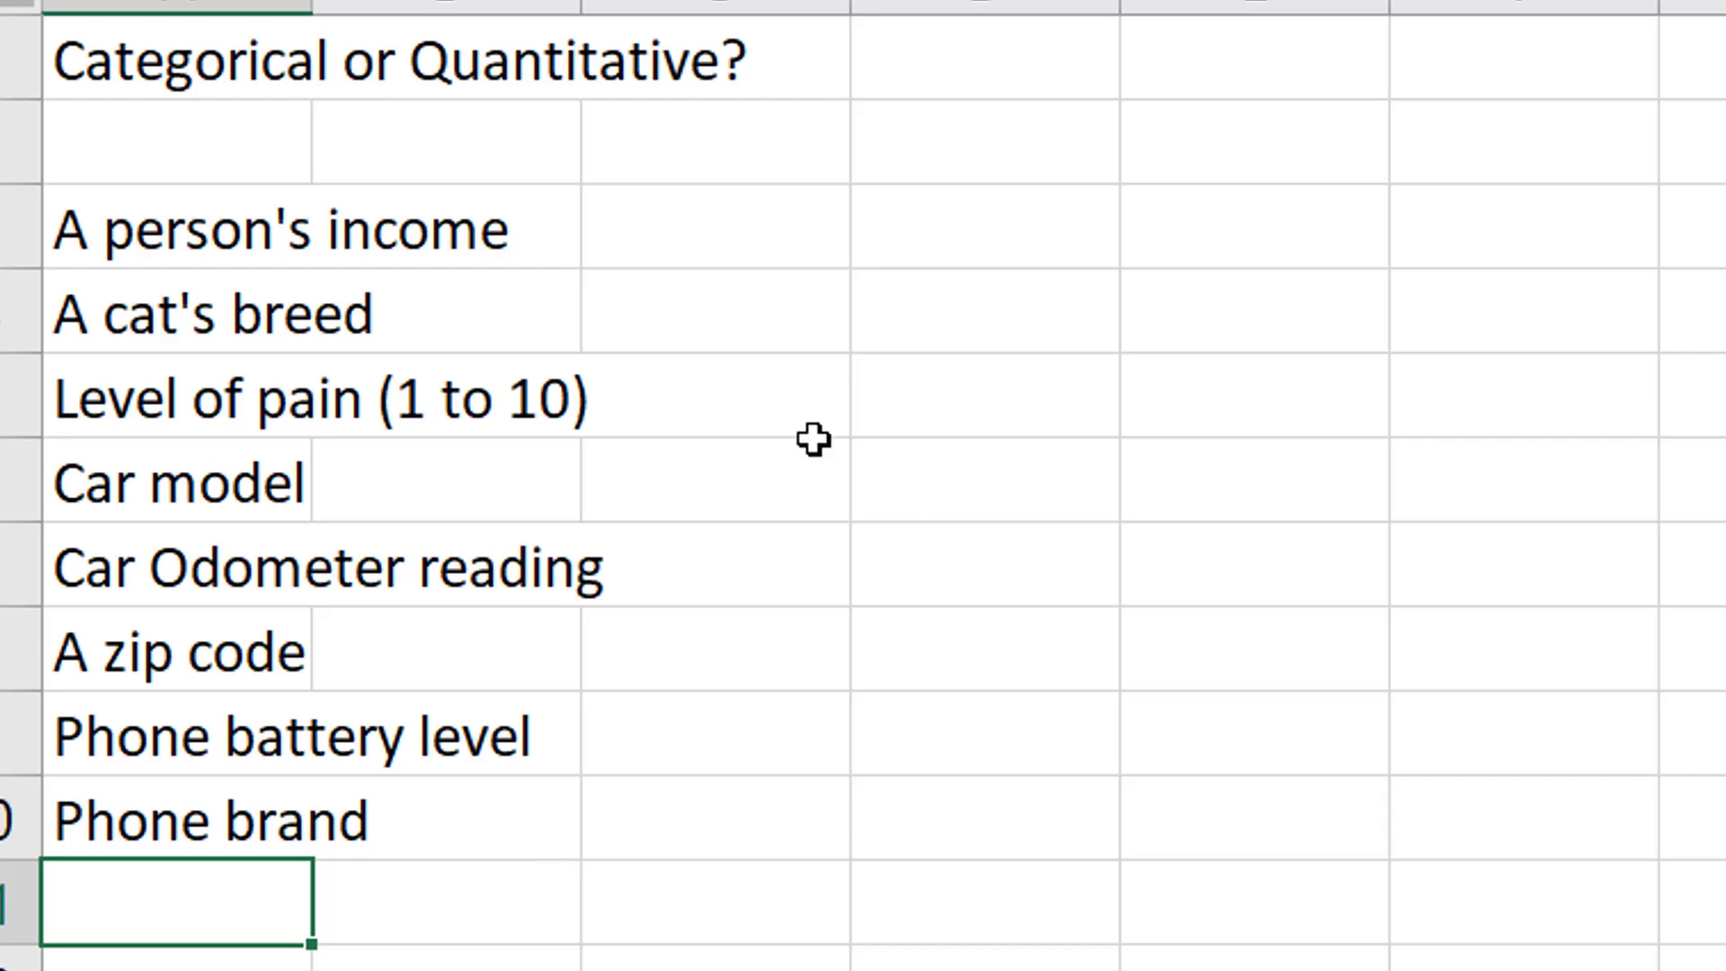
# Enter quantitative for A person's income in C4 and categorical for A cat's breed in C5
pyautogui.click(715, 232)
pyautogui.write('quantitaive')
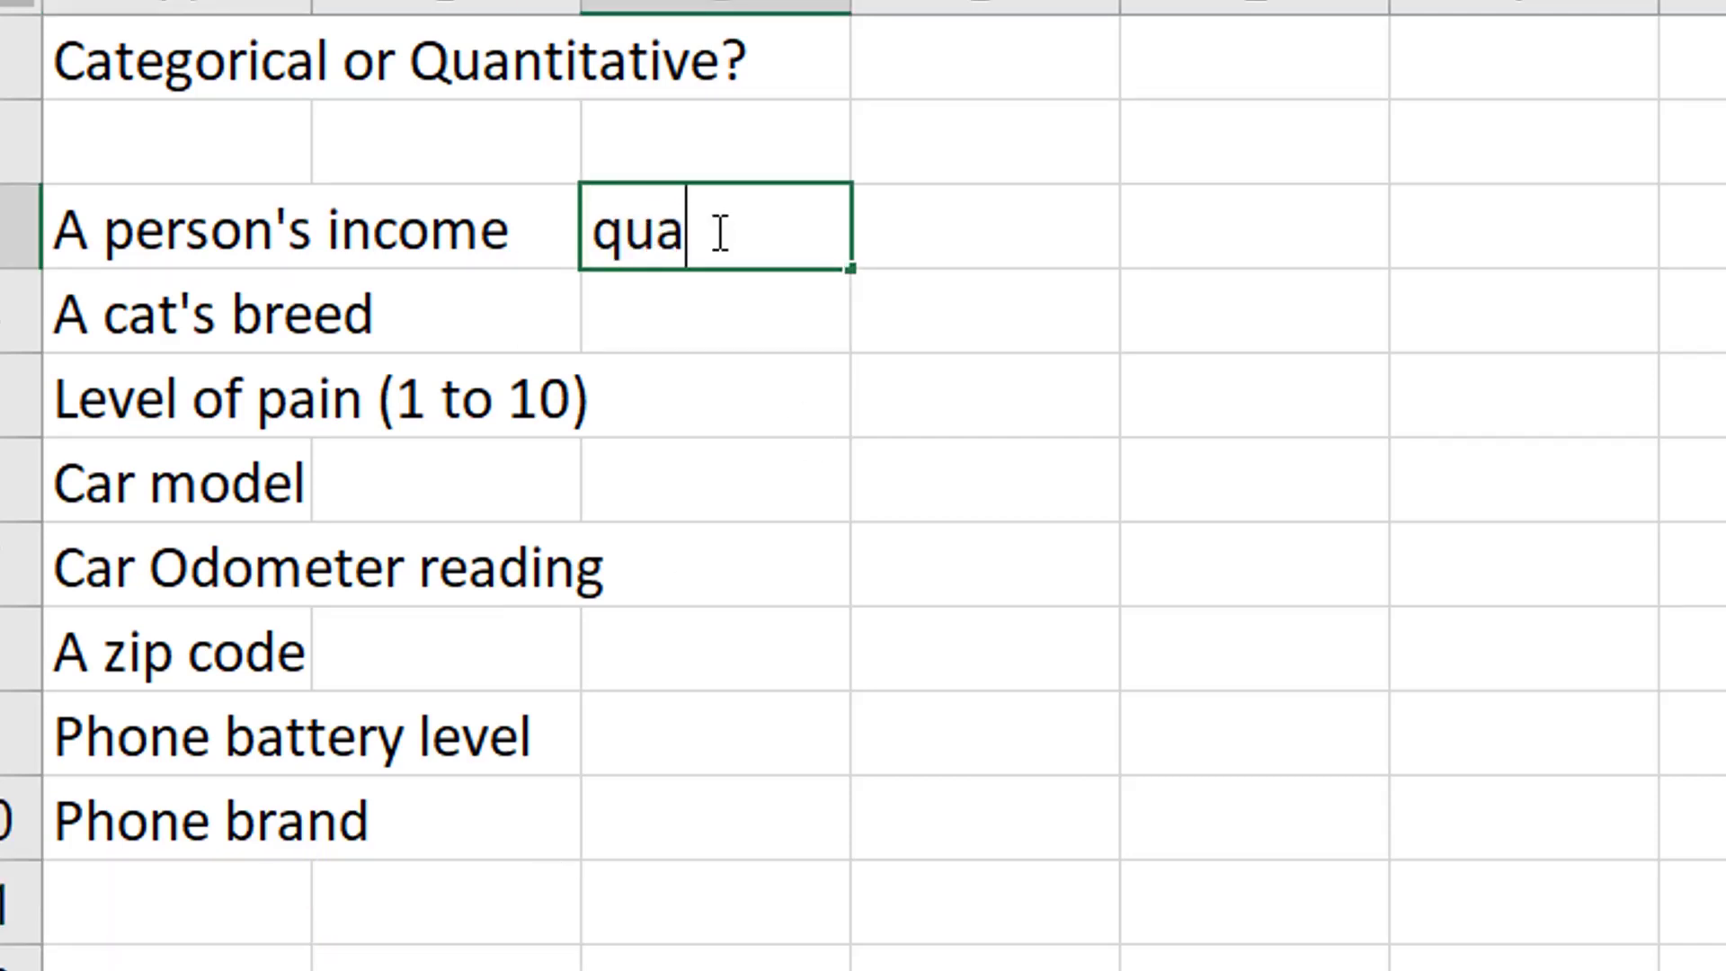
pyautogui.press('BackSpace')
pyautogui.press('BackSpace')
pyautogui.press('BackSpace')
pyautogui.press('BackSpace')
pyautogui.press('BackSpace')
pyautogui.press('BackSpace')
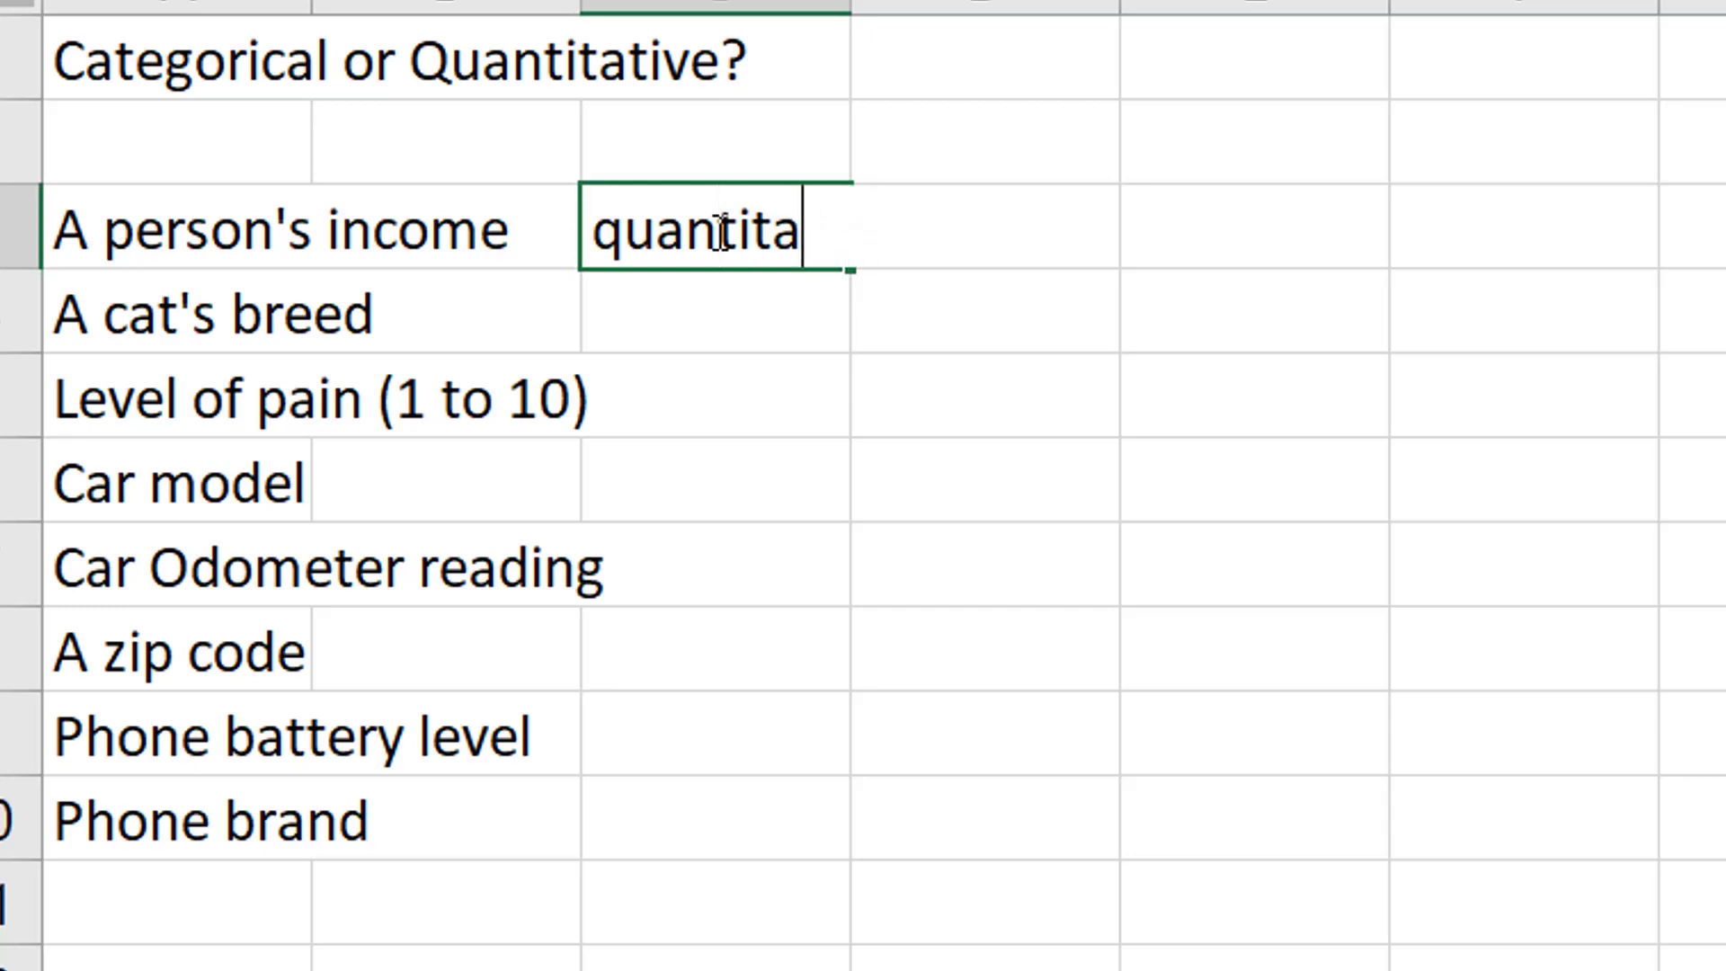
pyautogui.write('itative')
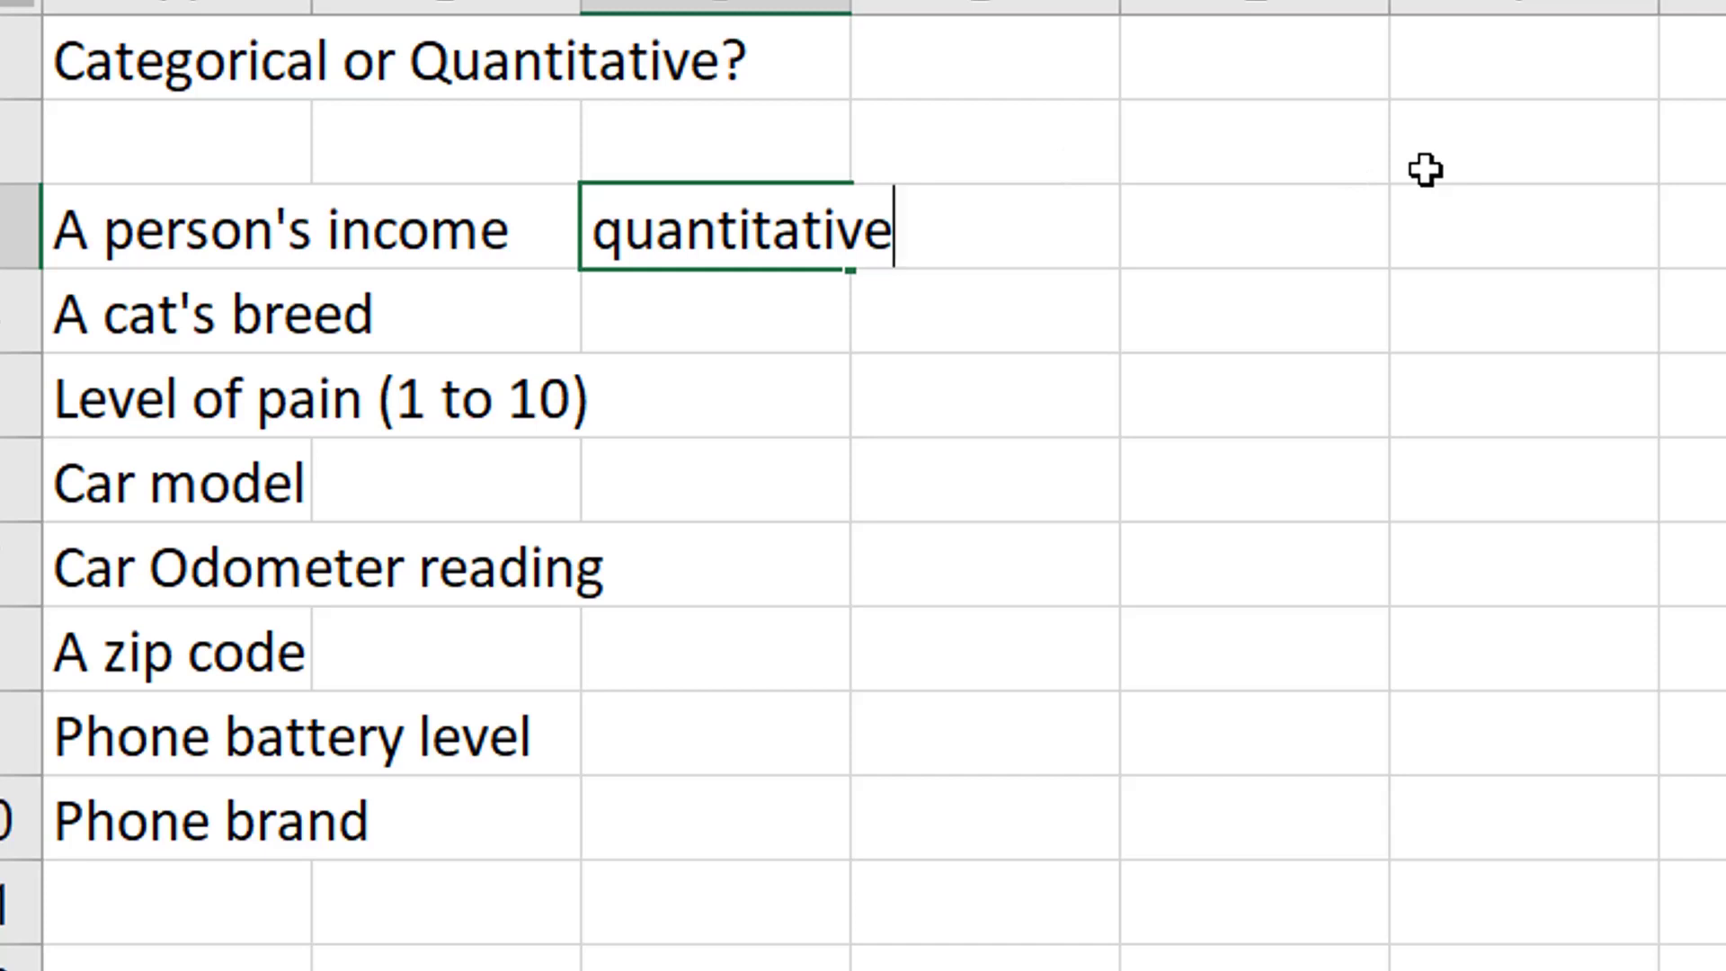
pyautogui.press('Return')
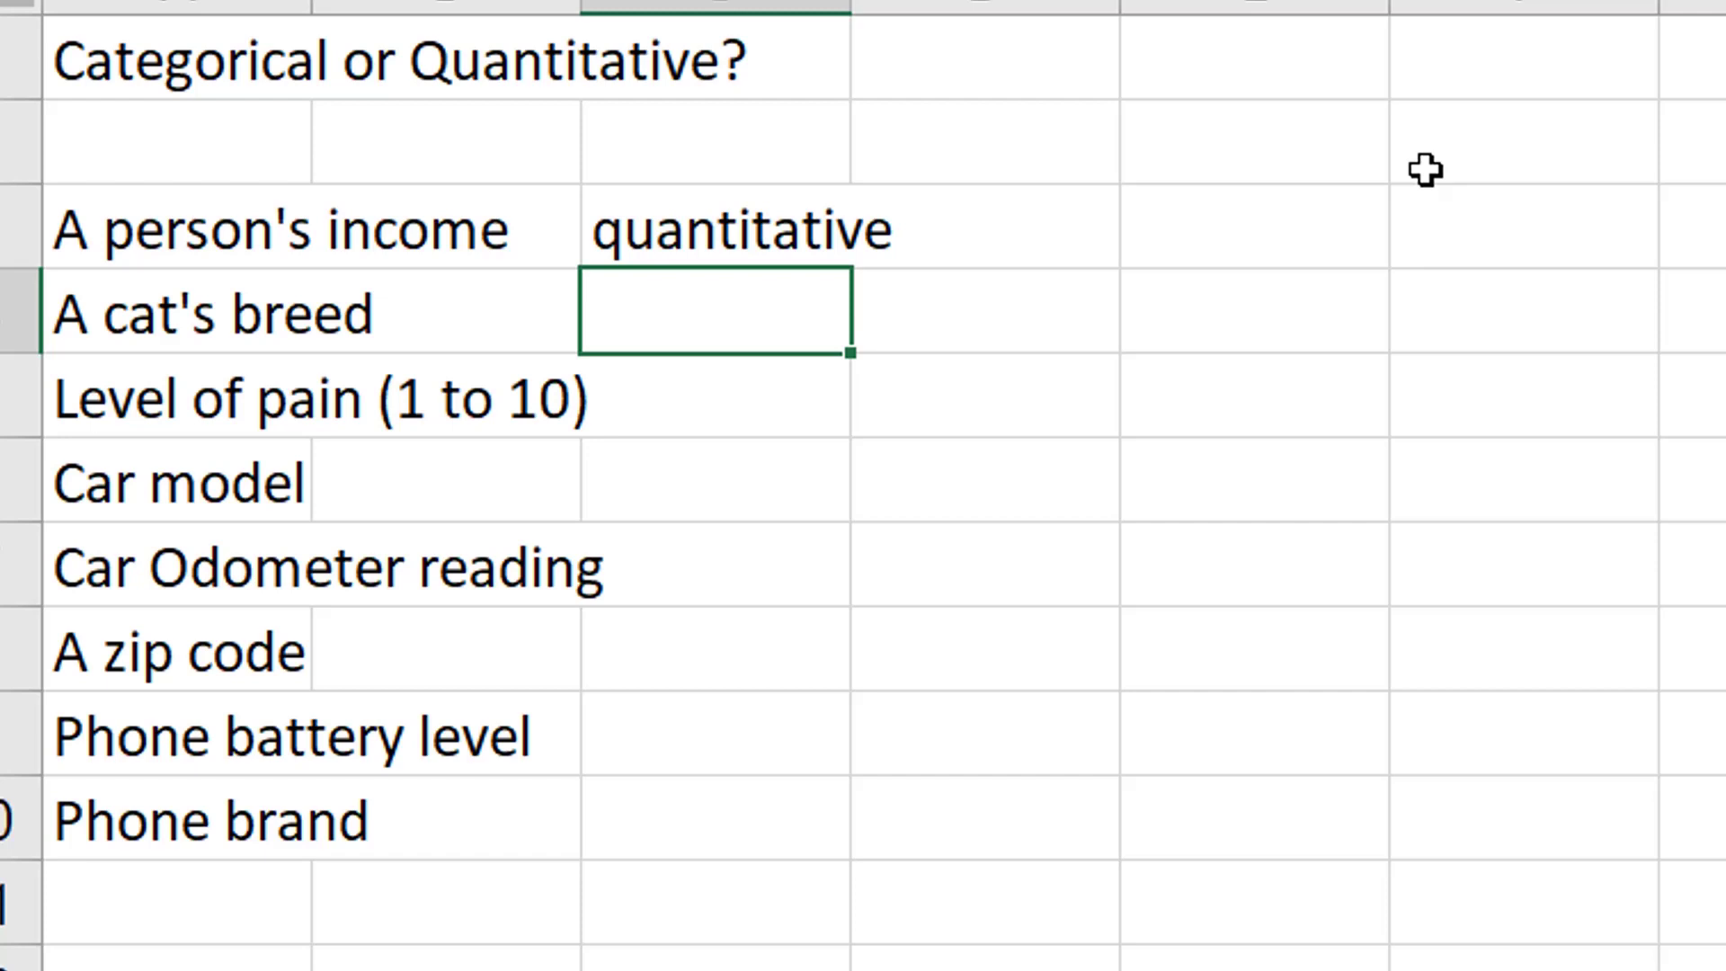
pyautogui.write('ca')
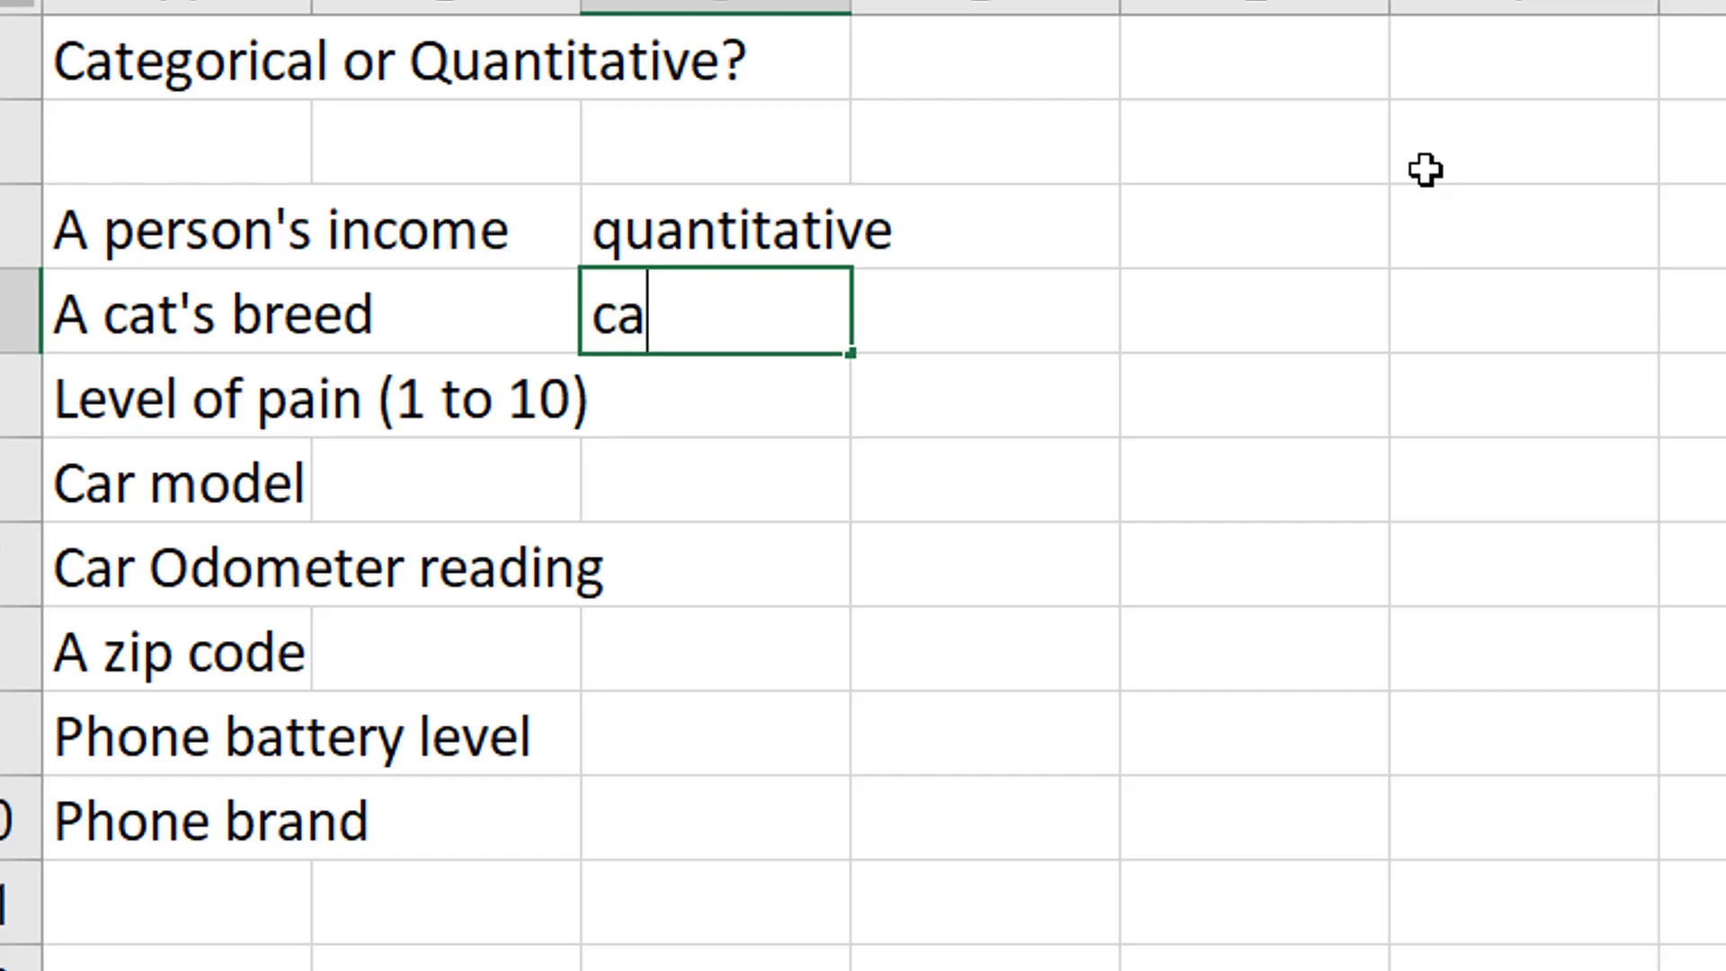
pyautogui.write('tegorical')
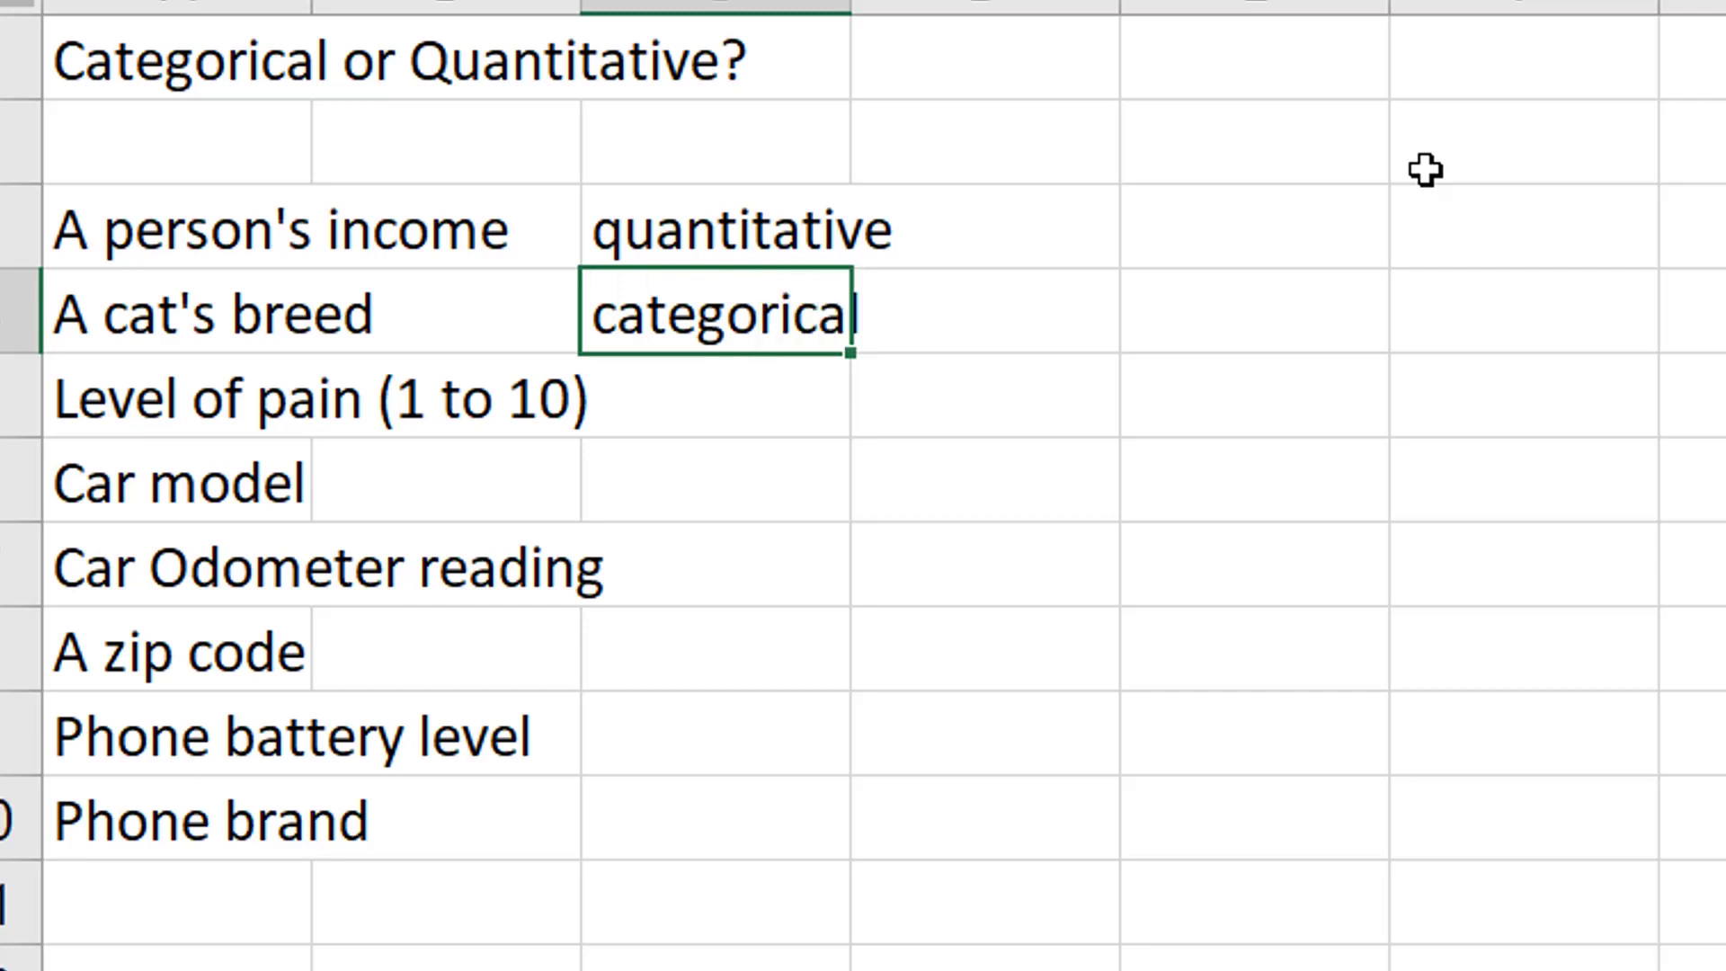
pyautogui.press('Return')
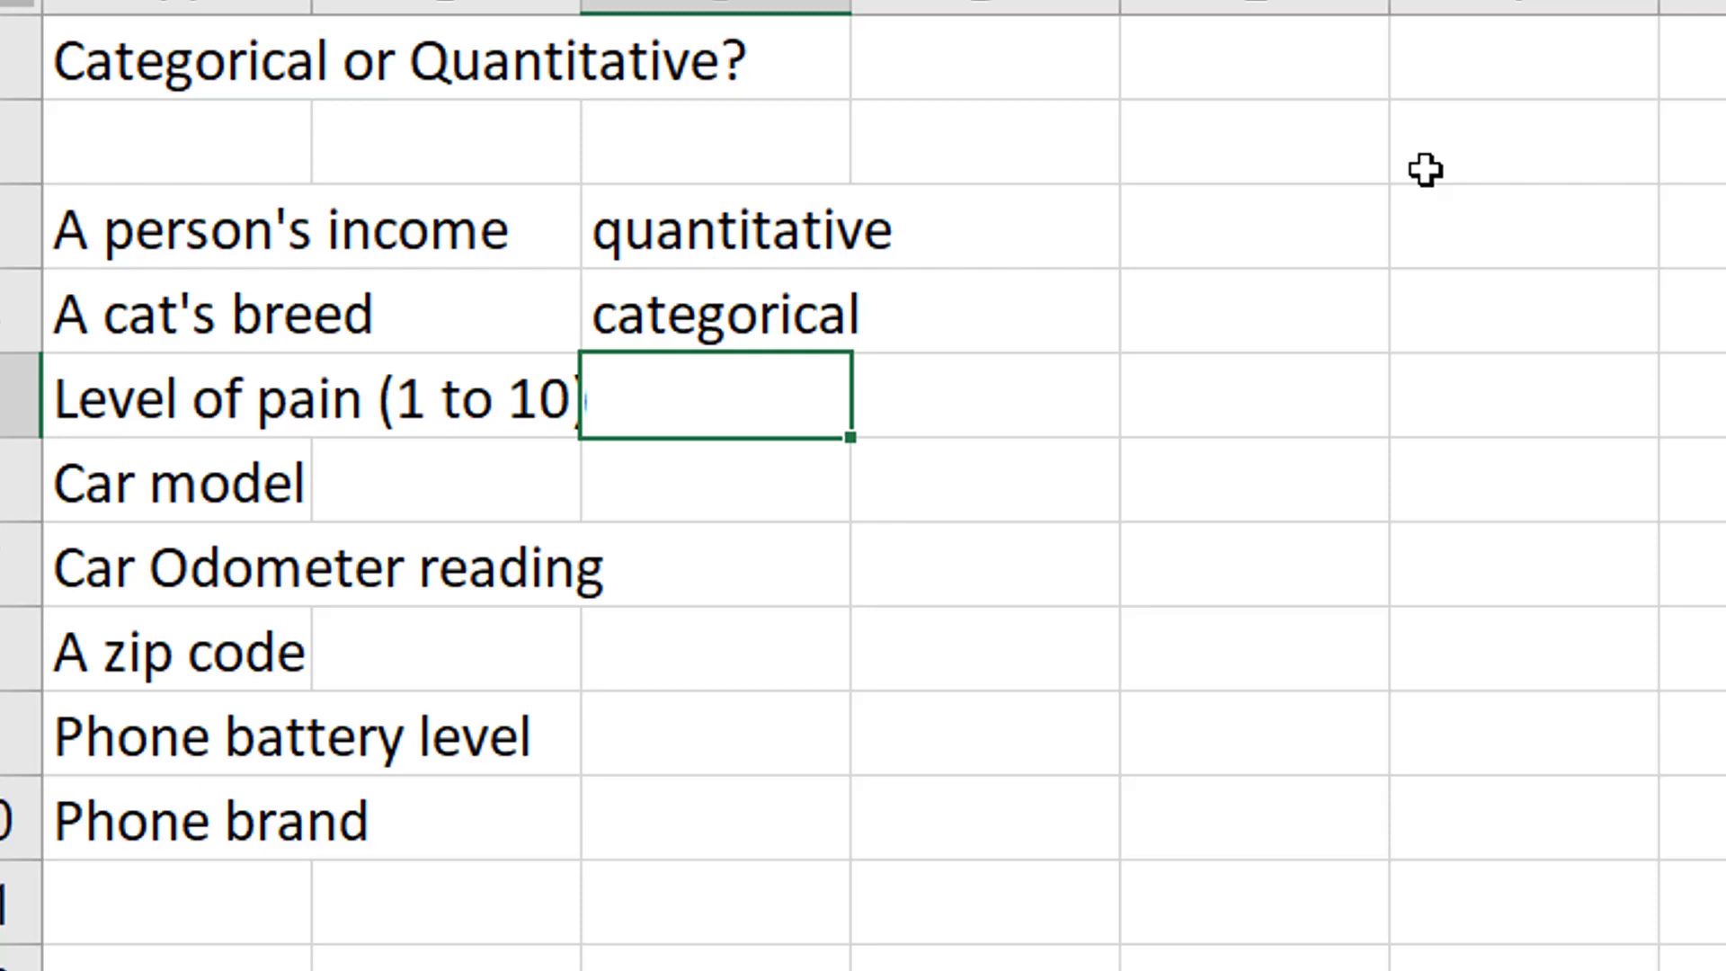
# Classify Level of pain and Car model as categorical and the odometer reading as quantitative
pyautogui.write('categorical')
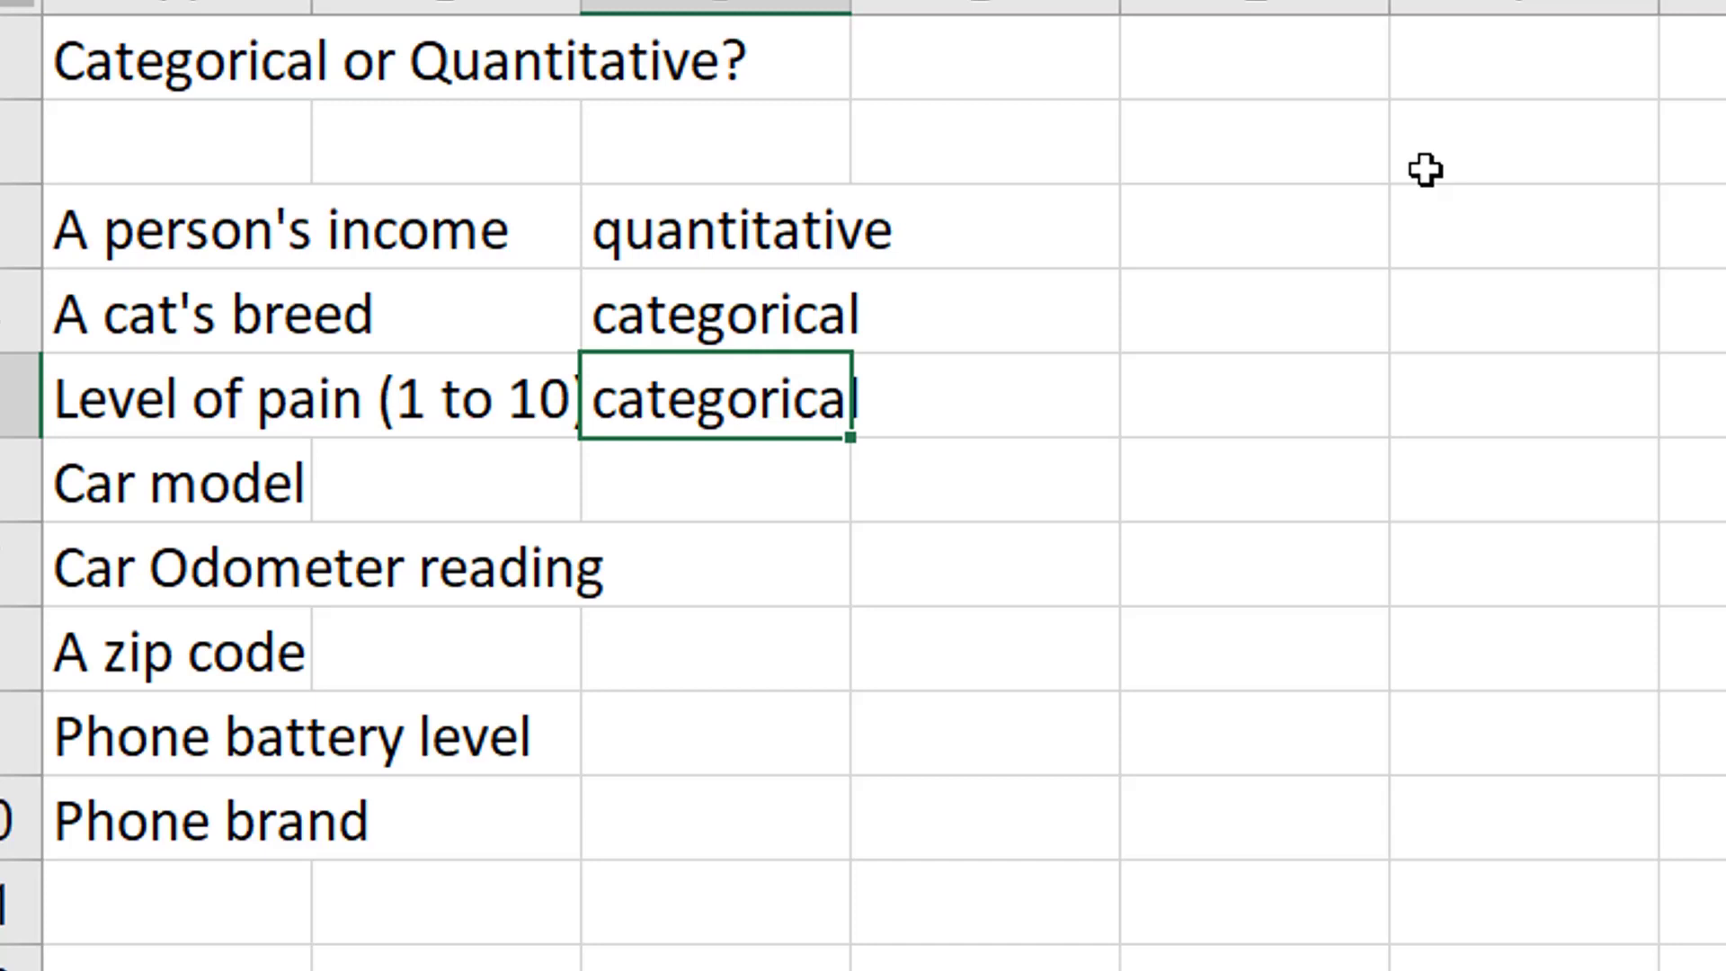
pyautogui.press('Return')
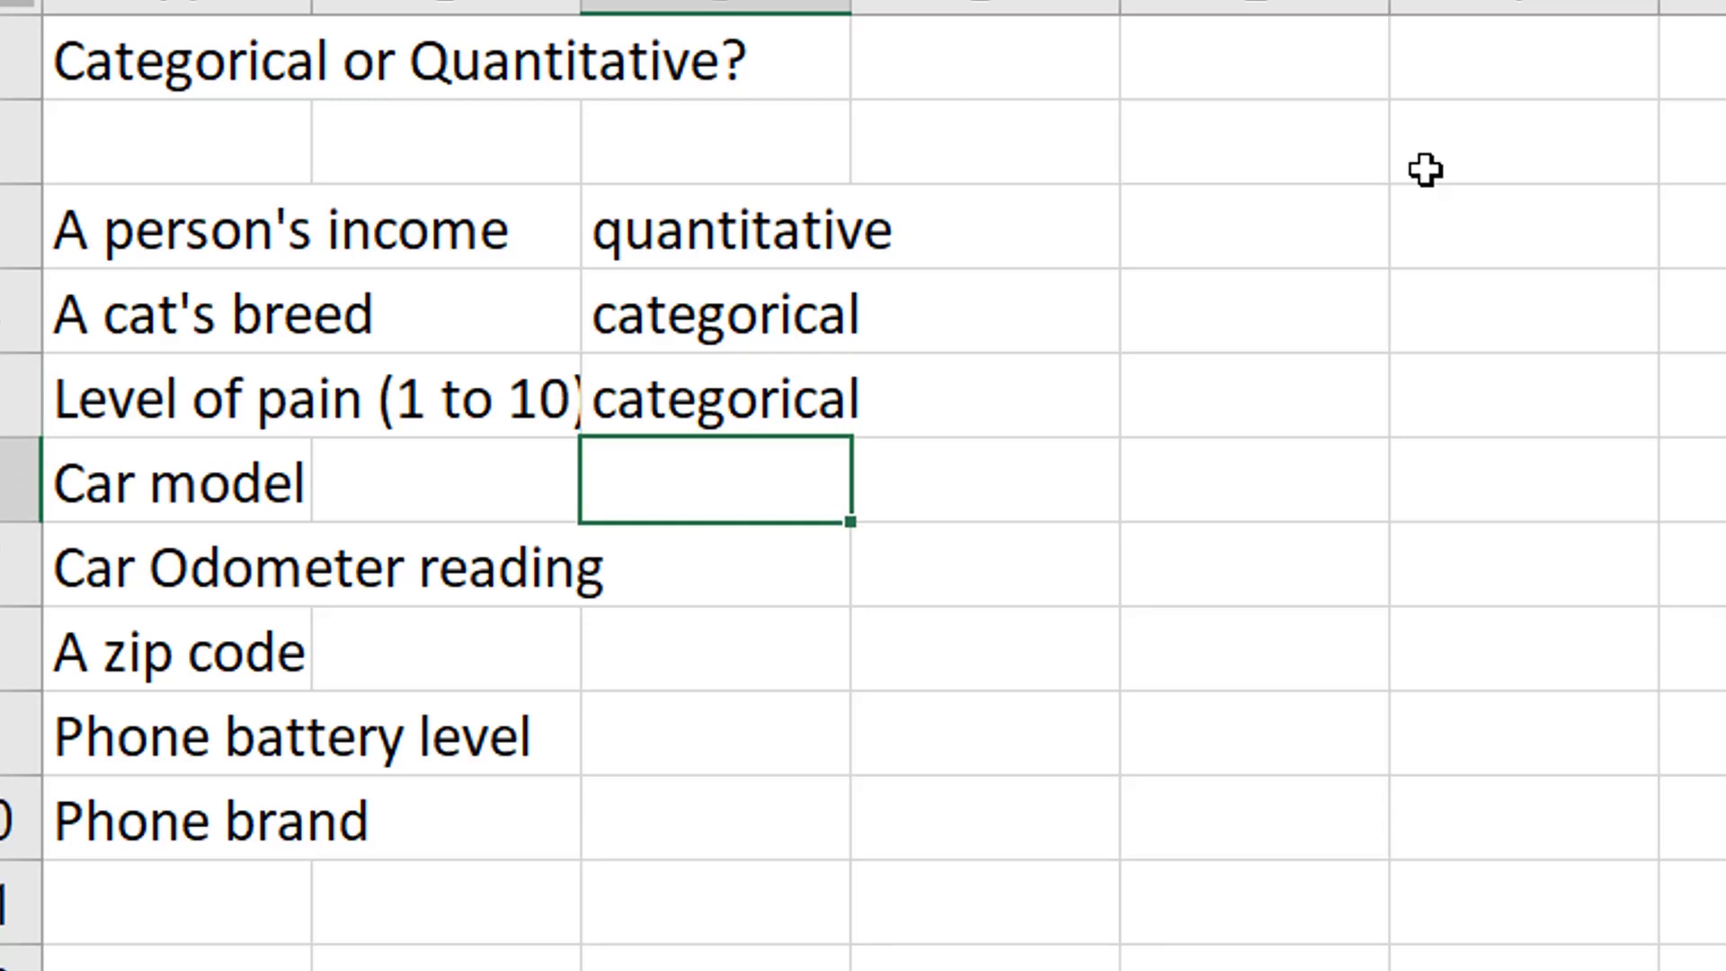
pyautogui.write('categ')
pyautogui.press('Return')
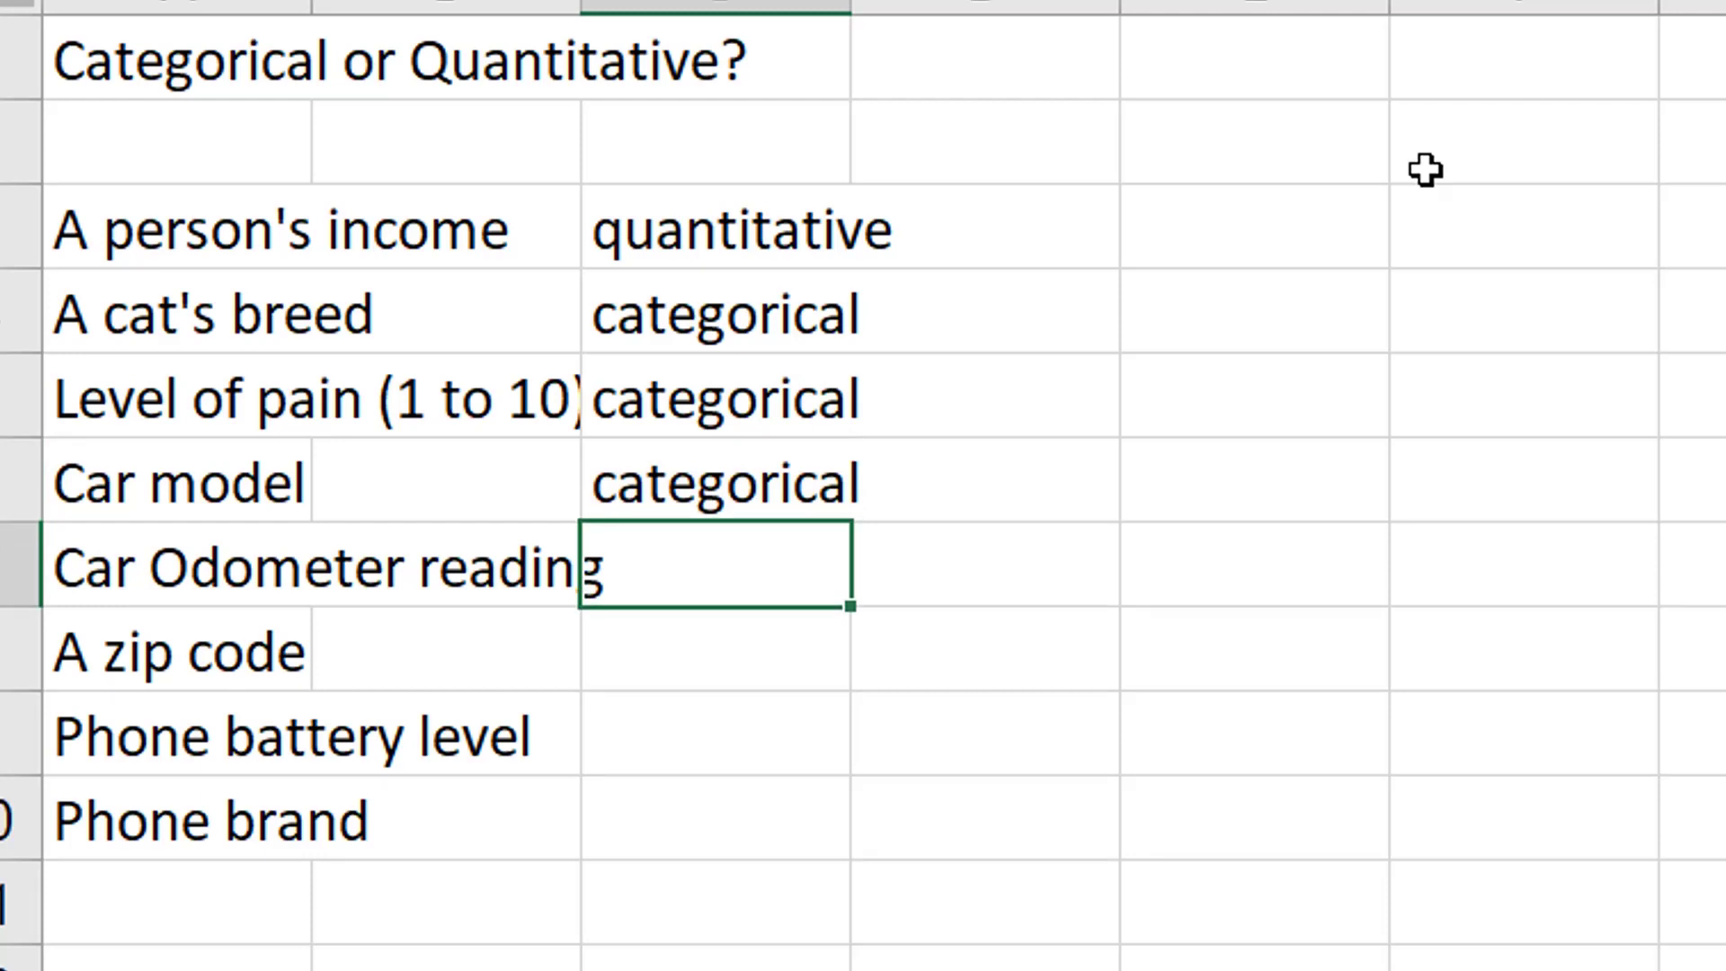
pyautogui.write('qu')
pyautogui.press('Return')
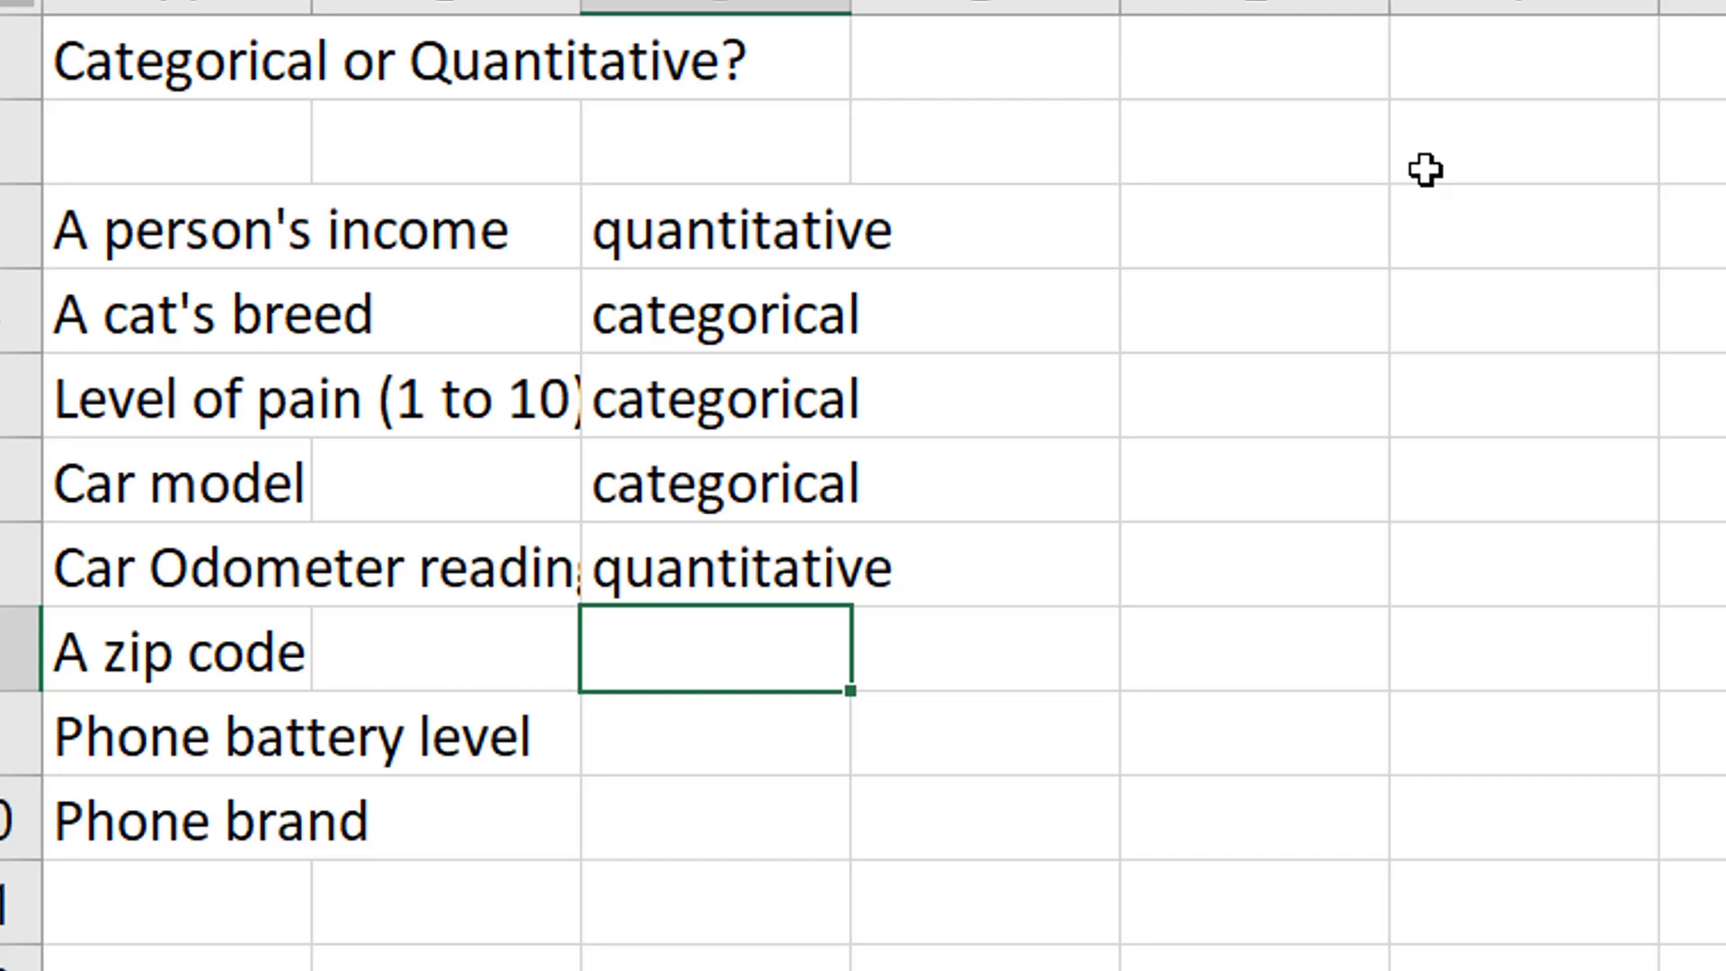
# Classify zip code as categorical, Phone battery level as quantitative and Phone brand as categorical
pyautogui.write('categ')
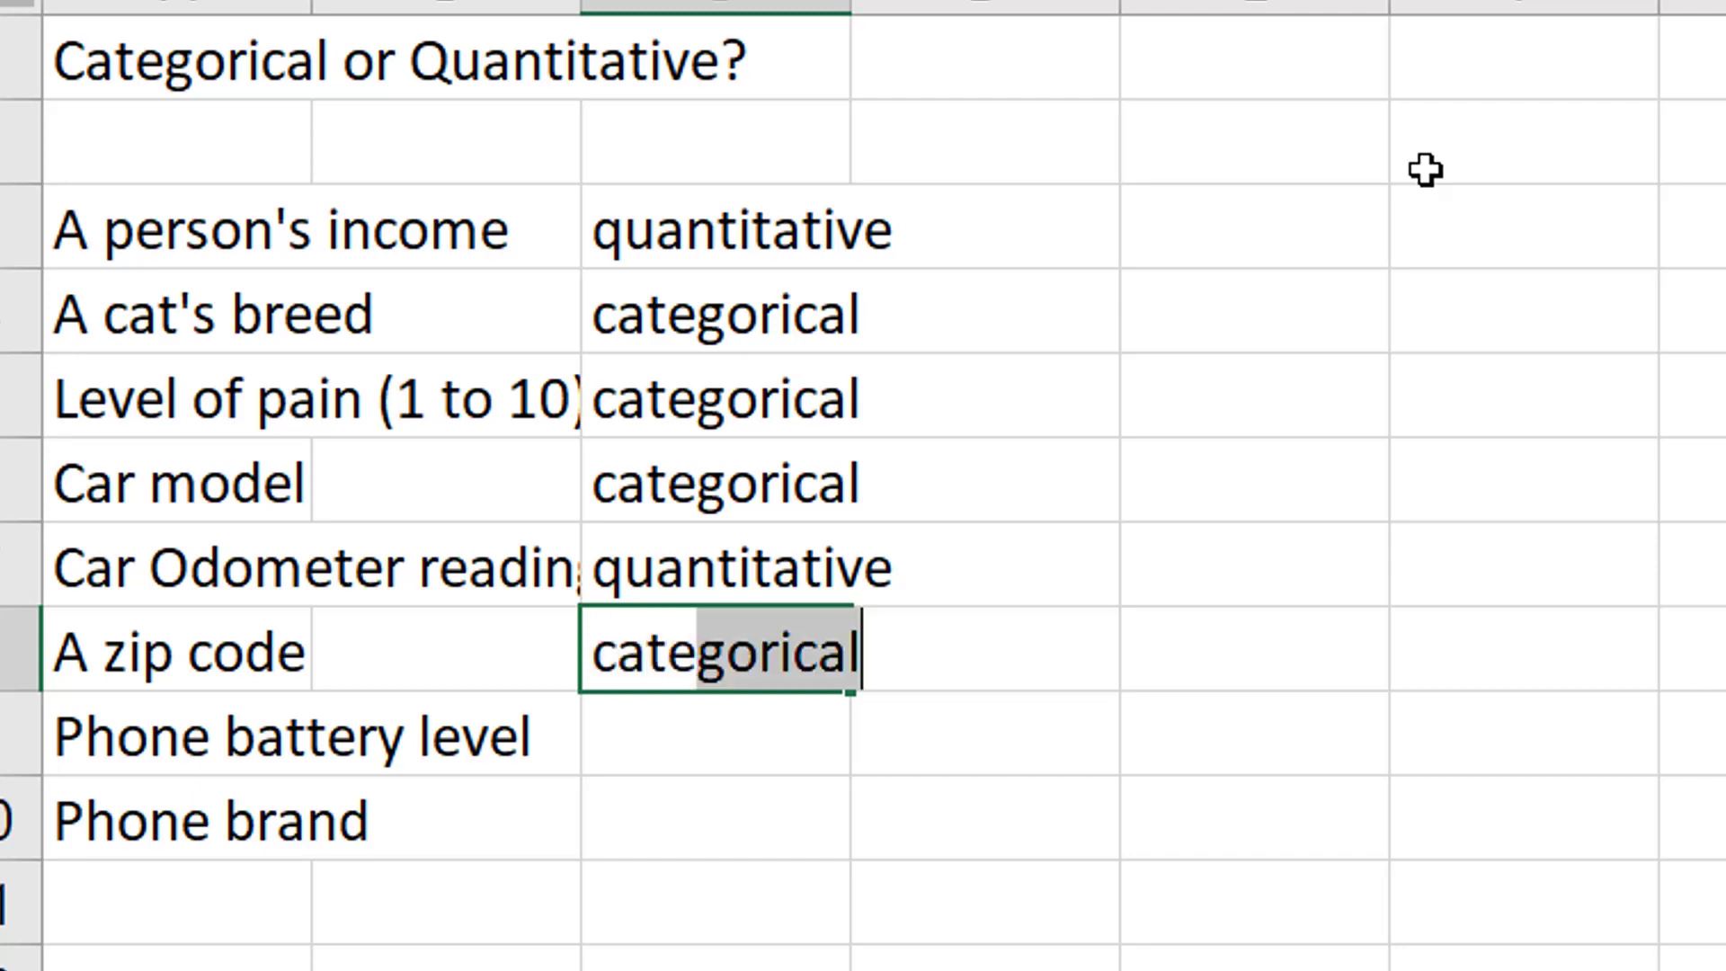
pyautogui.press('Return')
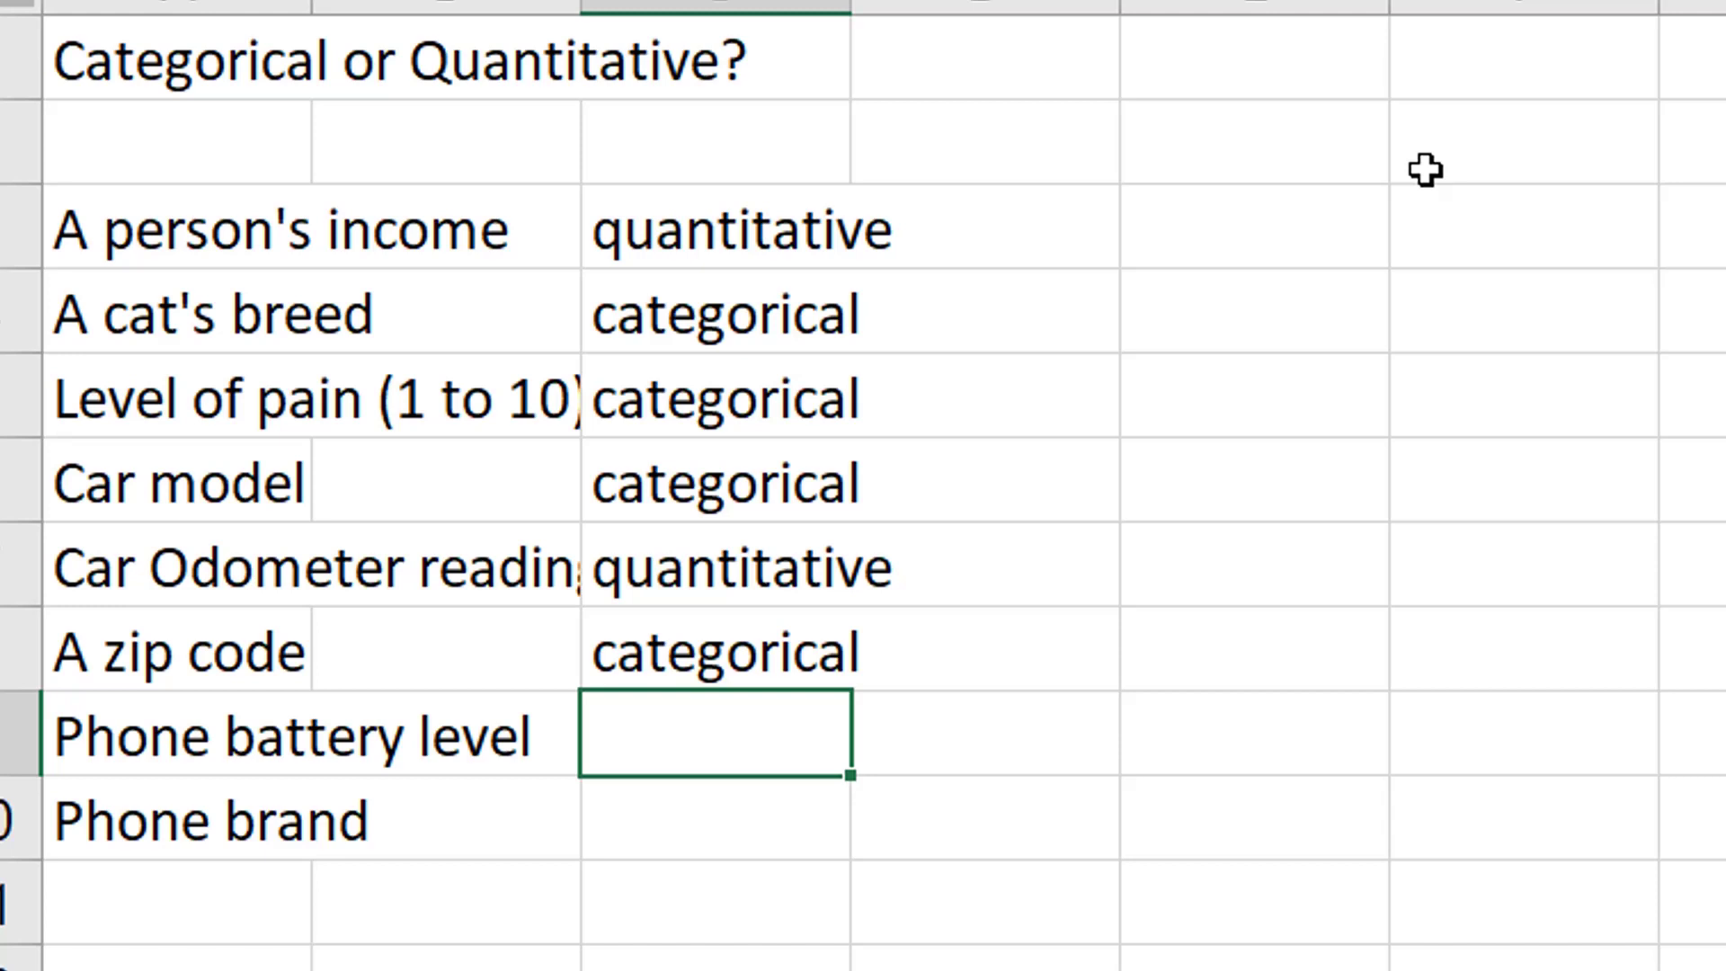
pyautogui.write('qu')
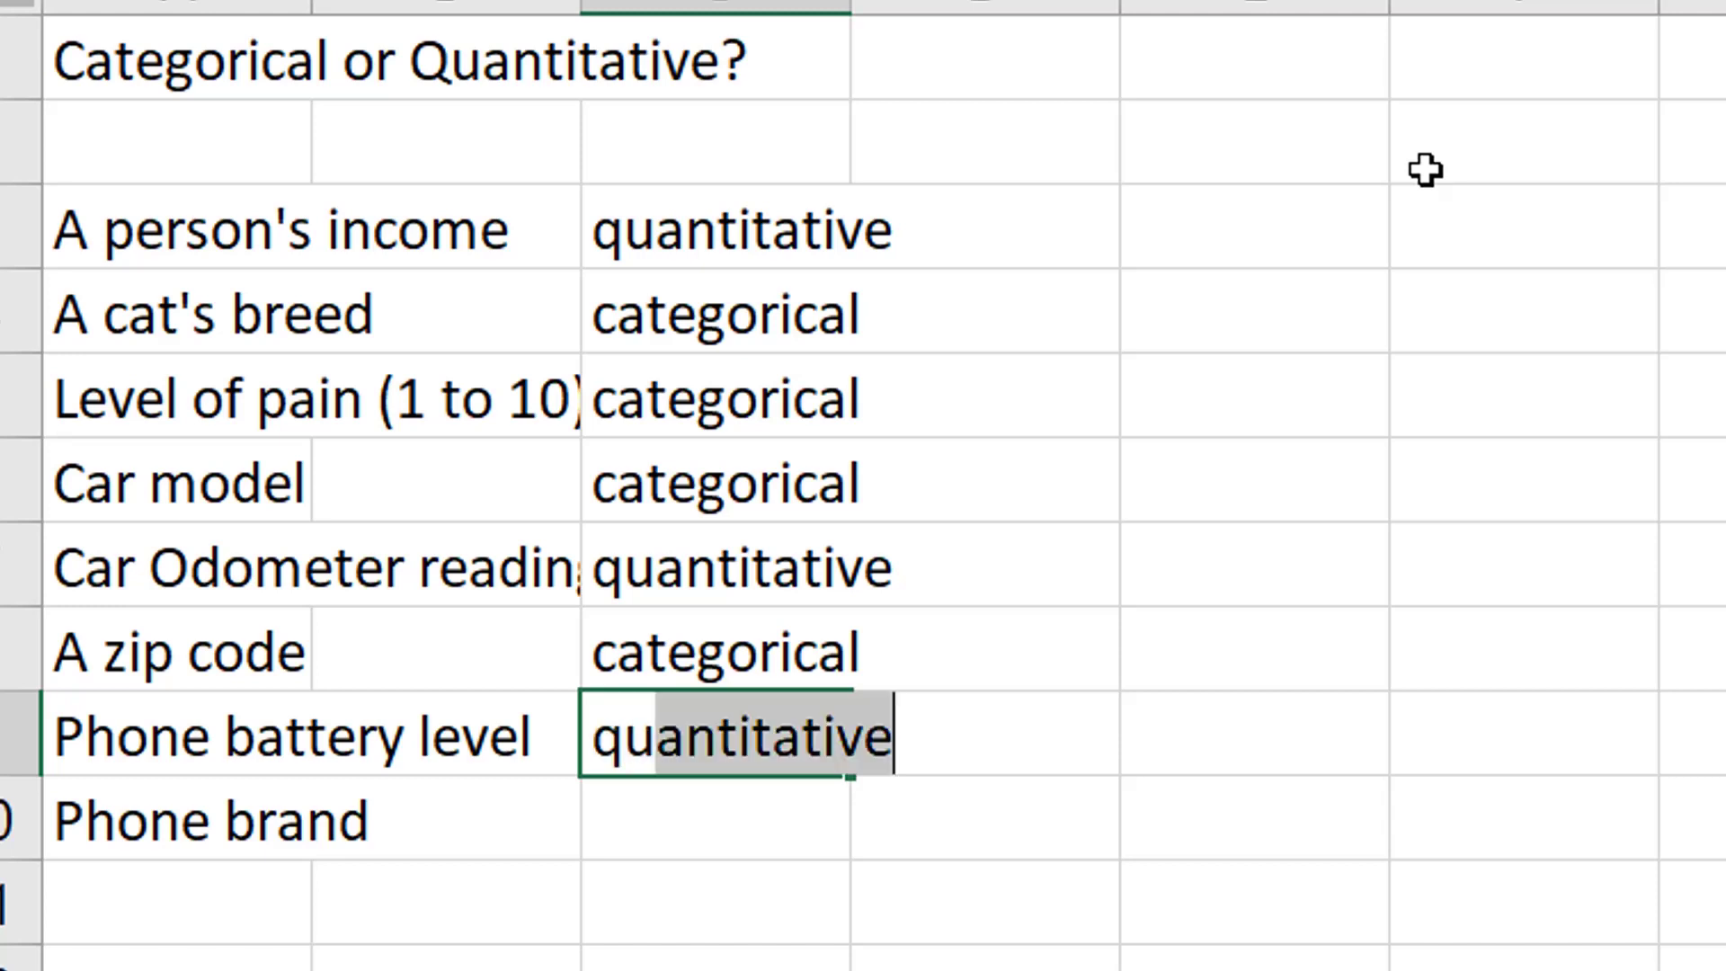
pyautogui.press('Return')
pyautogui.write('categorical')
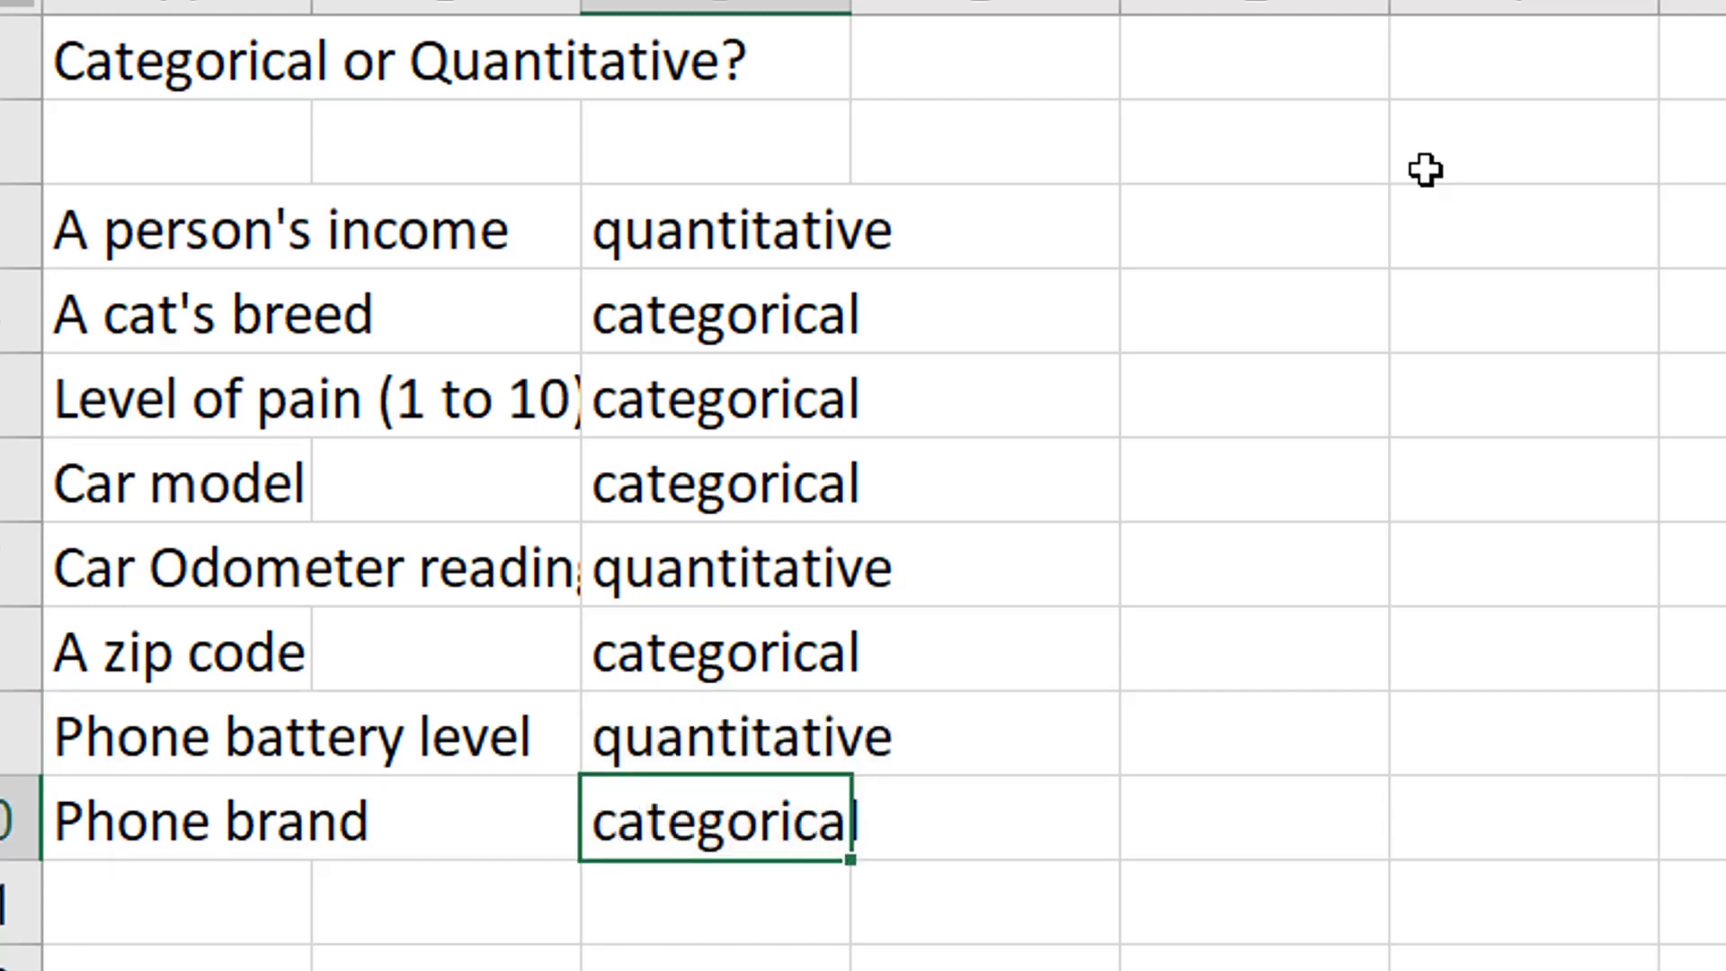
pyautogui.press('Return')
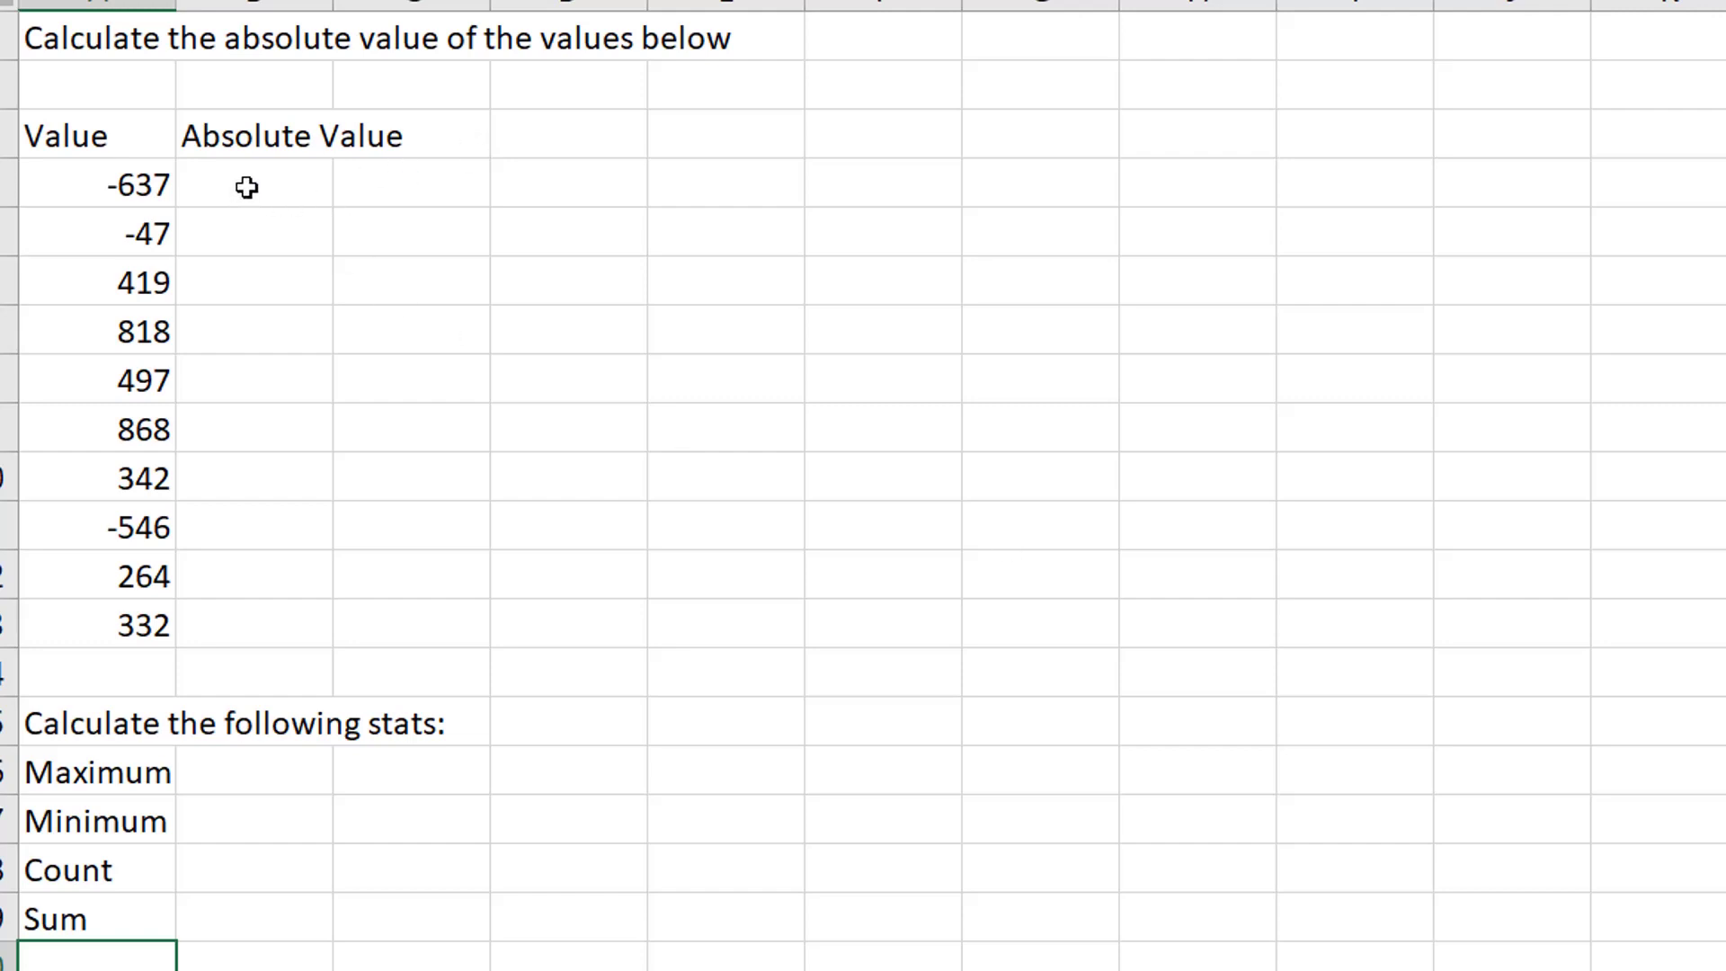
# Enter =ABS(A4) in B4 to get 637 for -637
pyautogui.click(313, 186)
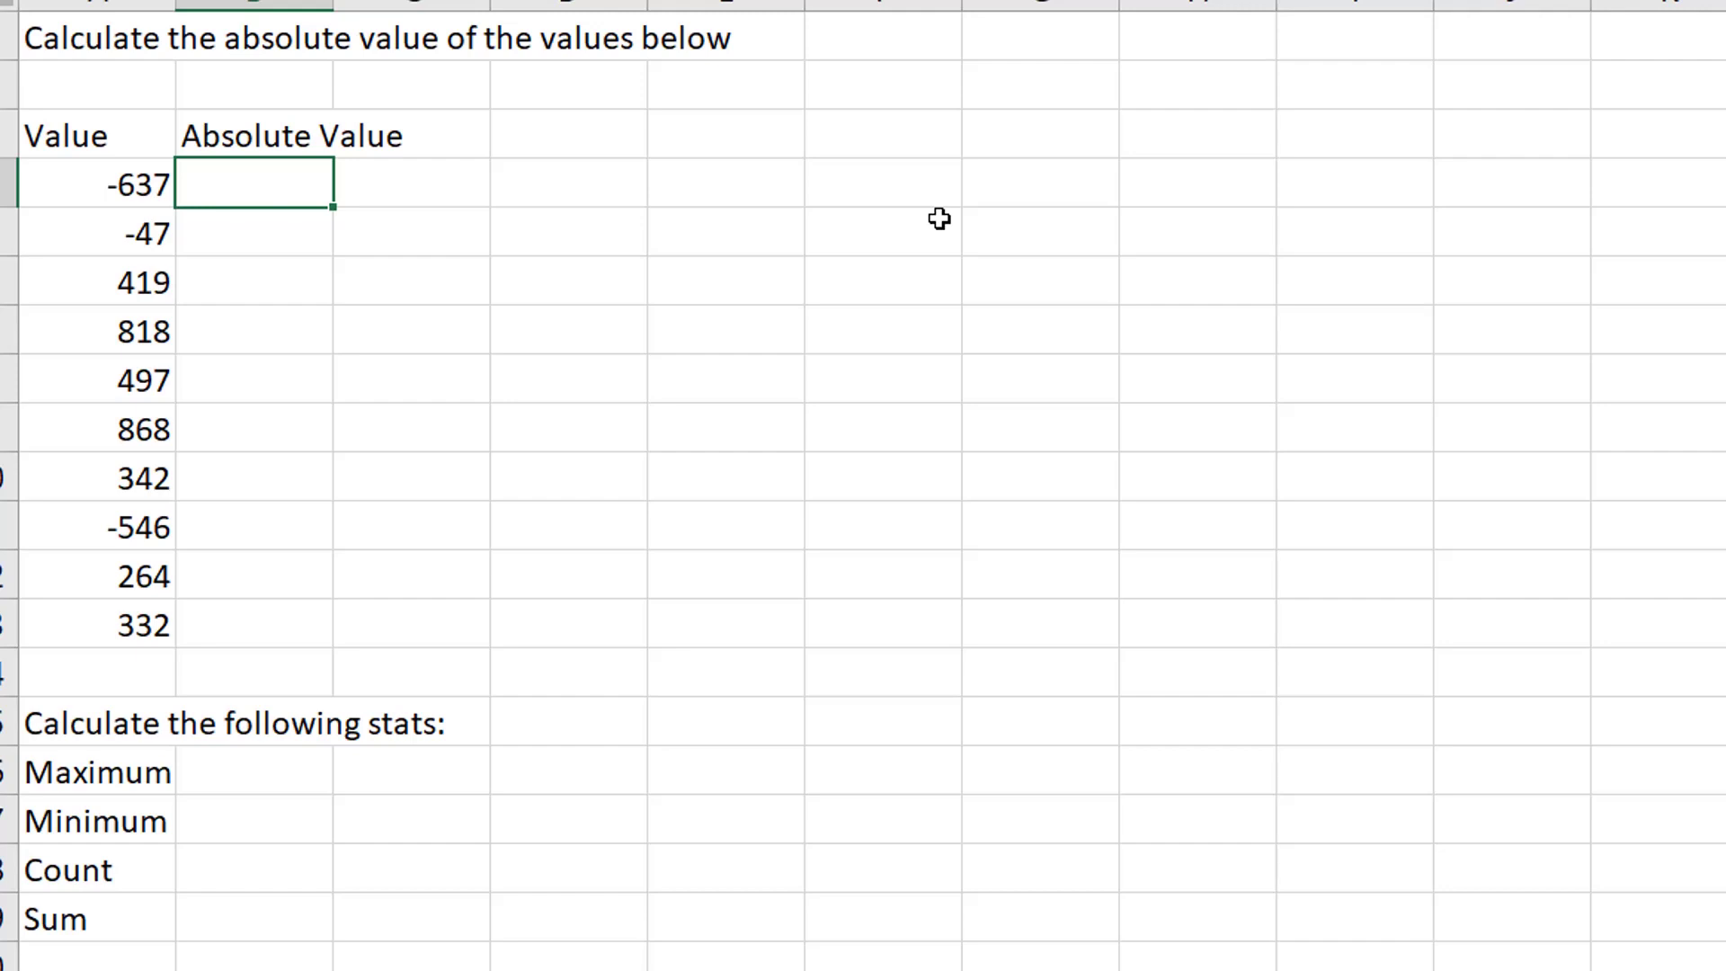
pyautogui.write('=')
pyautogui.write('ab')
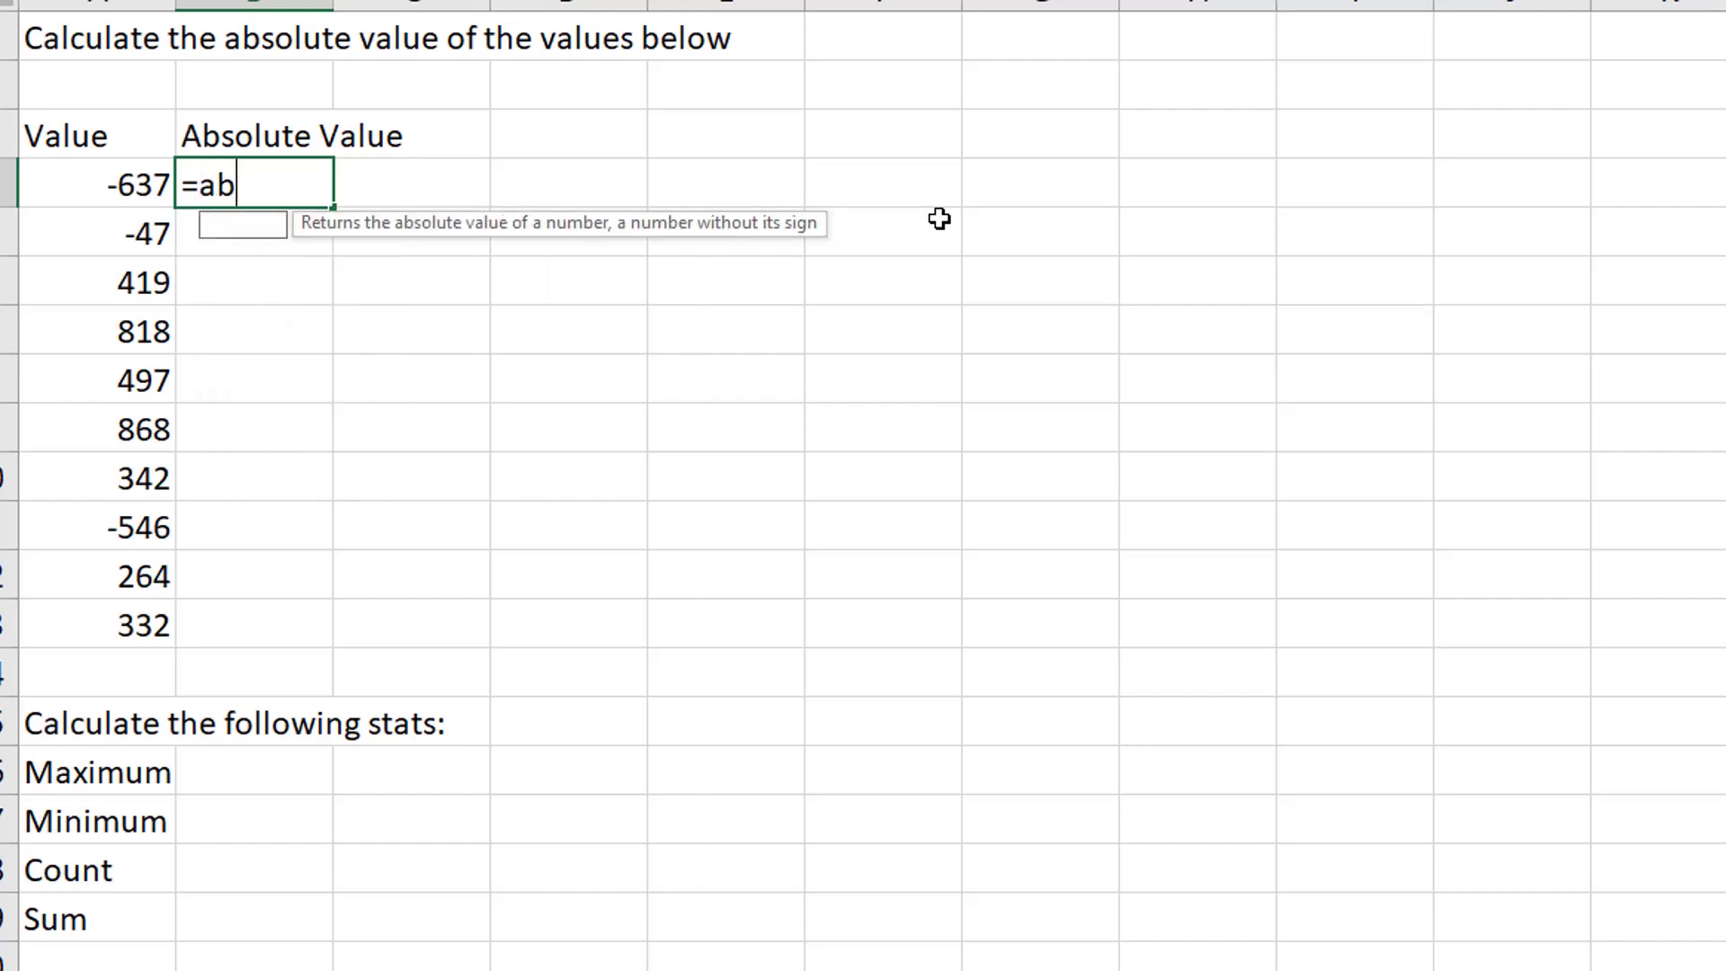
pyautogui.write('s')
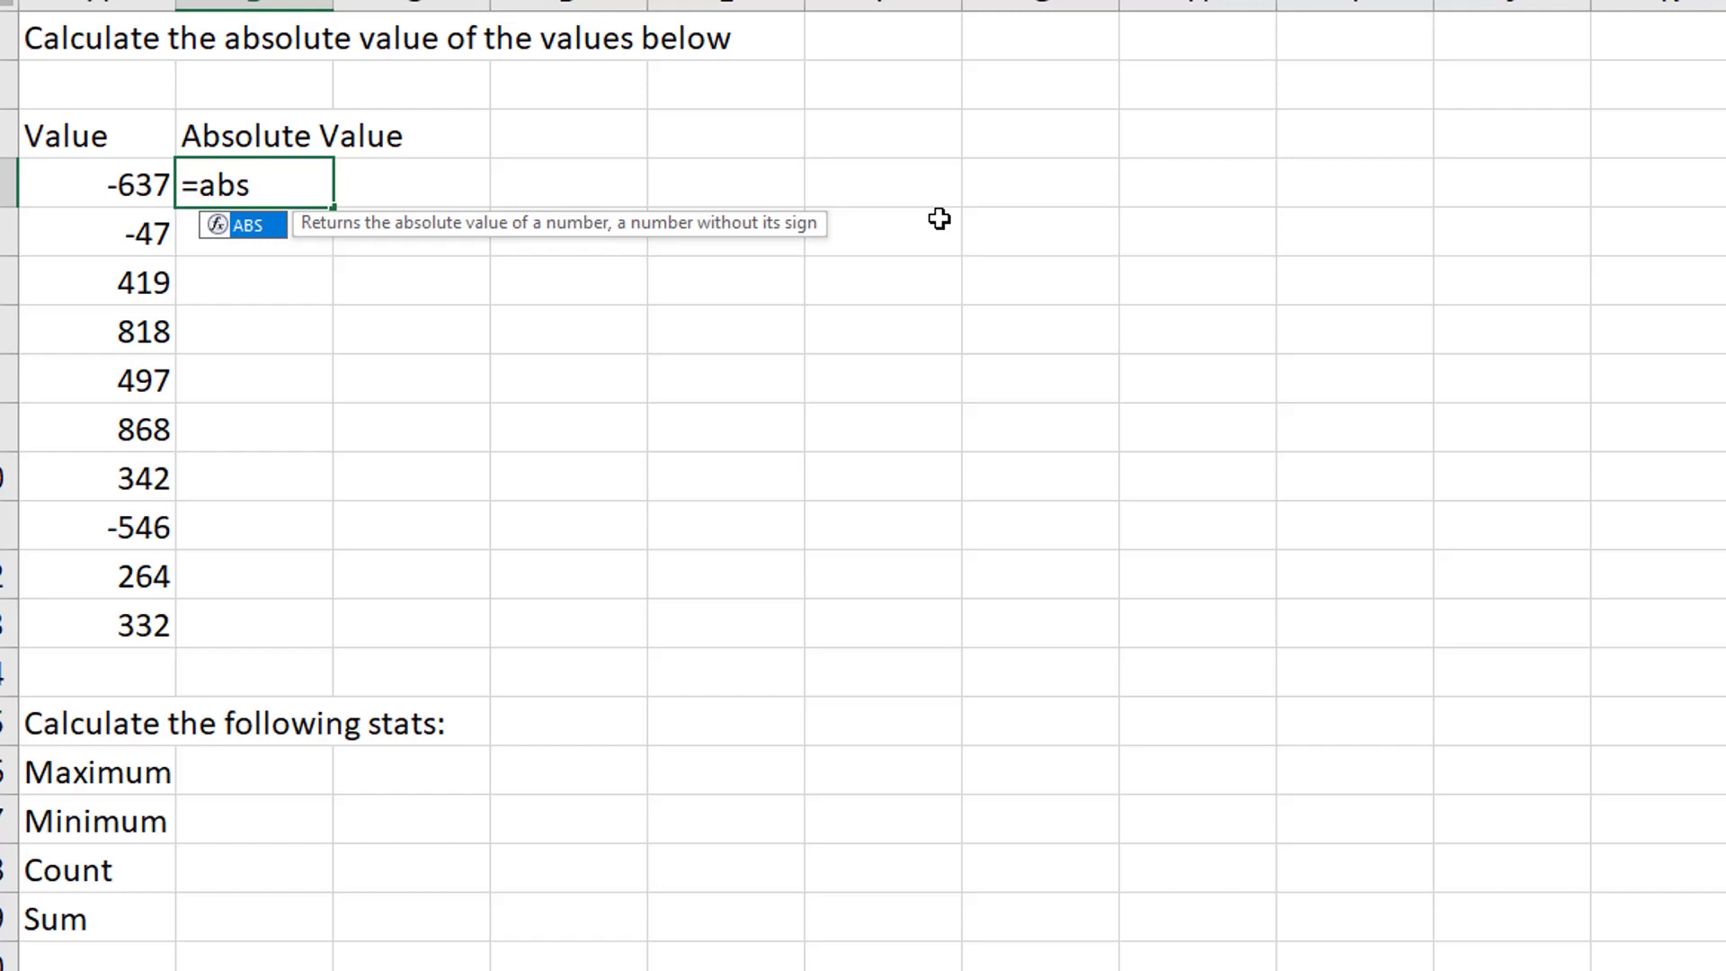
pyautogui.write('(')
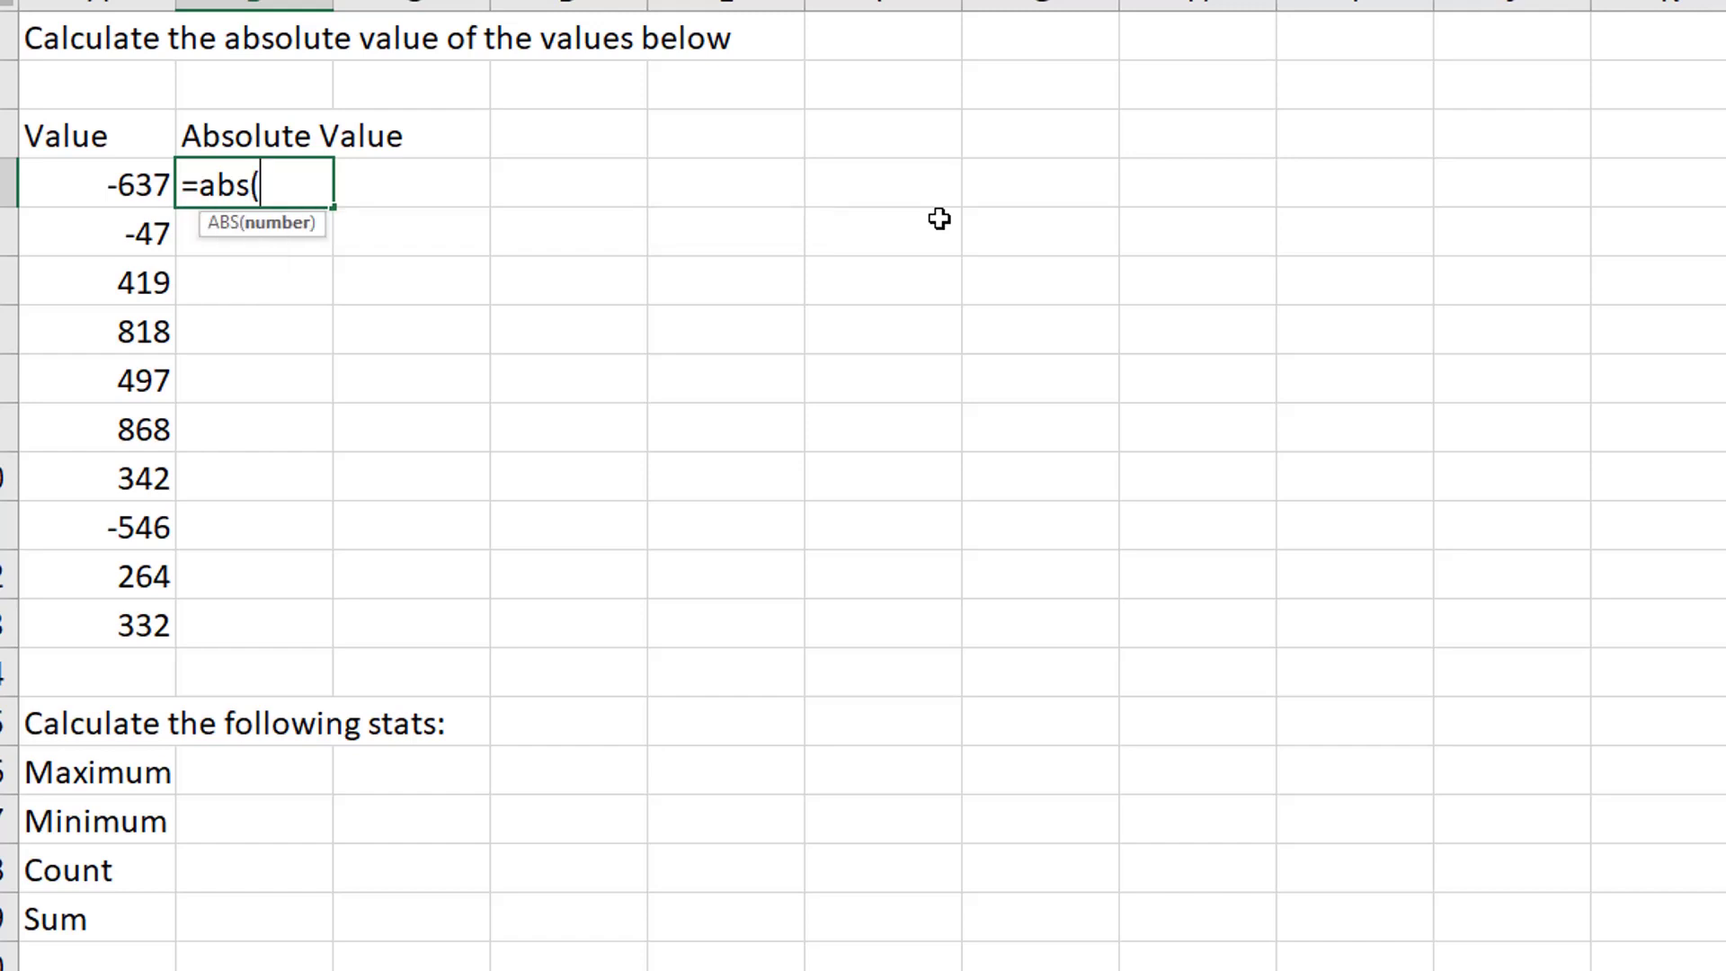
pyautogui.click(117, 184)
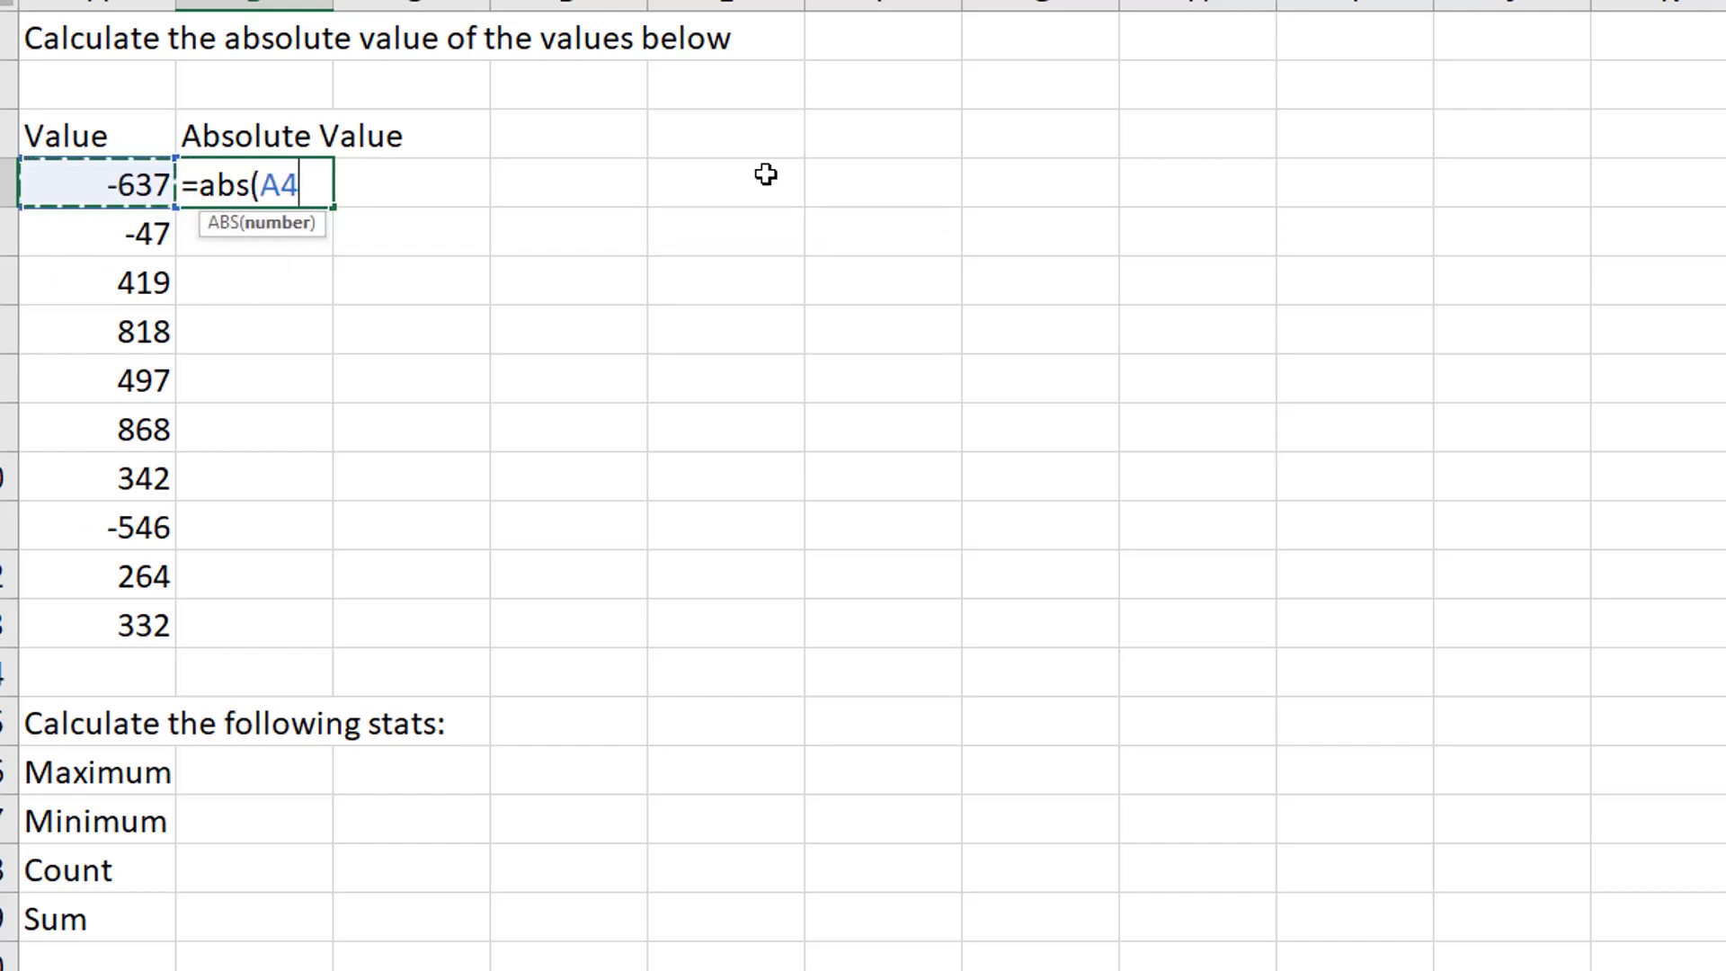
pyautogui.write(')')
pyautogui.press('Return')
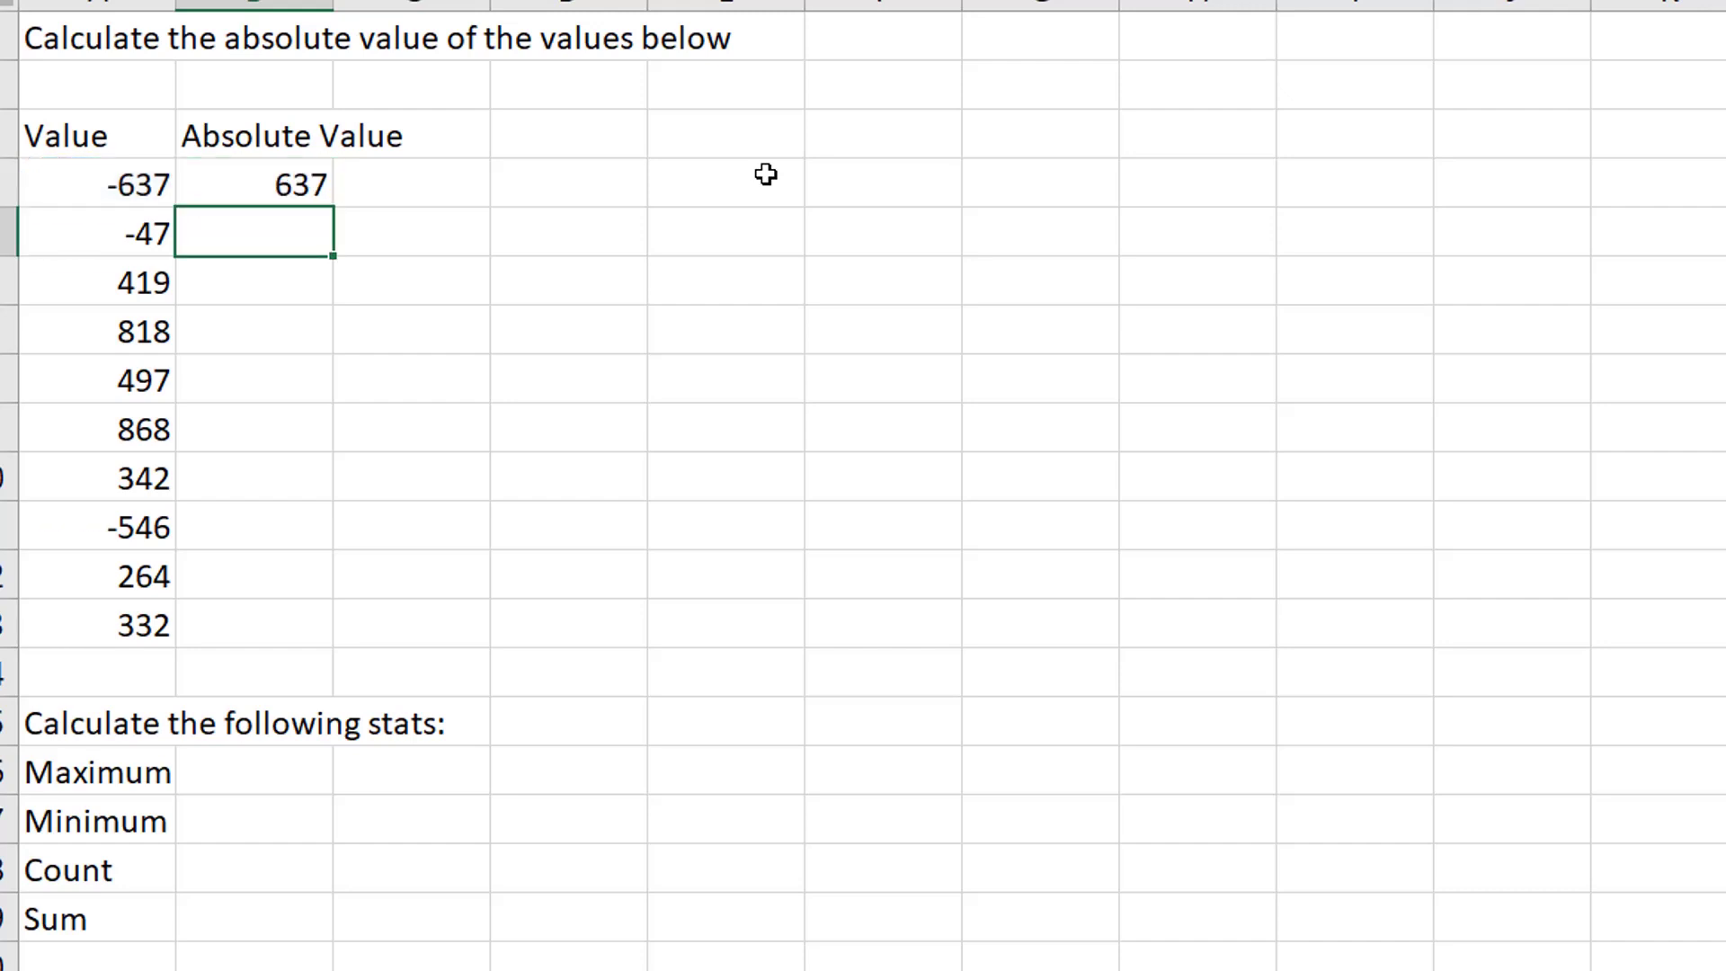
# Fill the ABS formula down to B13 and check the results down to 332
pyautogui.click(289, 183)
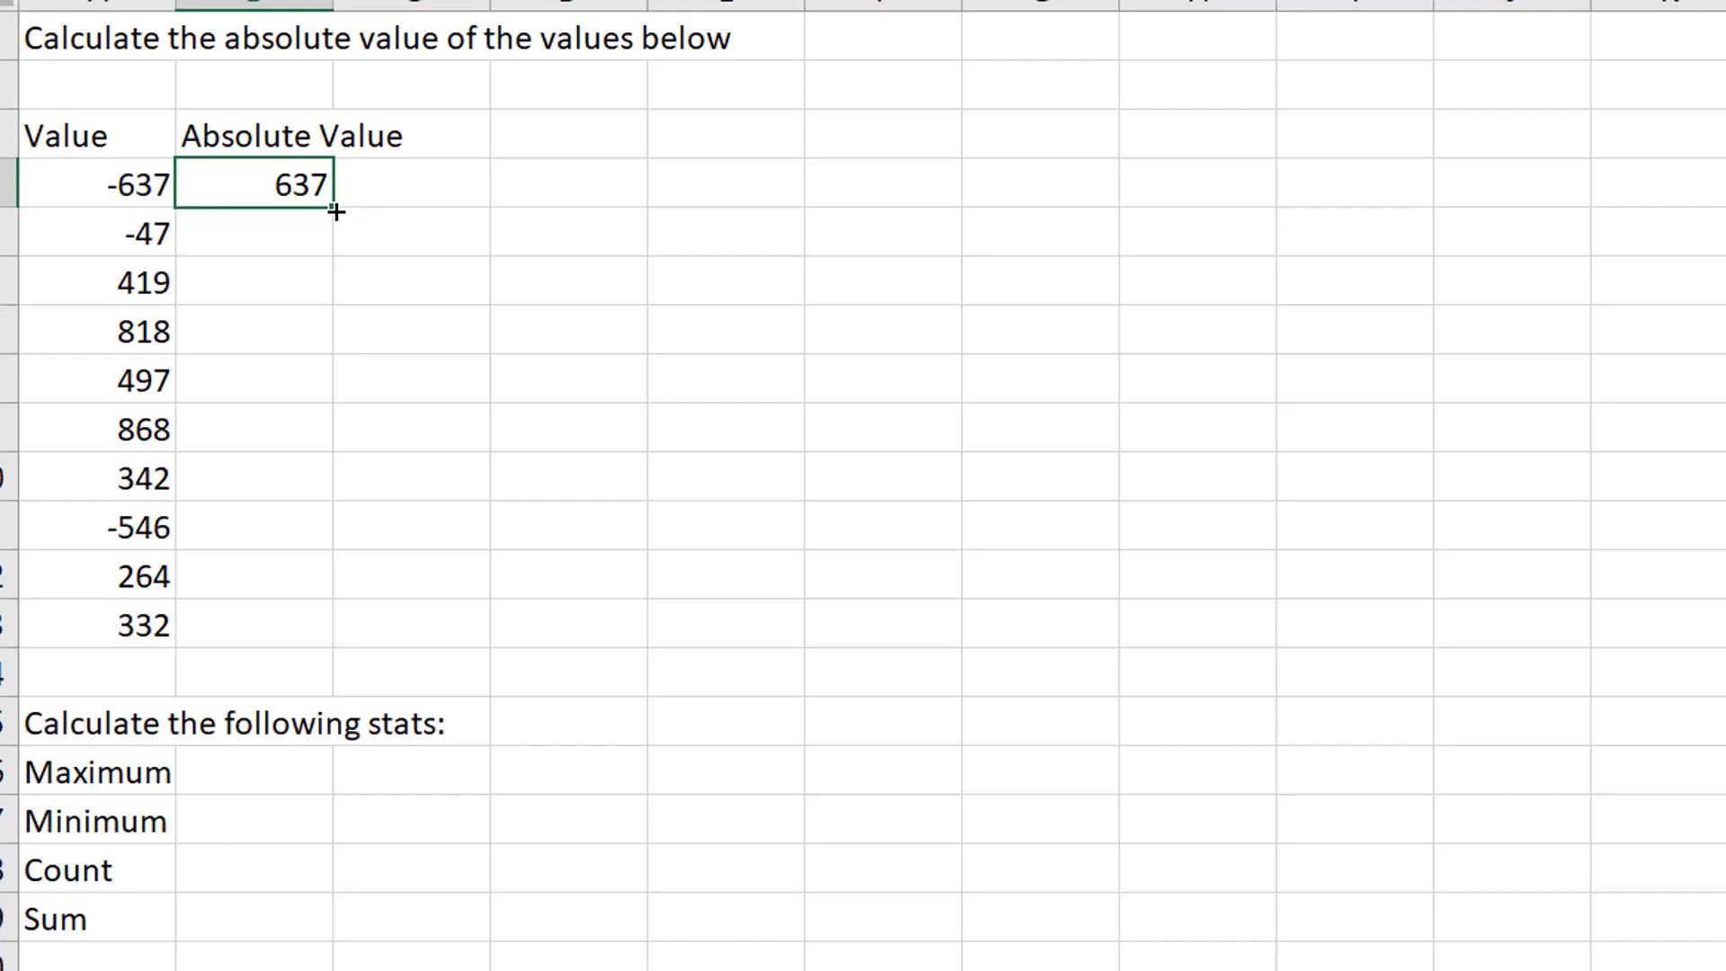
pyautogui.moveTo(336, 210); pyautogui.dragTo(326, 640)
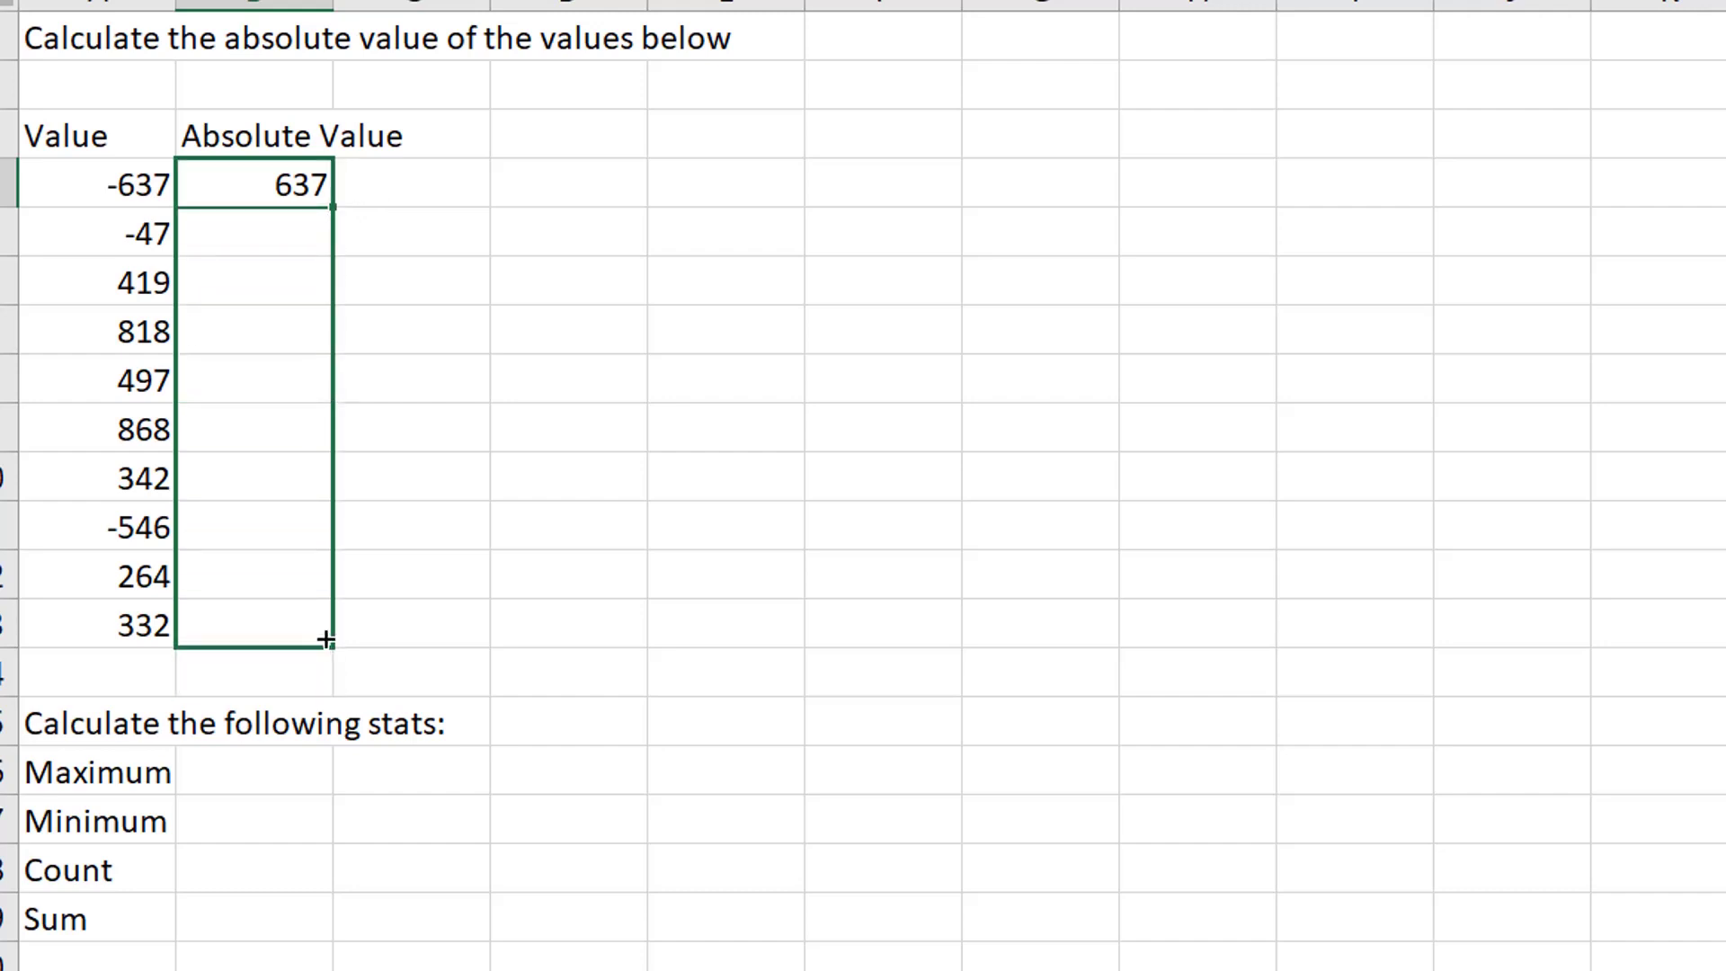
pyautogui.moveTo(324, 640); pyautogui.dragTo(324, 640)
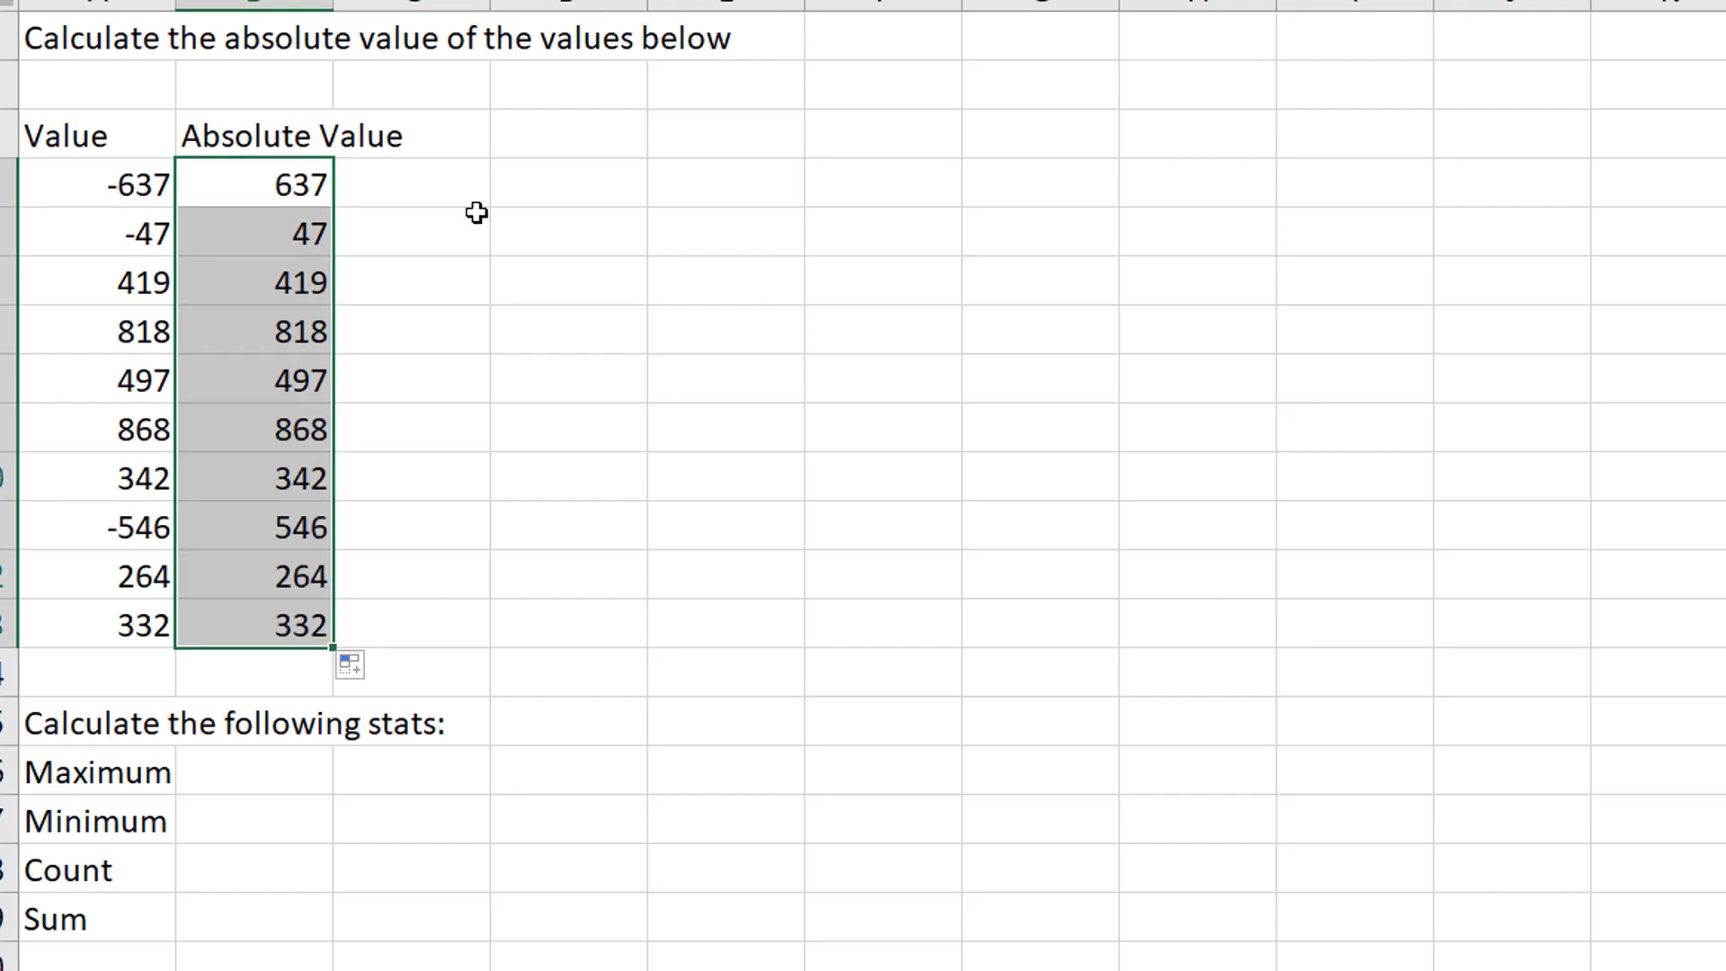
pyautogui.click(259, 364)
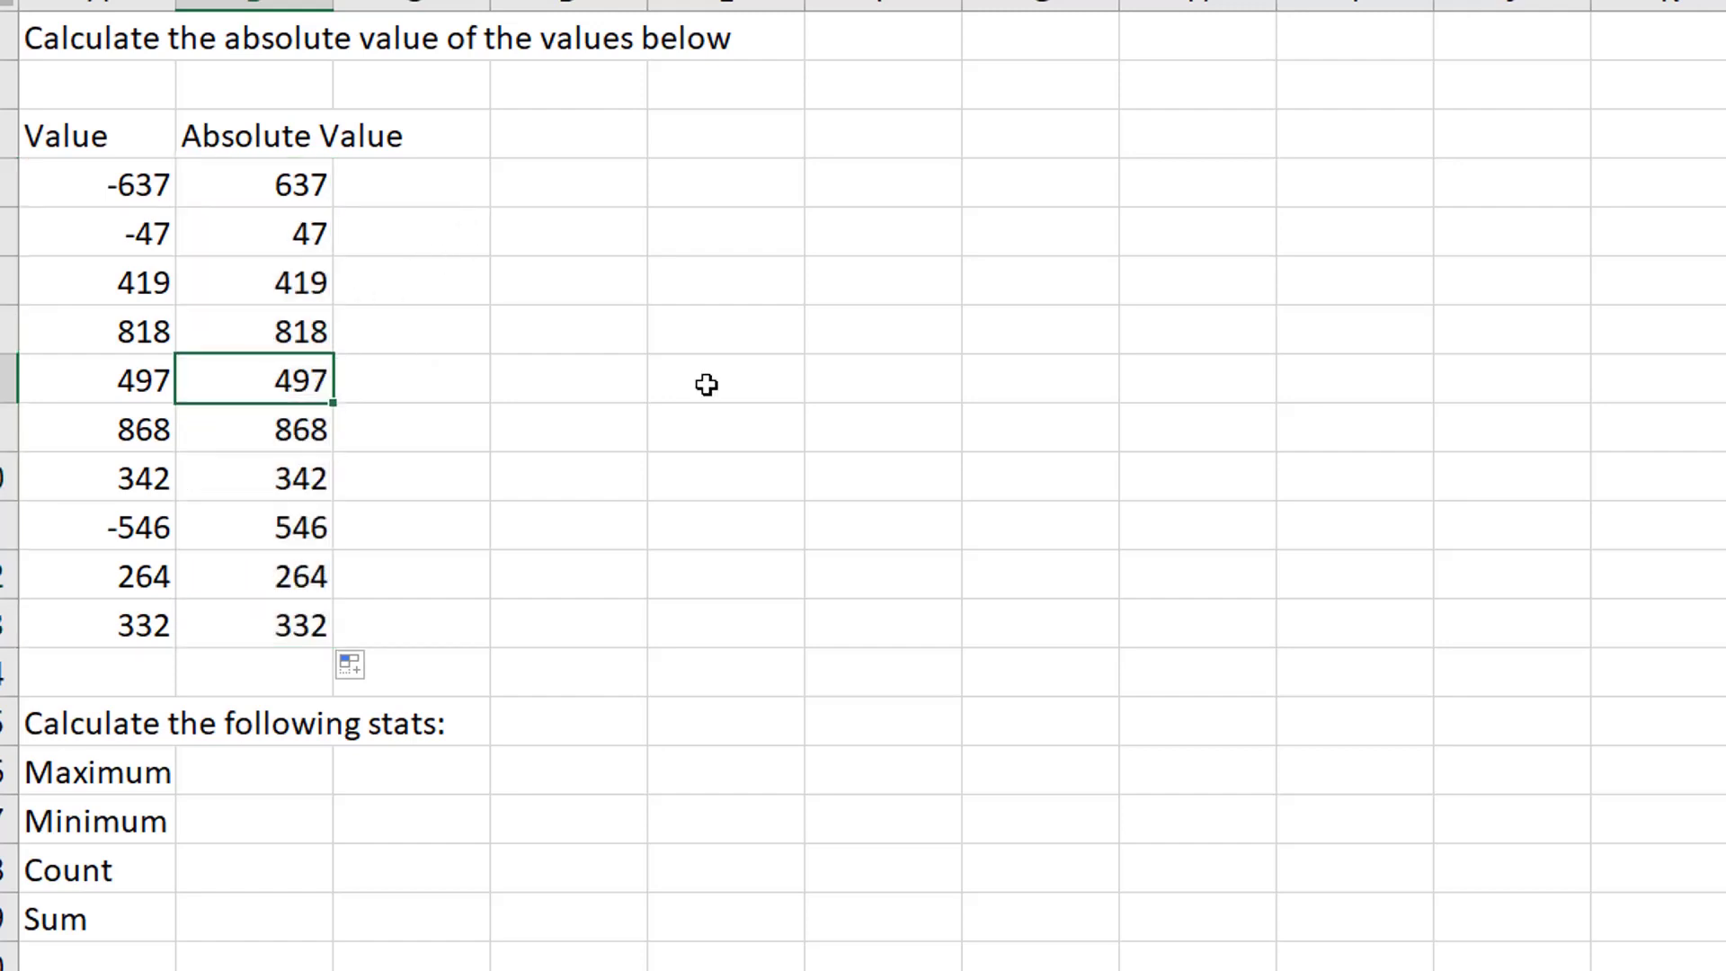
pyautogui.press('Down')
pyautogui.press('Down')
pyautogui.press('Down')
pyautogui.press('Down')
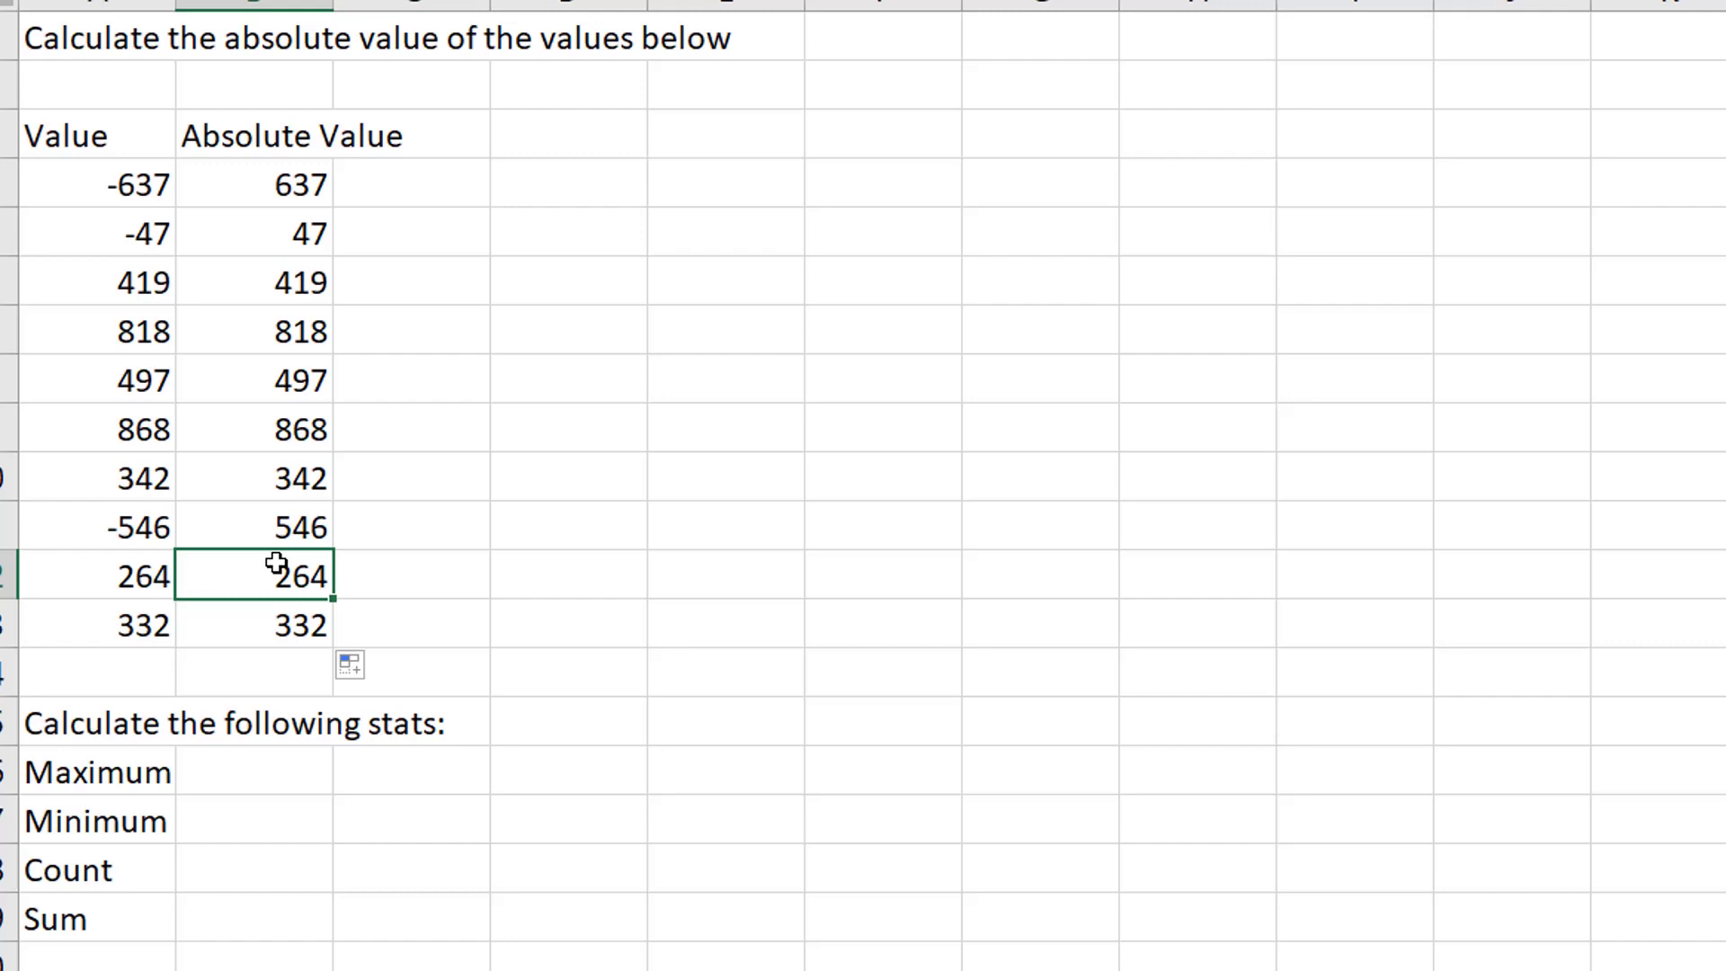
pyautogui.press('Up')
pyautogui.click(432, 601)
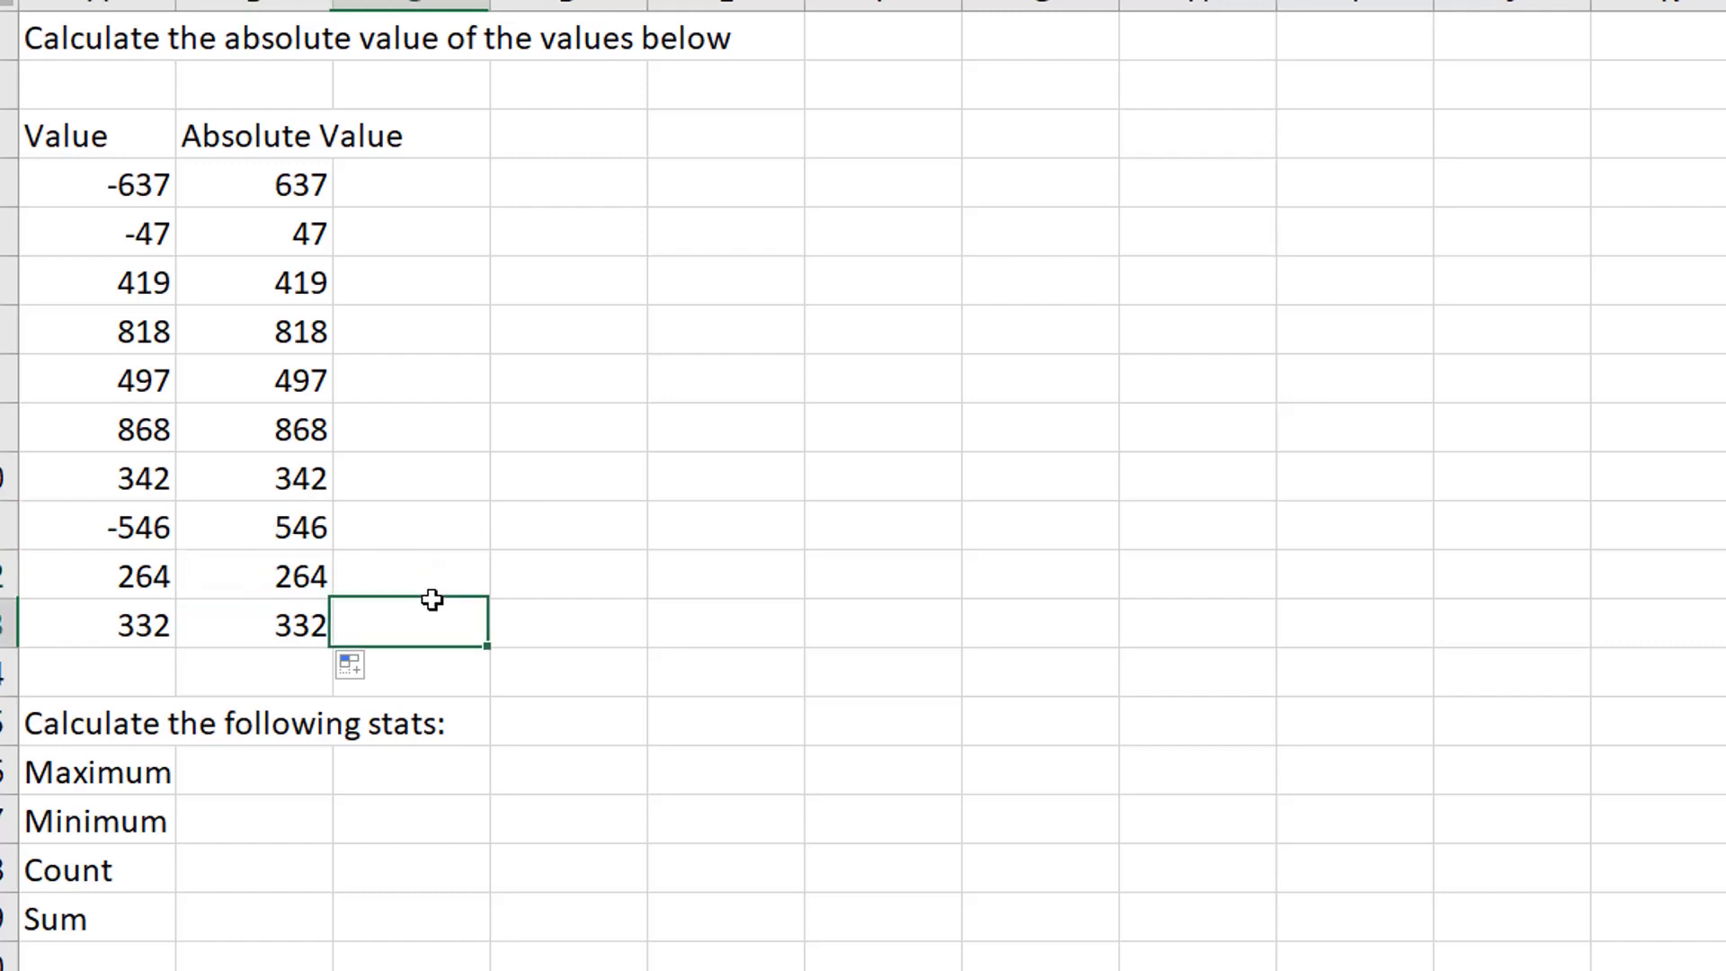
# Make the ten values in A4:A13 bold
pyautogui.click(231, 779)
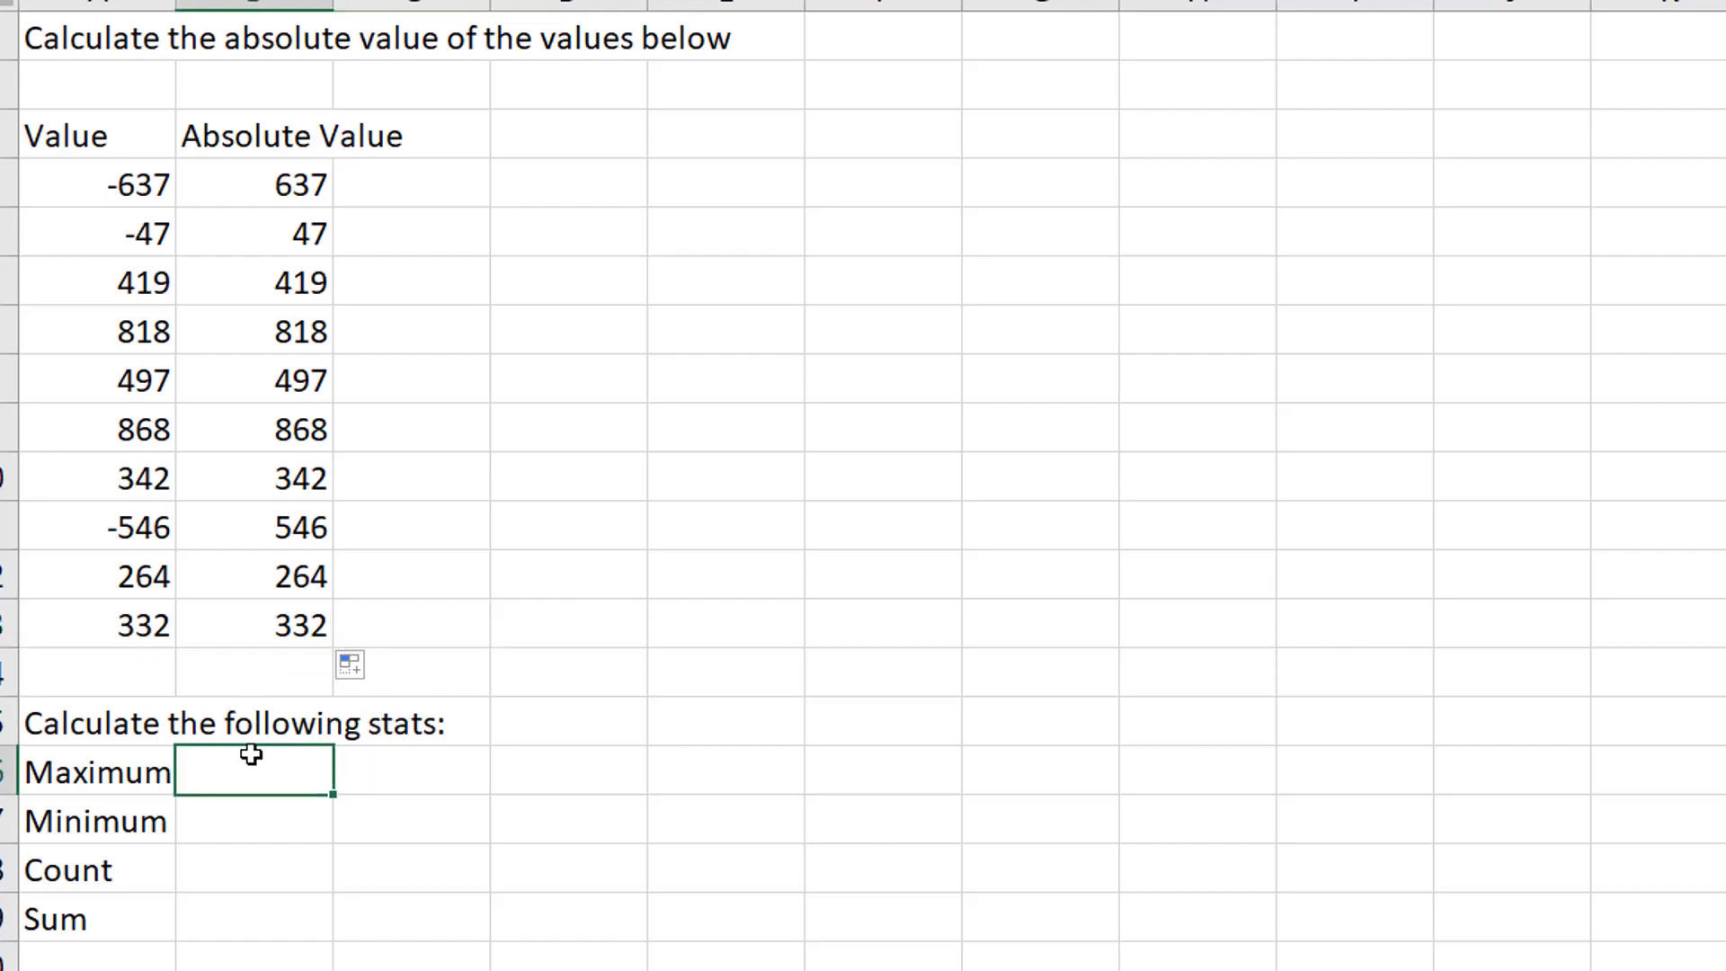
pyautogui.moveTo(133, 630); pyautogui.dragTo(101, 185)
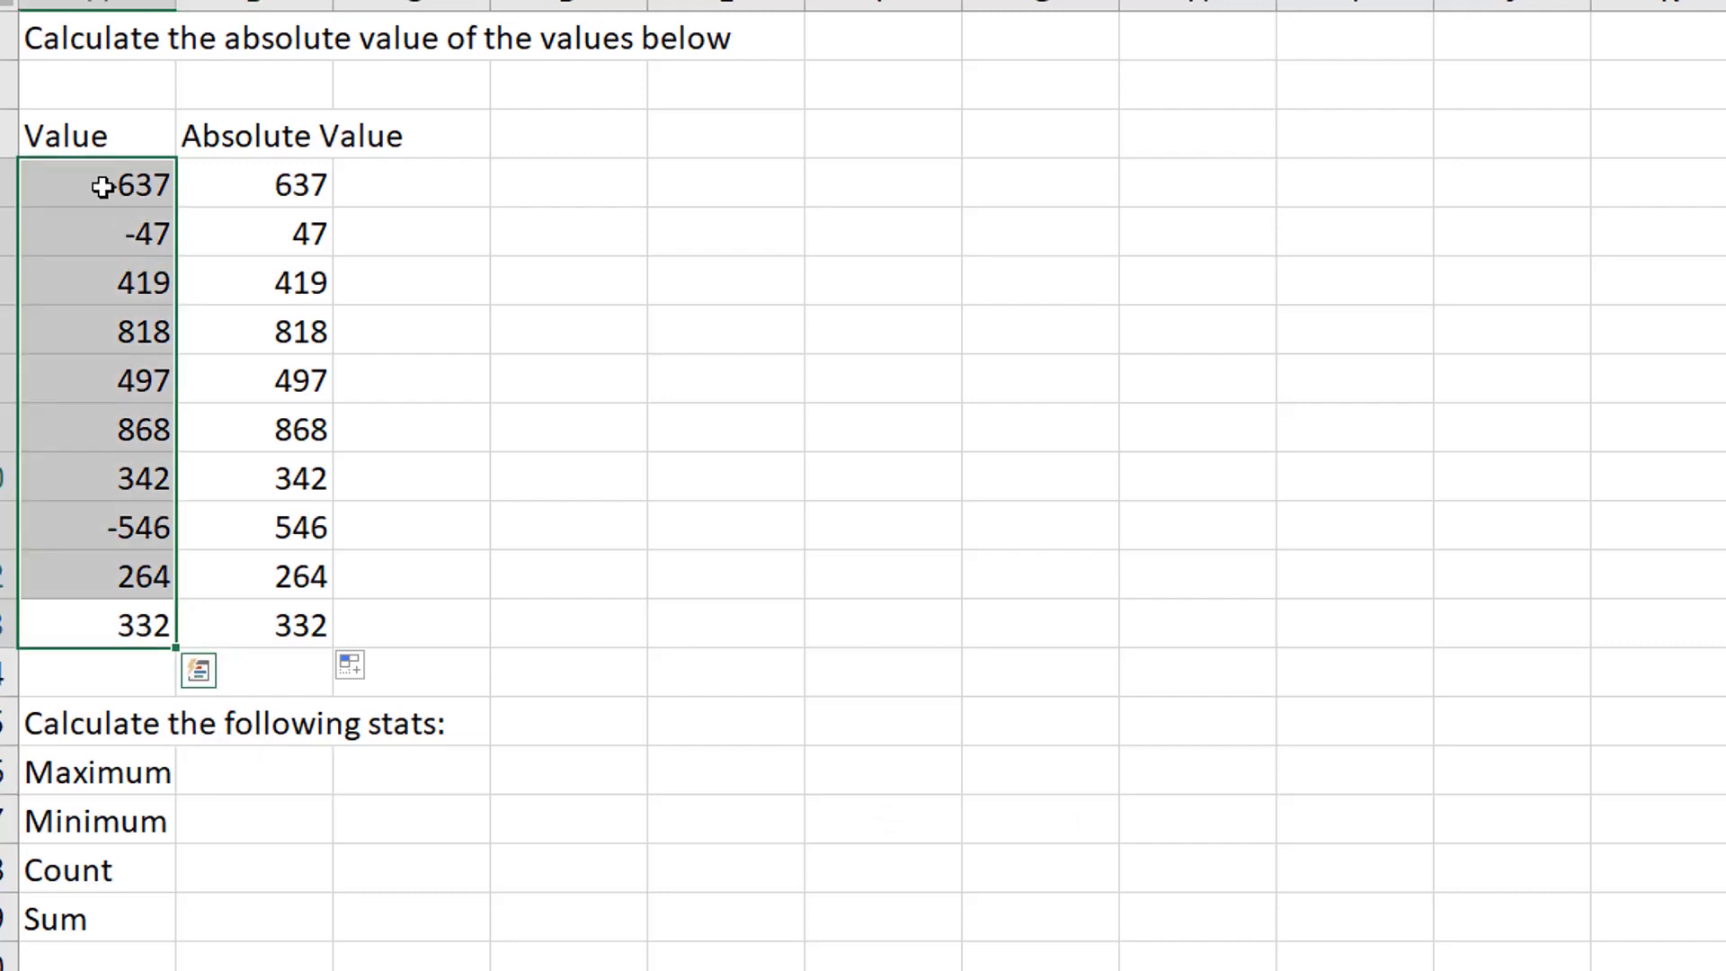
pyautogui.hotkey('ctrl', 'b')
pyautogui.click(345, 816)
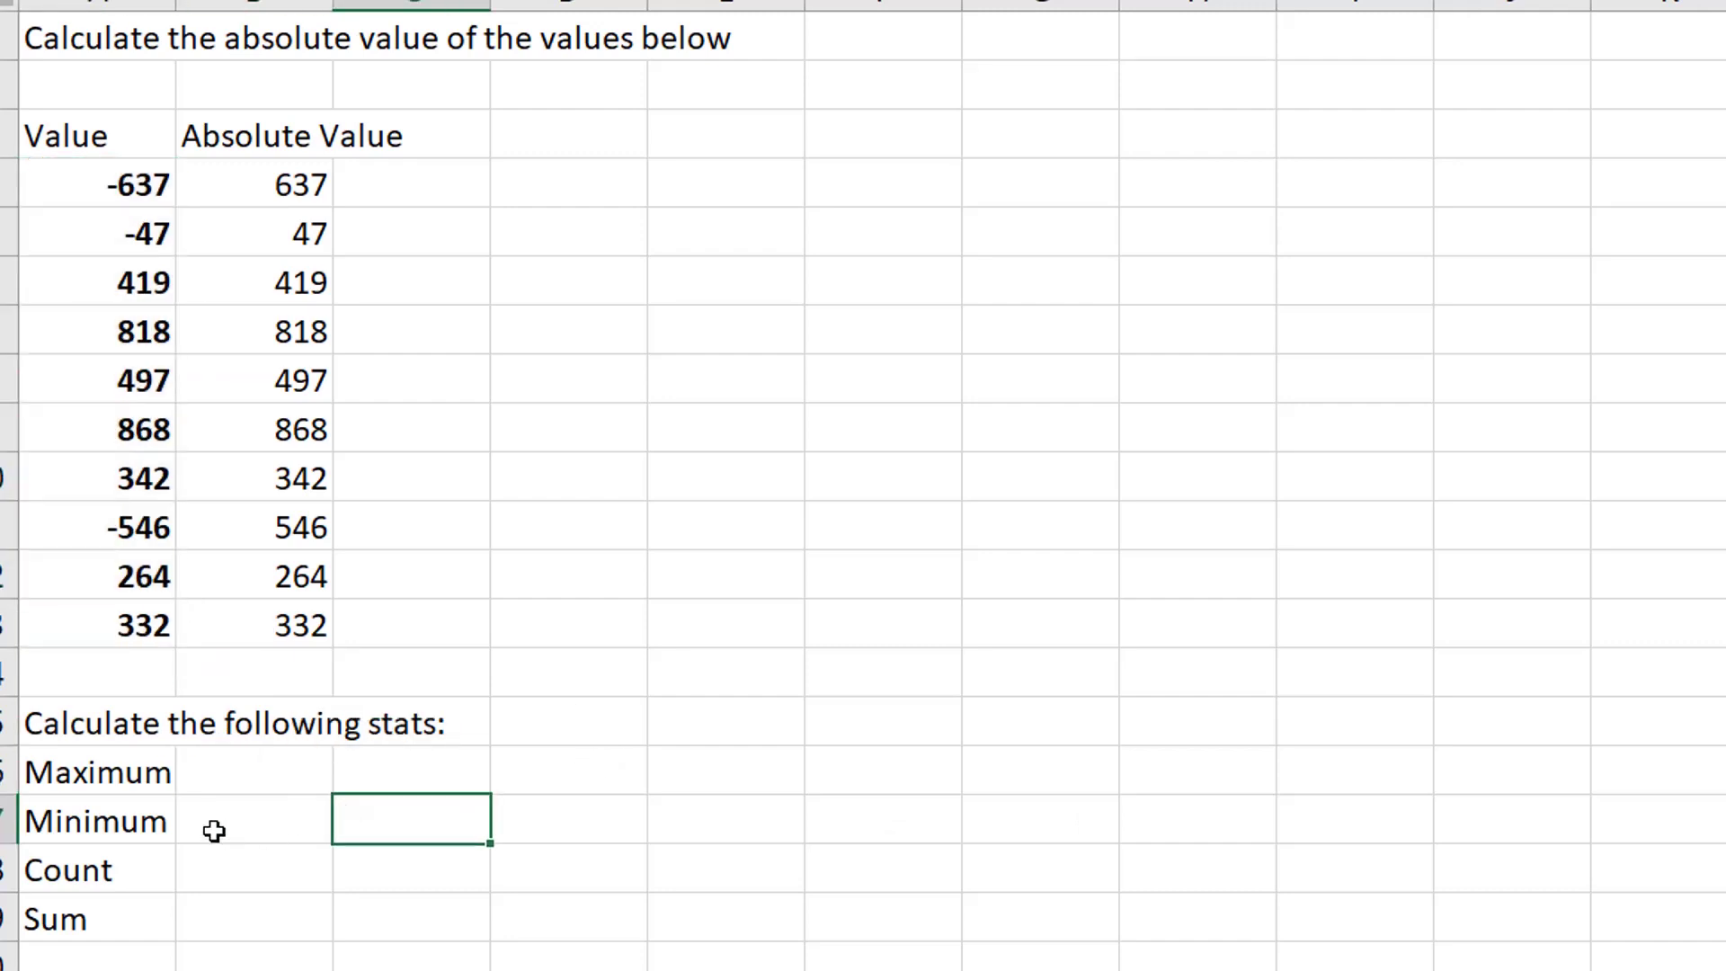
# Type =max(A4:A13) into the cell beside Maximum
pyautogui.click(217, 777)
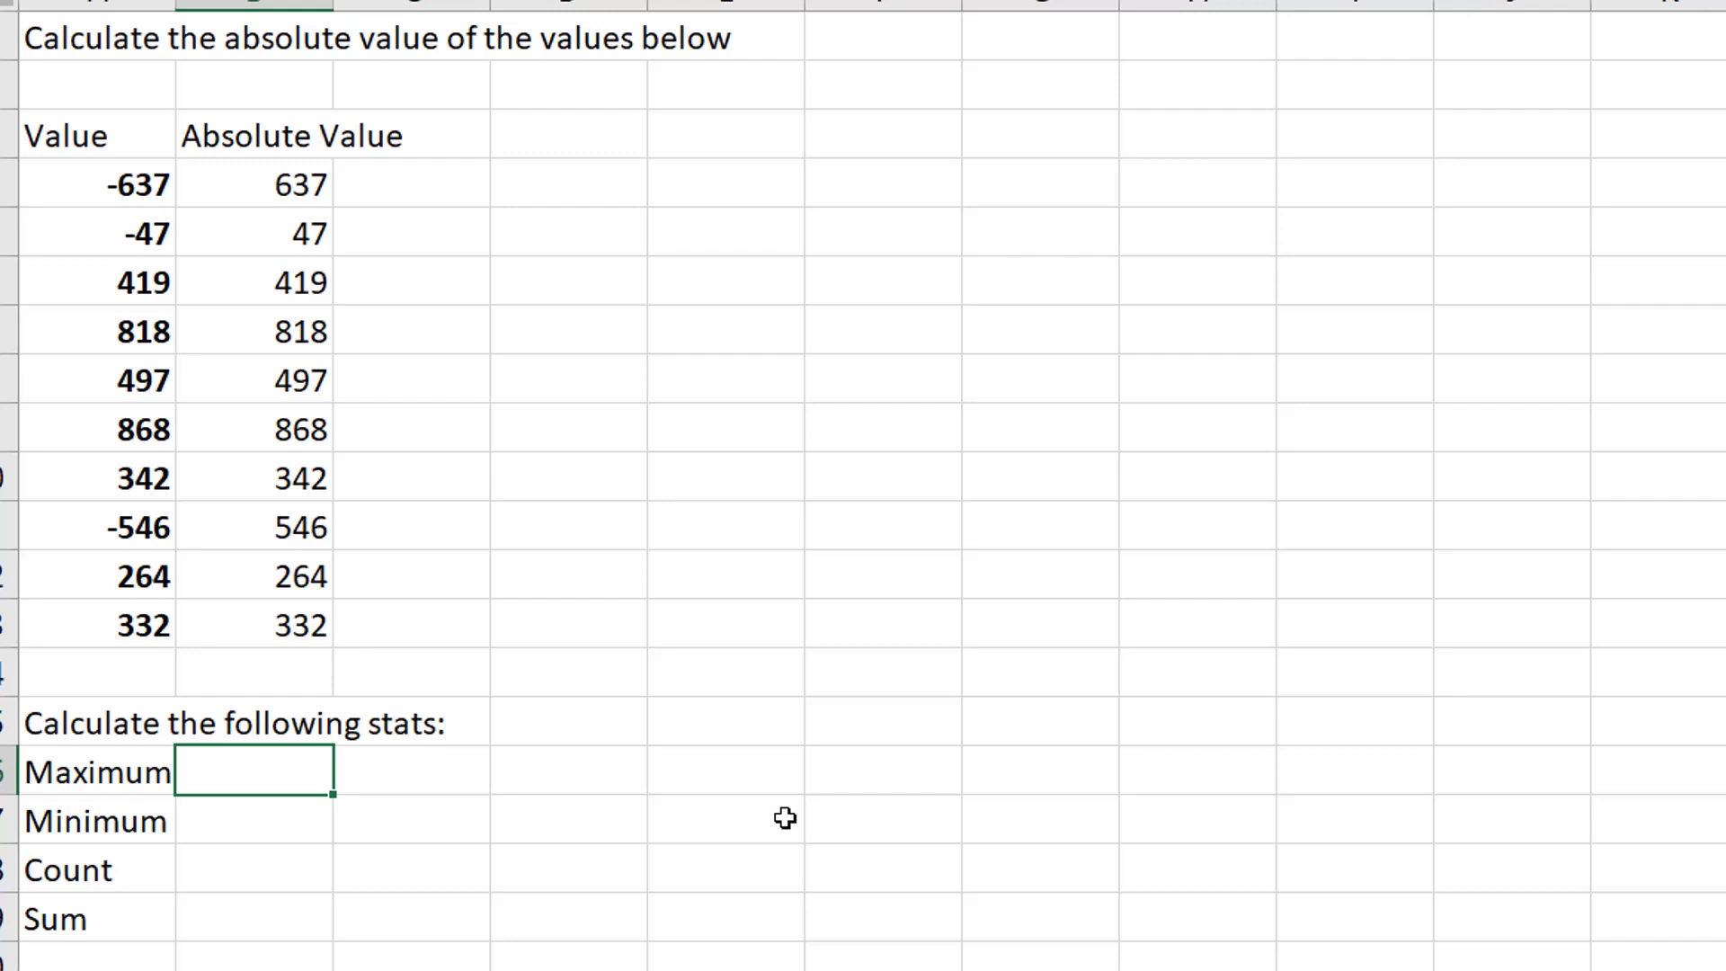
pyautogui.write('=max')
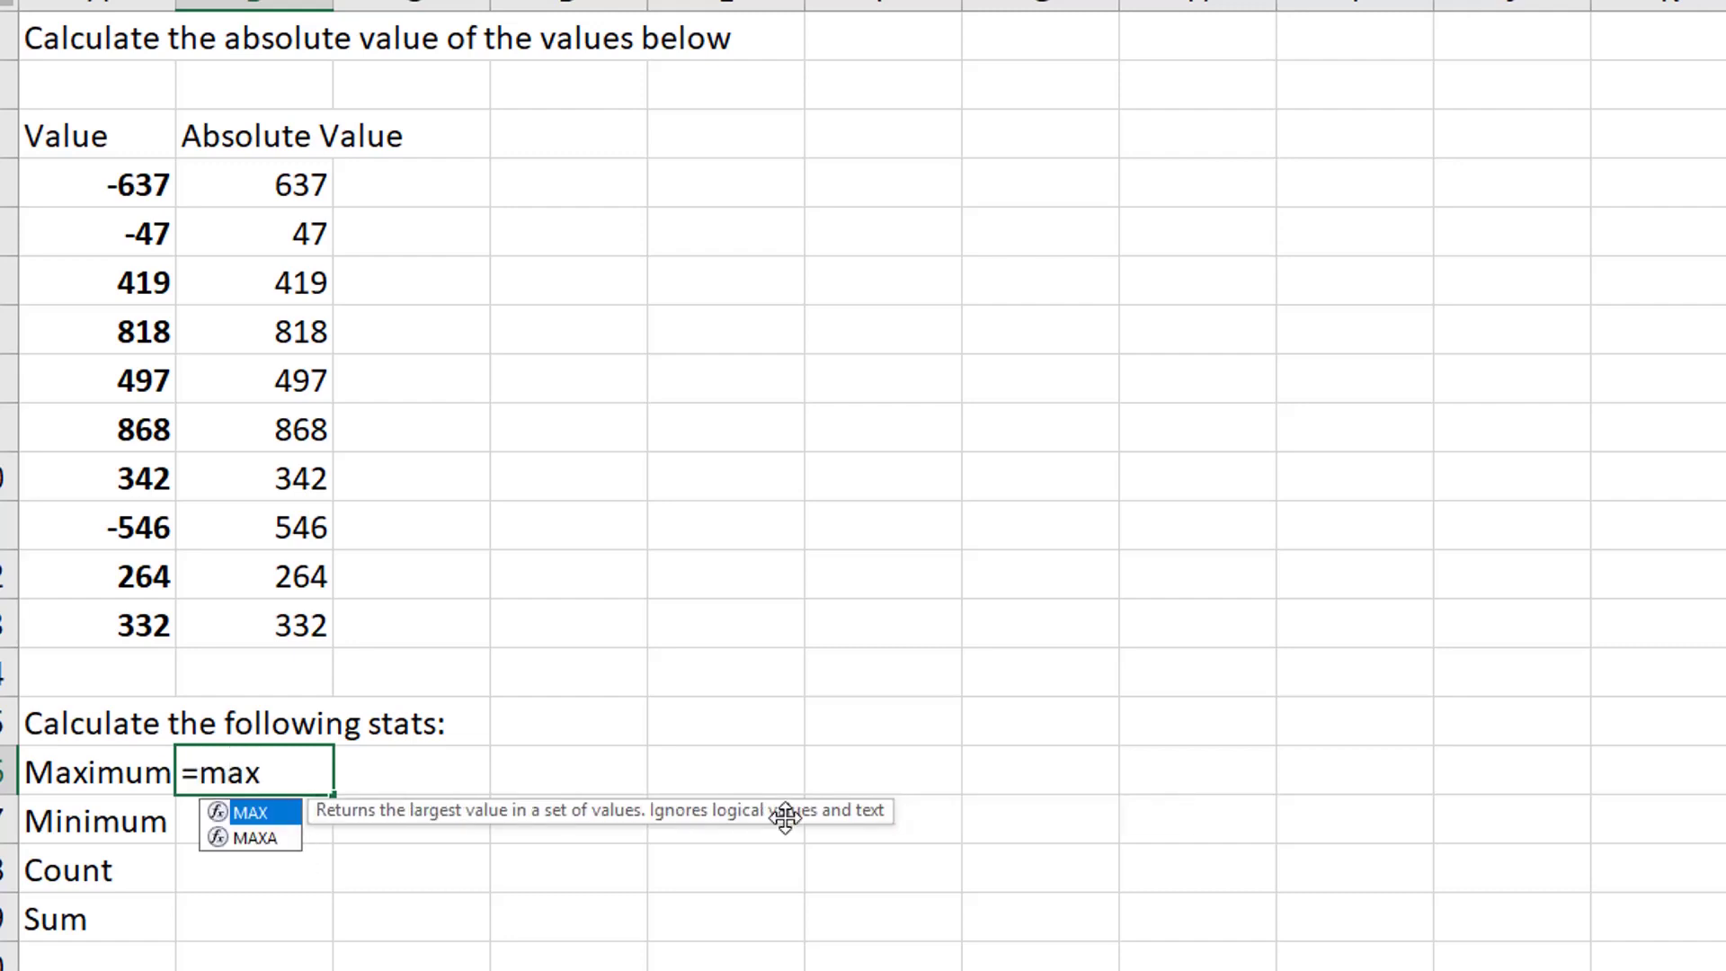
pyautogui.write('(')
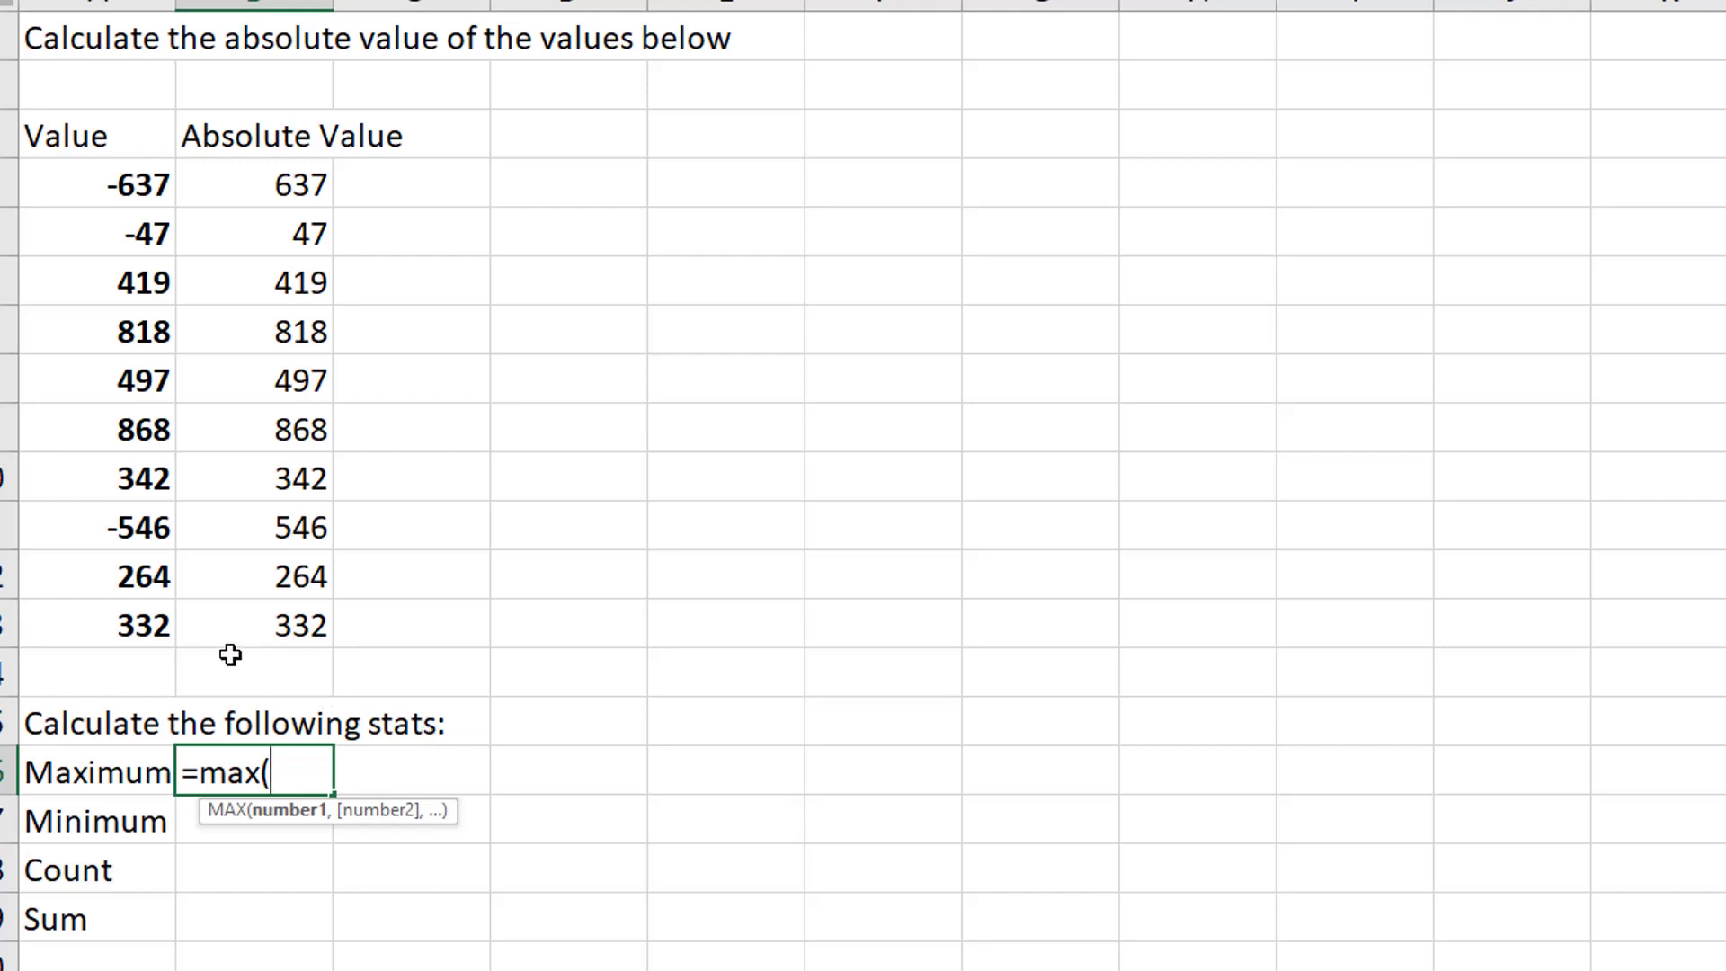
pyautogui.click(124, 621)
pyautogui.moveTo(124, 620); pyautogui.dragTo(119, 177)
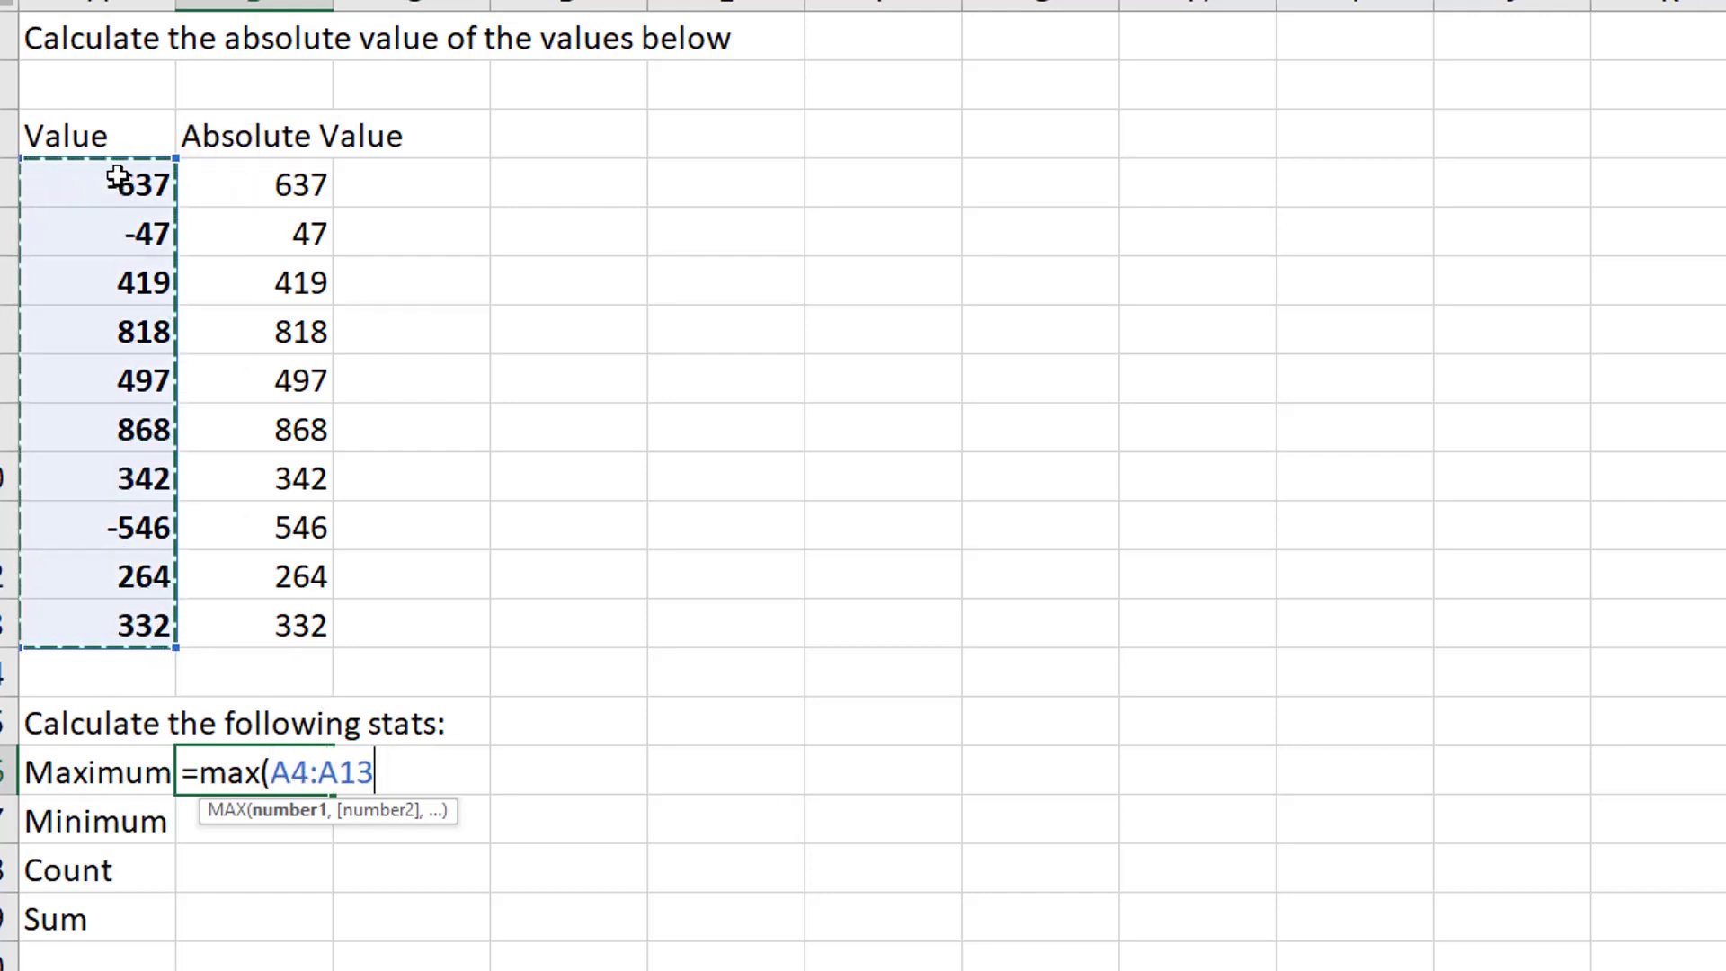
pyautogui.write(')')
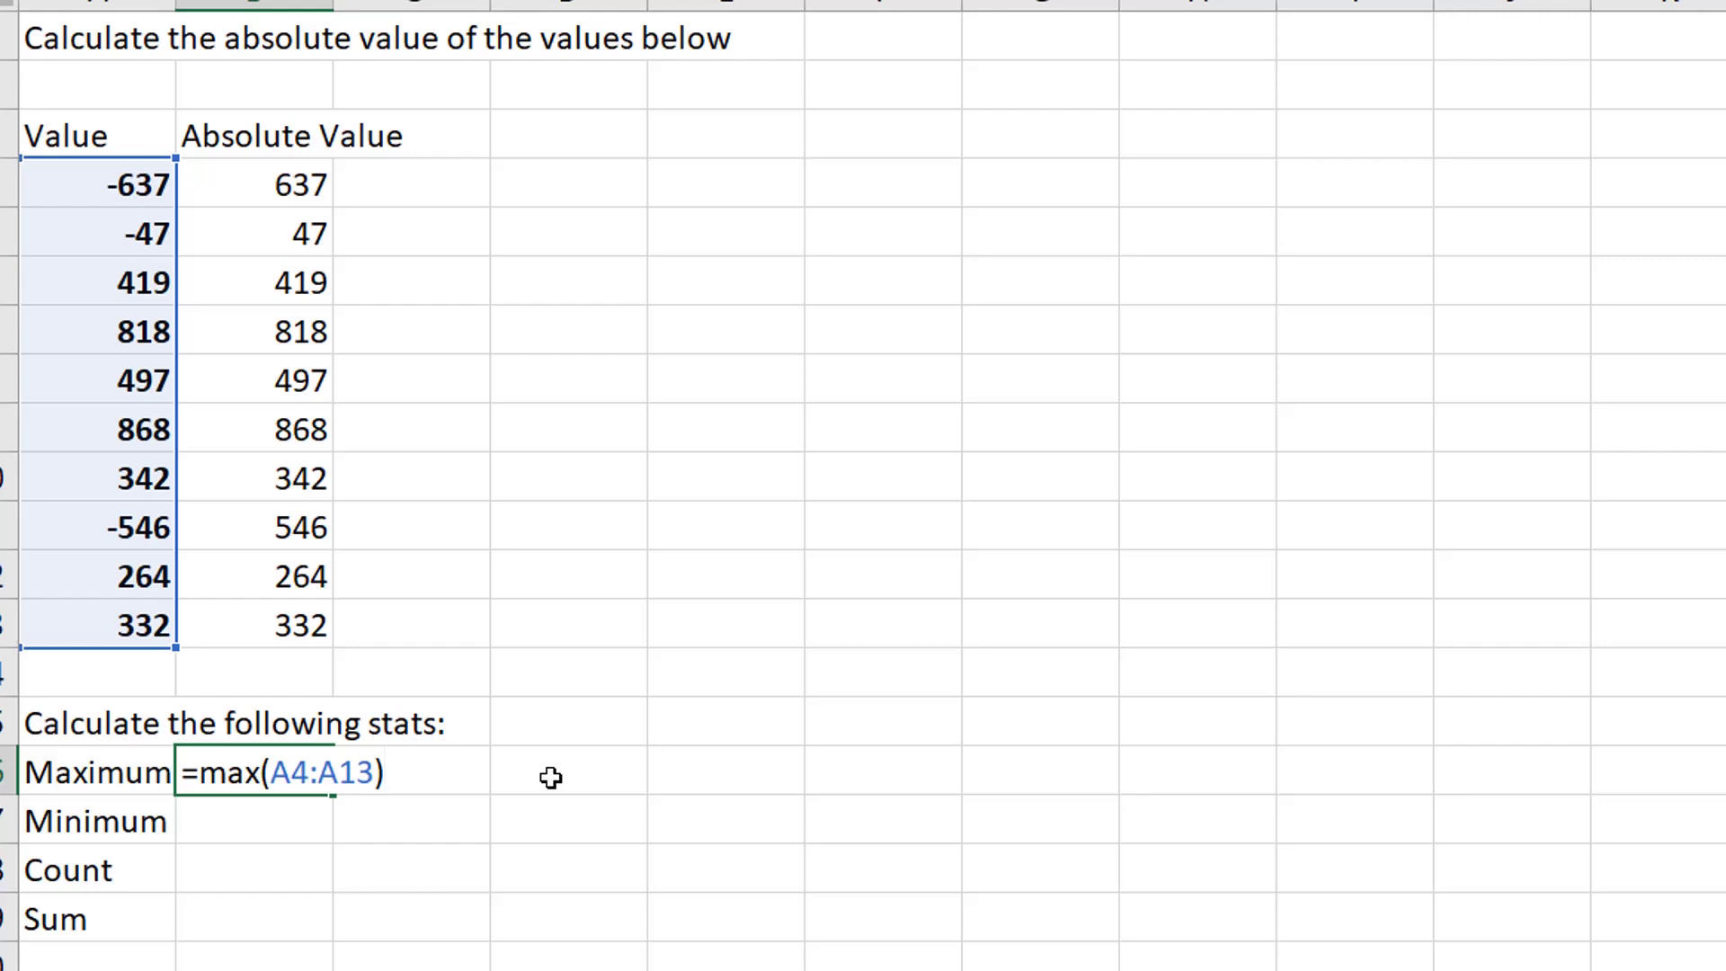
# Commit =max(A4:A13) to get 868, then enter =min(A4:A13) to get -637
pyautogui.press('Return')
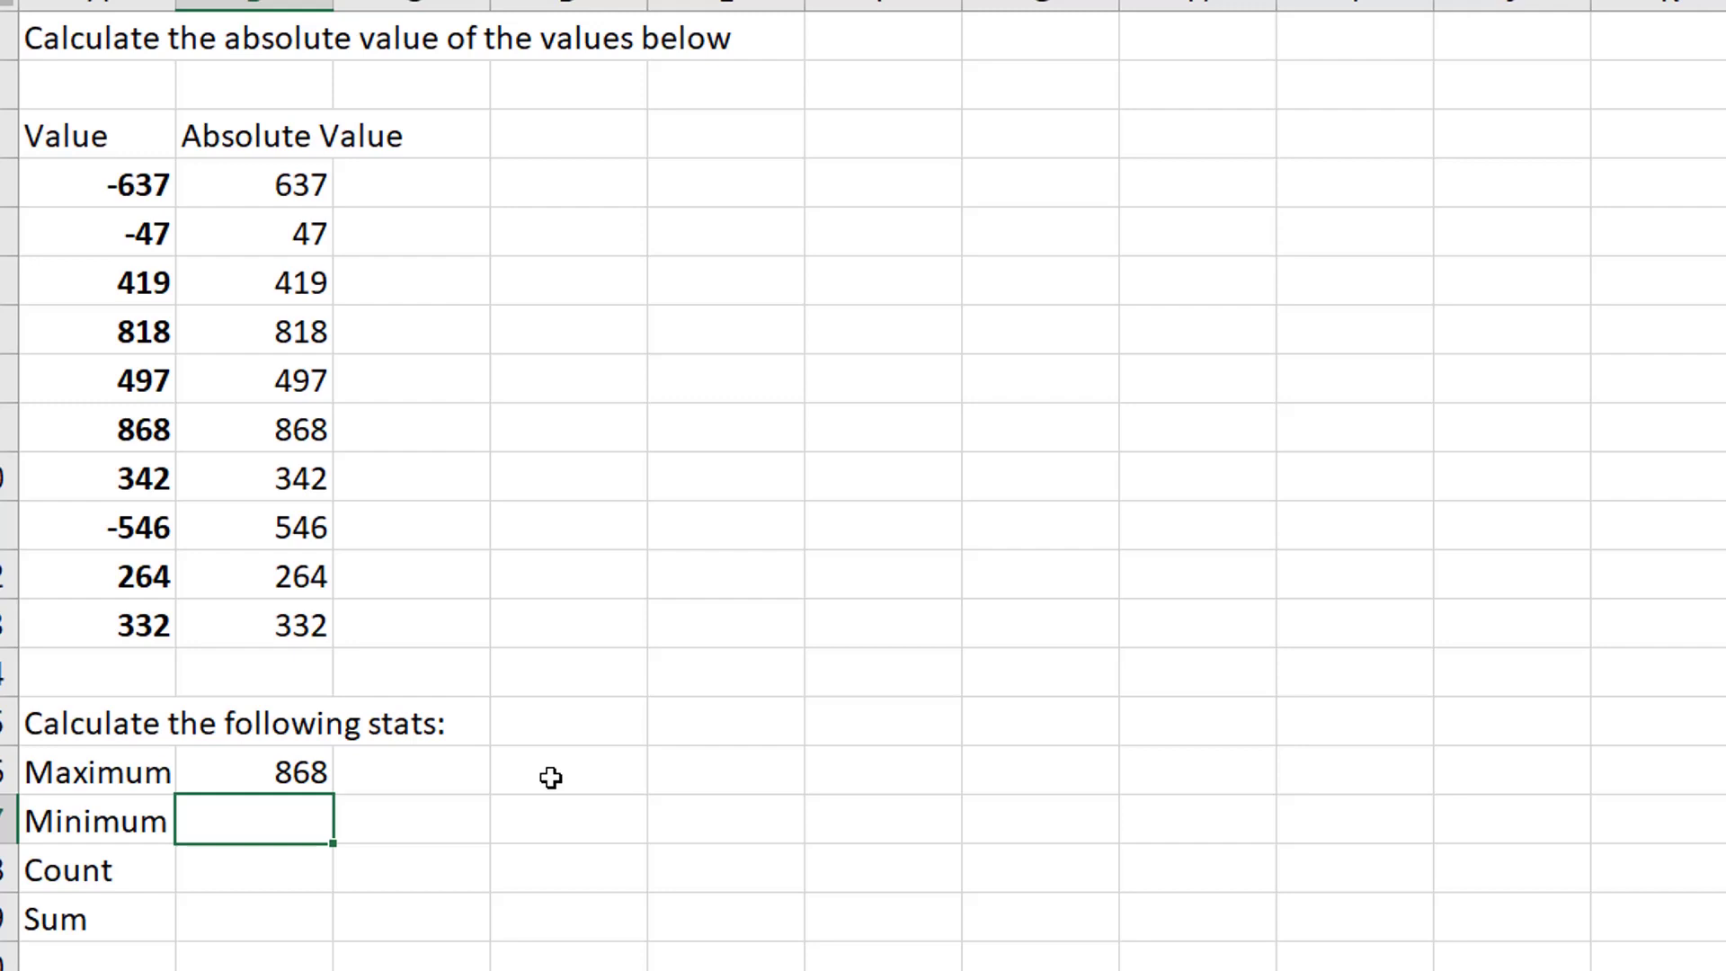
pyautogui.write('=min')
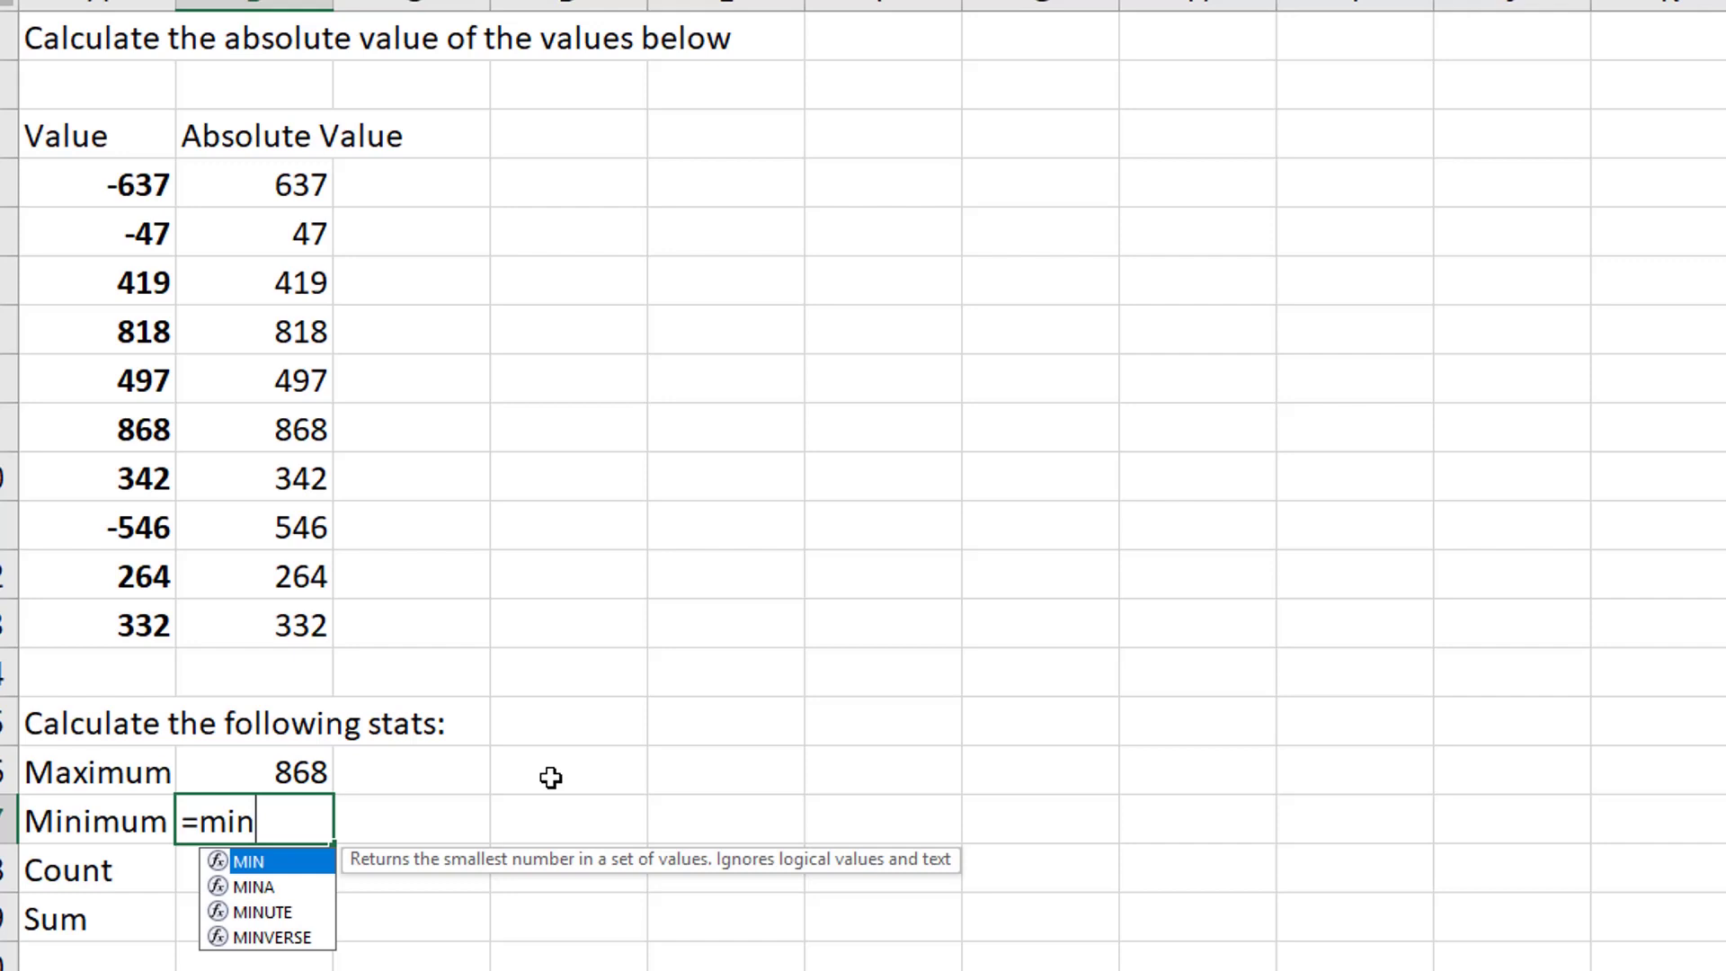
pyautogui.write('(')
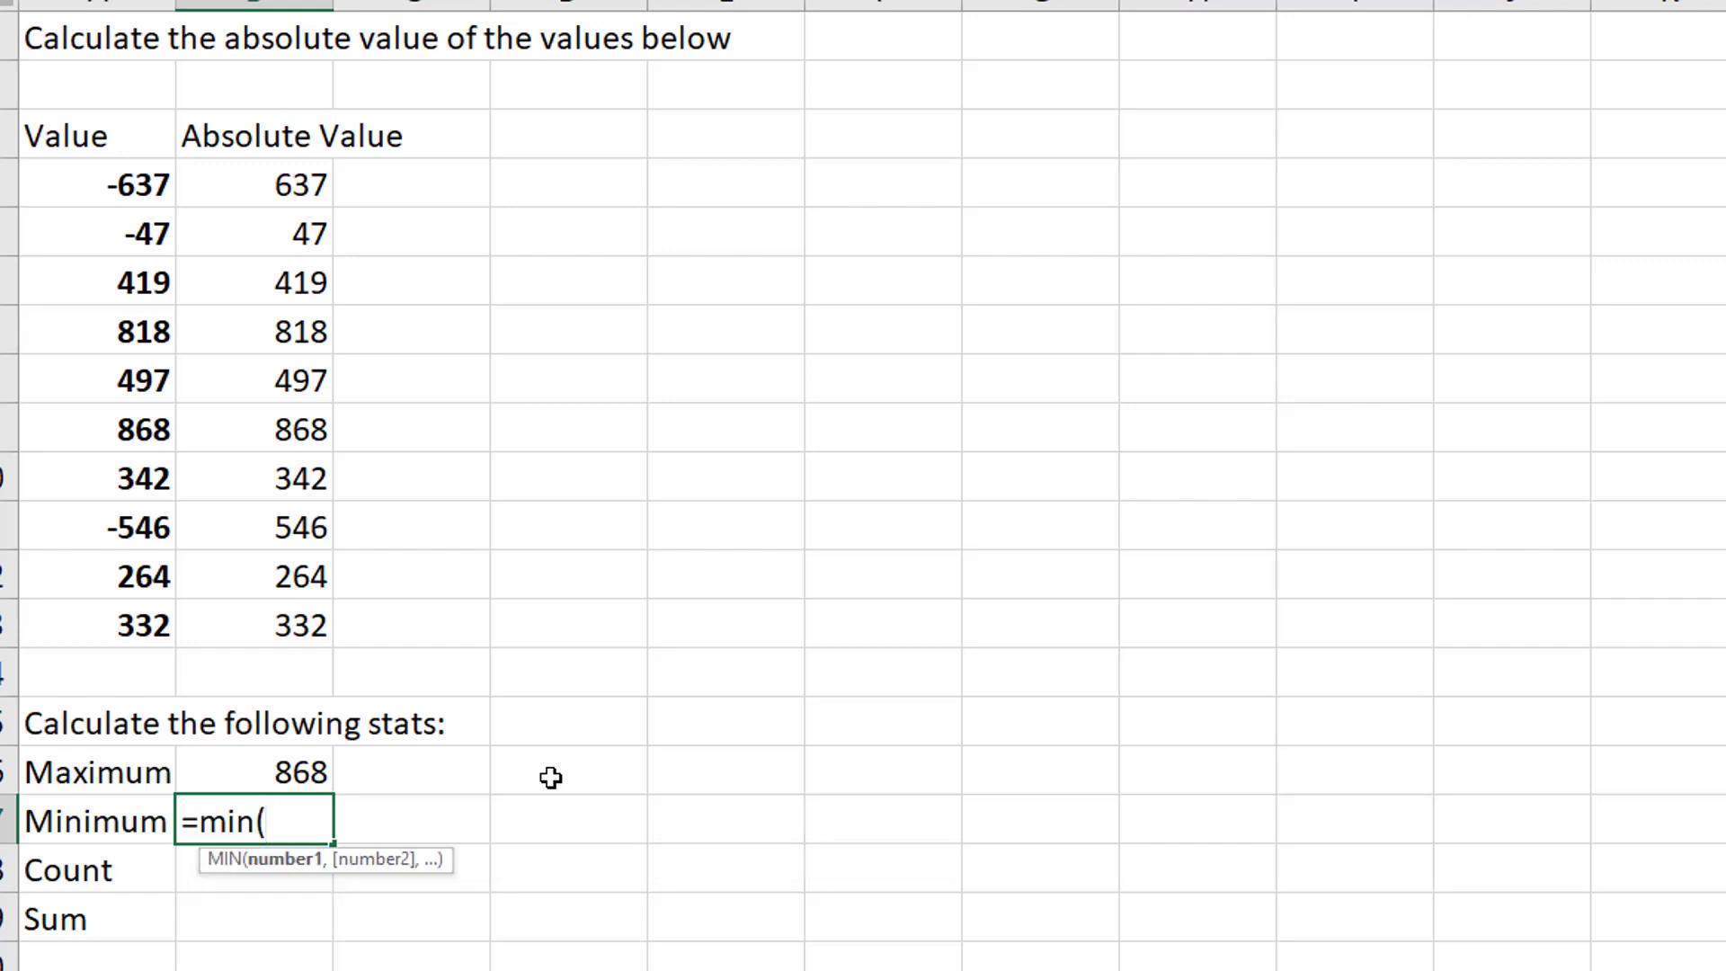
pyautogui.moveTo(143, 624); pyautogui.dragTo(96, 198)
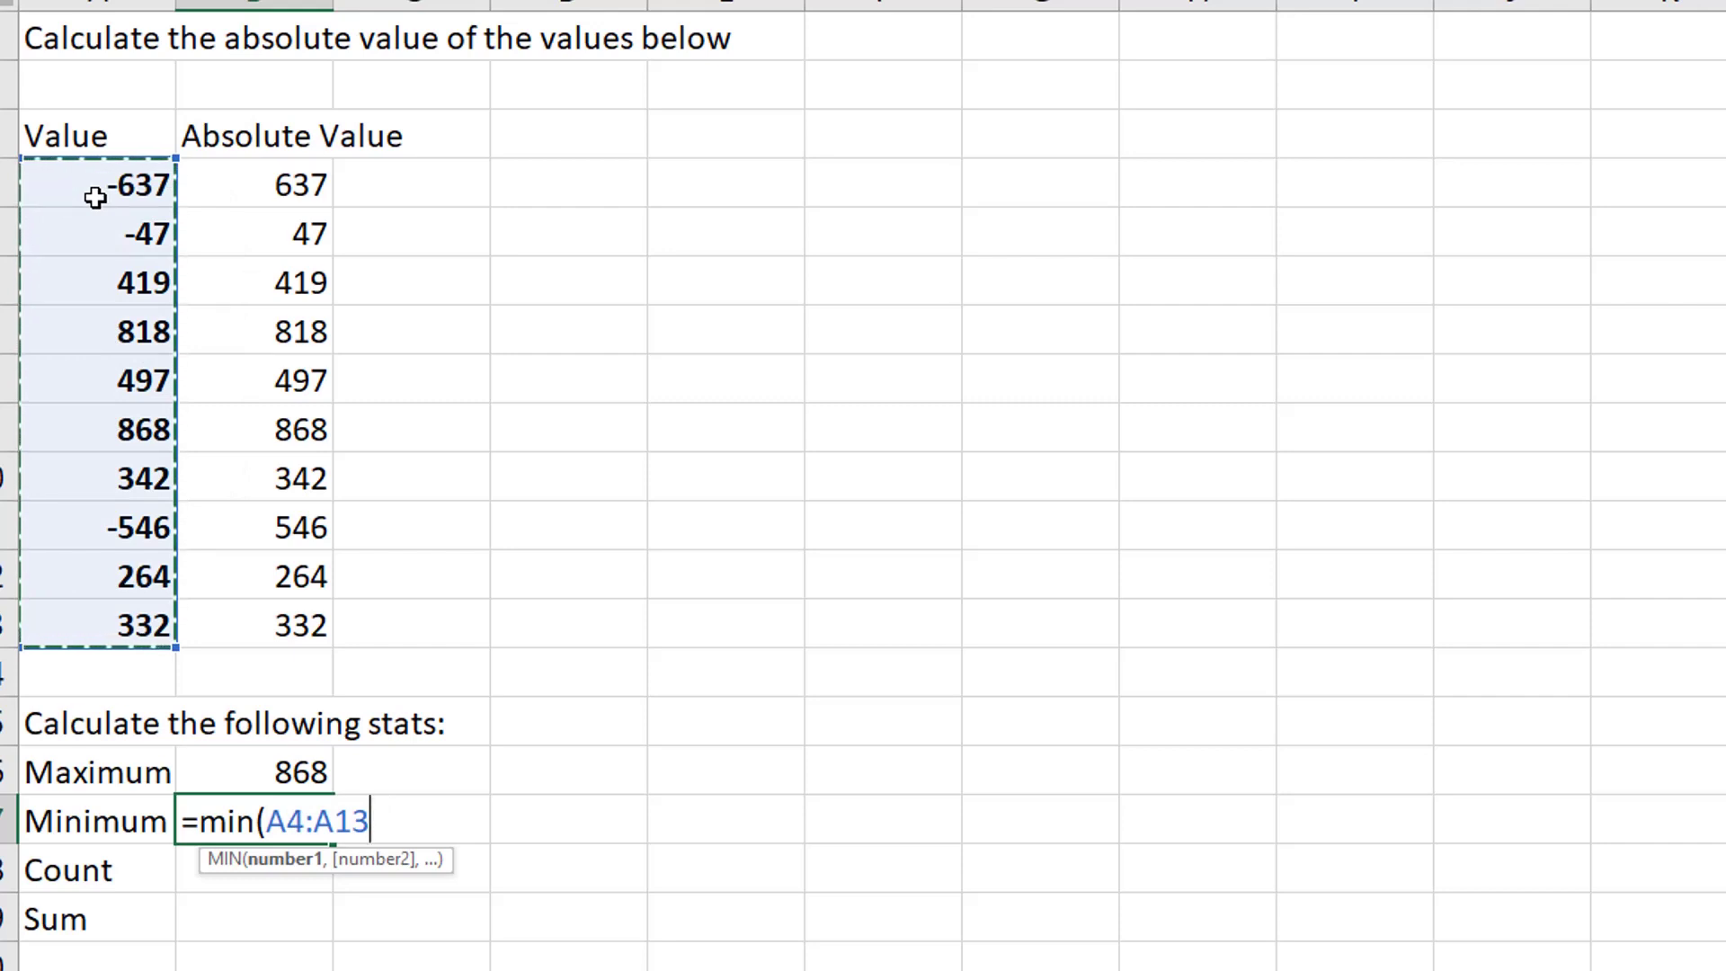
pyautogui.write(')')
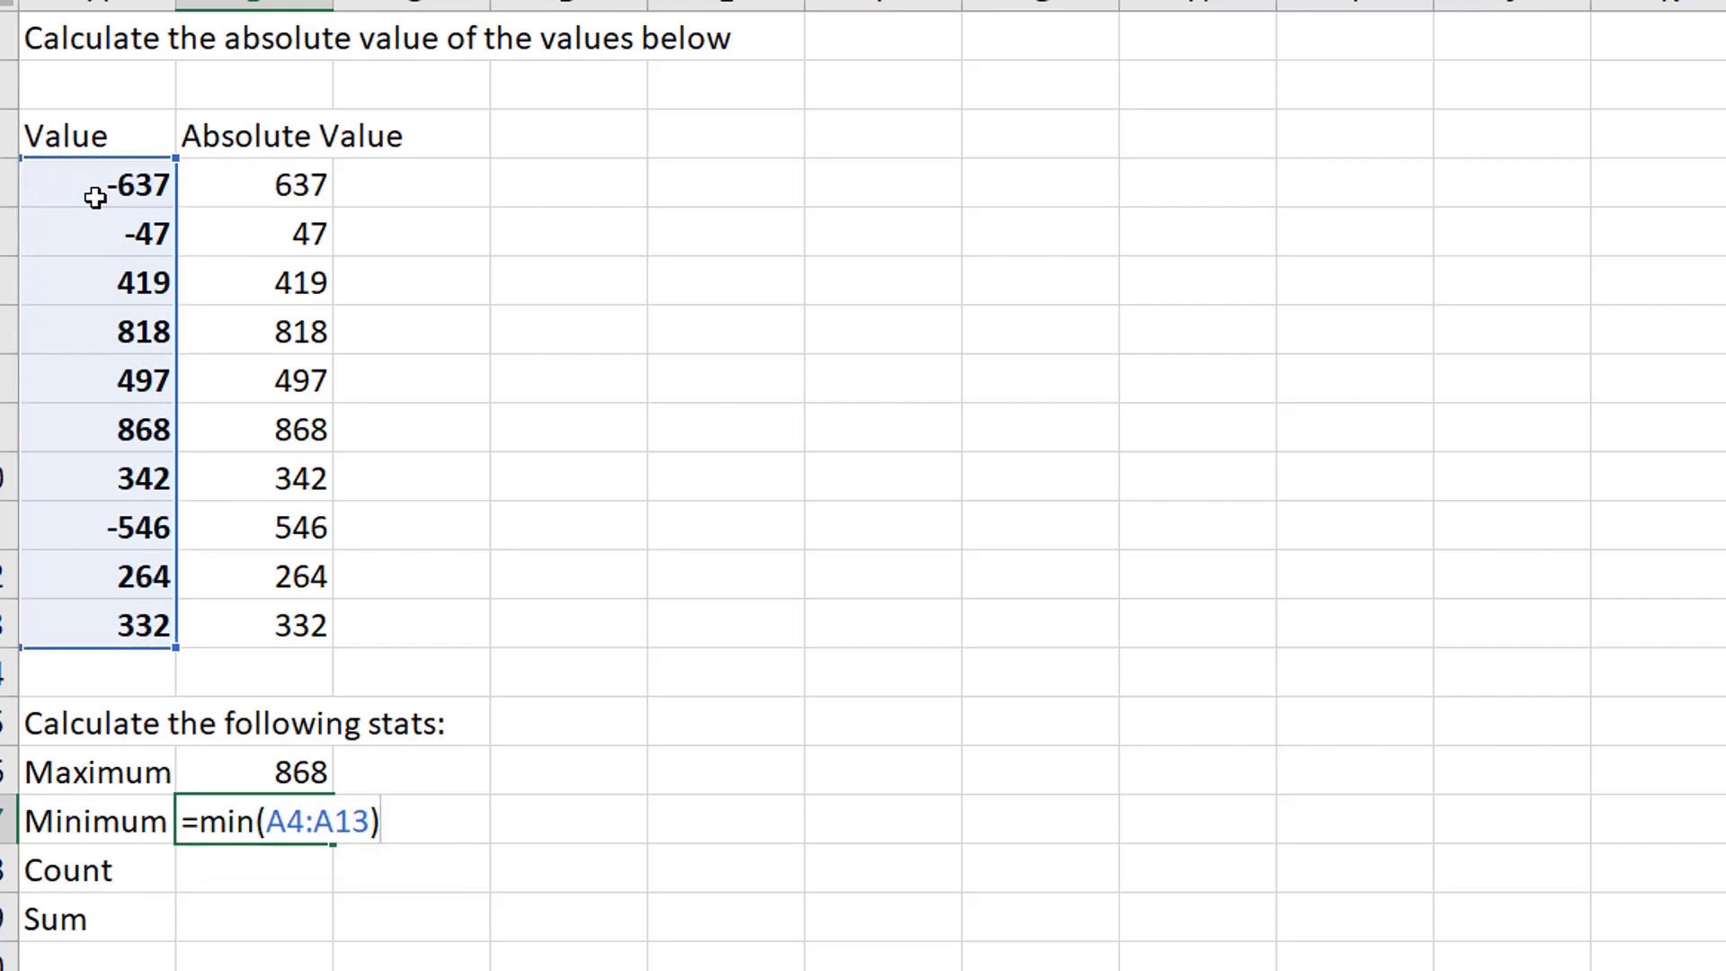
pyautogui.press('Return')
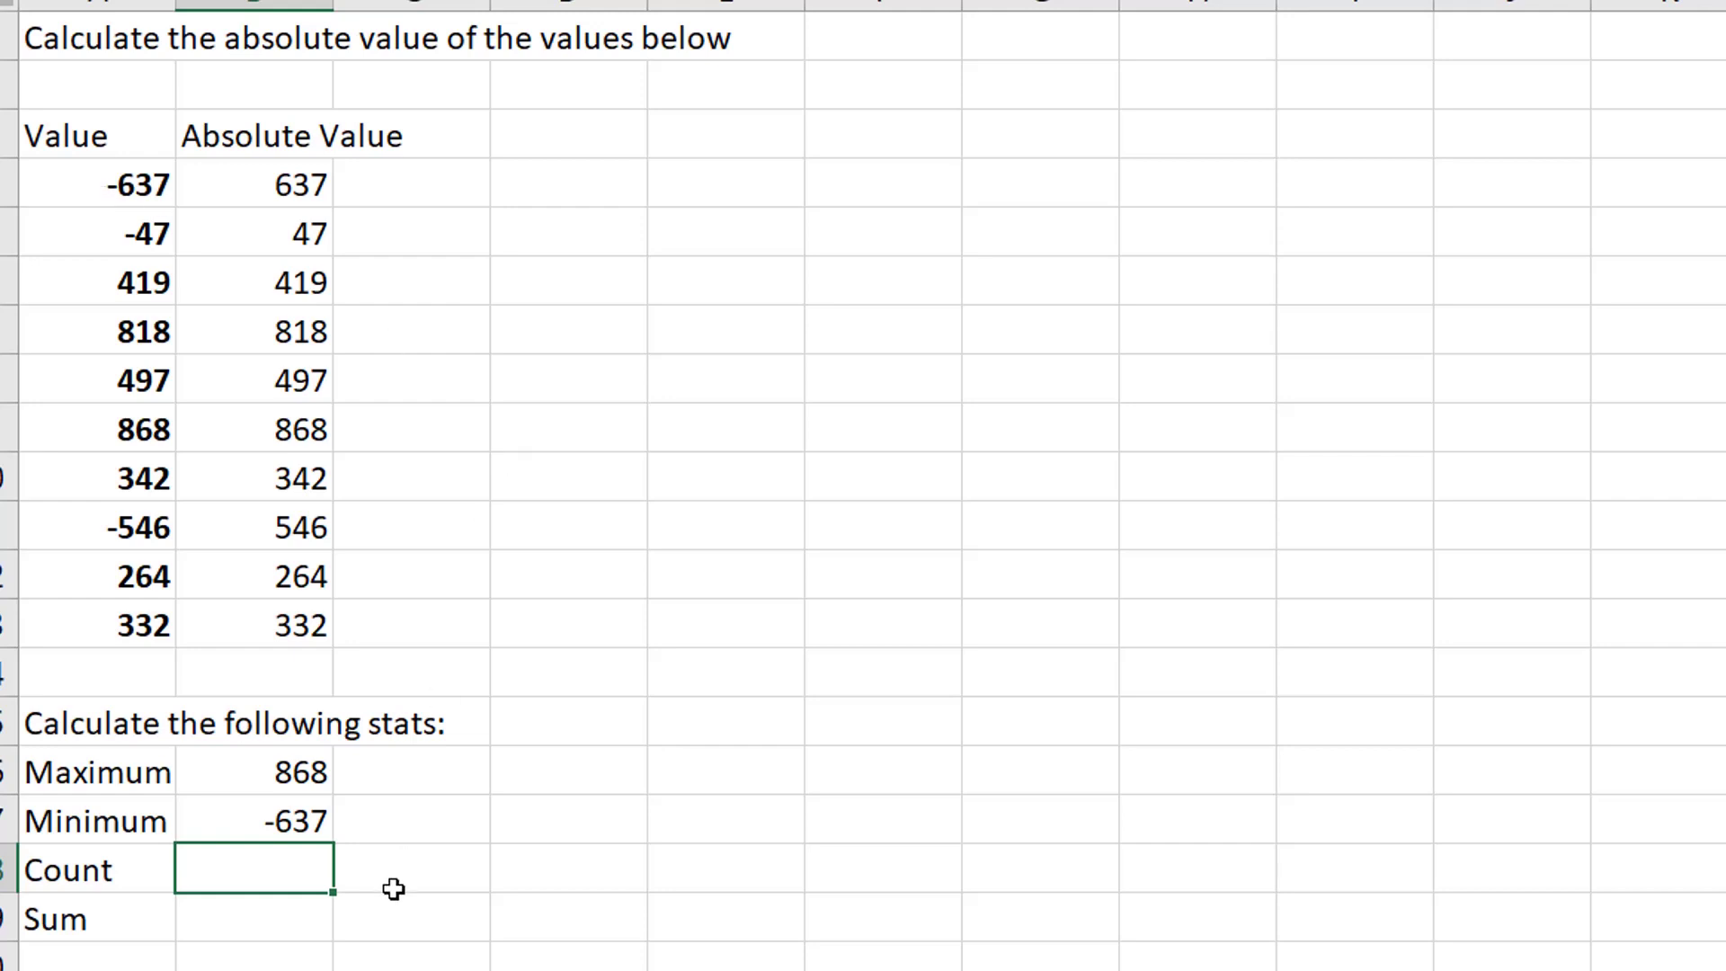
# Enter =count(A4:A13) in the cell beside Count
pyautogui.write('=count(')
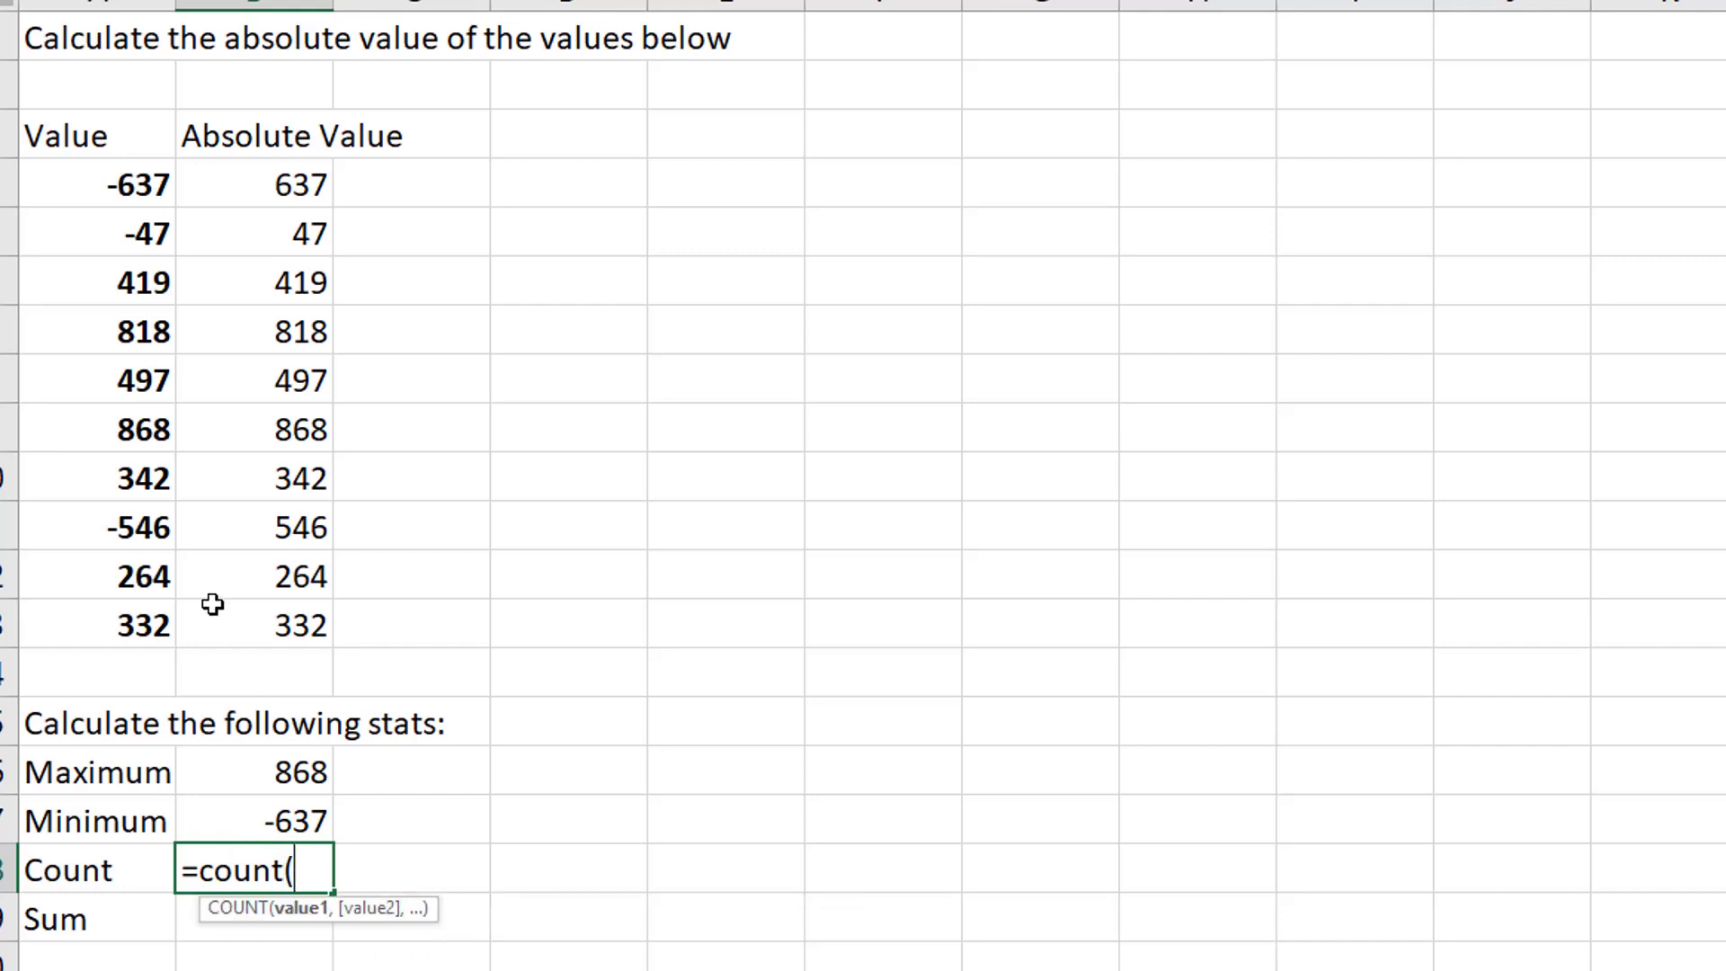
pyautogui.moveTo(130, 630); pyautogui.dragTo(77, 182)
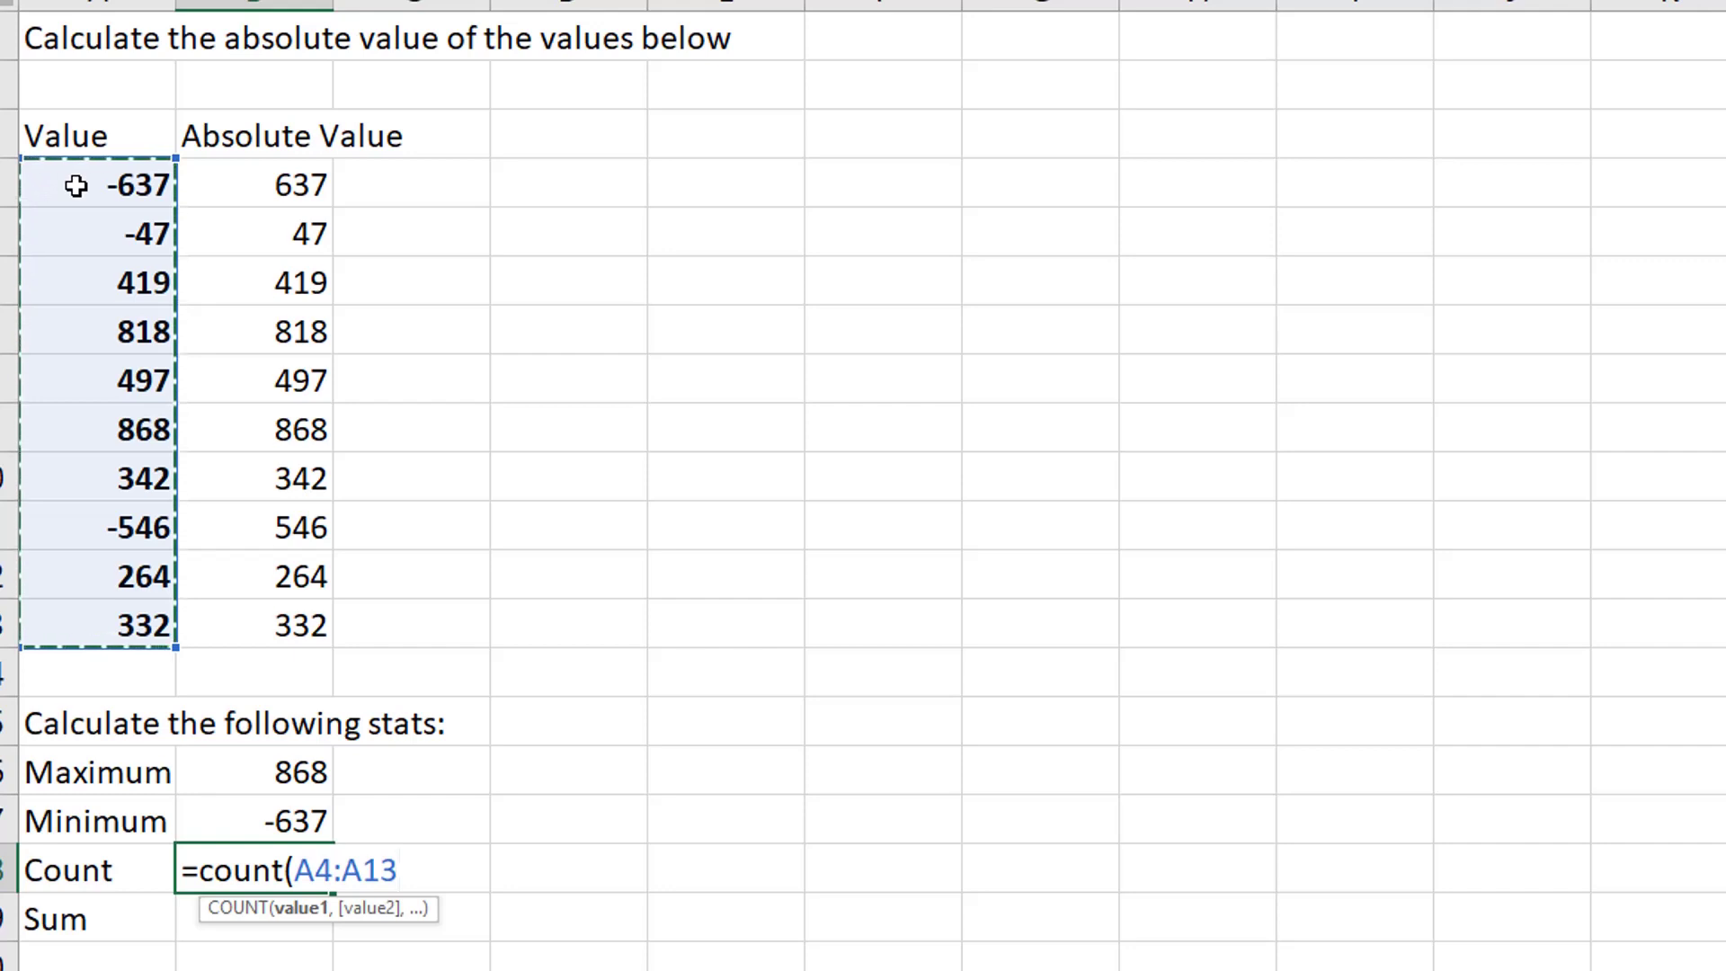
pyautogui.write(')')
pyautogui.press('Return')
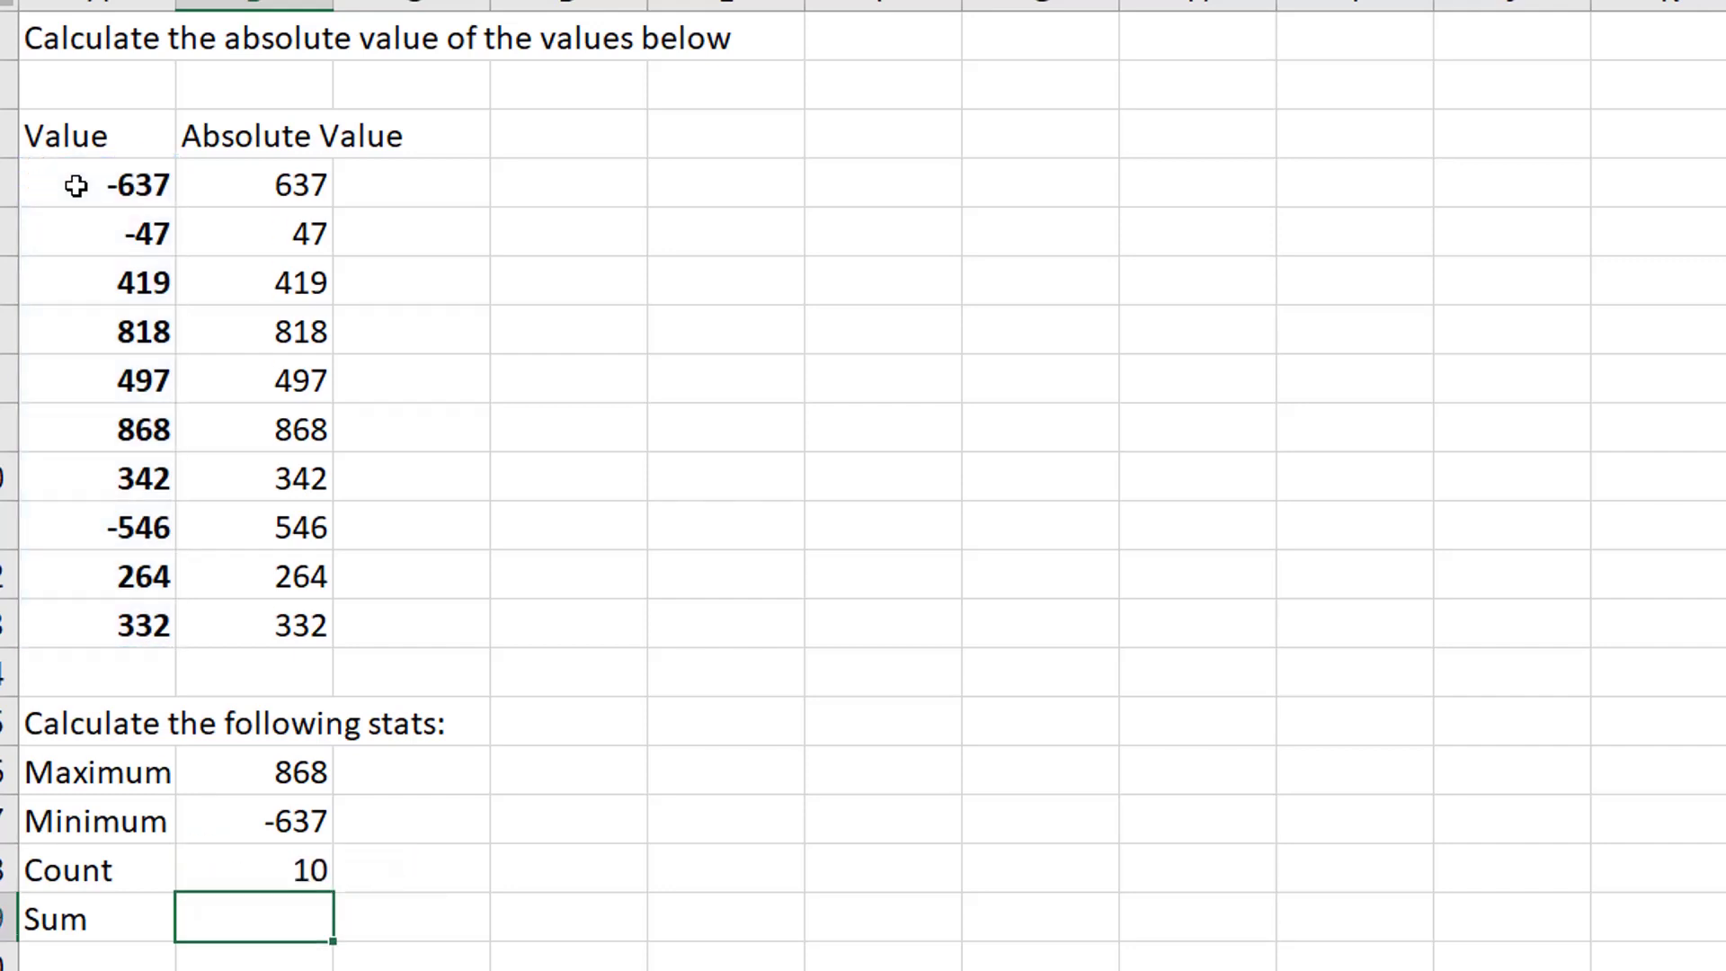
# Widen the Count formula's range to A3:A13 to include the Value header
pyautogui.click(255, 870)
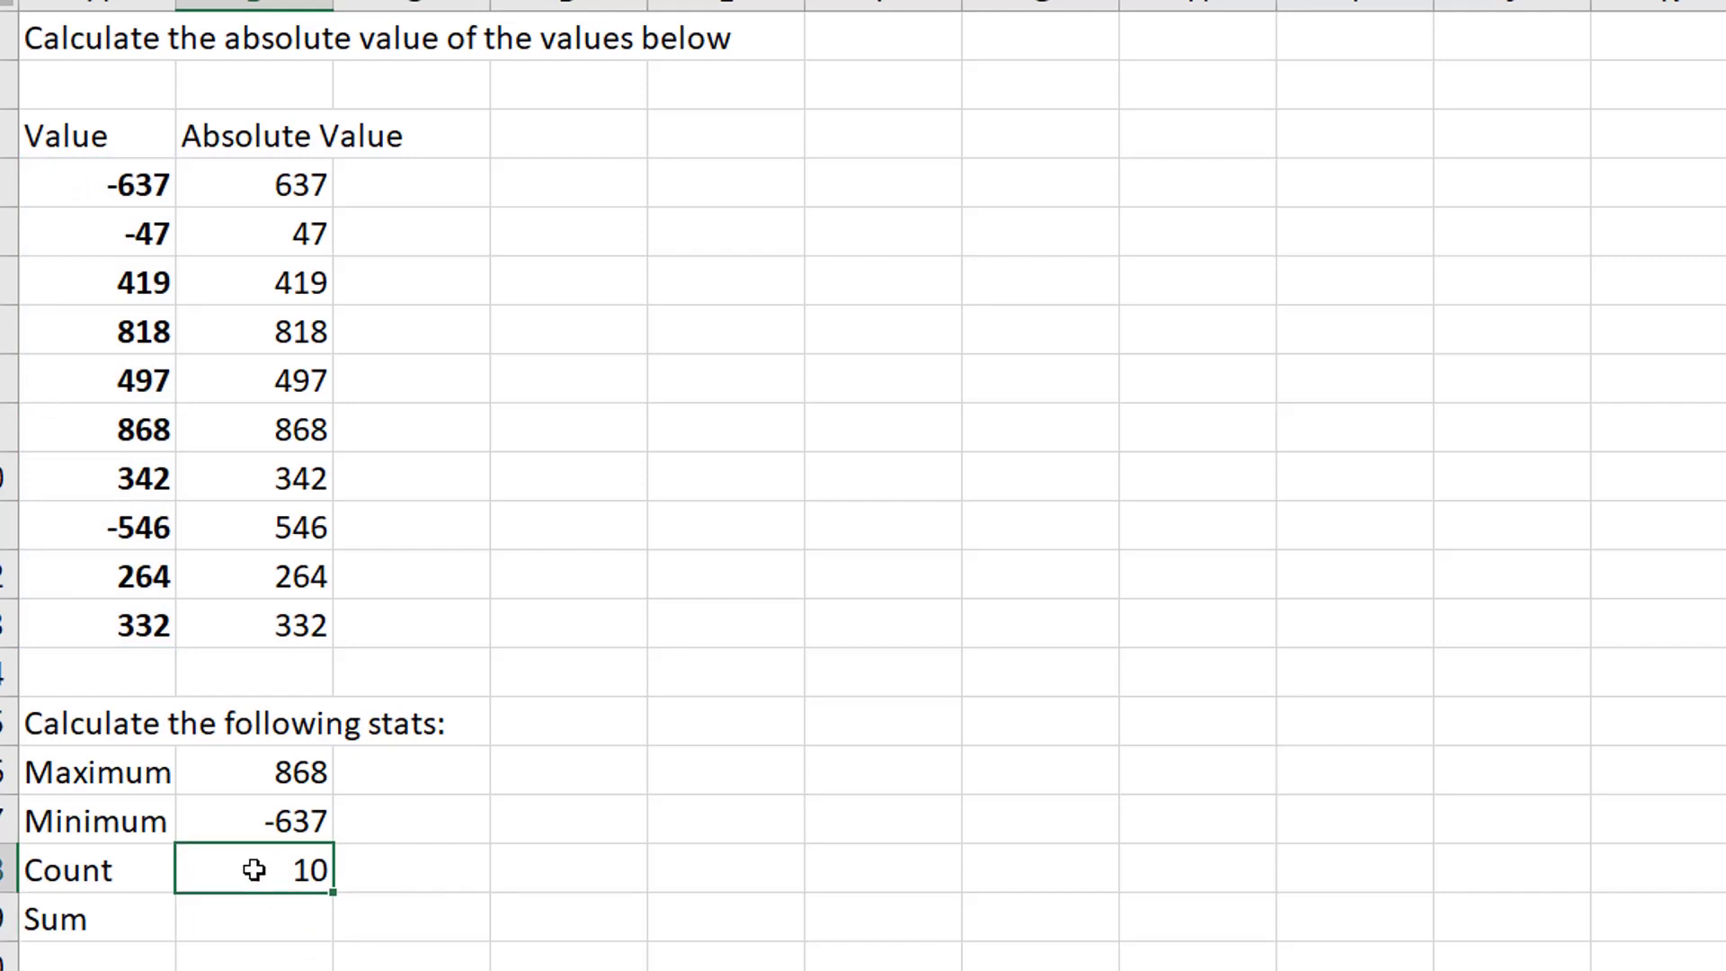
pyautogui.doubleClick(254, 870)
pyautogui.moveTo(175, 159); pyautogui.dragTo(168, 93)
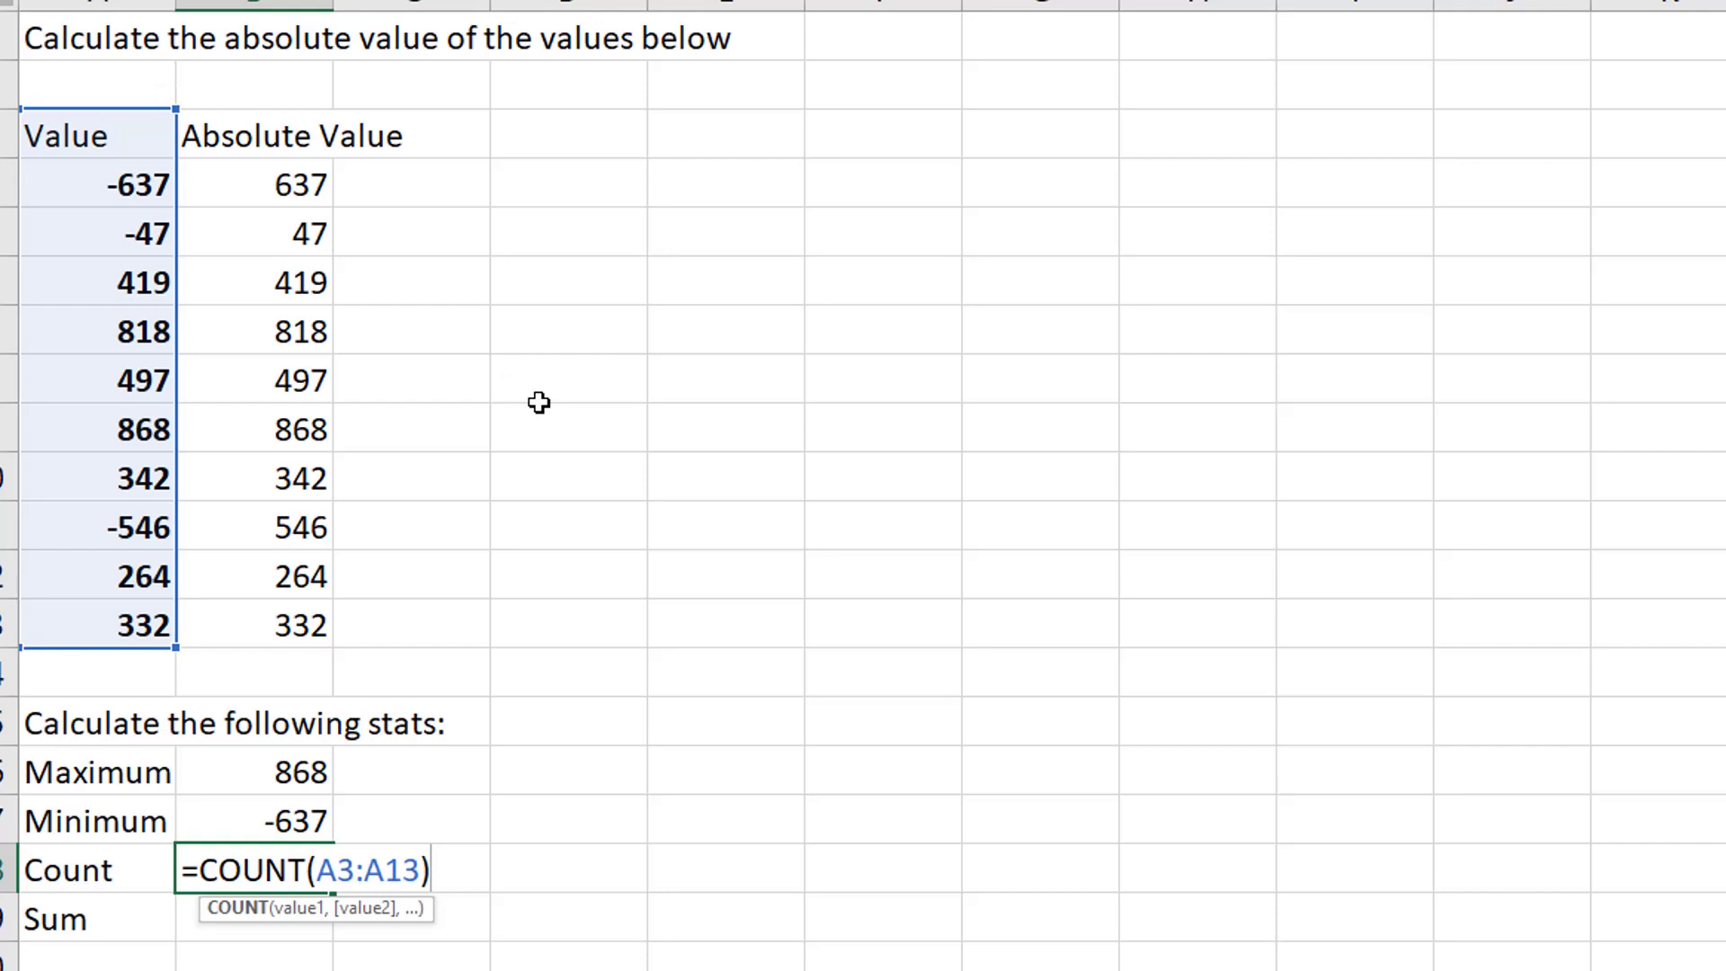
pyautogui.press('Return')
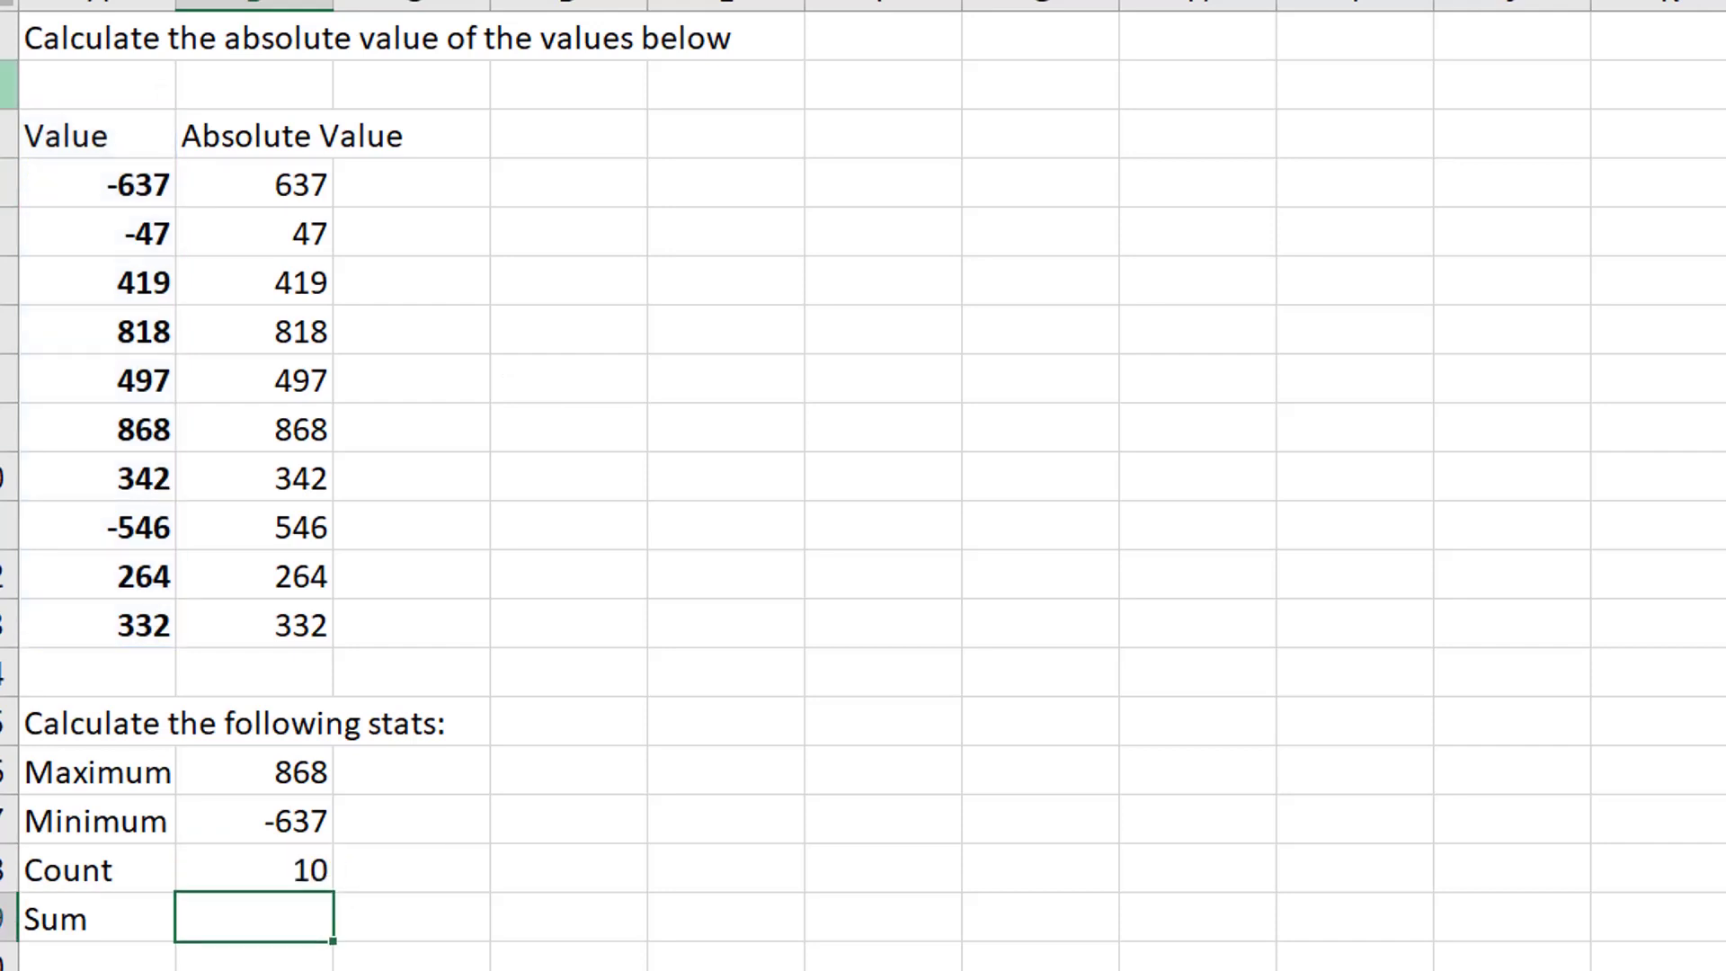
pyautogui.click(94, 135)
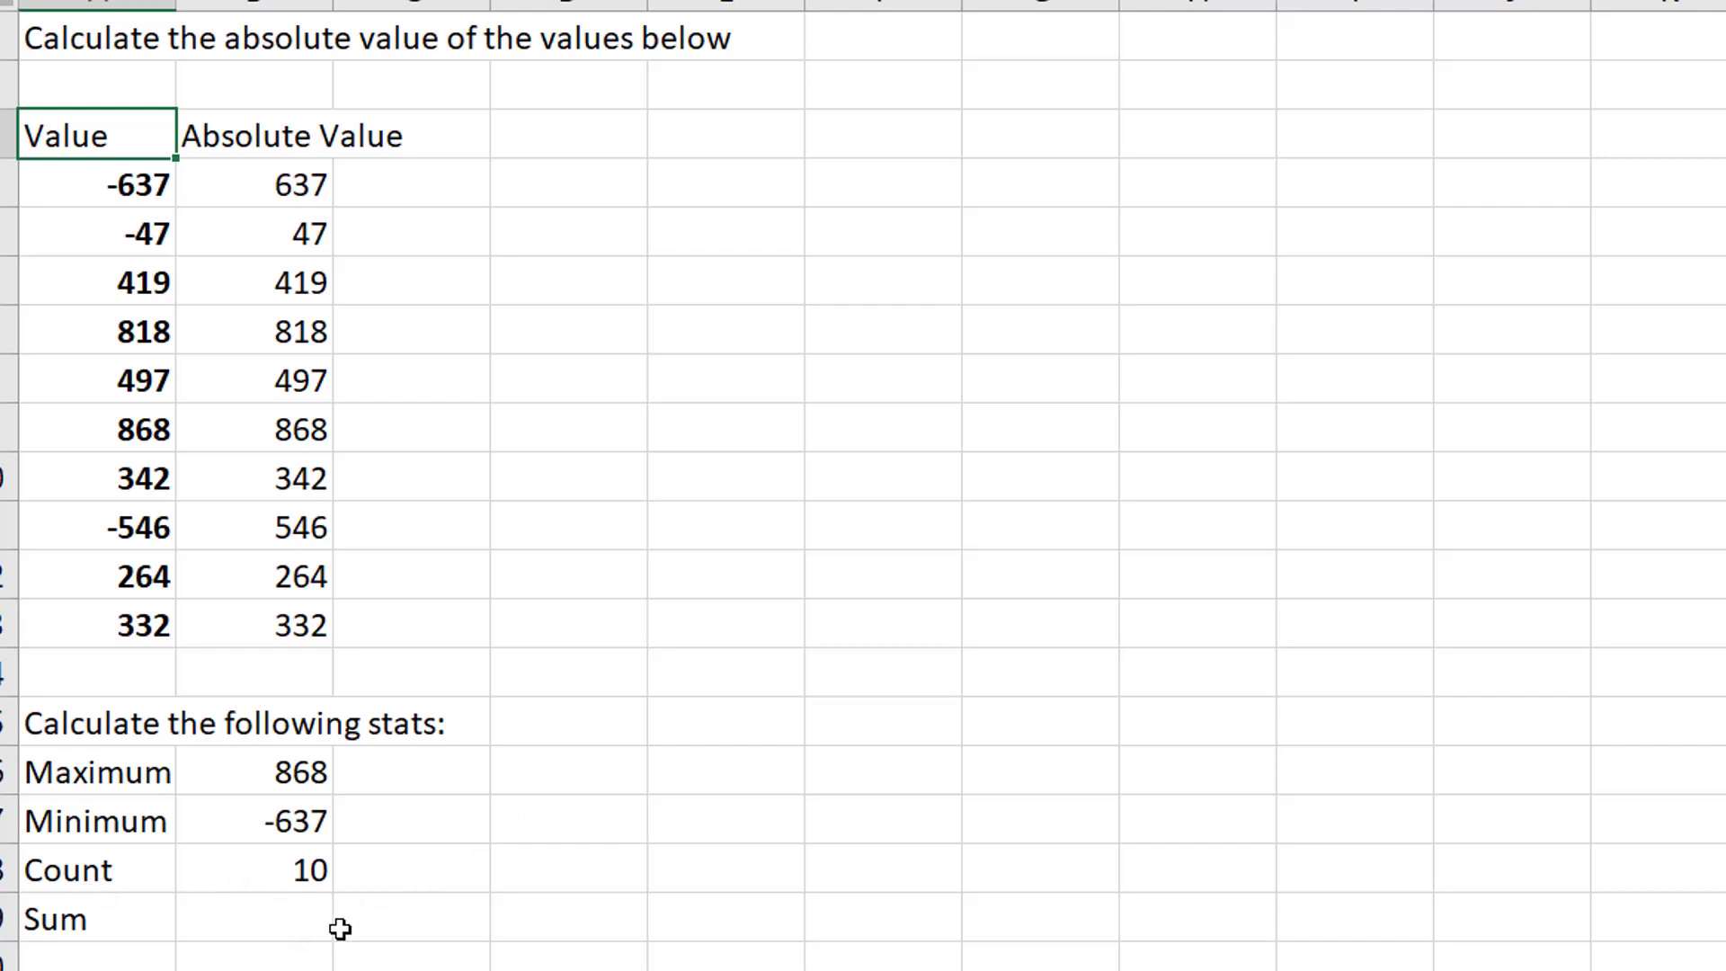
# Try COUNTA over A3:A13 (giving 11), then revert to COUNT so it shows 10
pyautogui.click(244, 873)
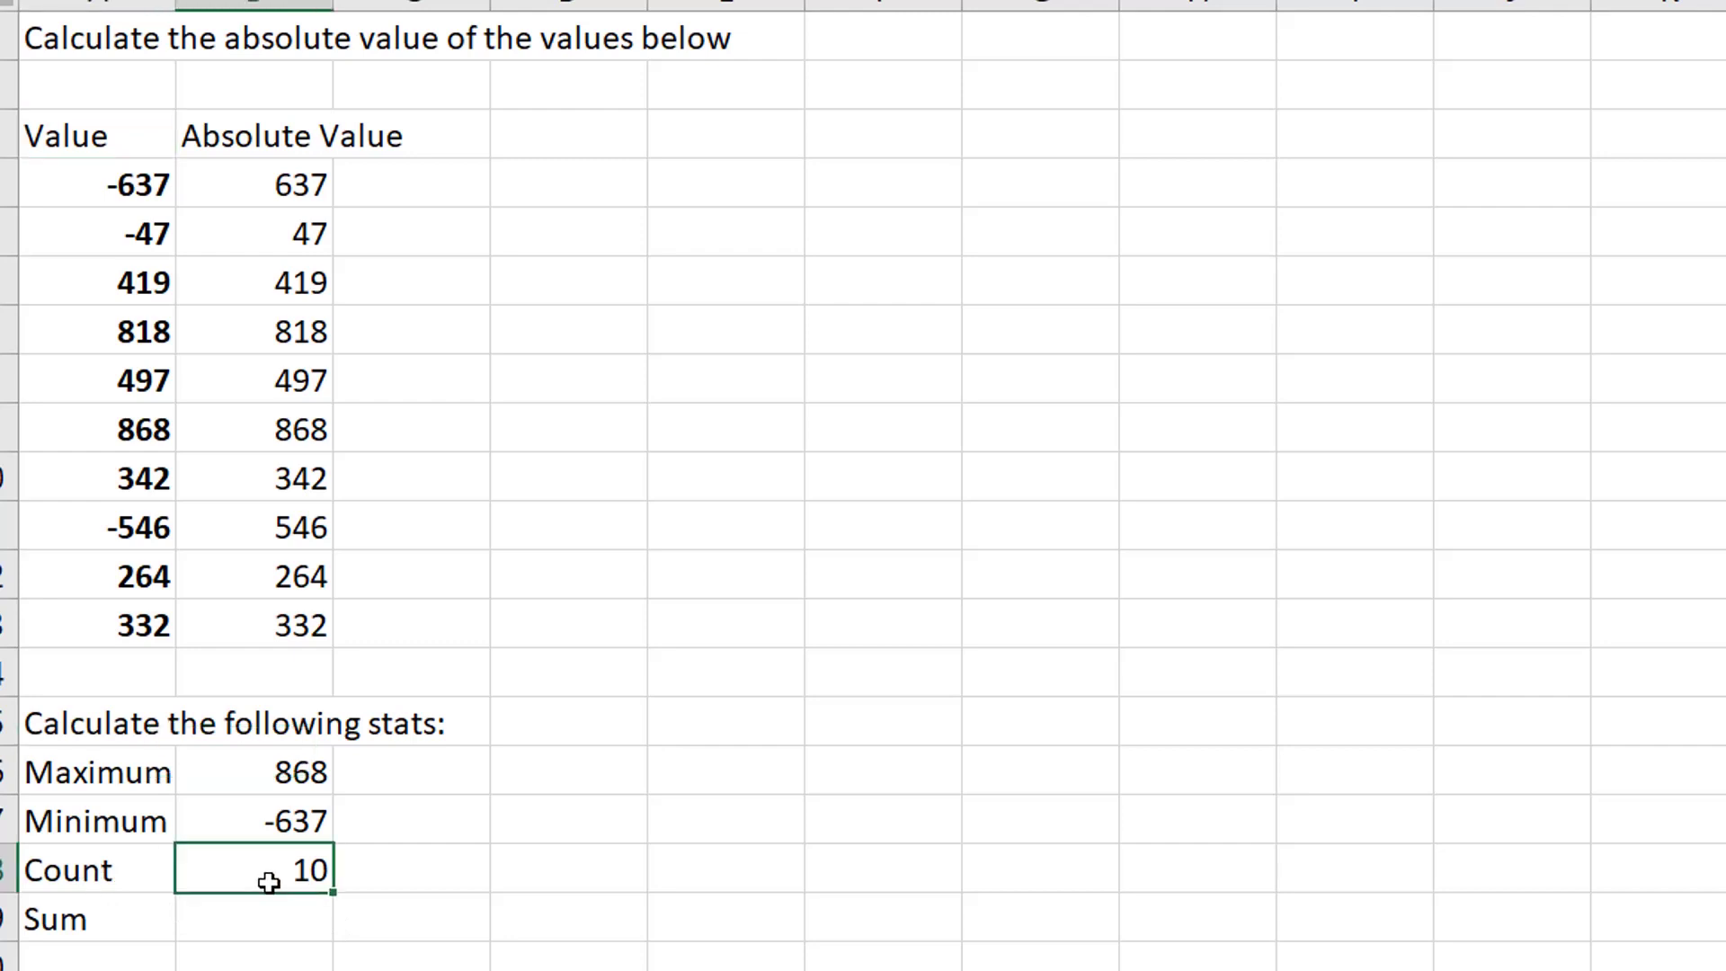
pyautogui.doubleClick(255, 870)
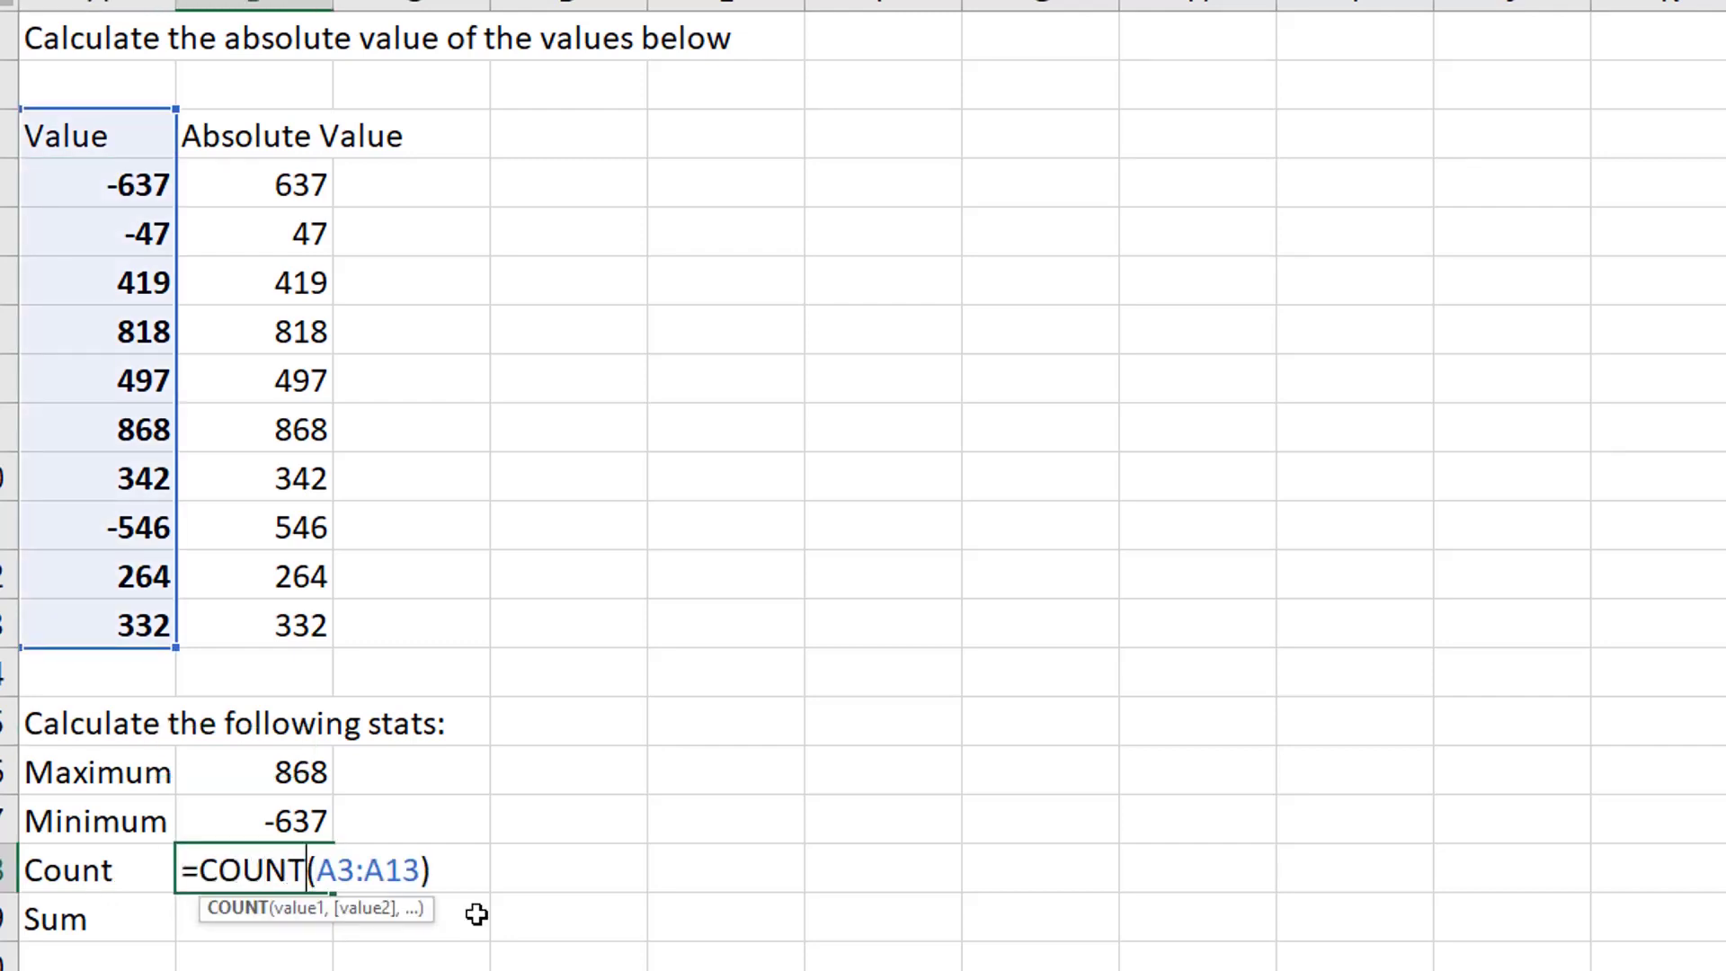
pyautogui.write('a')
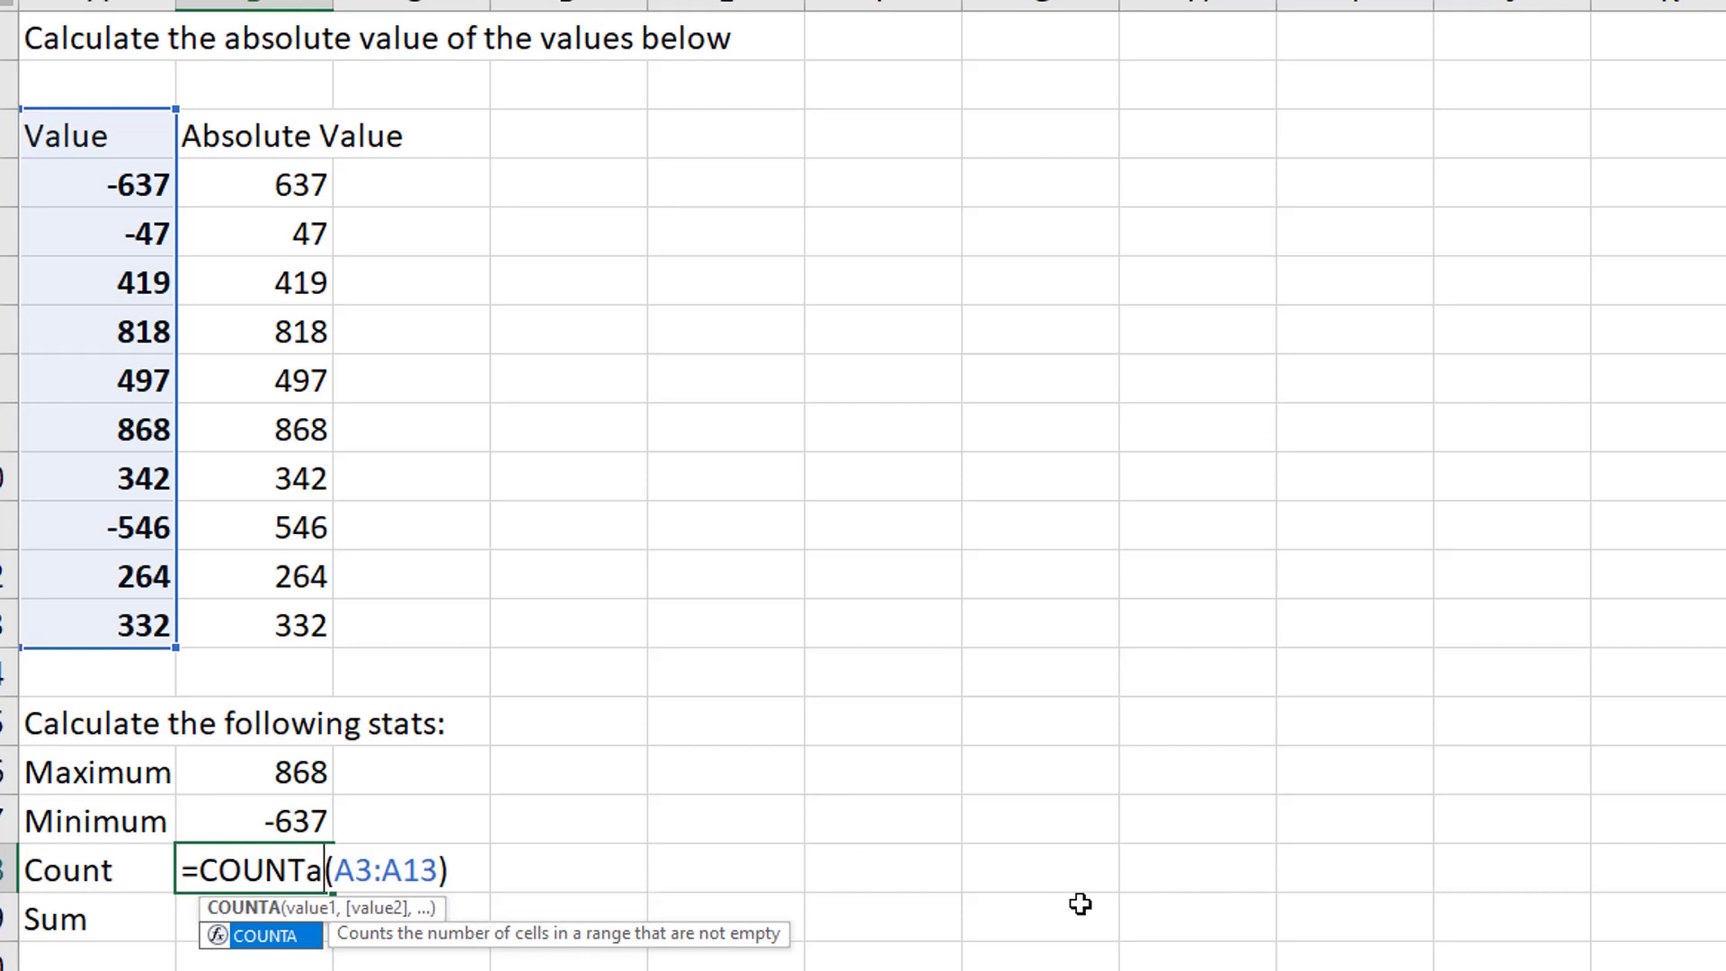
pyautogui.press('Return')
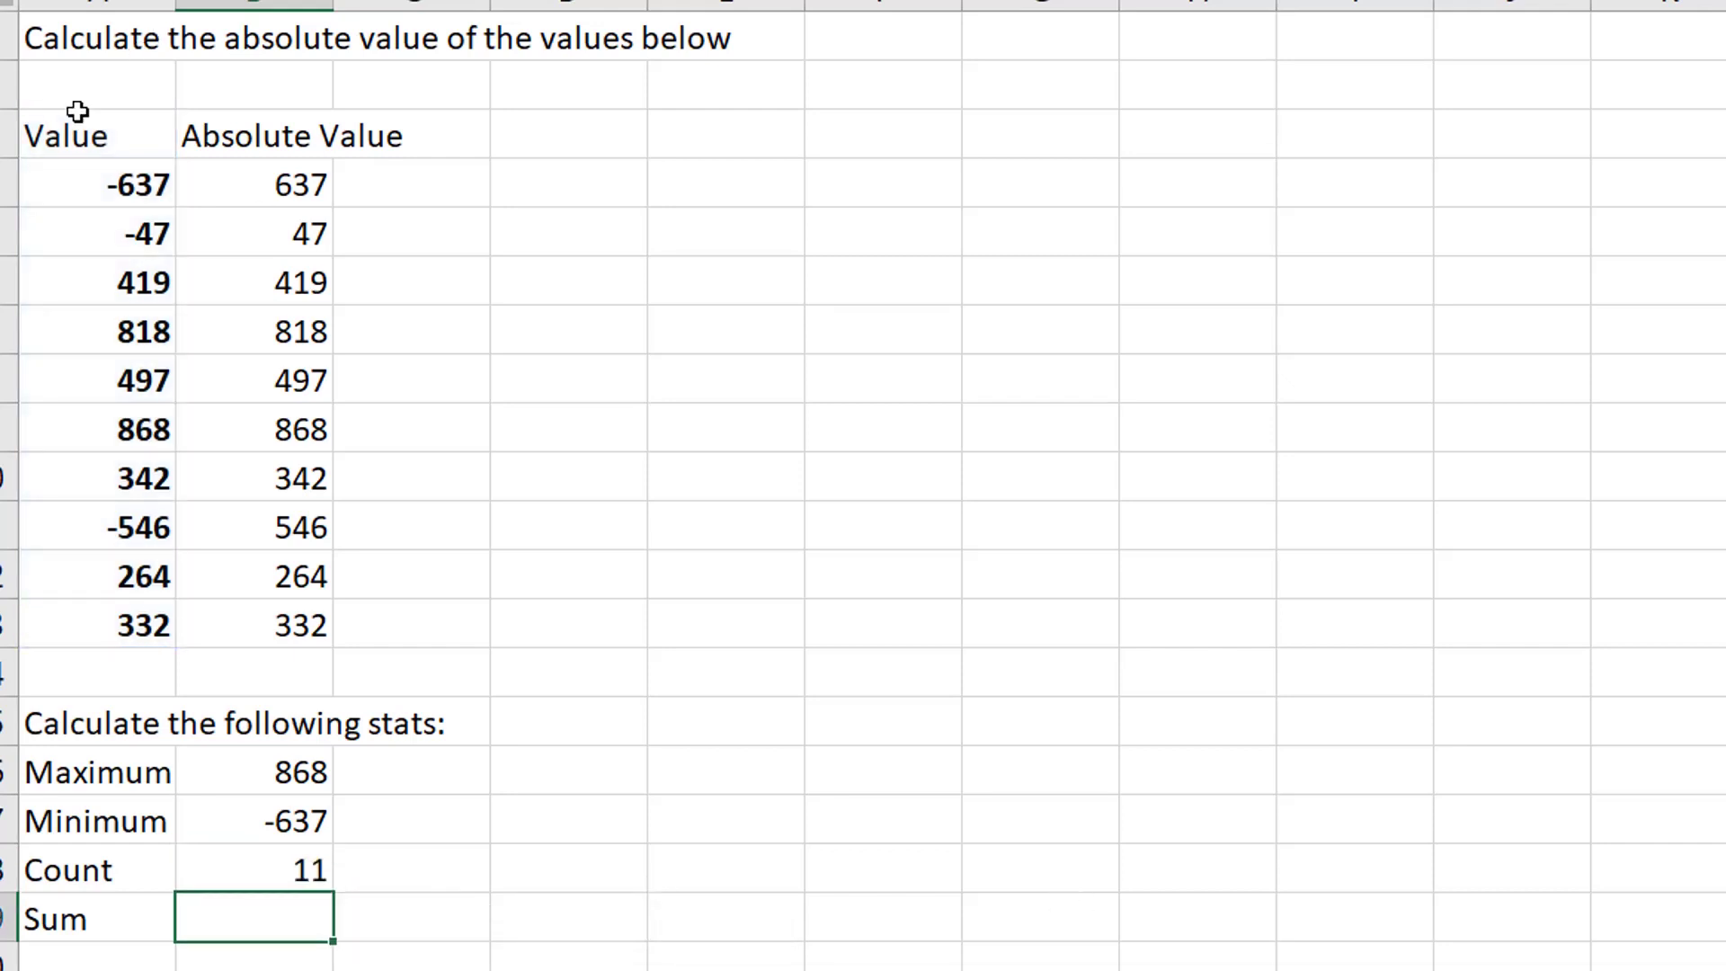
pyautogui.doubleClick(270, 871)
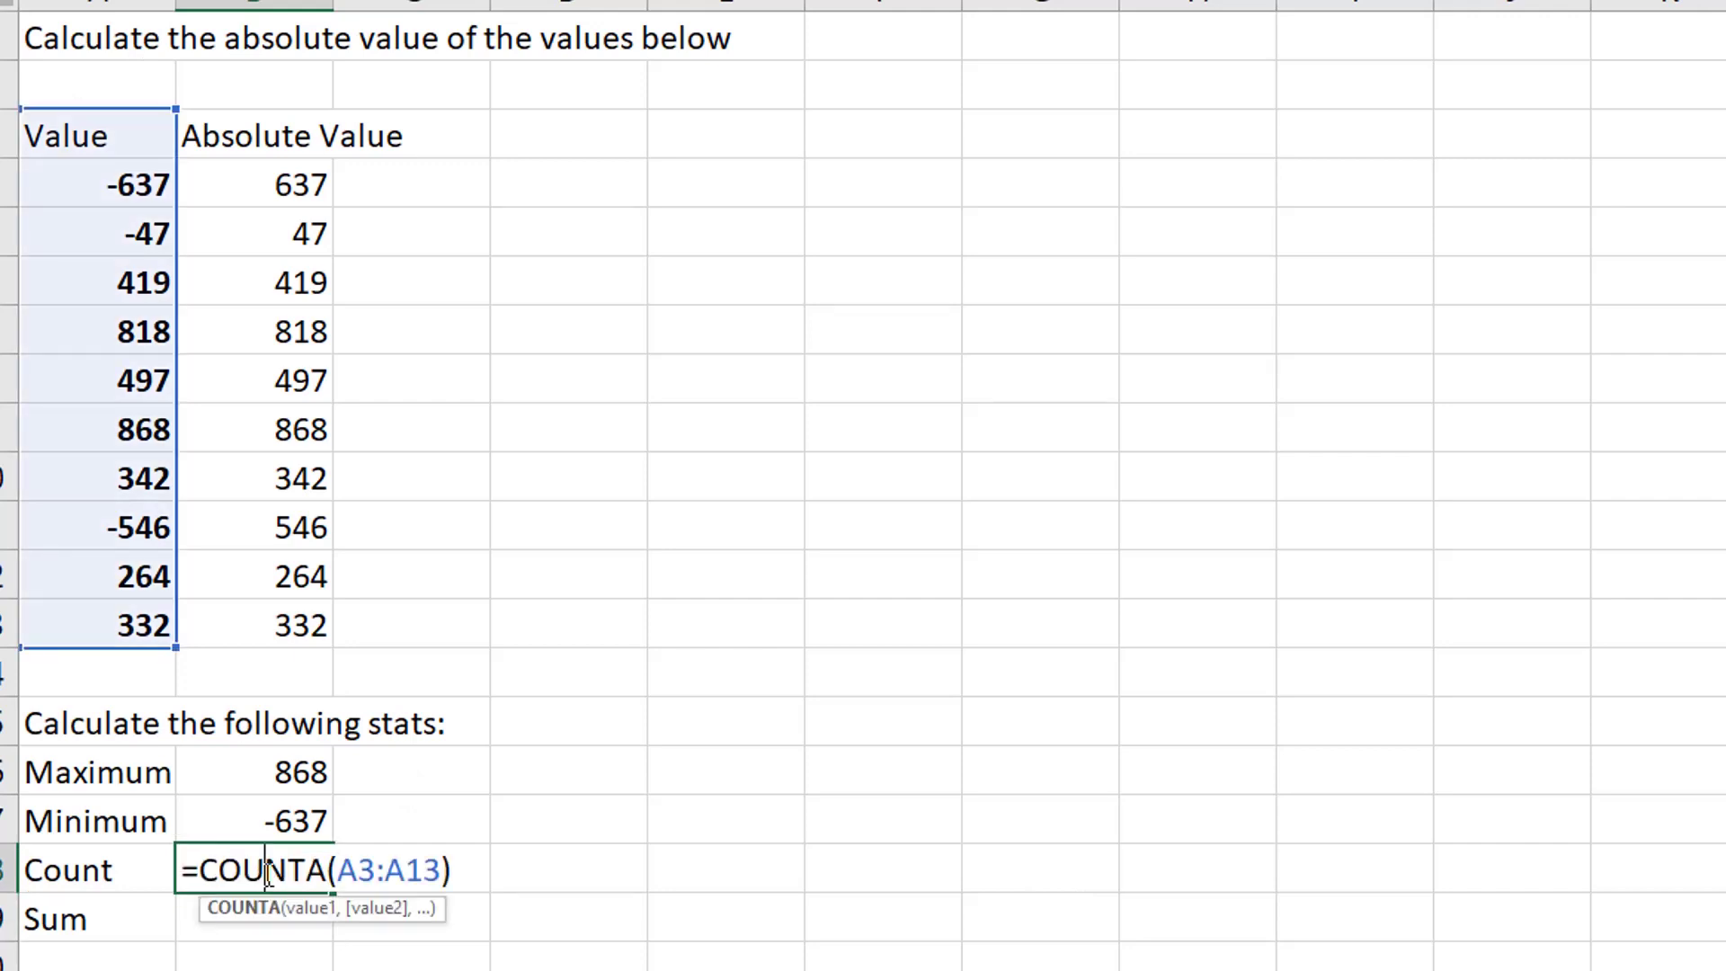
pyautogui.press('BackSpace')
pyautogui.press('Return')
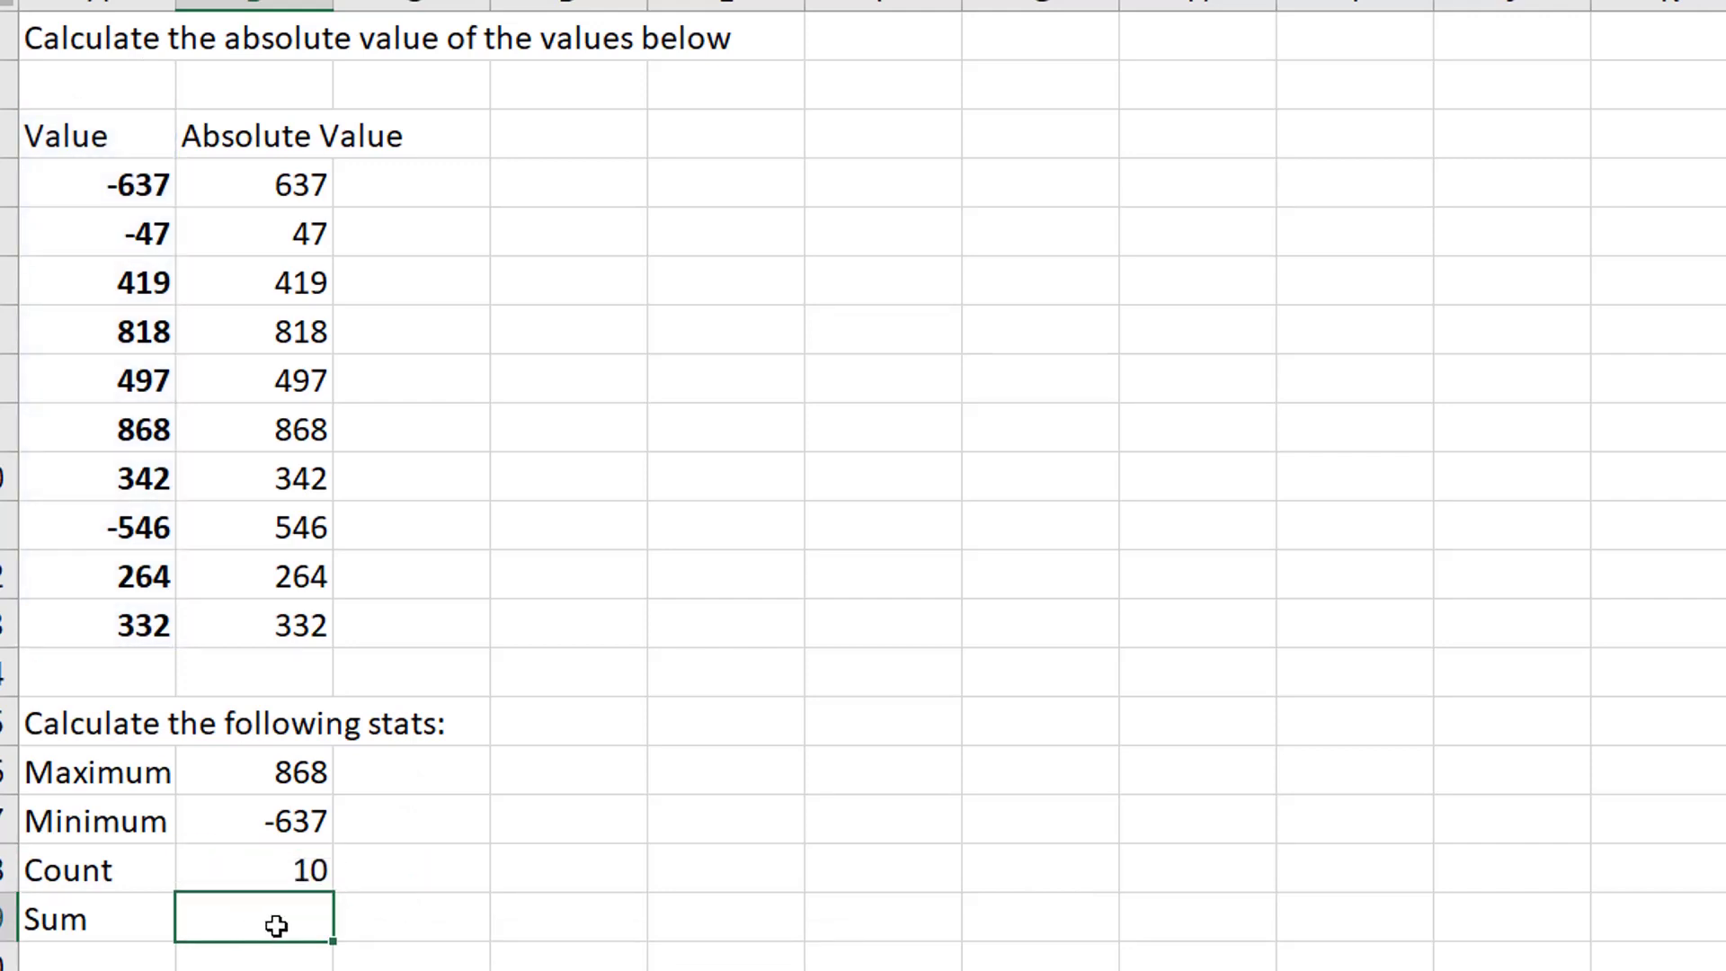
# Enter =sum(A4:A13) beside Sum, giving 2310
pyautogui.write('=sum')
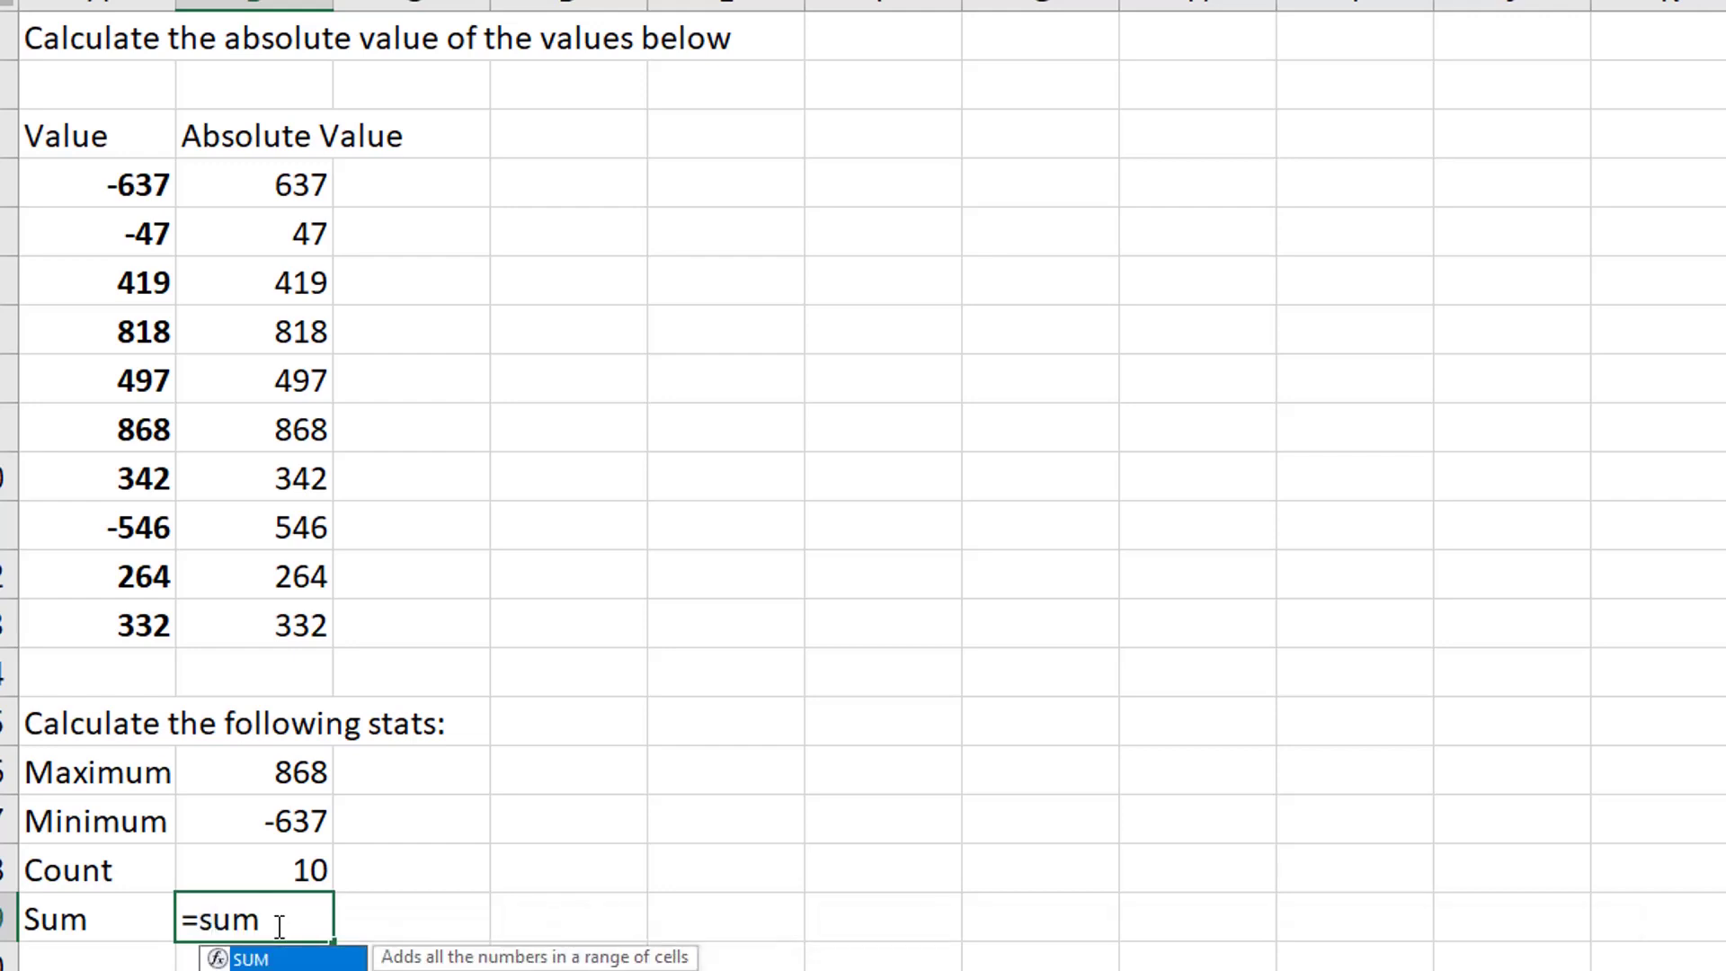
pyautogui.write('(')
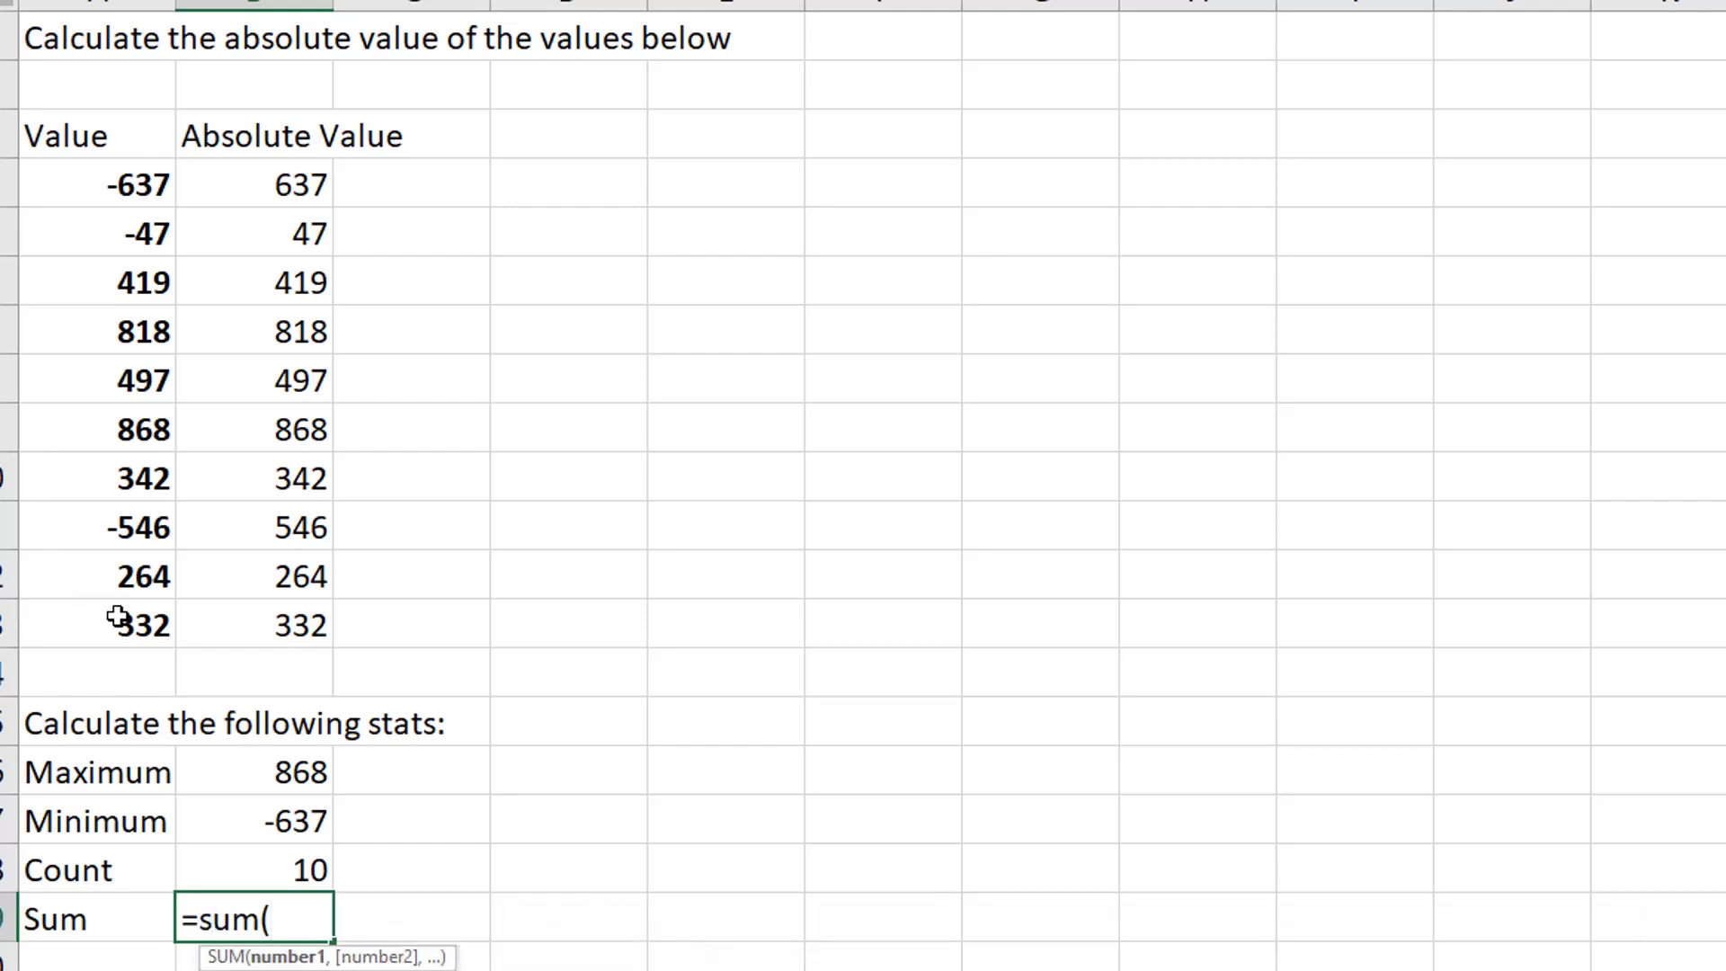
pyautogui.moveTo(117, 616); pyautogui.dragTo(123, 185)
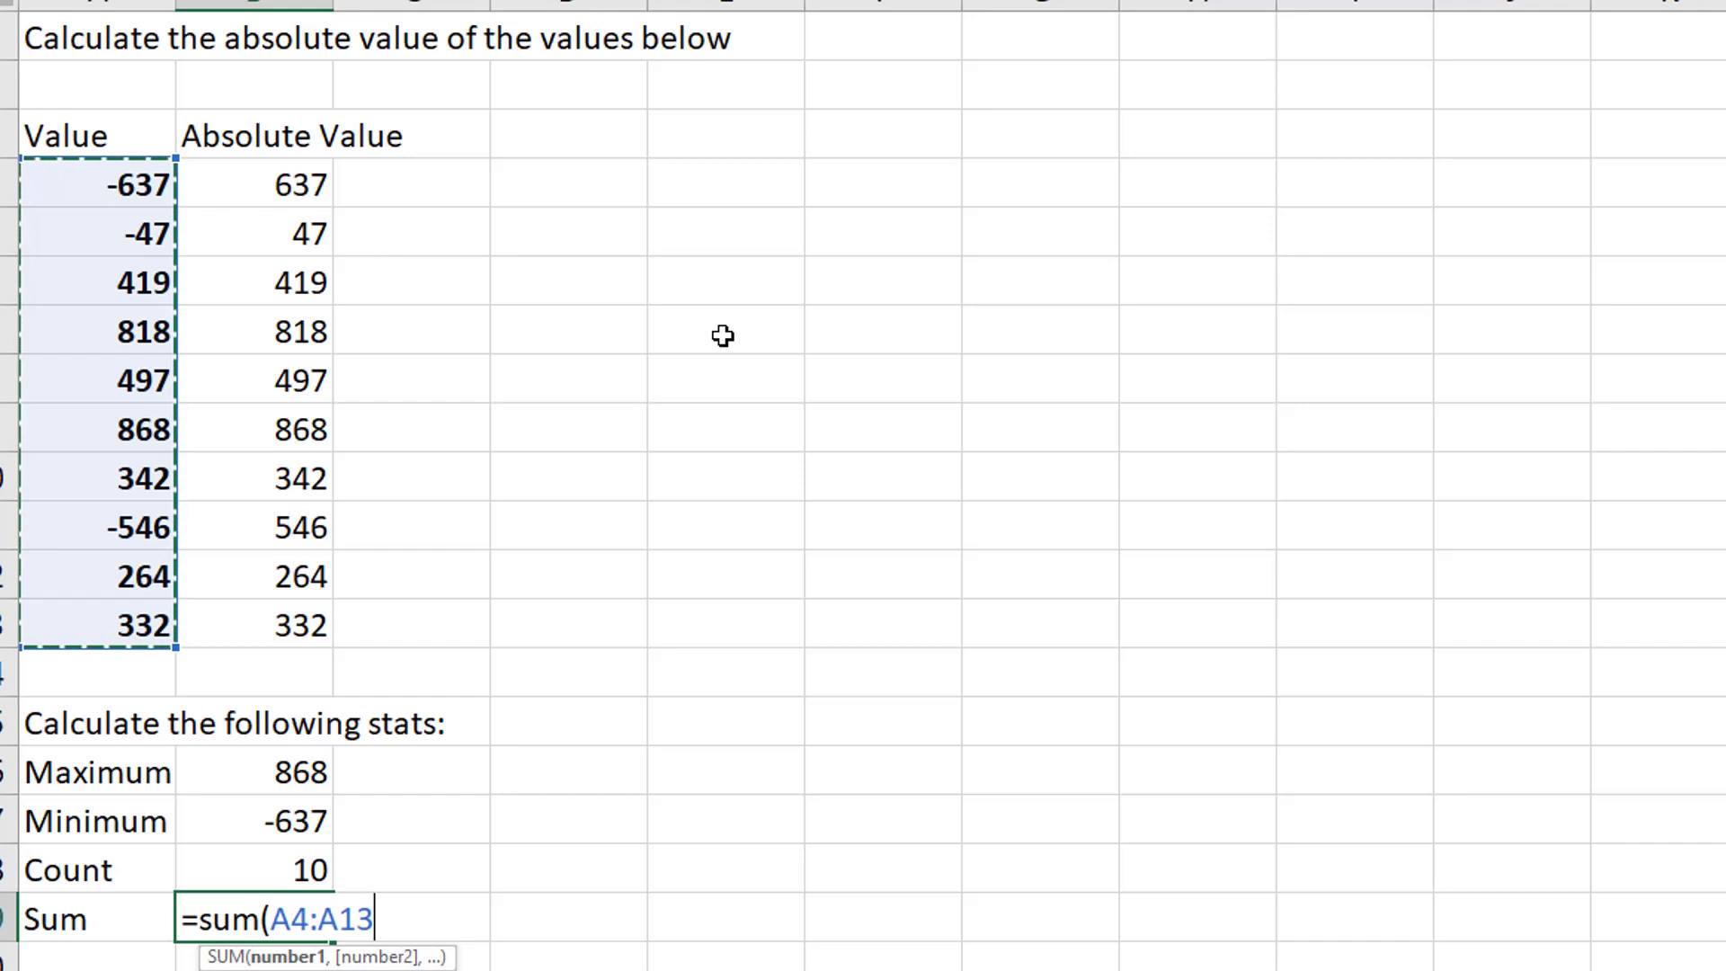
pyautogui.write(')')
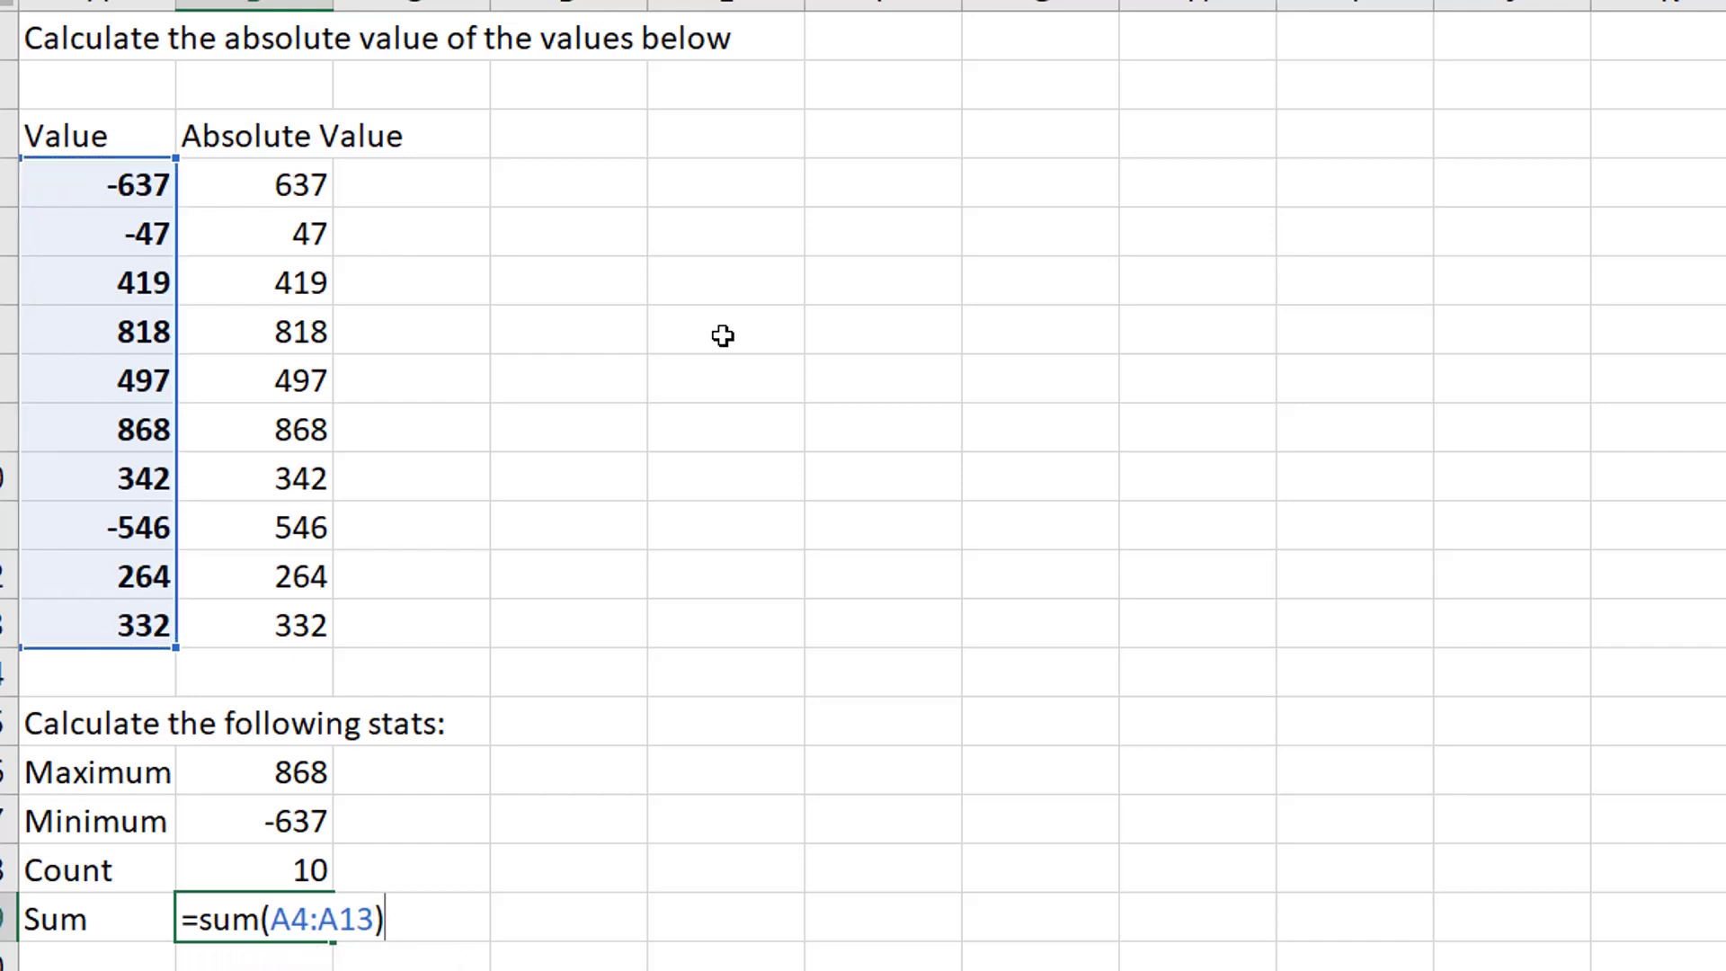
pyautogui.press('Return')
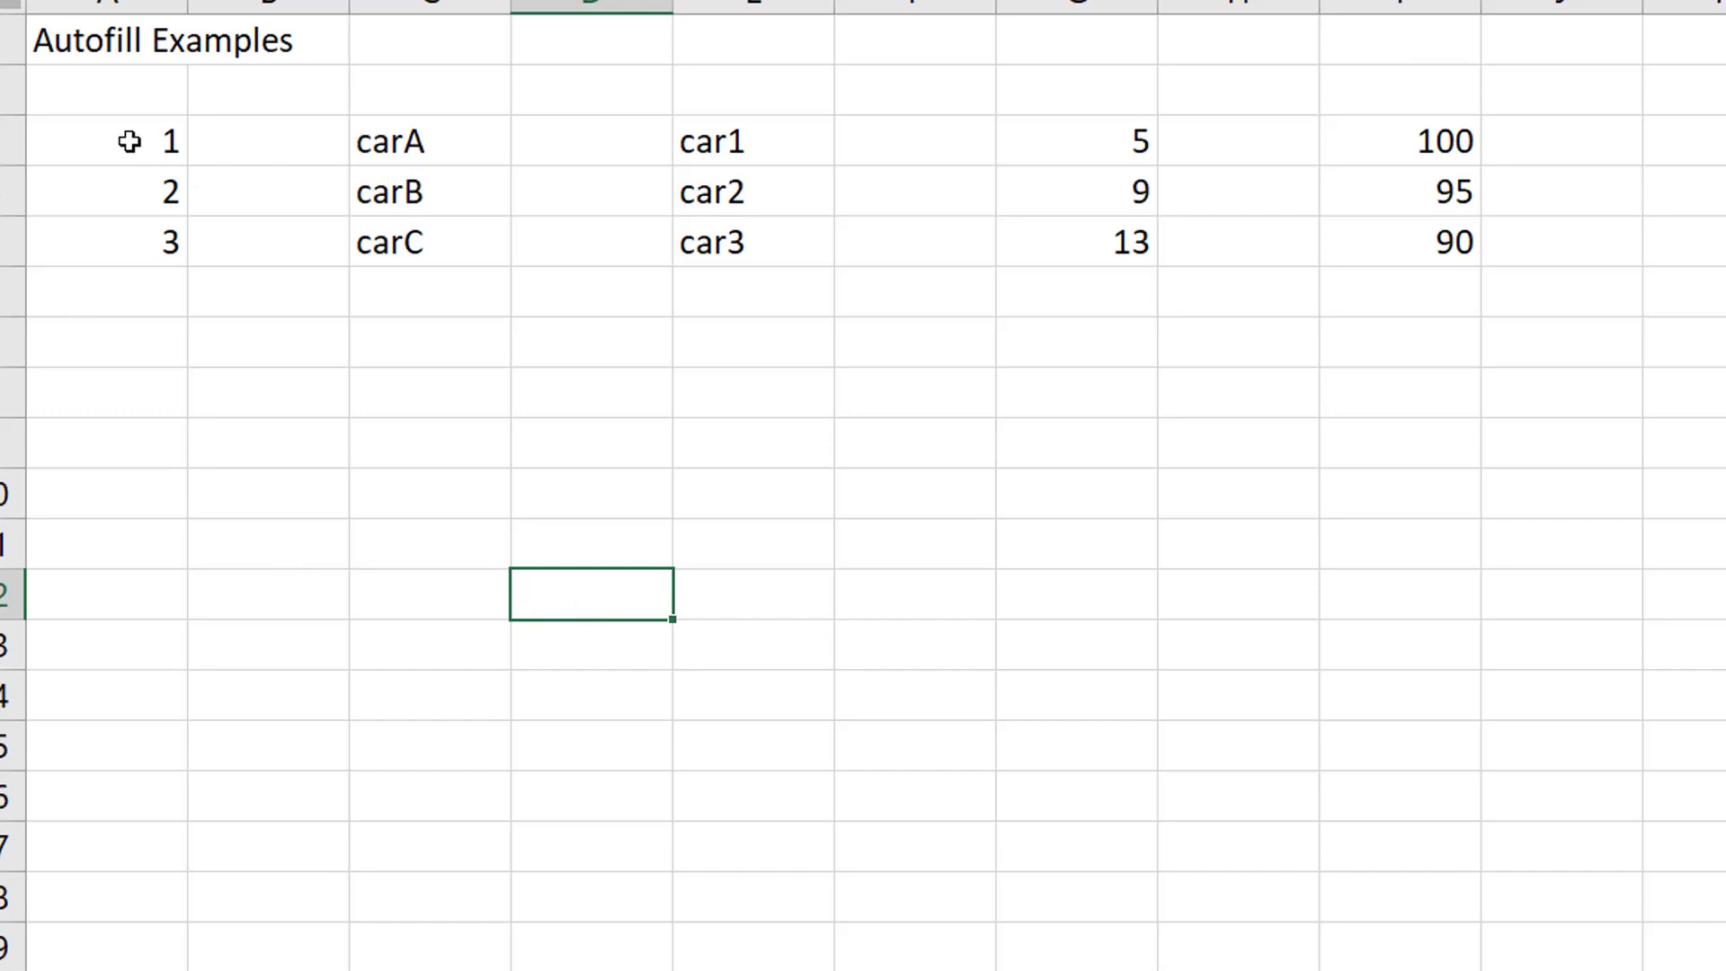
# Extend the 1, 2, 3 starter series down the first column to 7
pyautogui.moveTo(129, 142); pyautogui.dragTo(120, 255)
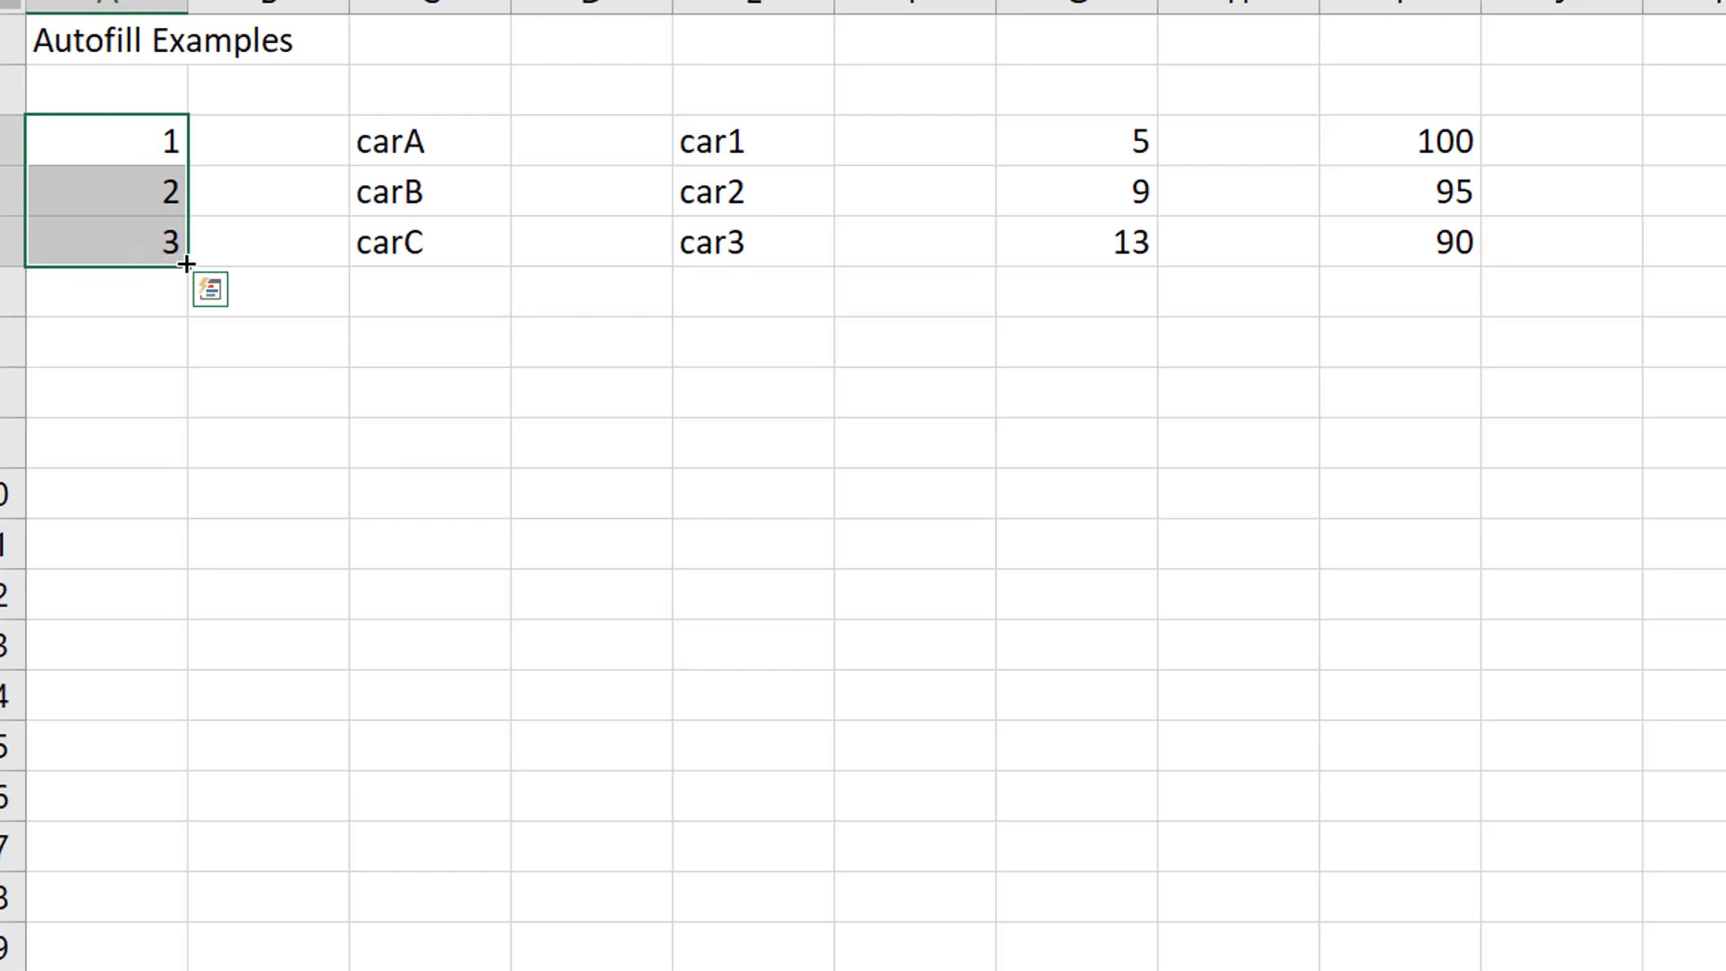
pyautogui.moveTo(186, 263); pyautogui.dragTo(185, 468)
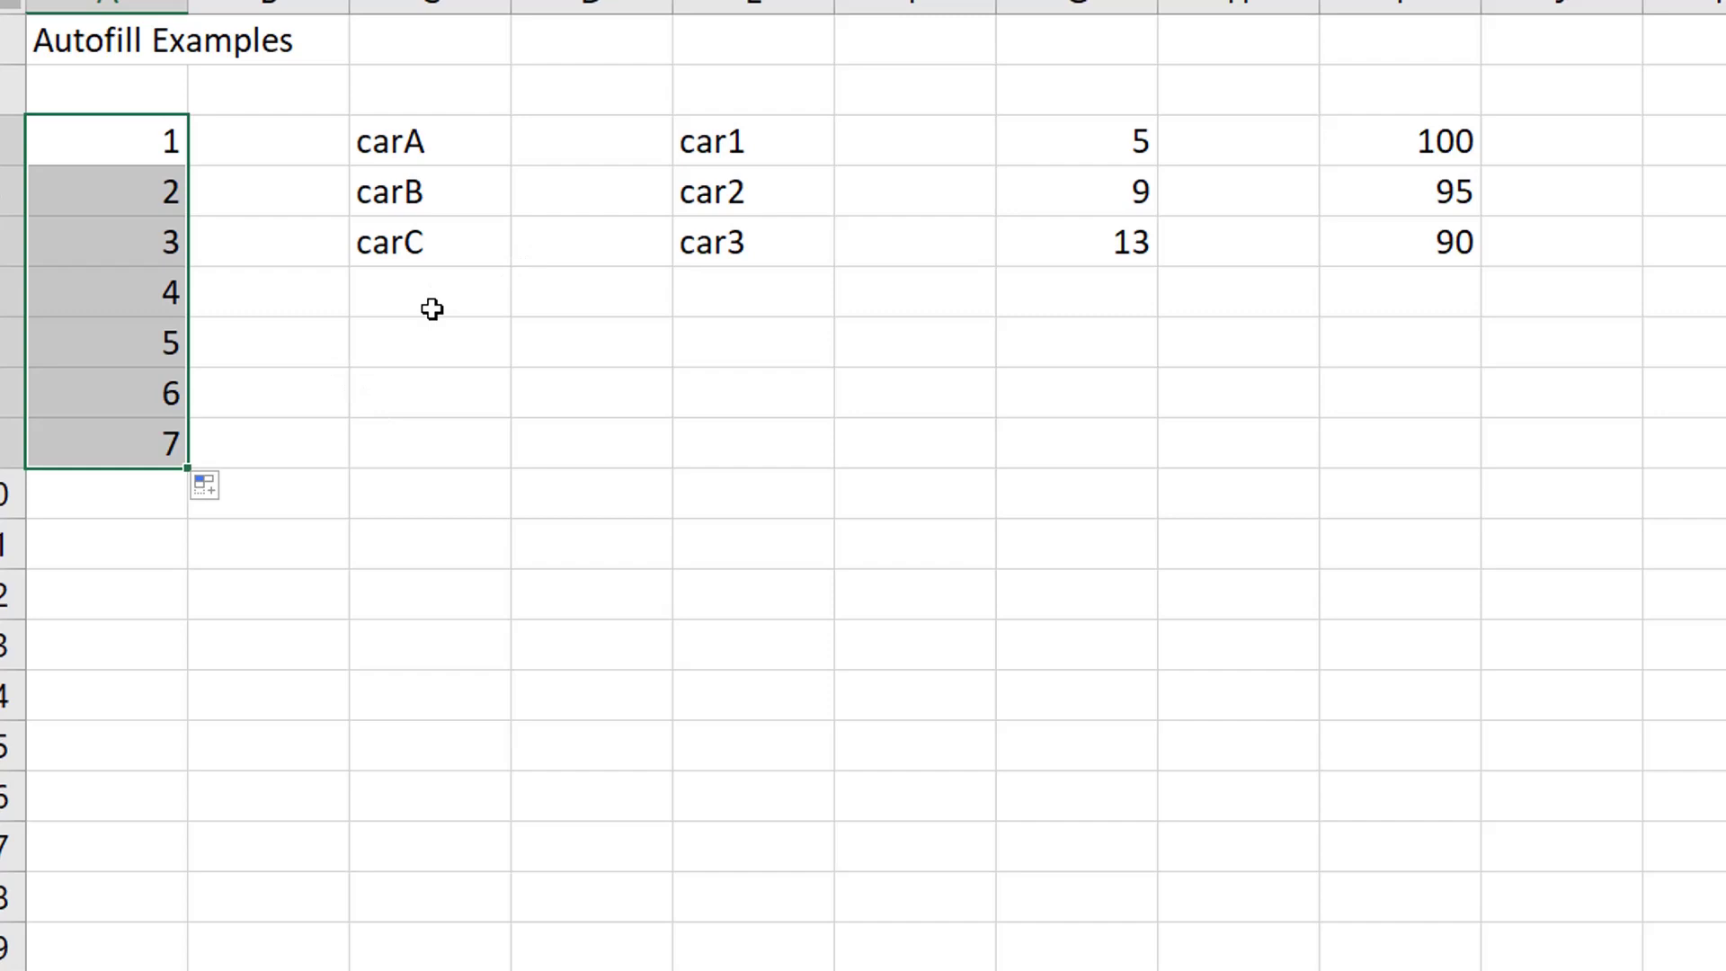
# Fill carA, carB, carC down ten rows so the labels repeat, ending on carA
pyautogui.click(313, 263)
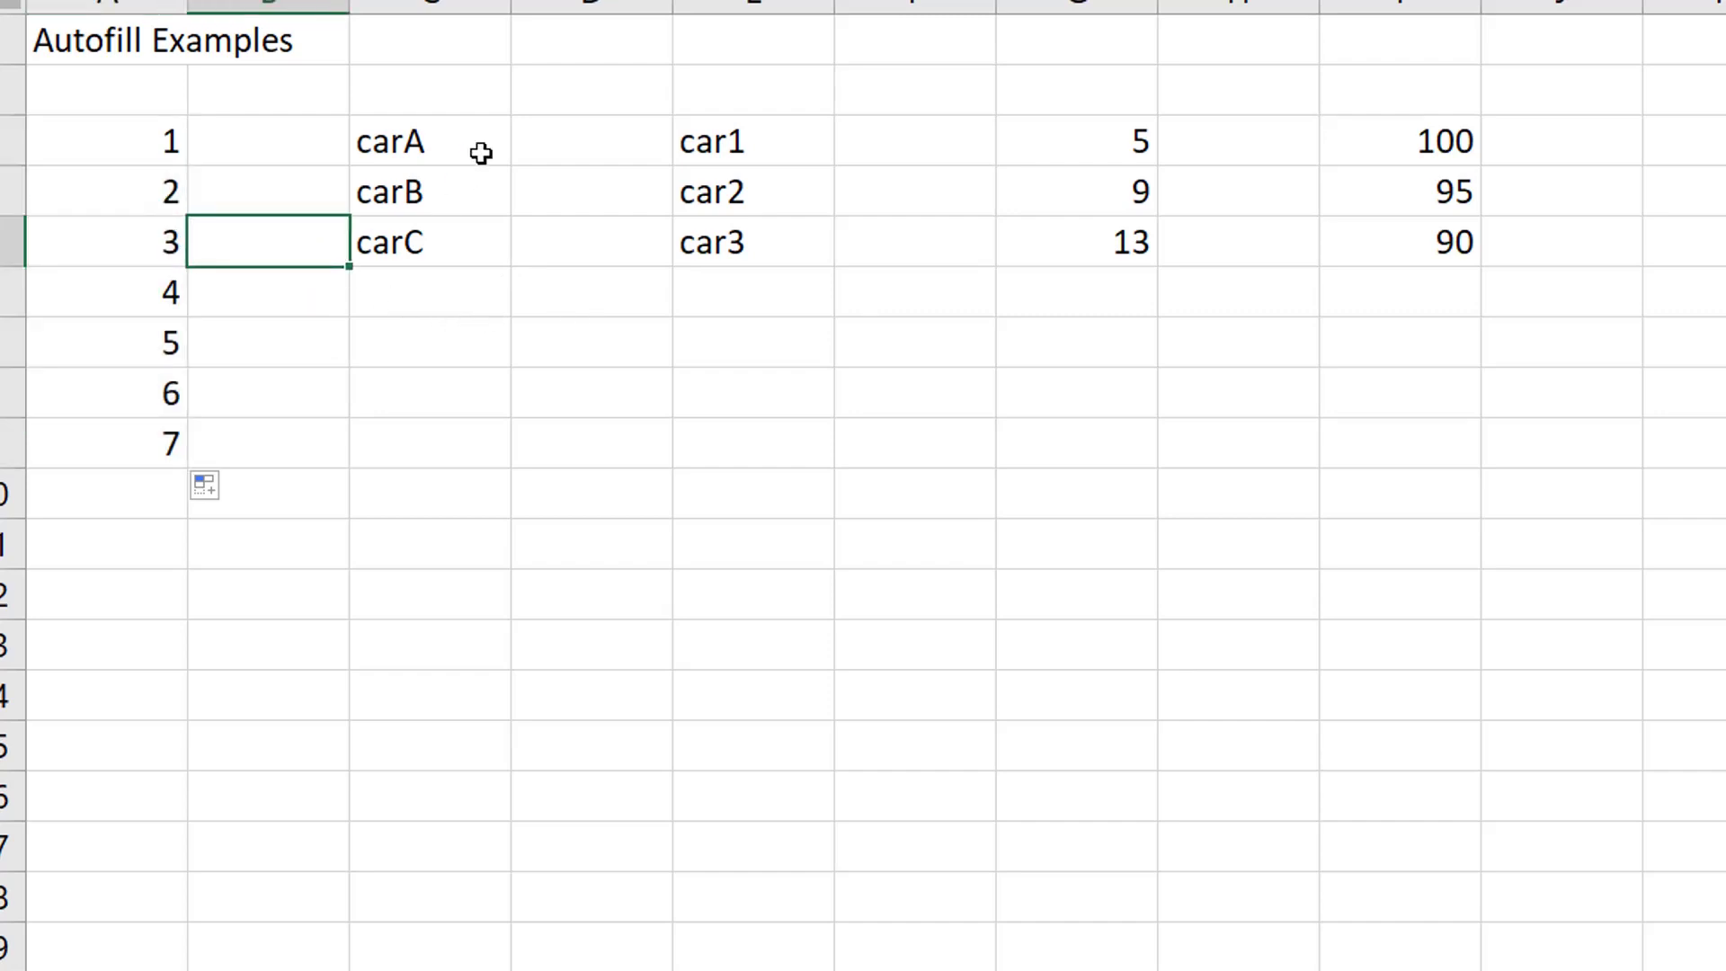
pyautogui.click(435, 138)
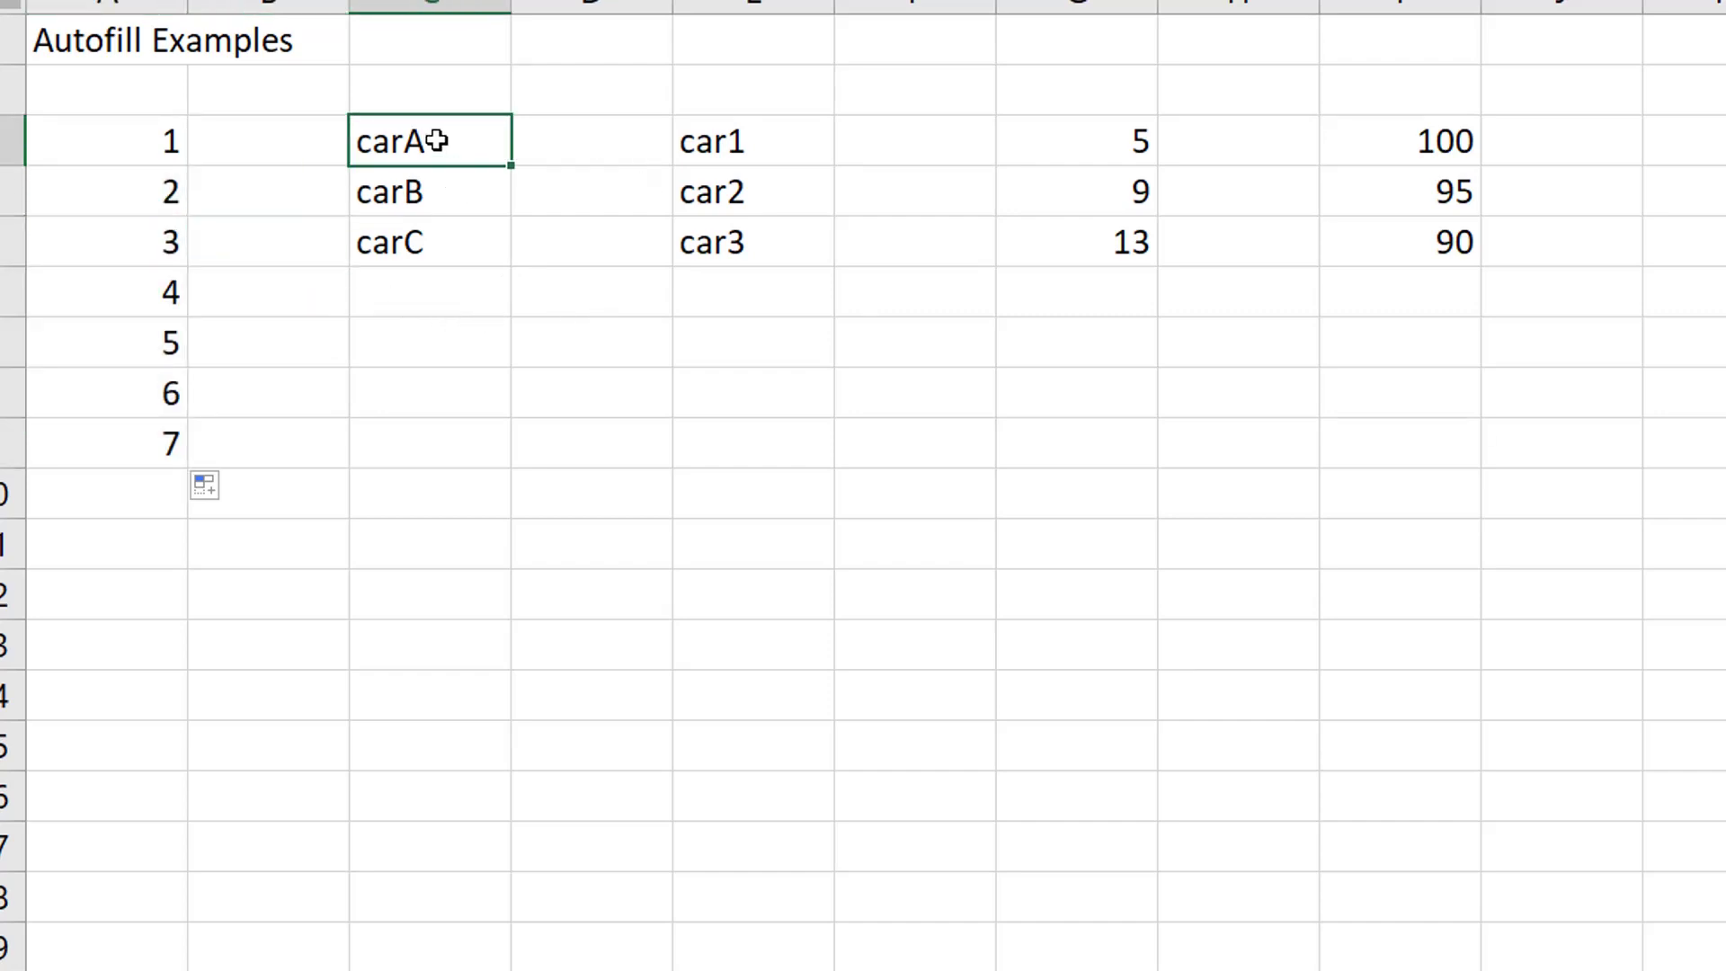
pyautogui.moveTo(423, 139); pyautogui.dragTo(404, 238)
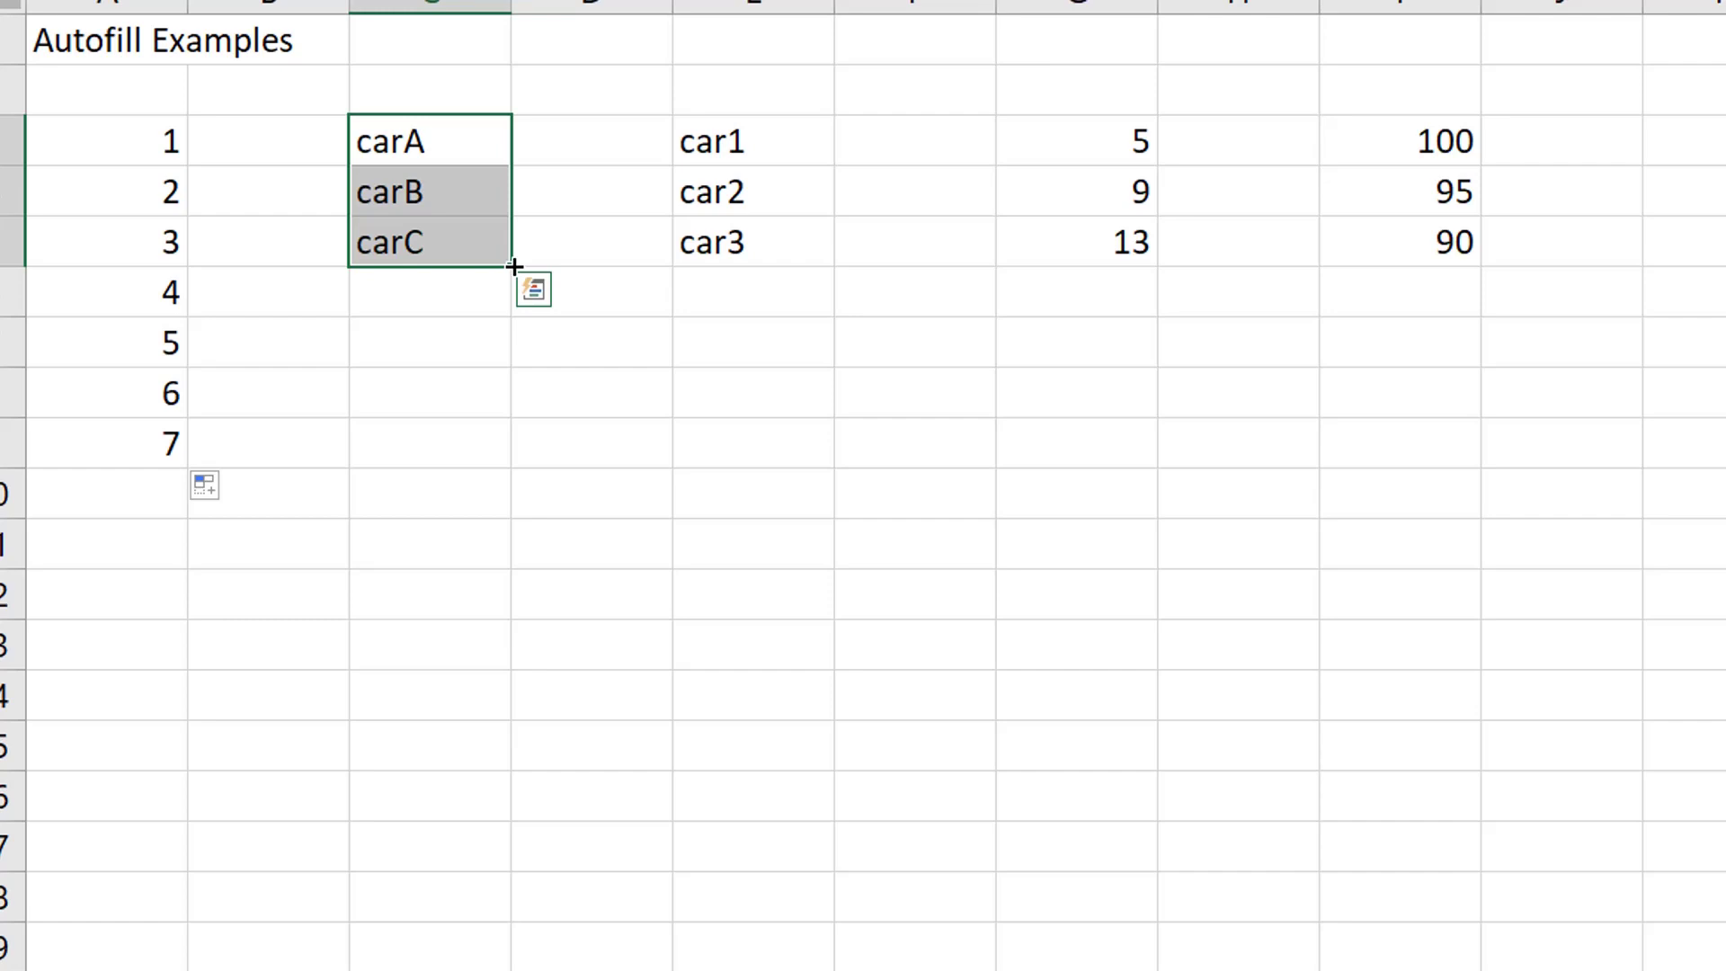
pyautogui.moveTo(513, 266); pyautogui.dragTo(467, 612)
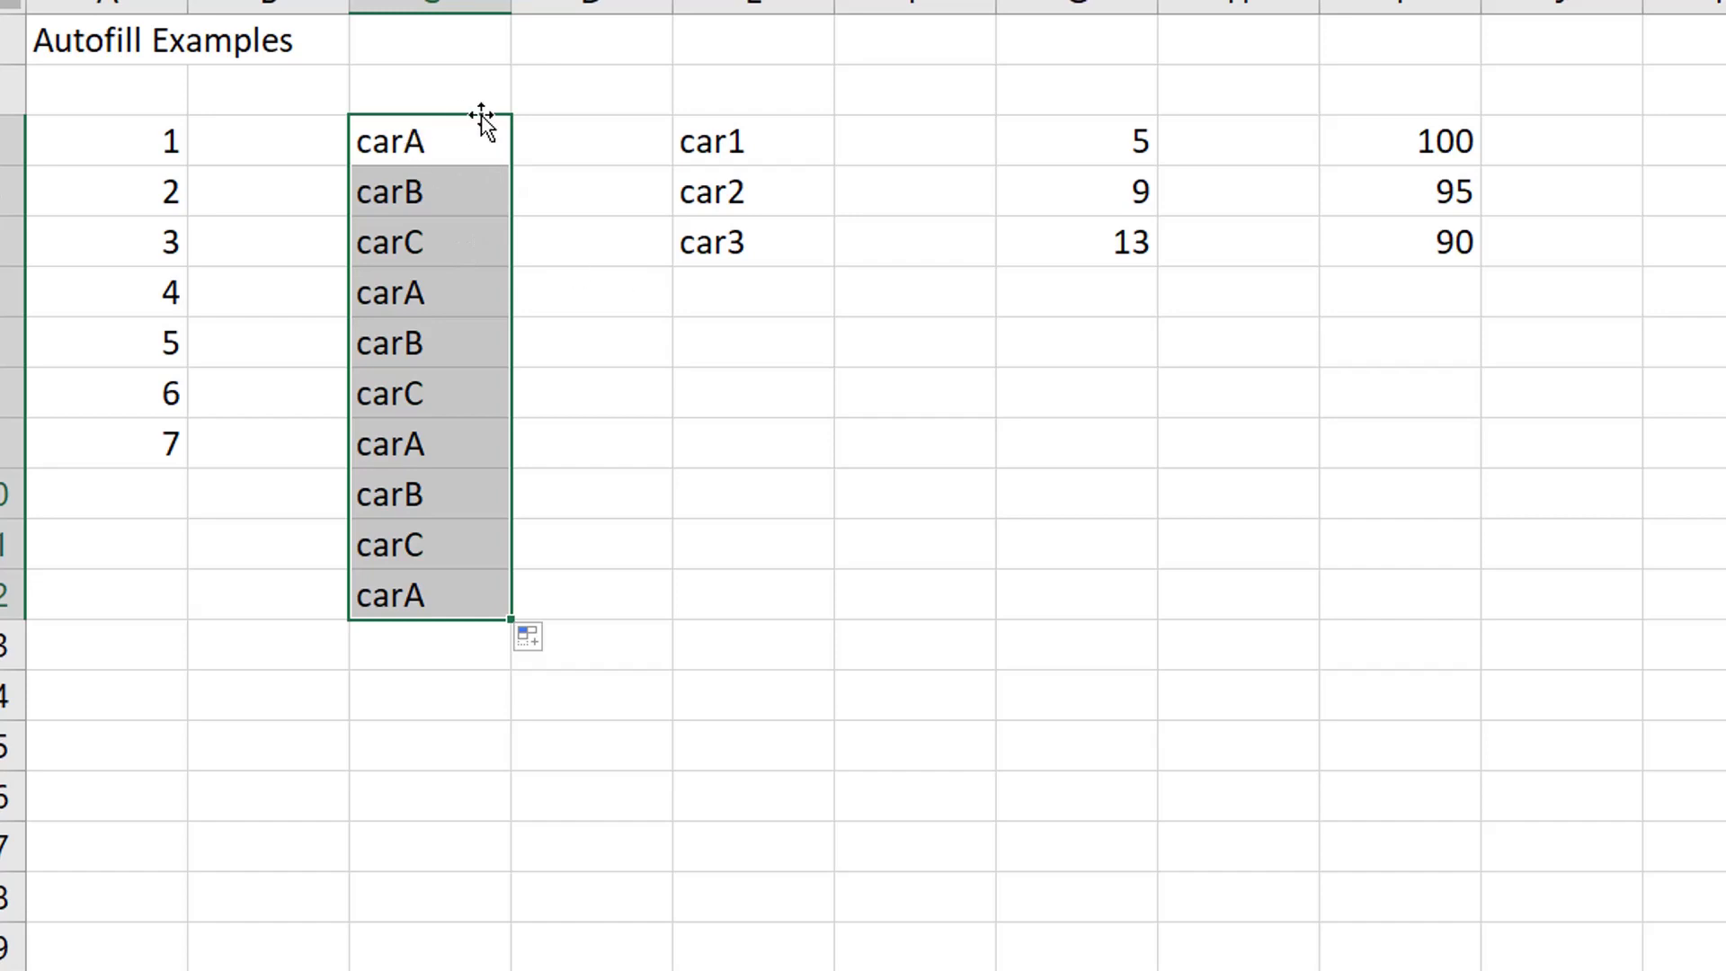
# Extend car1–car3 down the column into a numbered series through car9
pyautogui.click(771, 142)
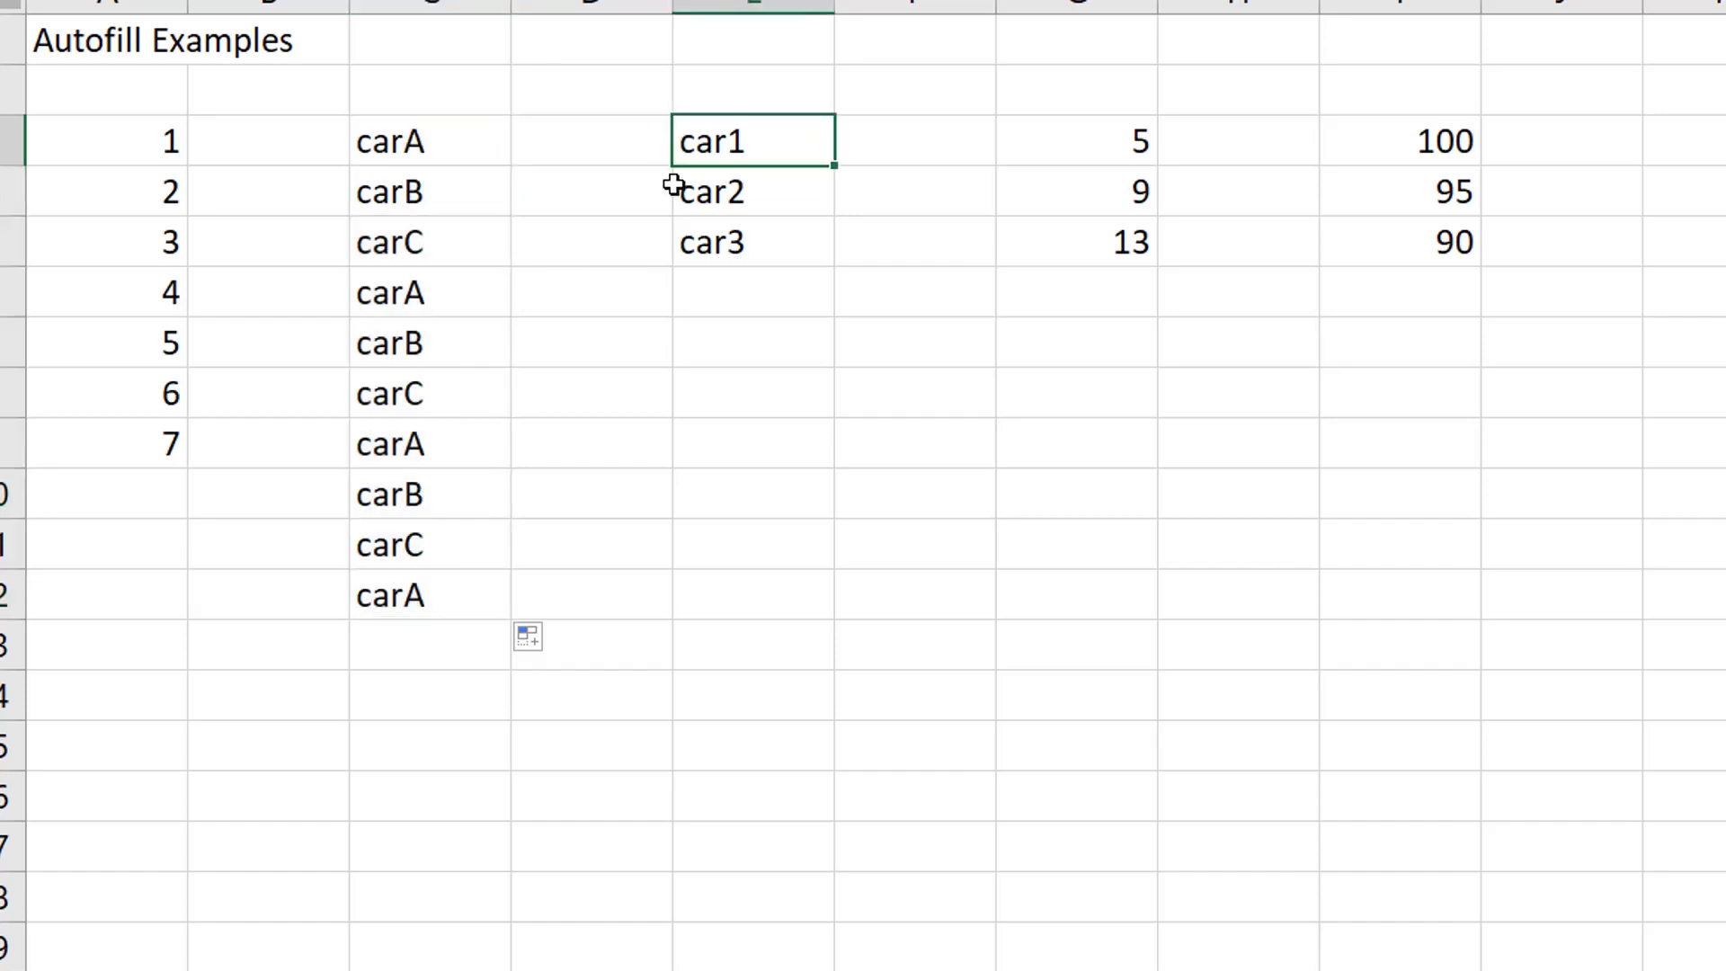
pyautogui.moveTo(778, 142); pyautogui.dragTo(822, 555)
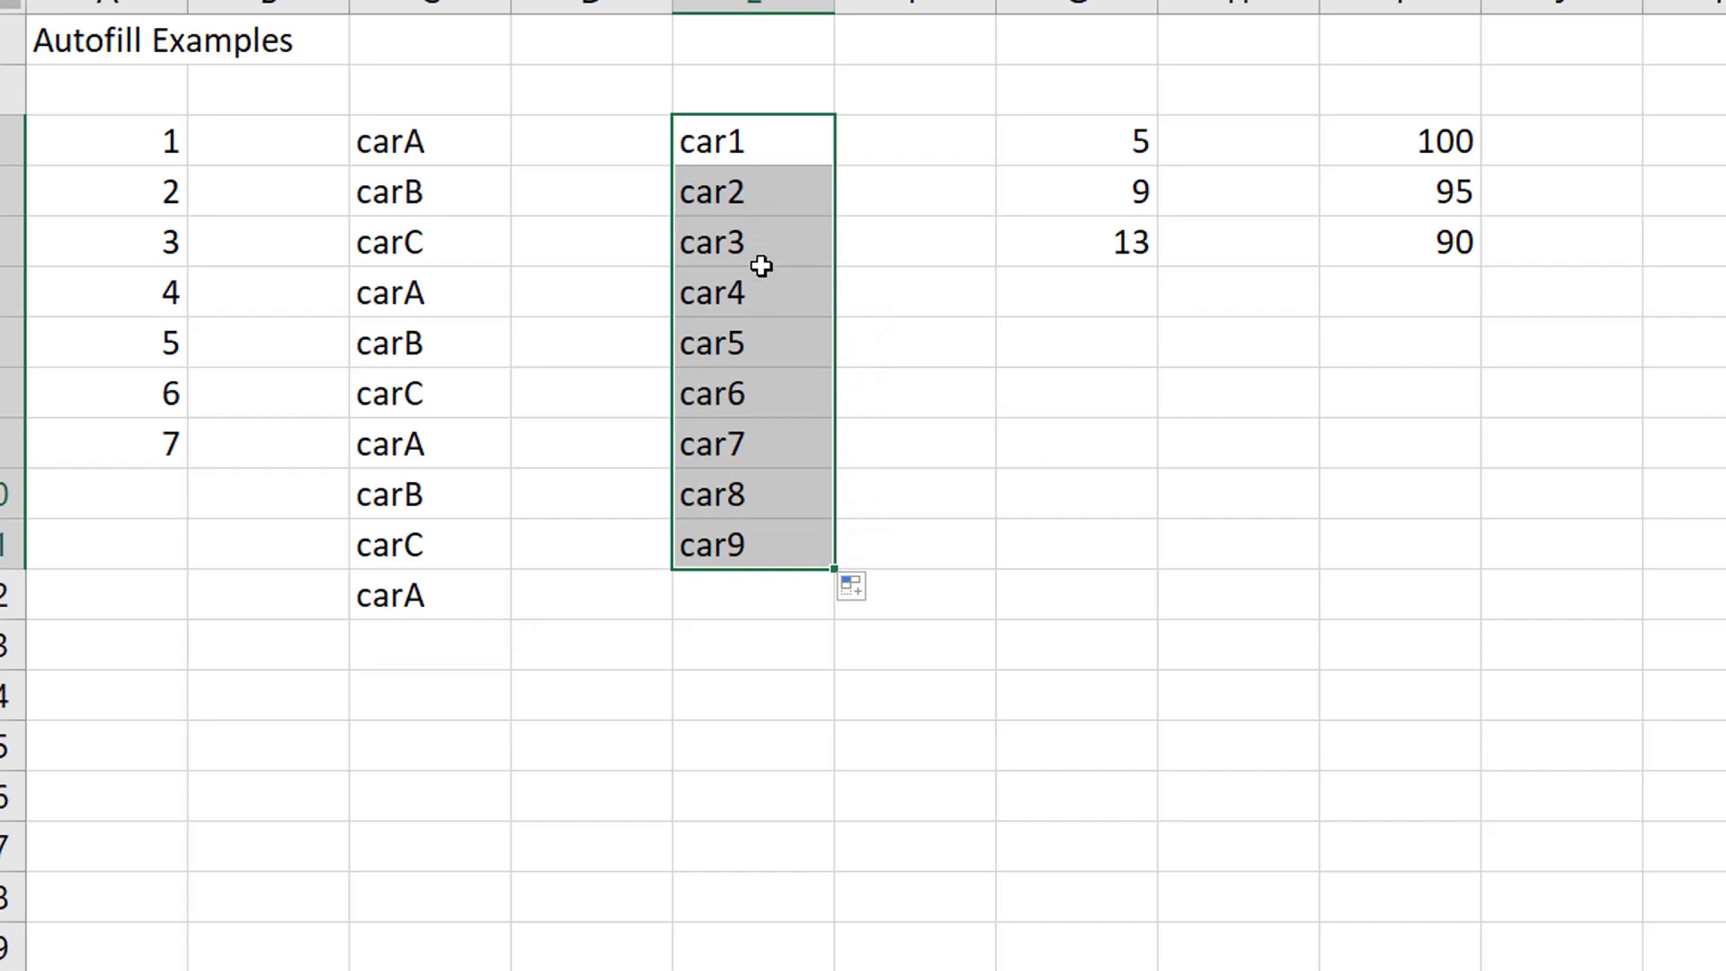
pyautogui.click(1243, 426)
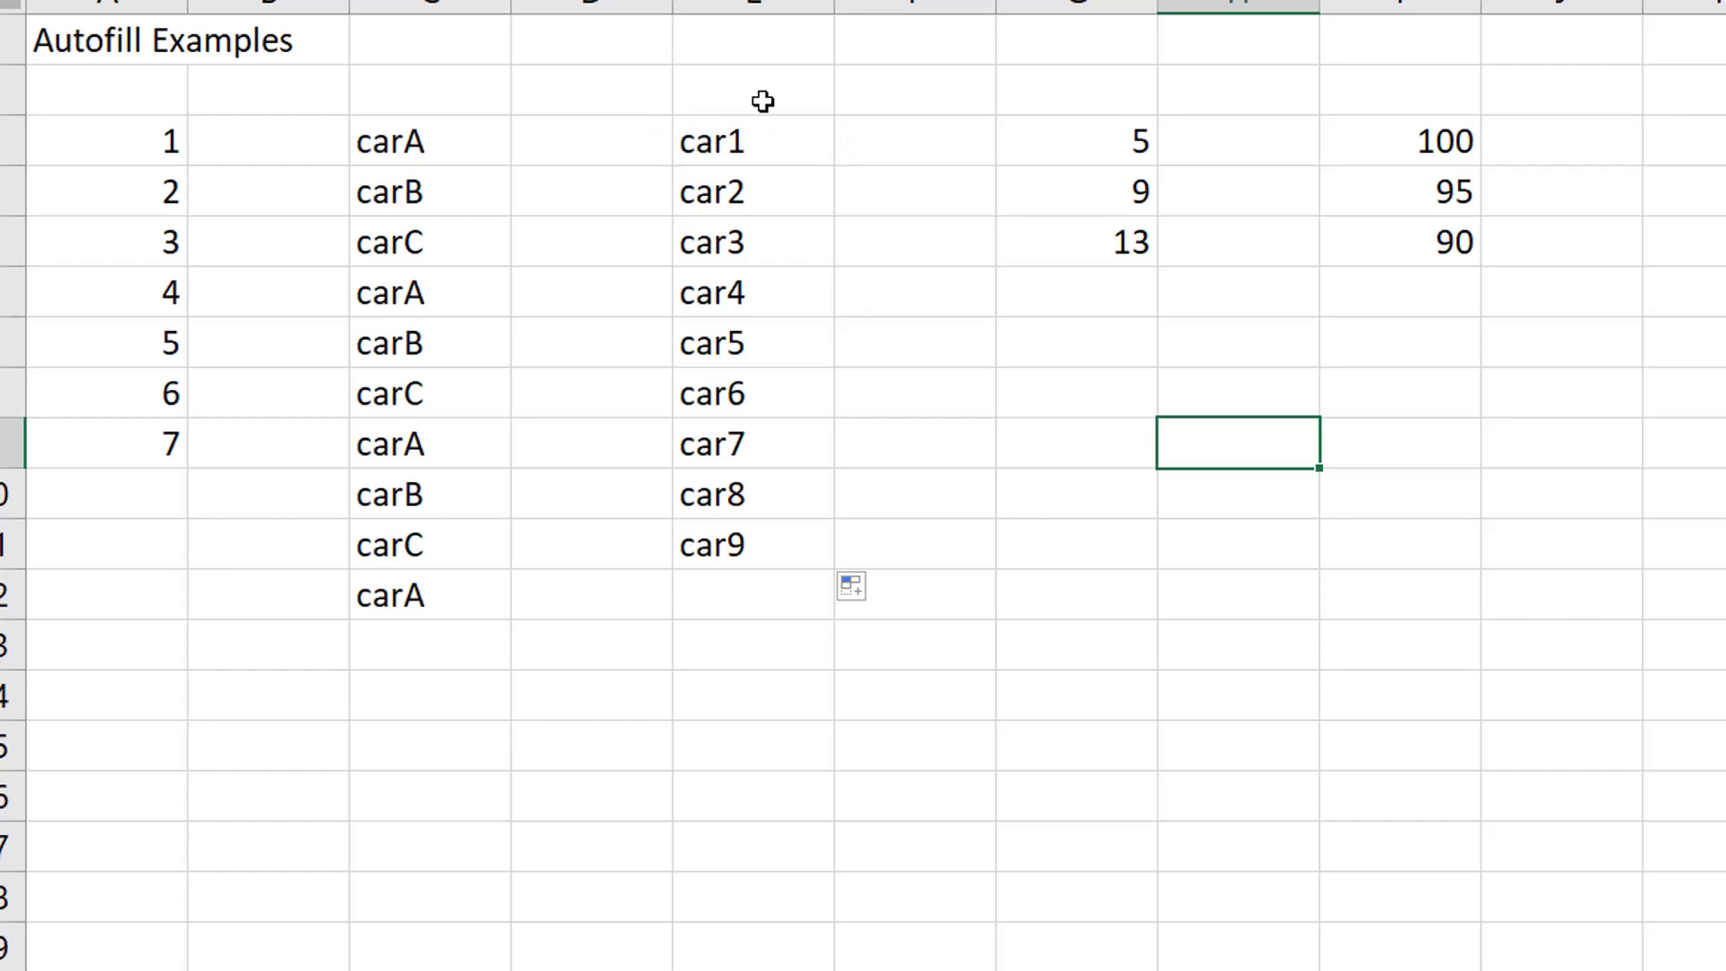
# Extend the 5, 9, 13 series down to 37
pyautogui.click(1115, 142)
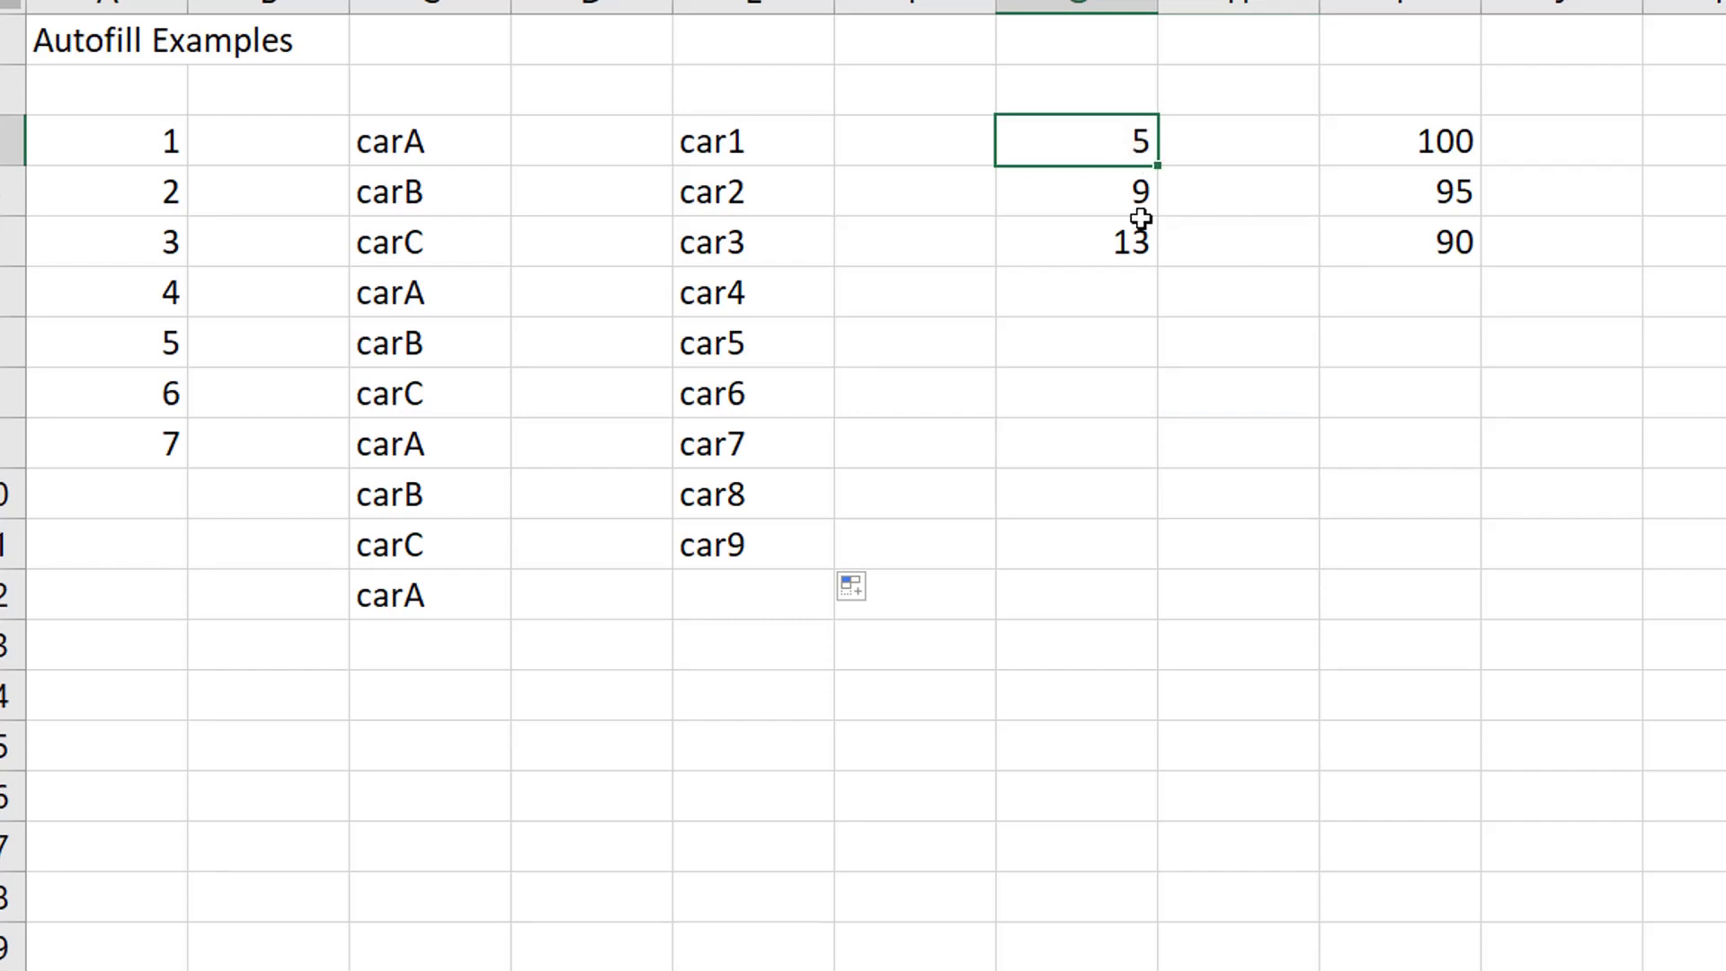
pyautogui.moveTo(1104, 153); pyautogui.dragTo(1091, 228)
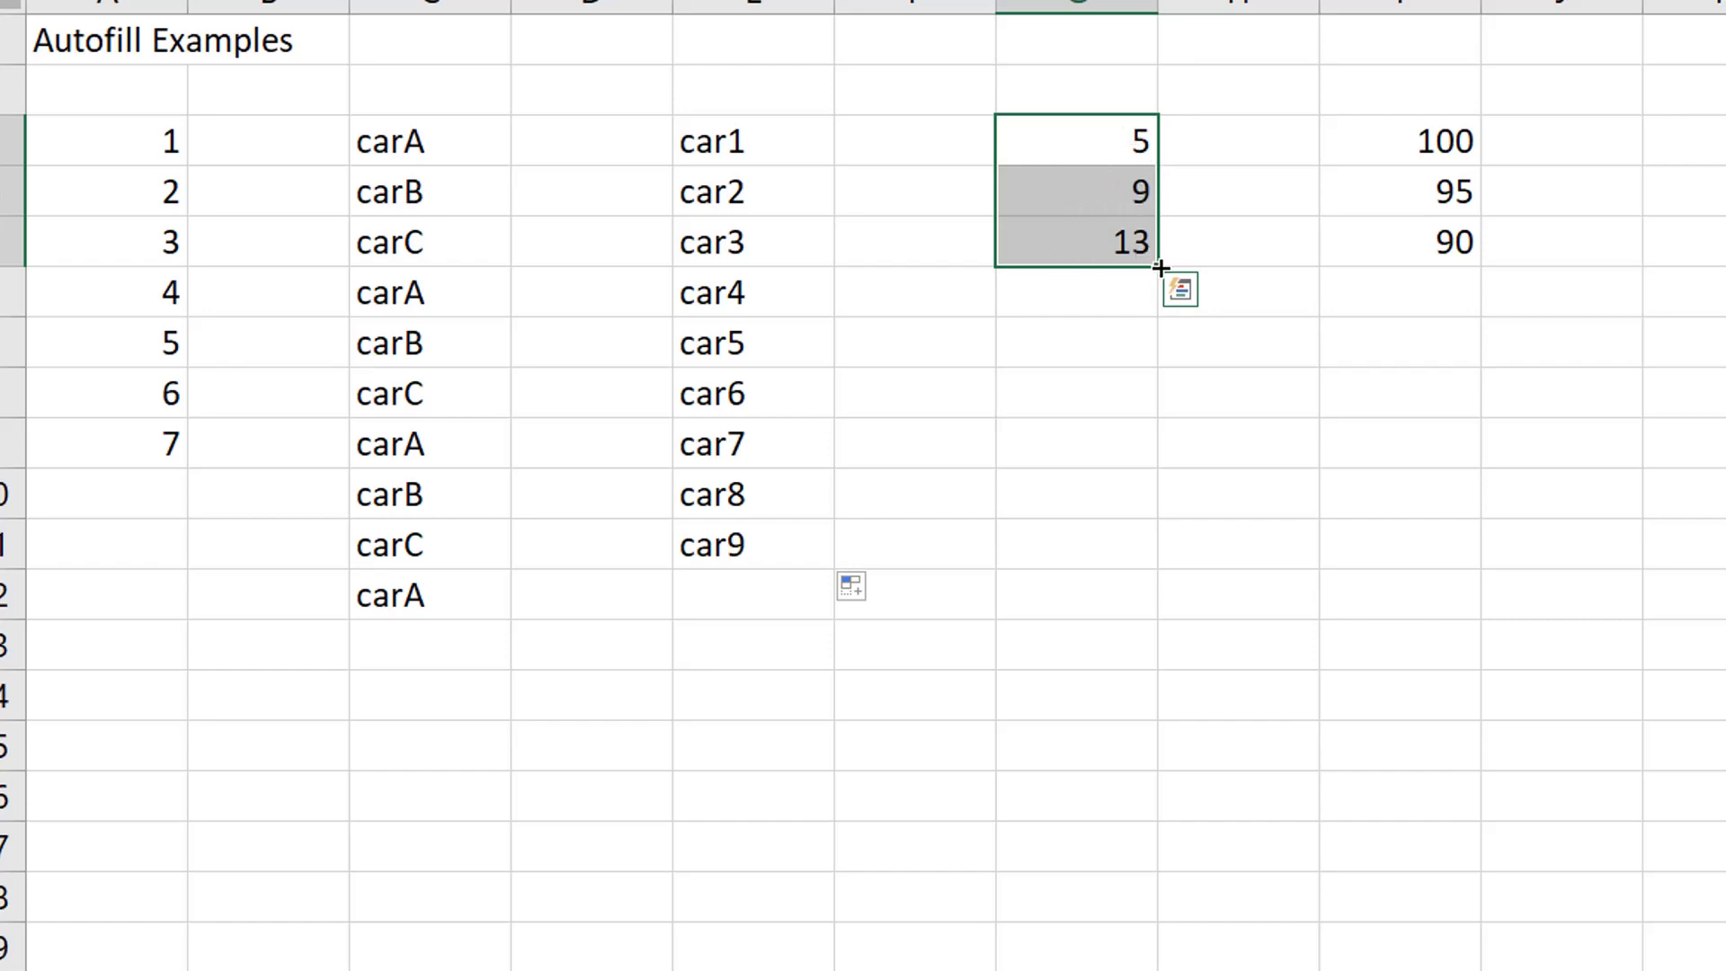
pyautogui.moveTo(1161, 268); pyautogui.dragTo(1150, 569)
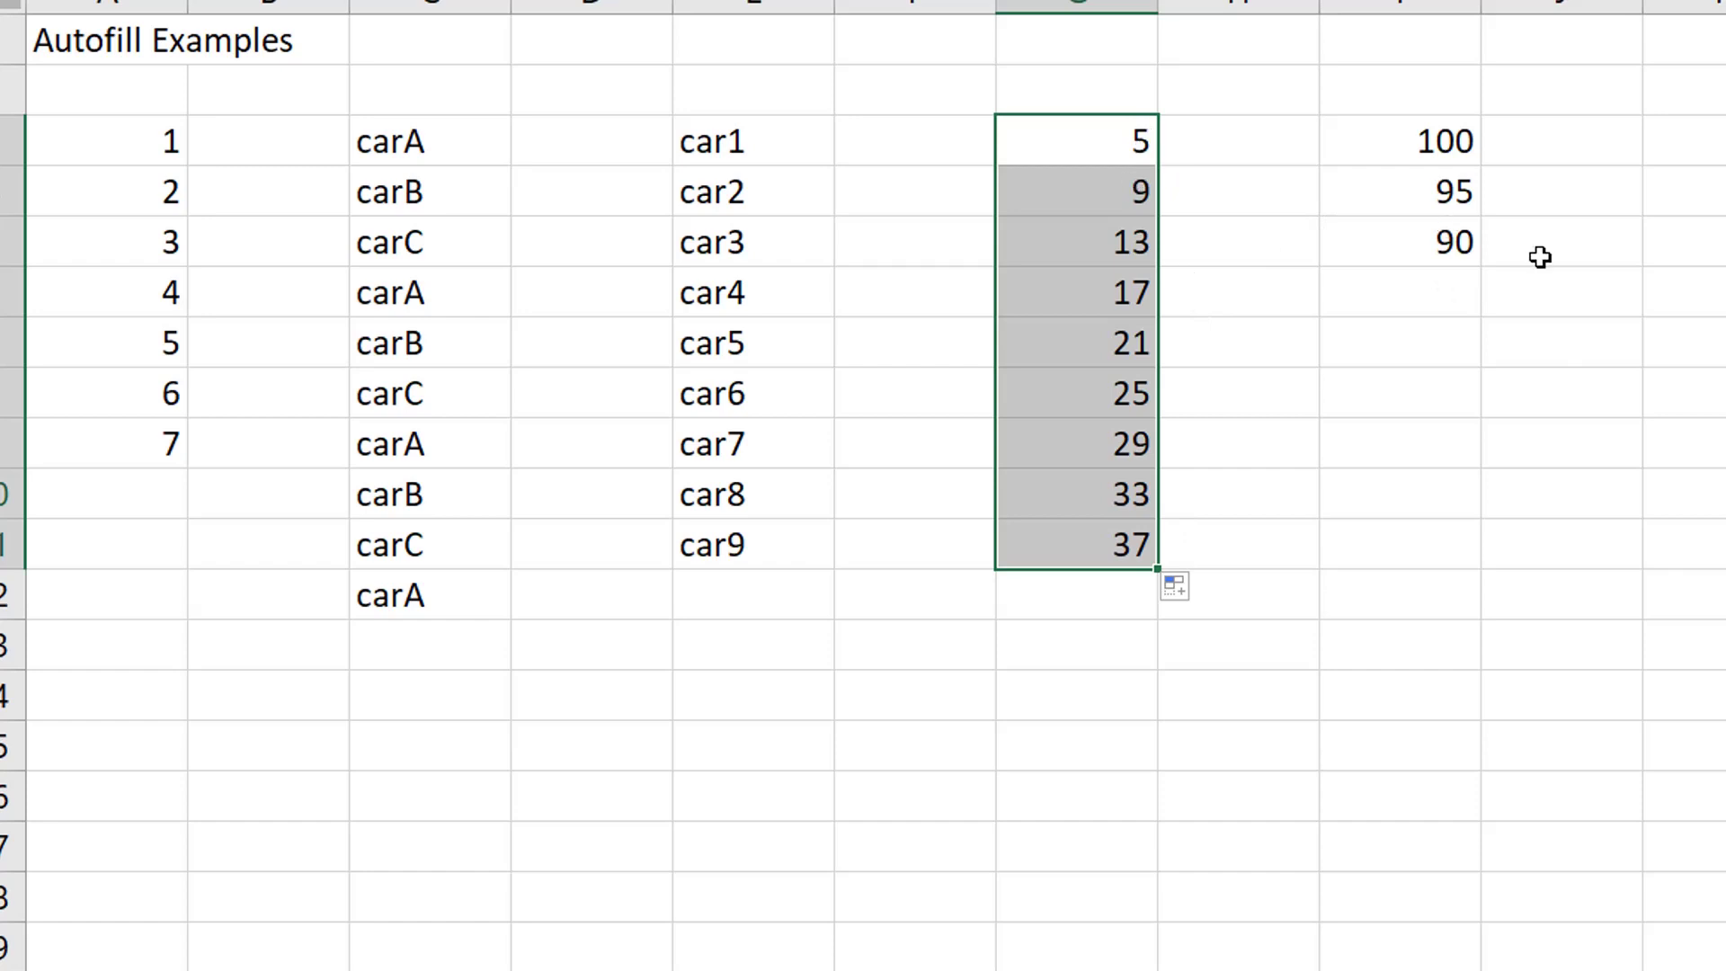
# Fill the 100, 95, 90 countdown down to 55
pyautogui.moveTo(1540, 258); pyautogui.dragTo(1687, 513)
pyautogui.click(1411, 113)
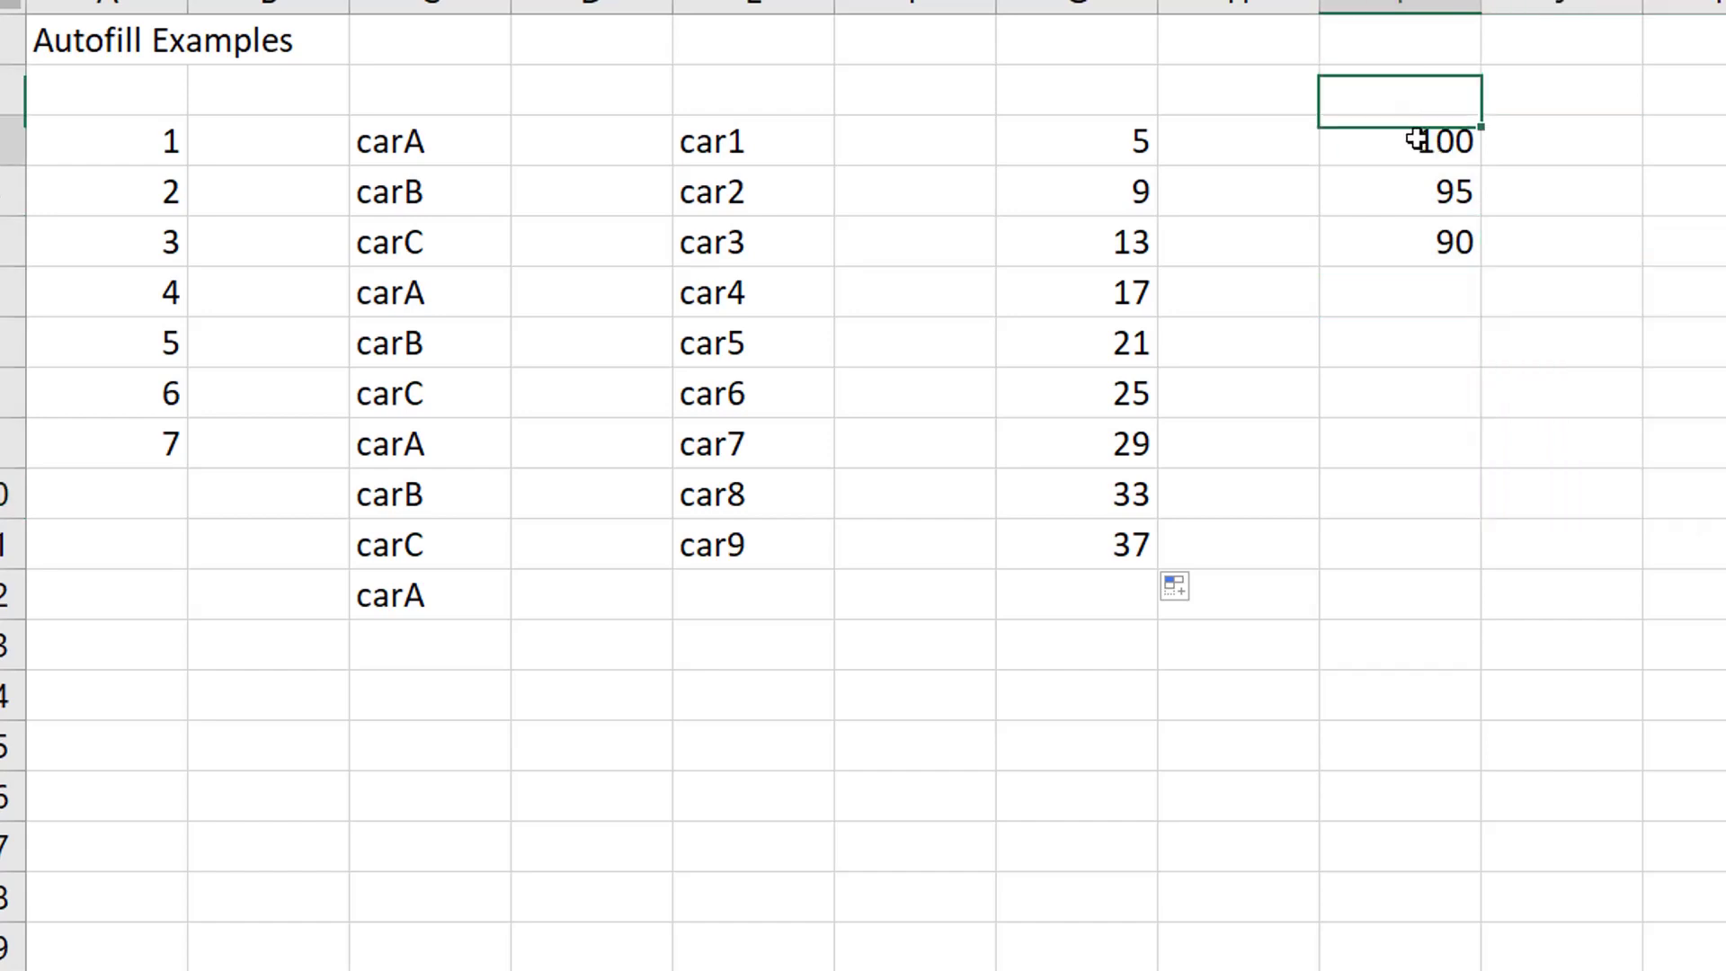
pyautogui.moveTo(1418, 135); pyautogui.dragTo(1415, 236)
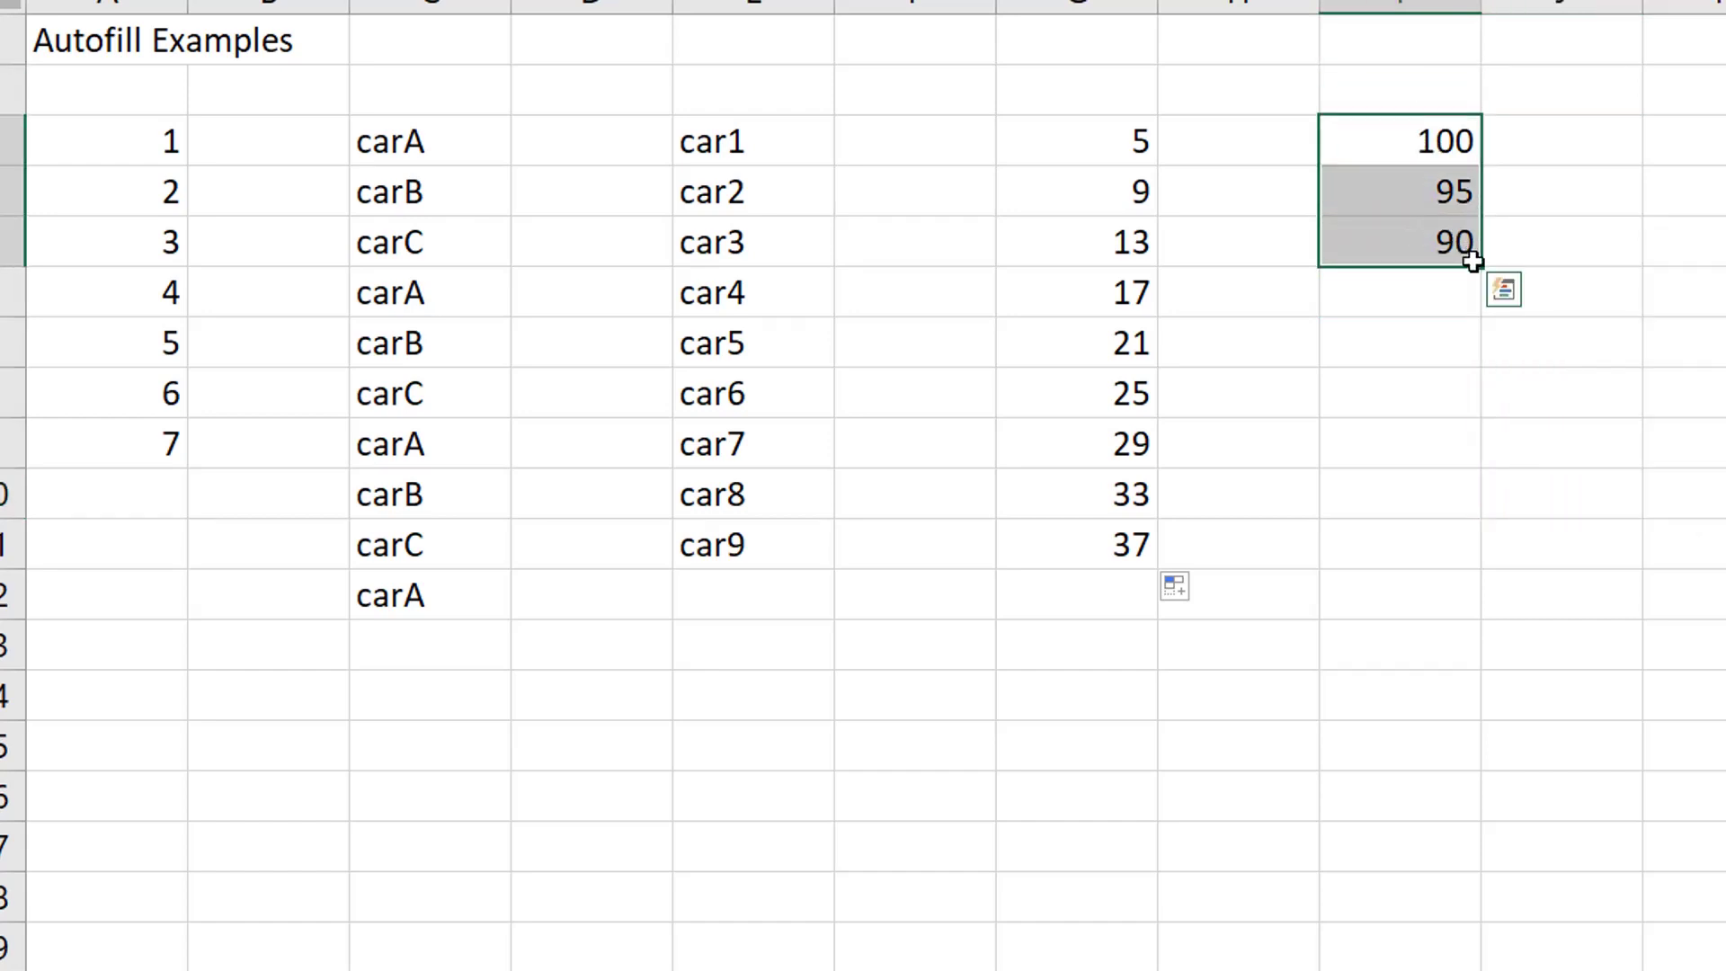
pyautogui.moveTo(1479, 267); pyautogui.dragTo(1460, 599)
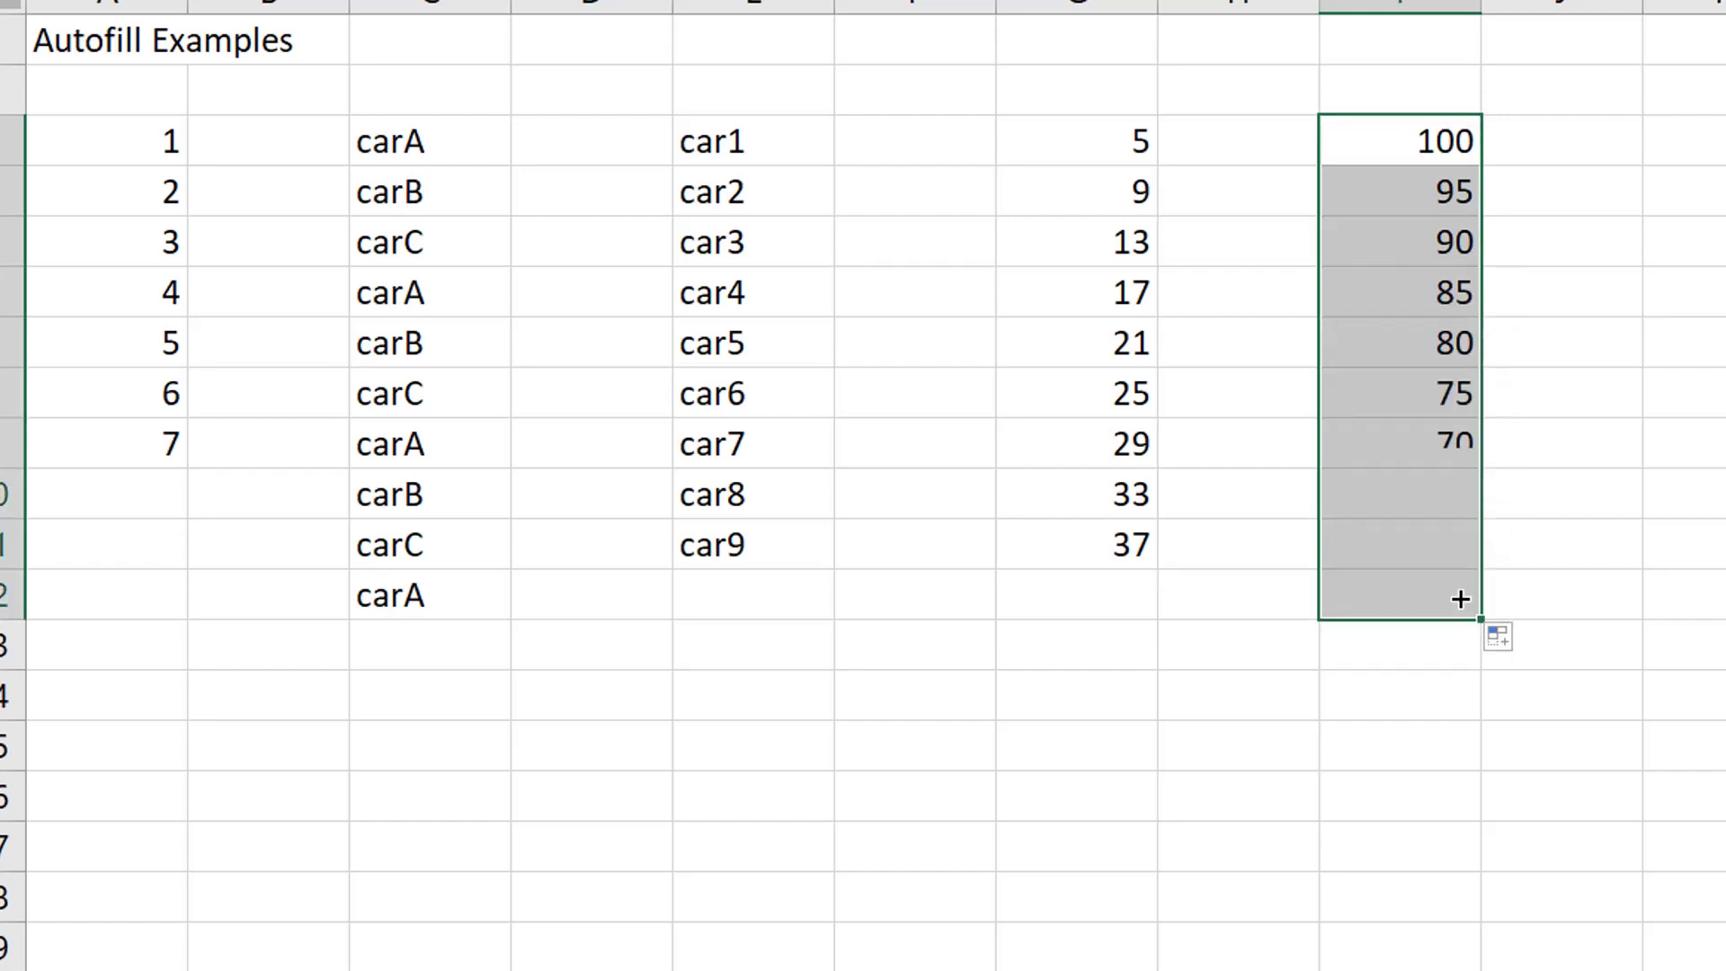
pyautogui.click(1560, 277)
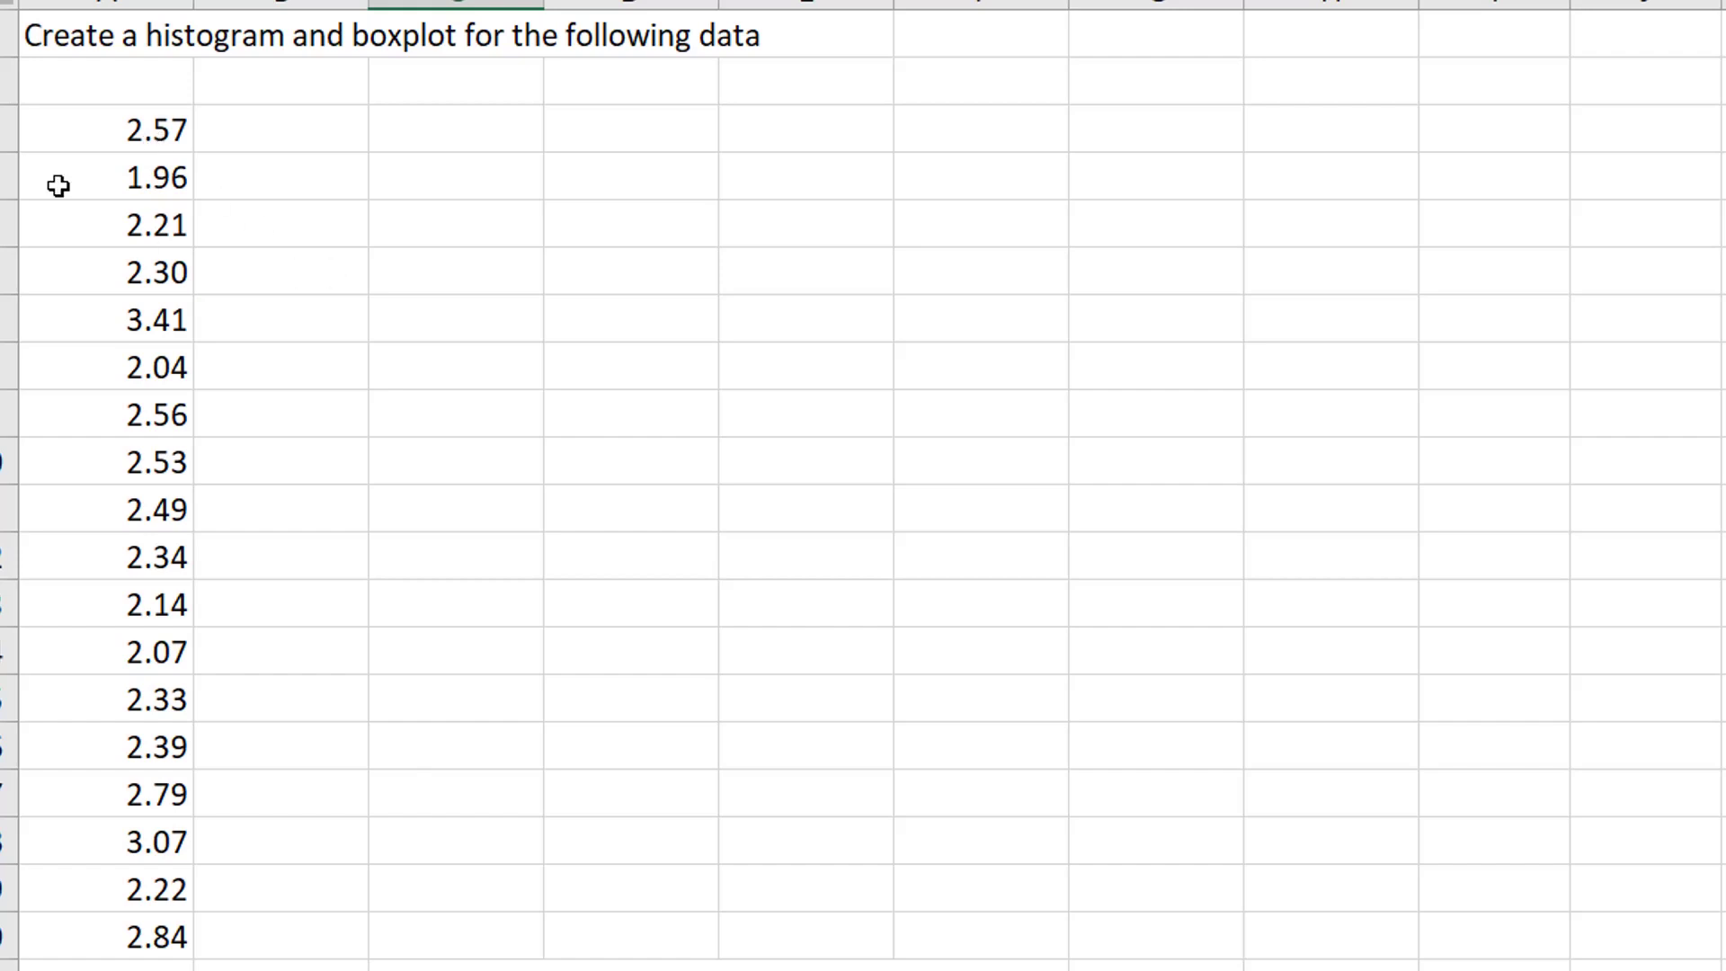
# Select the full data column from A3 (2.57) to its end, then bring up Insert
pyautogui.click(125, 140)
pyautogui.scroll(-10, 217, 355)
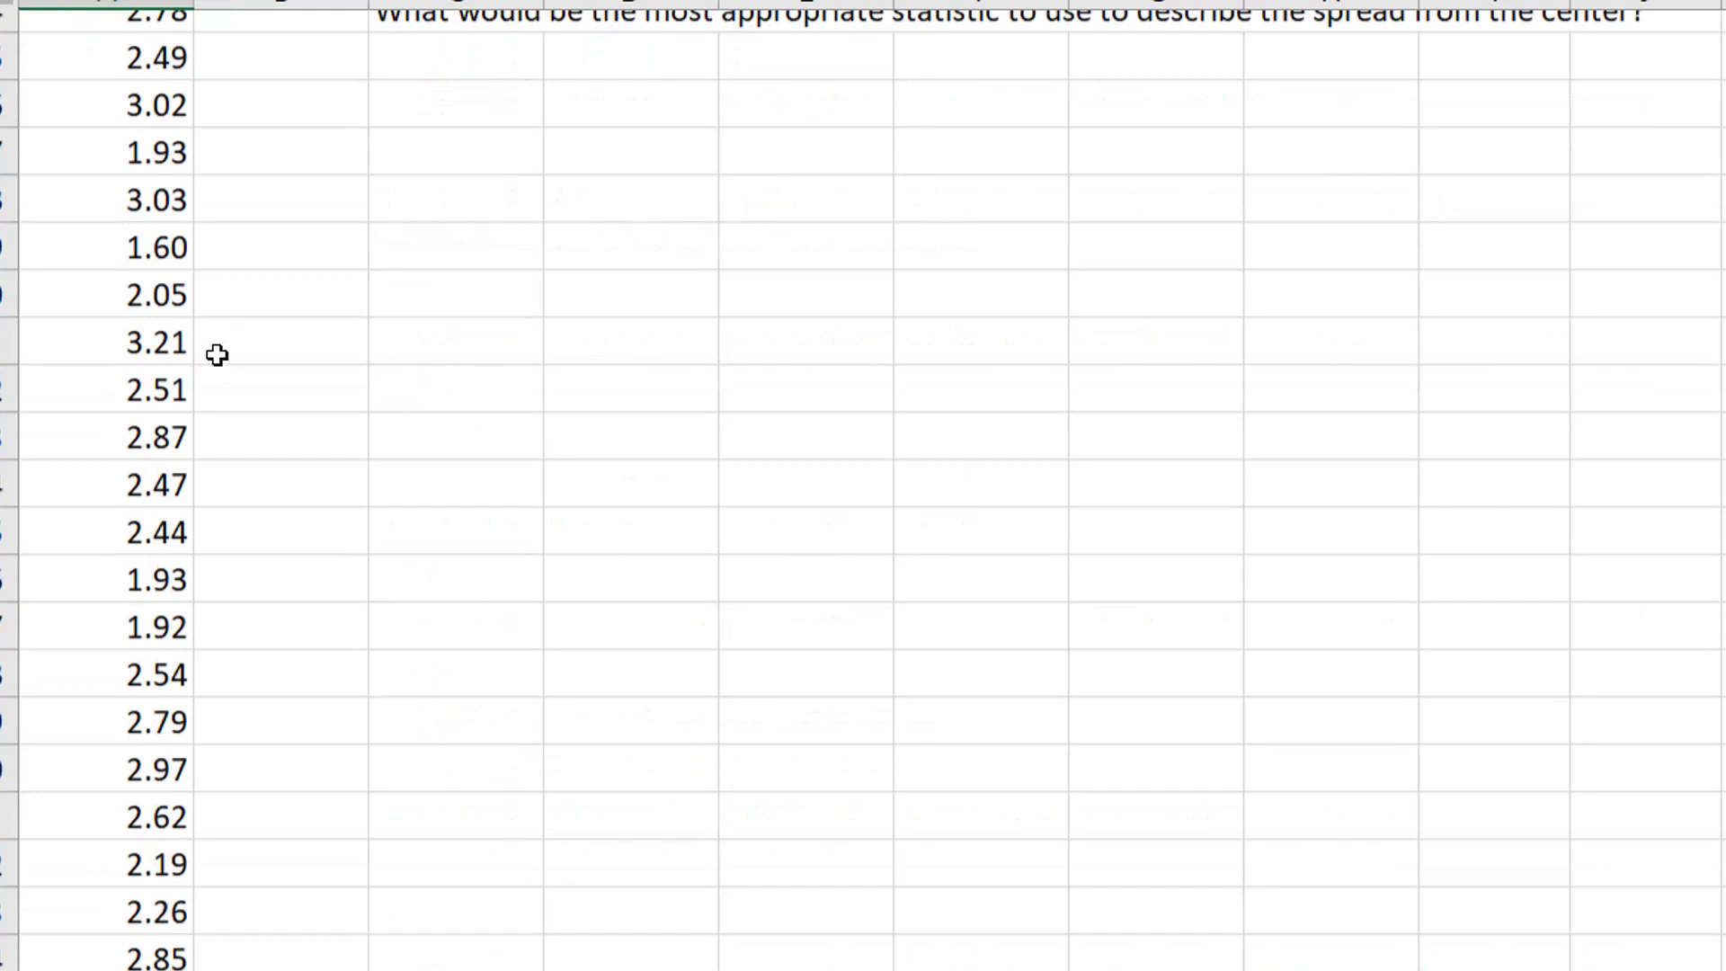
pyautogui.scroll(5, 216, 355)
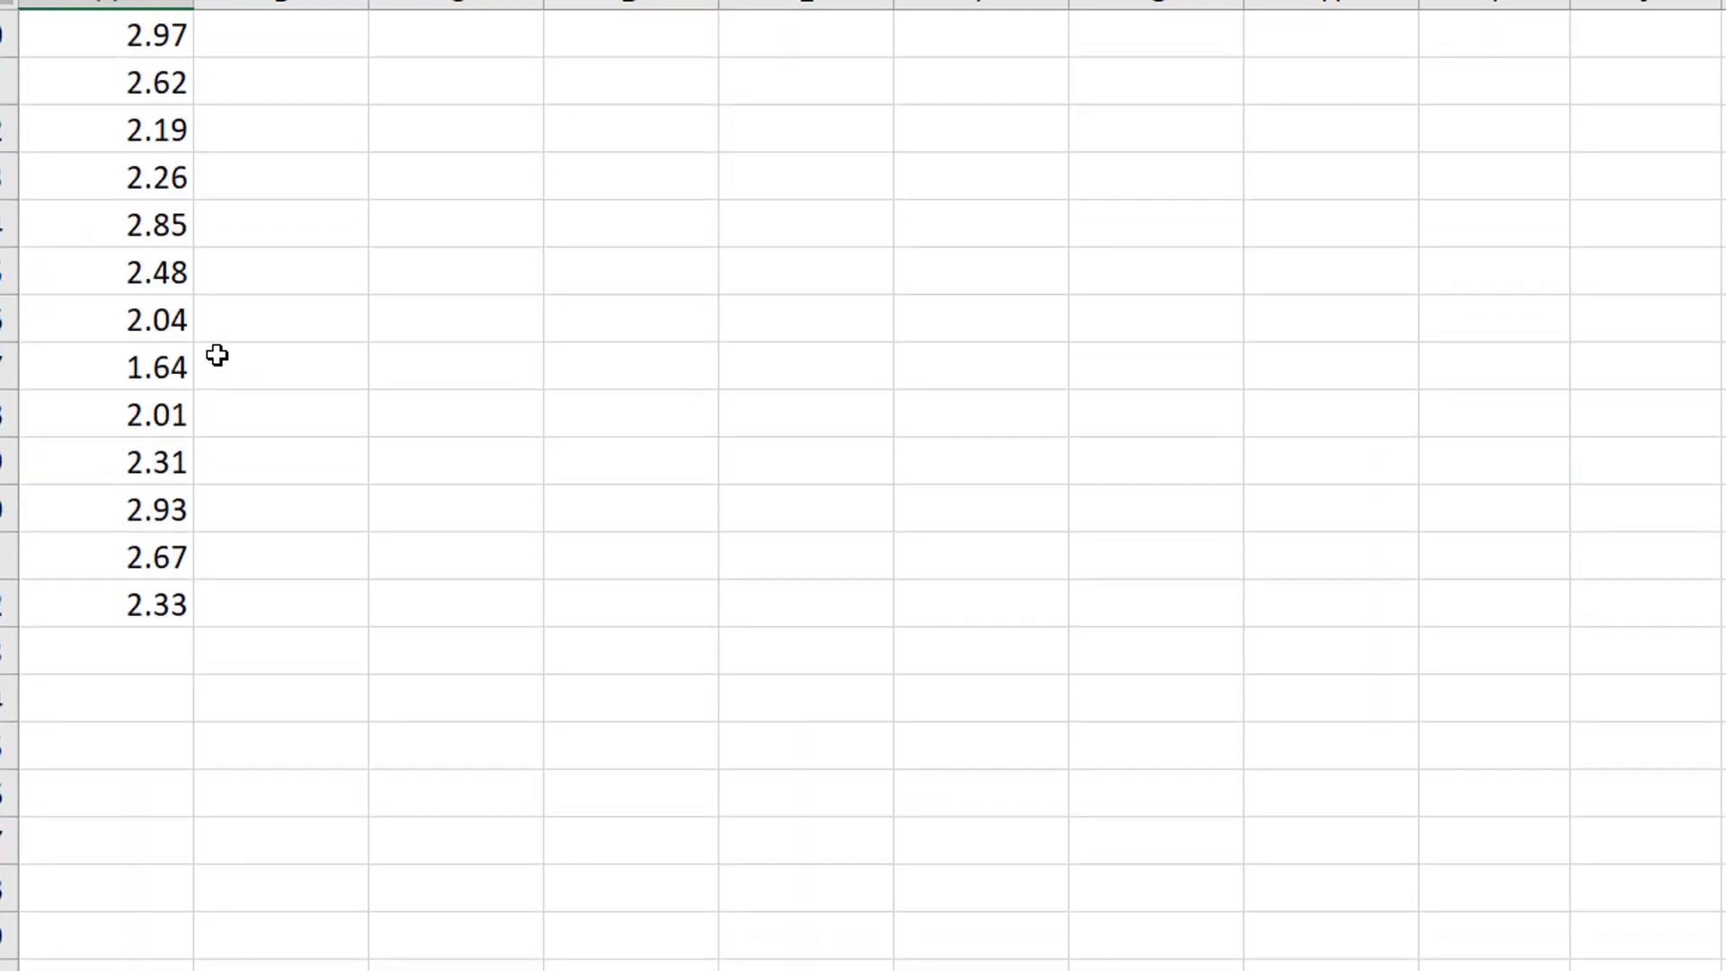
pyautogui.scroll(9, 216, 355)
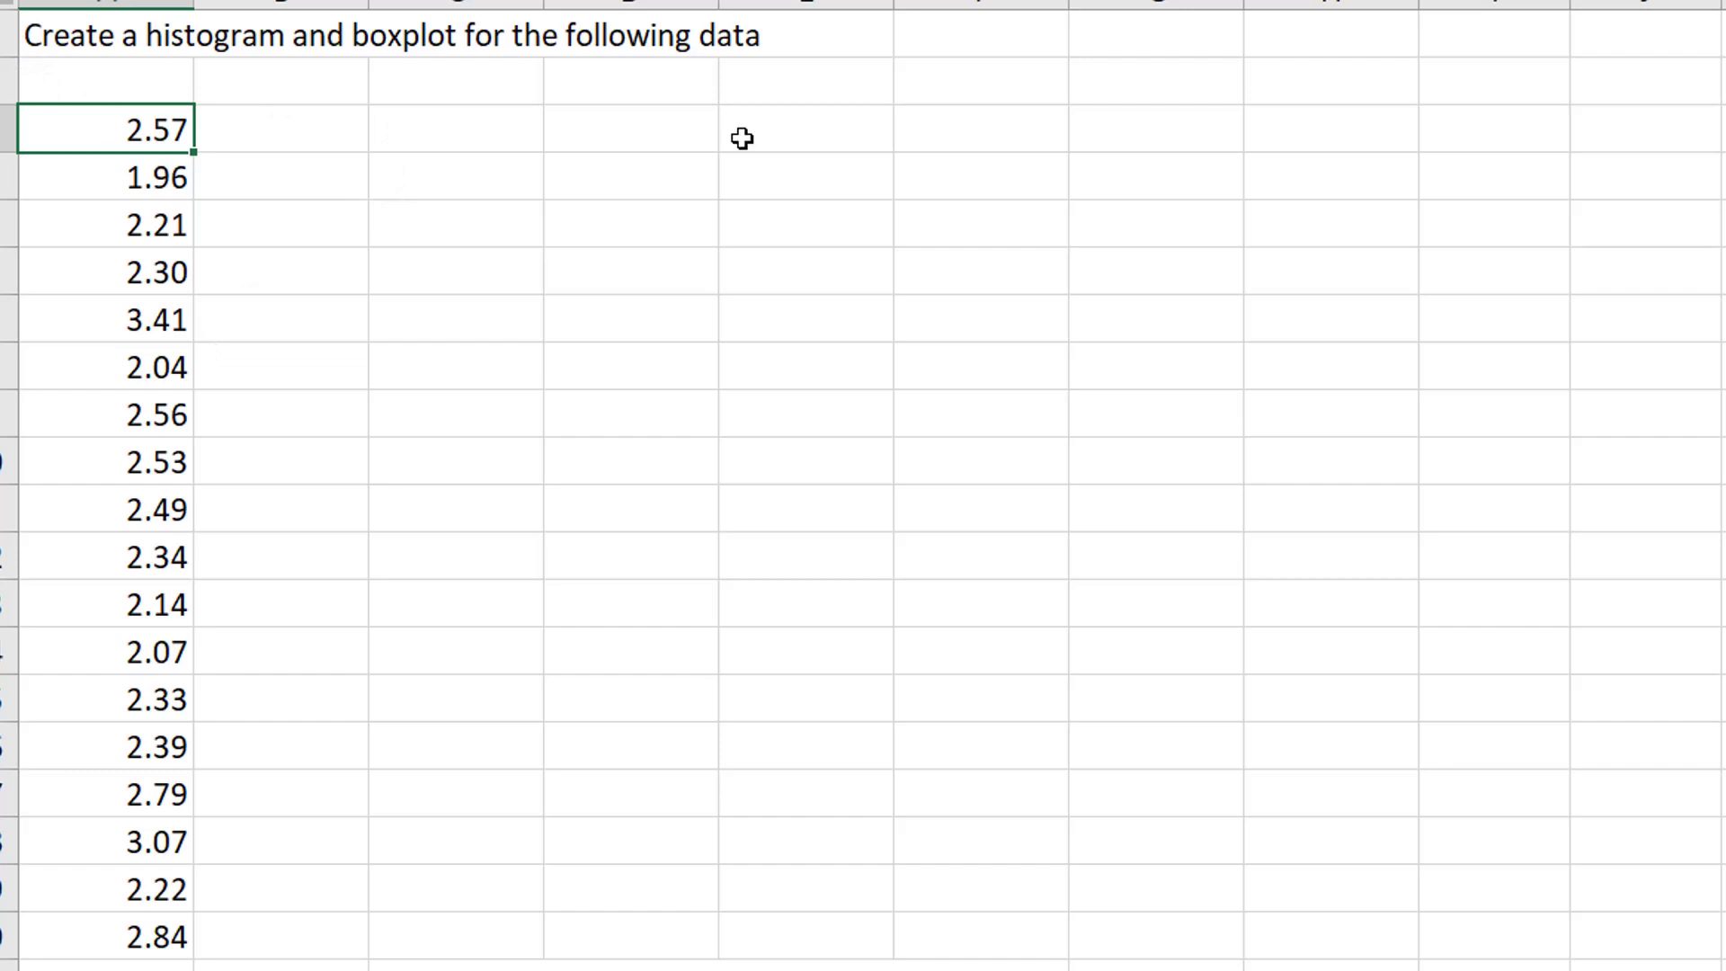
pyautogui.hotkey('ctrl', 'shift', 'Down')
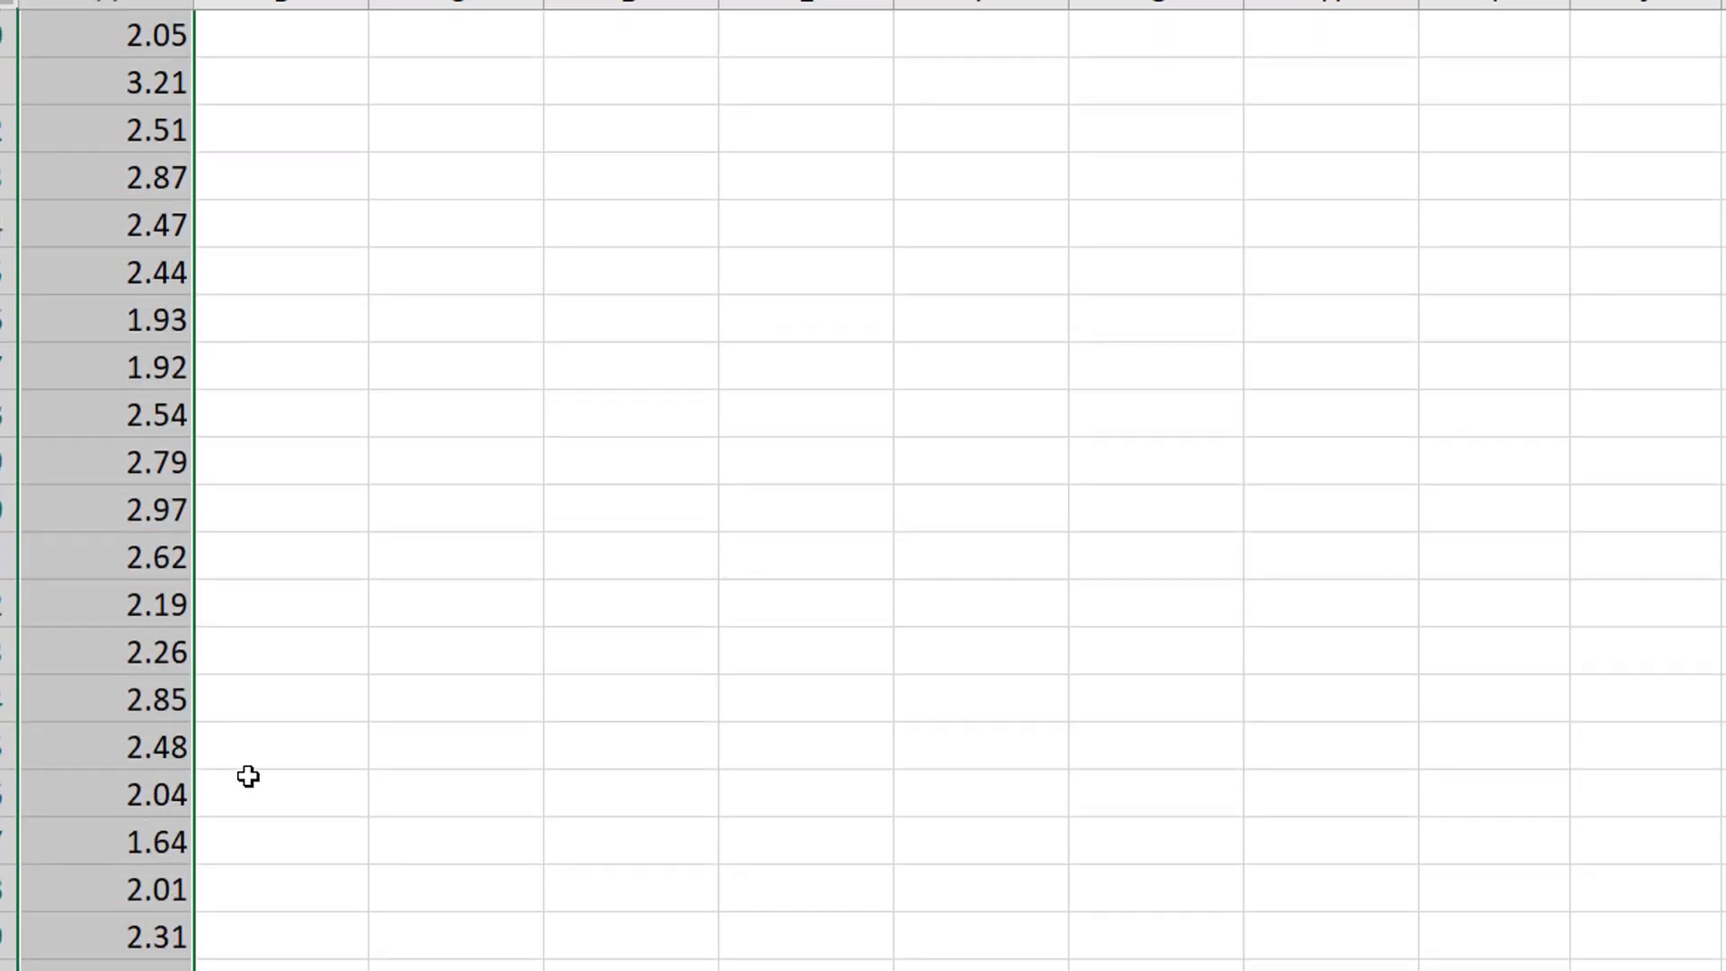
pyautogui.scroll(10, 398, 402)
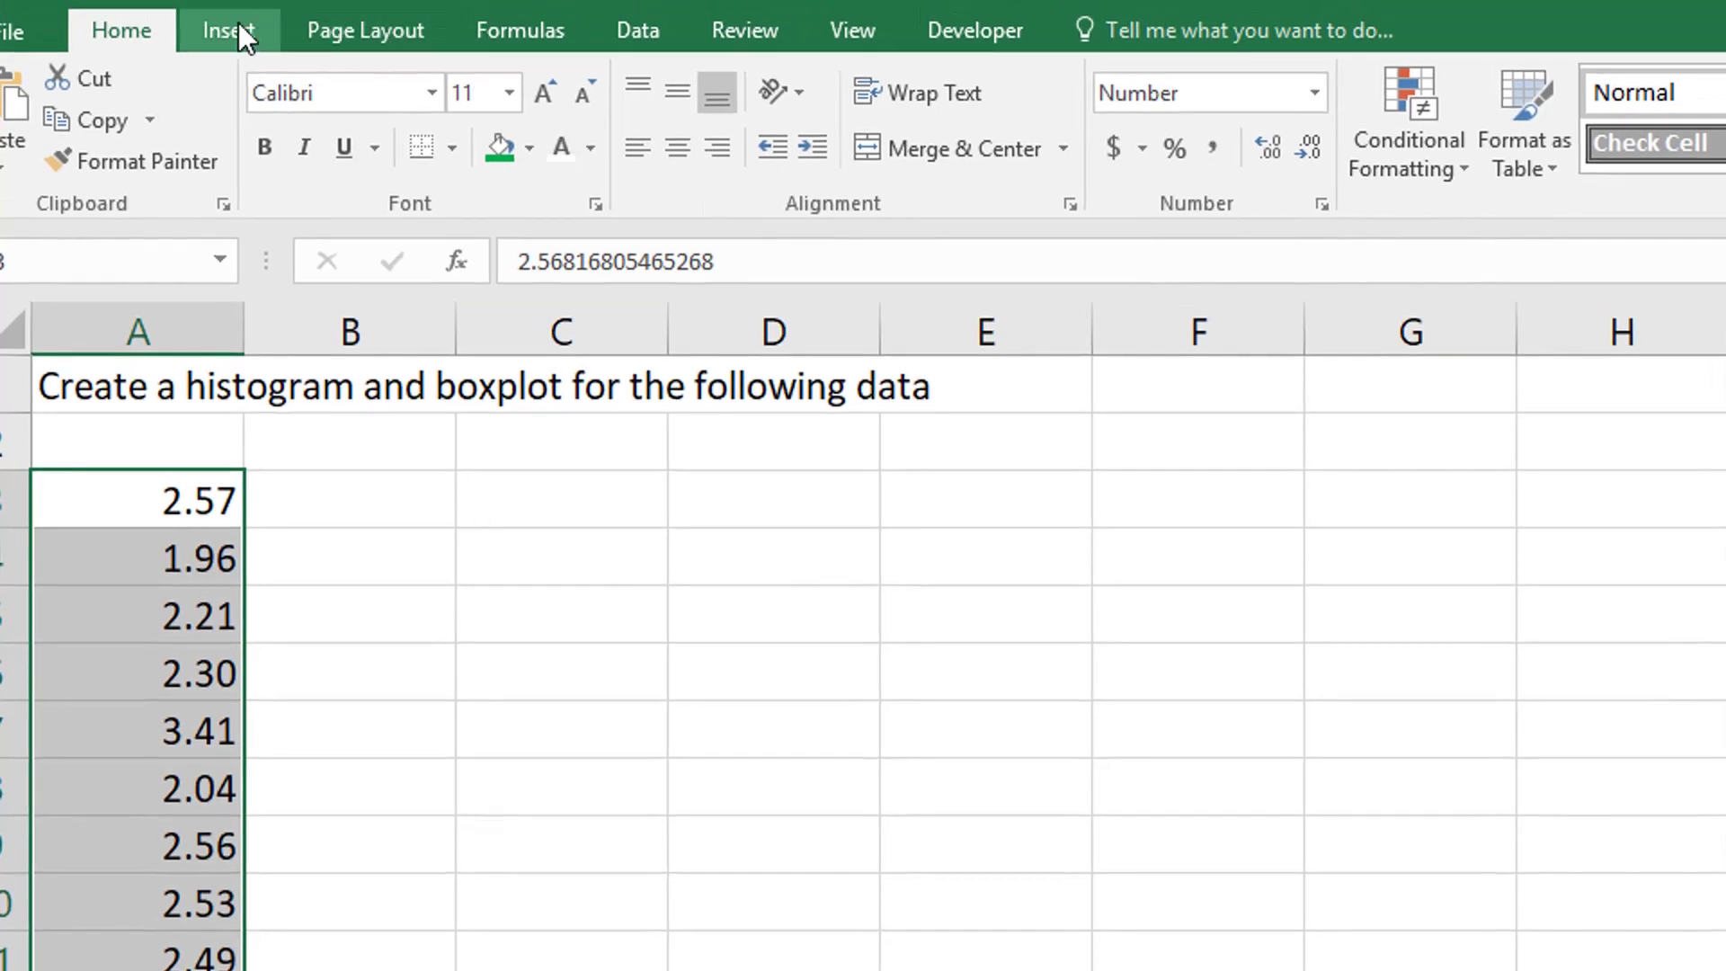
pyautogui.click(239, 24)
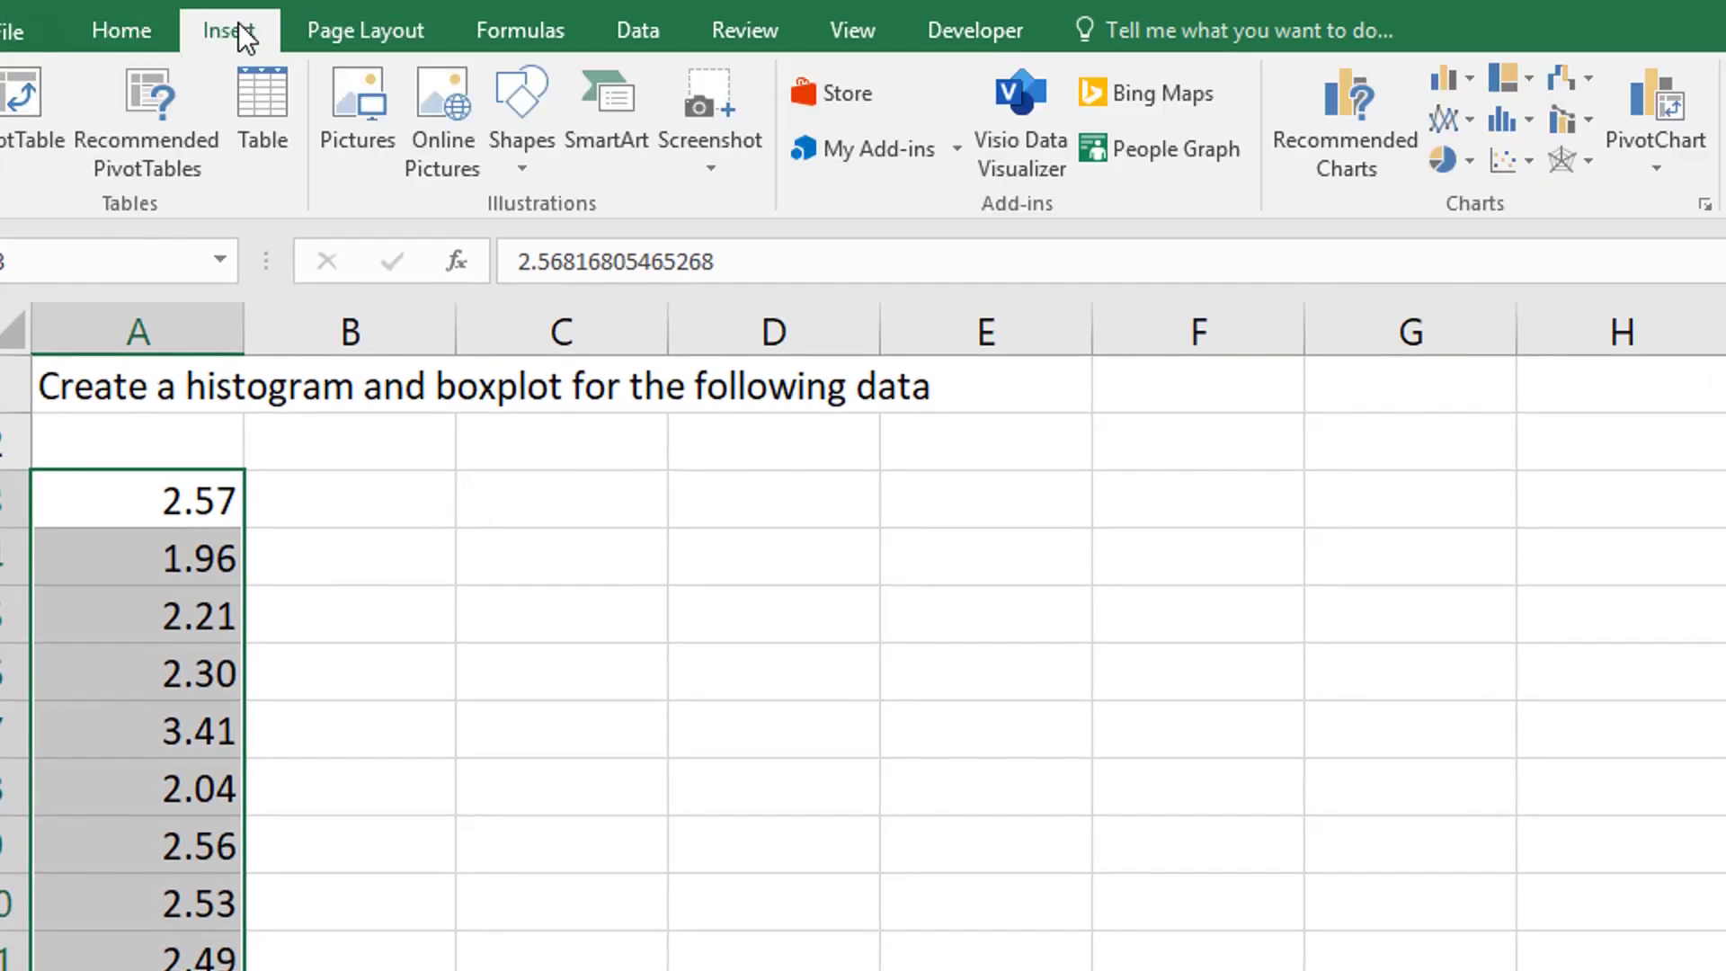
# Insert a histogram of the data and shrink it beside the data column
pyautogui.click(1529, 120)
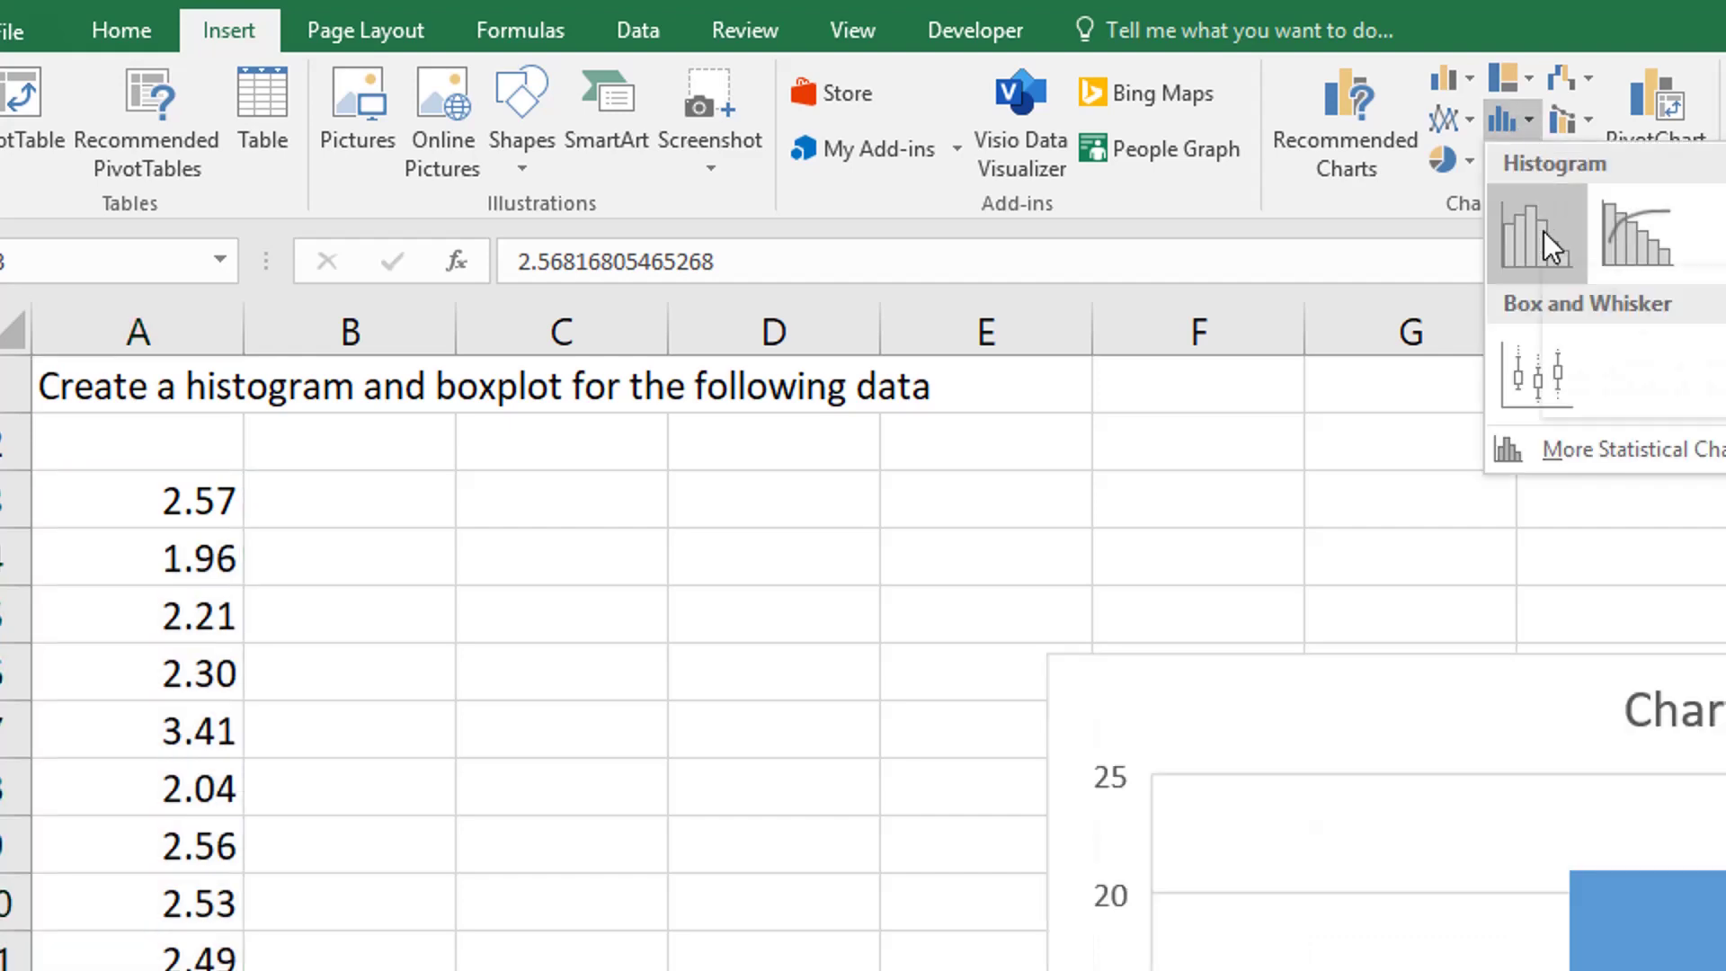
pyautogui.click(1547, 232)
pyautogui.moveTo(1517, 693); pyautogui.dragTo(793, 489)
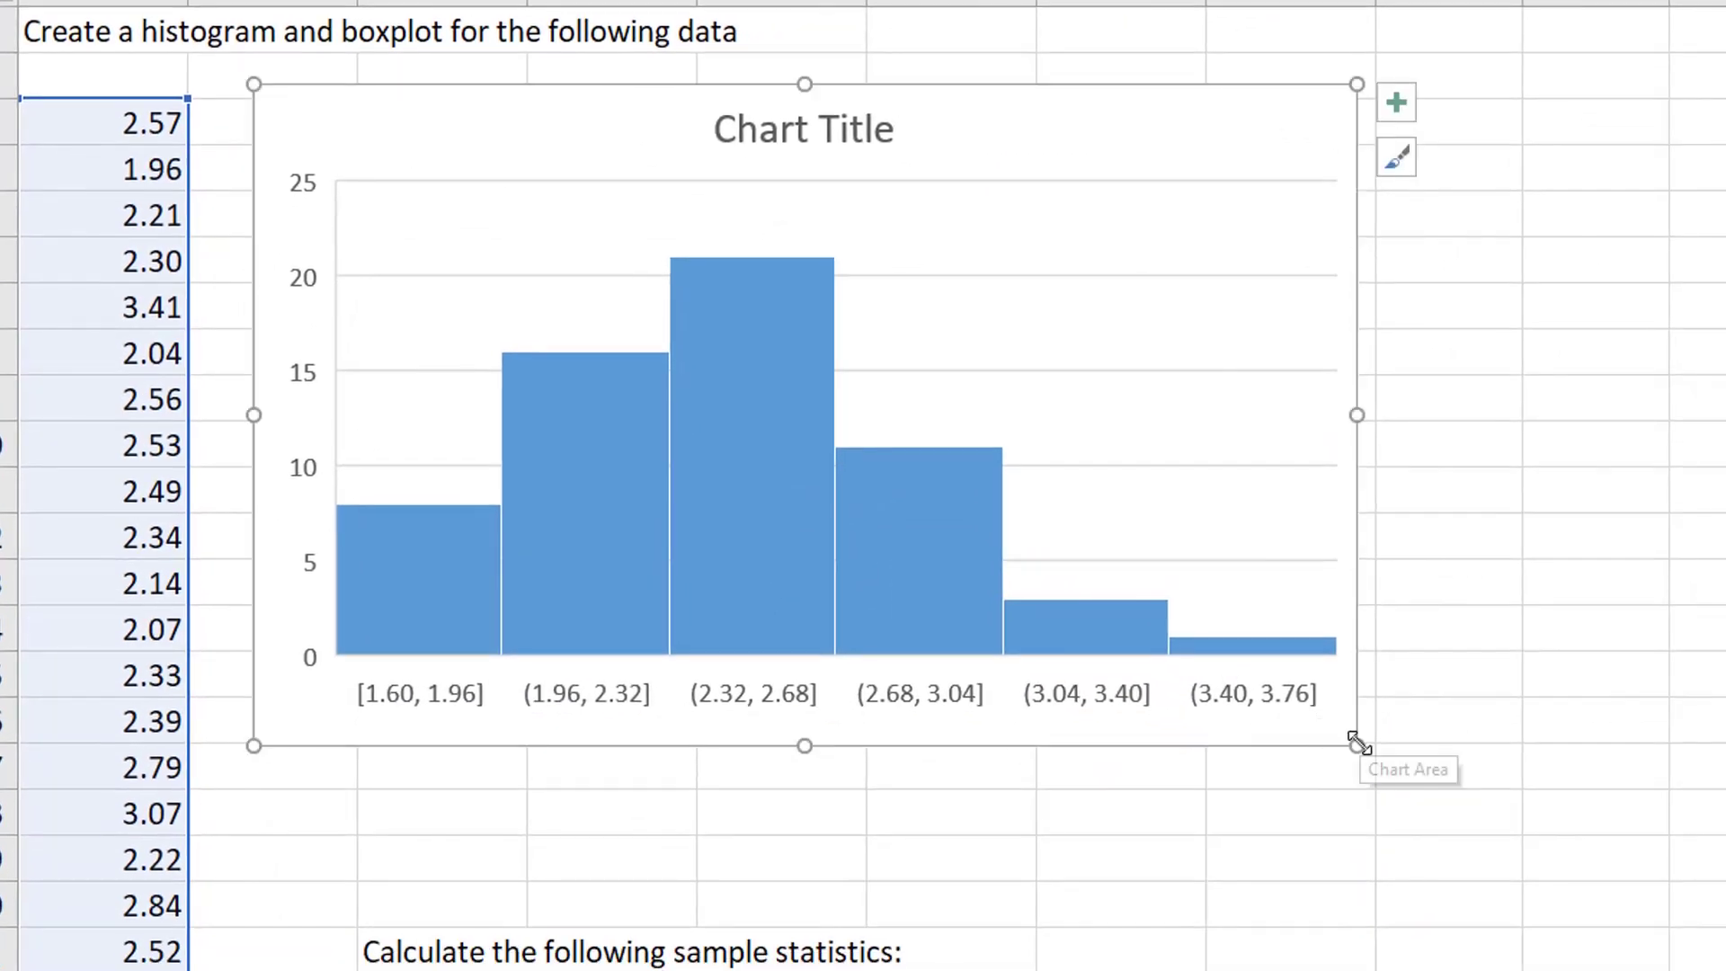
pyautogui.moveTo(1357, 746); pyautogui.dragTo(1069, 523)
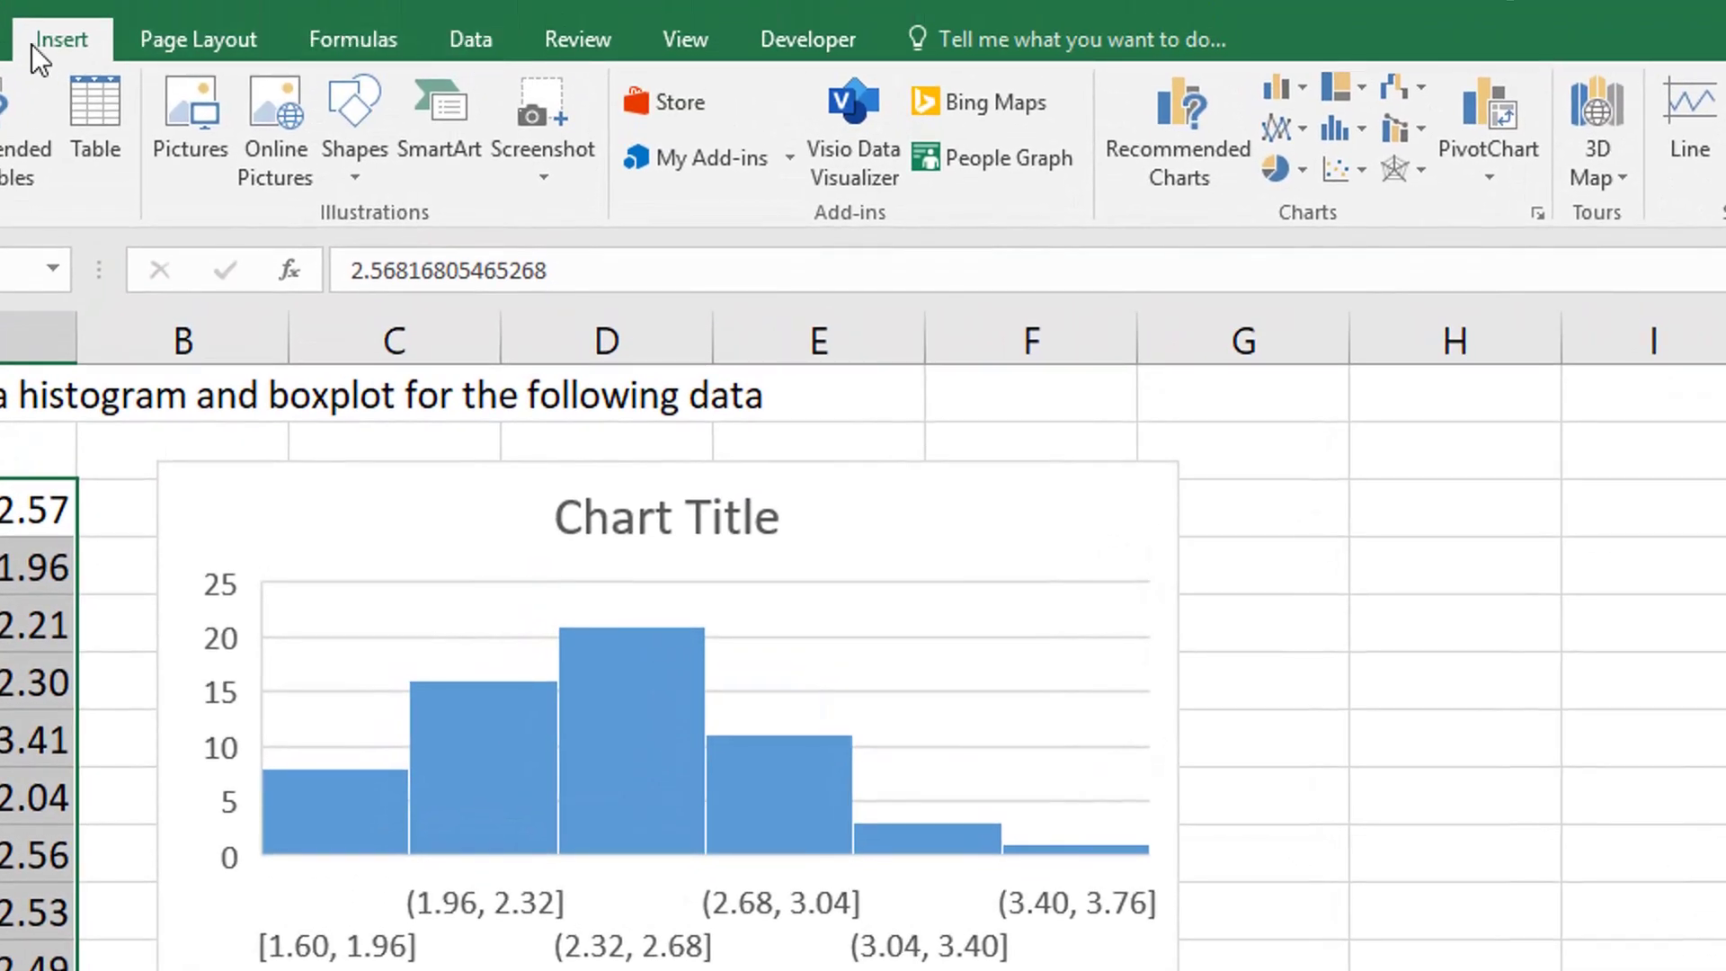
# Insert a box-and-whisker plot, resize it and place it under the histogram
pyautogui.click(1362, 128)
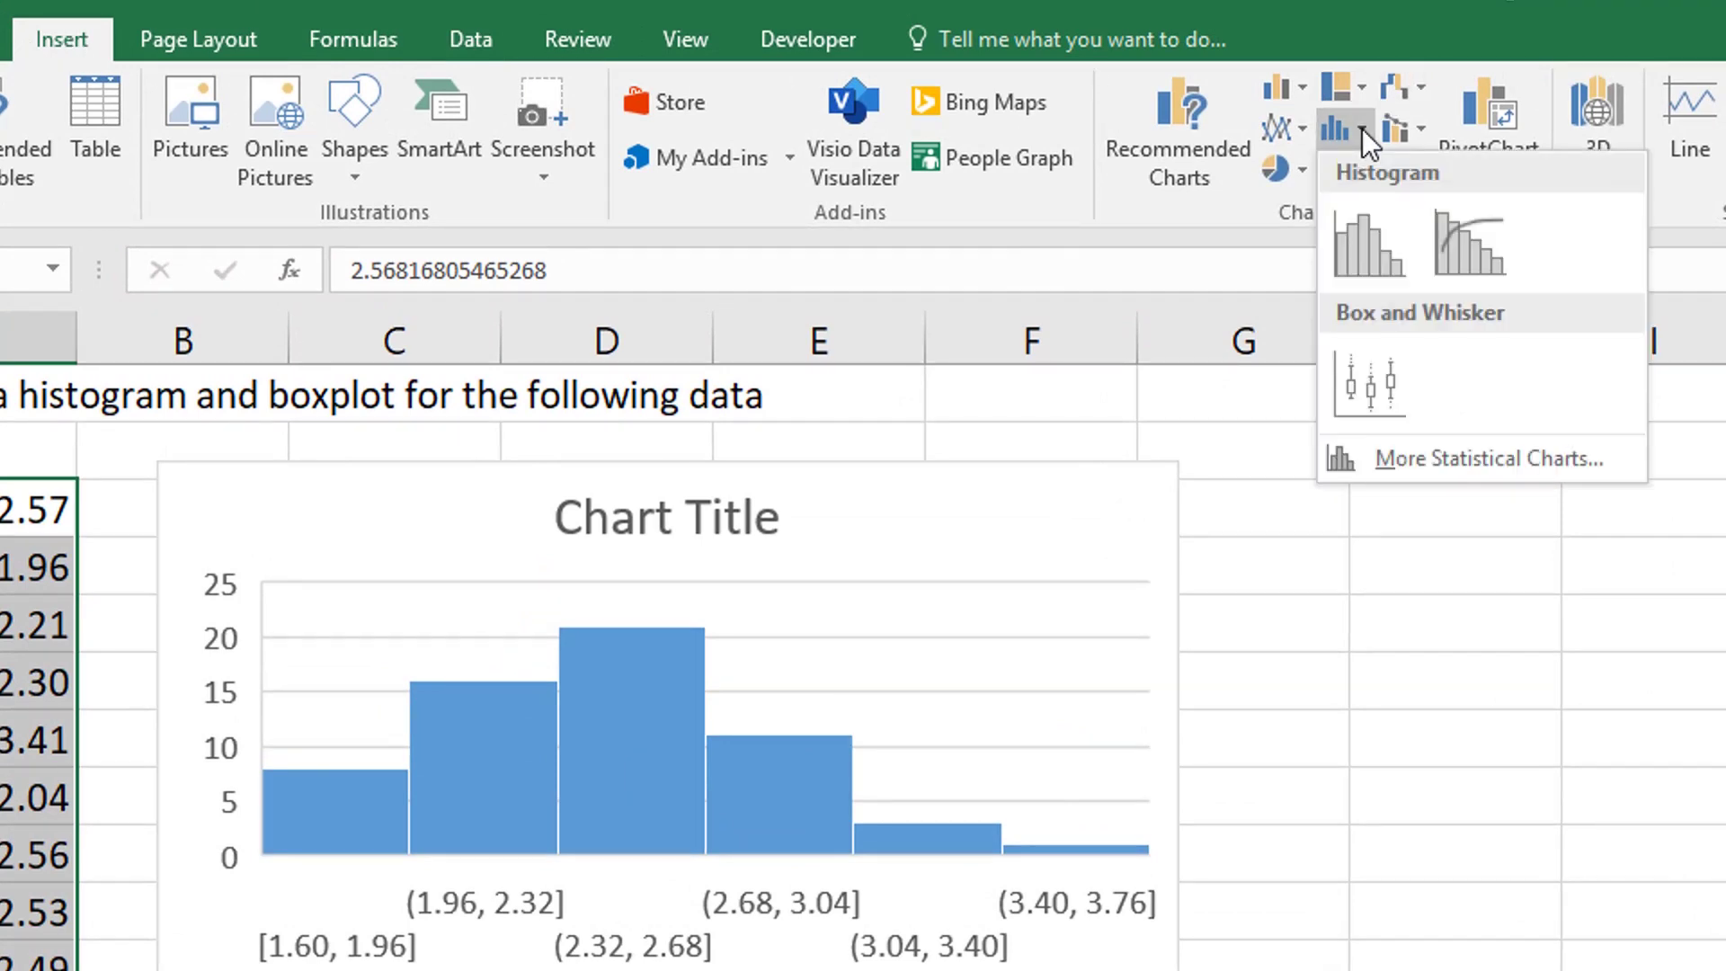
pyautogui.click(1363, 376)
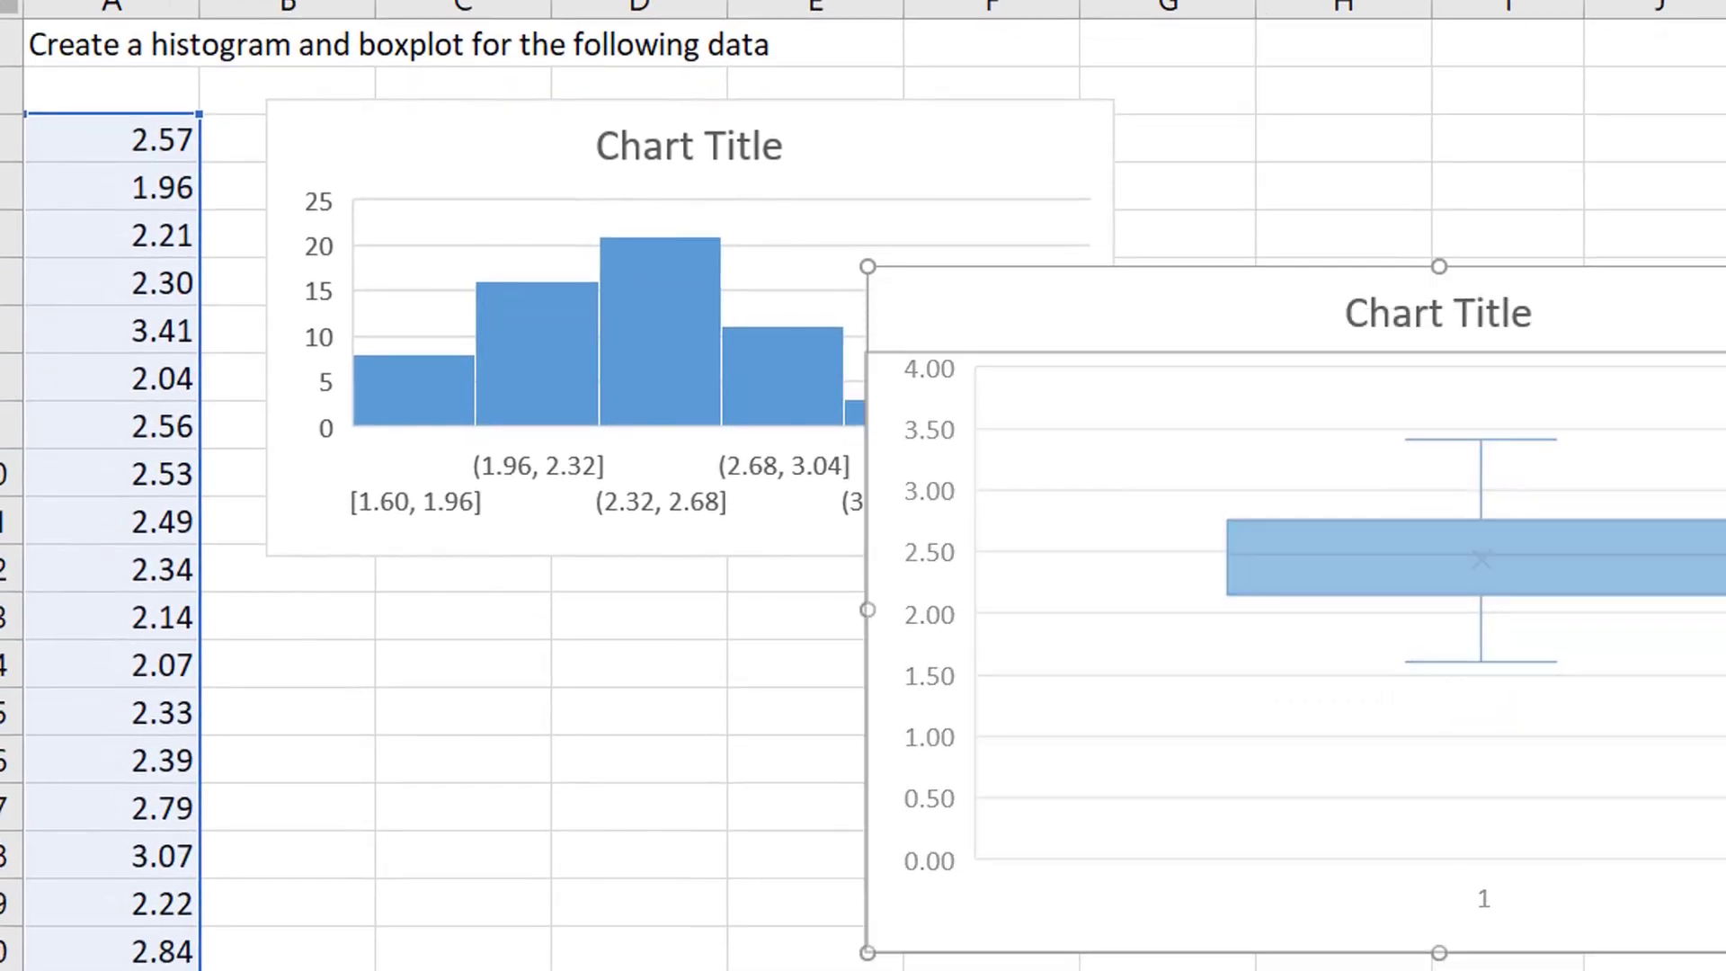
pyautogui.moveTo(1722, 268); pyautogui.dragTo(1696, 553)
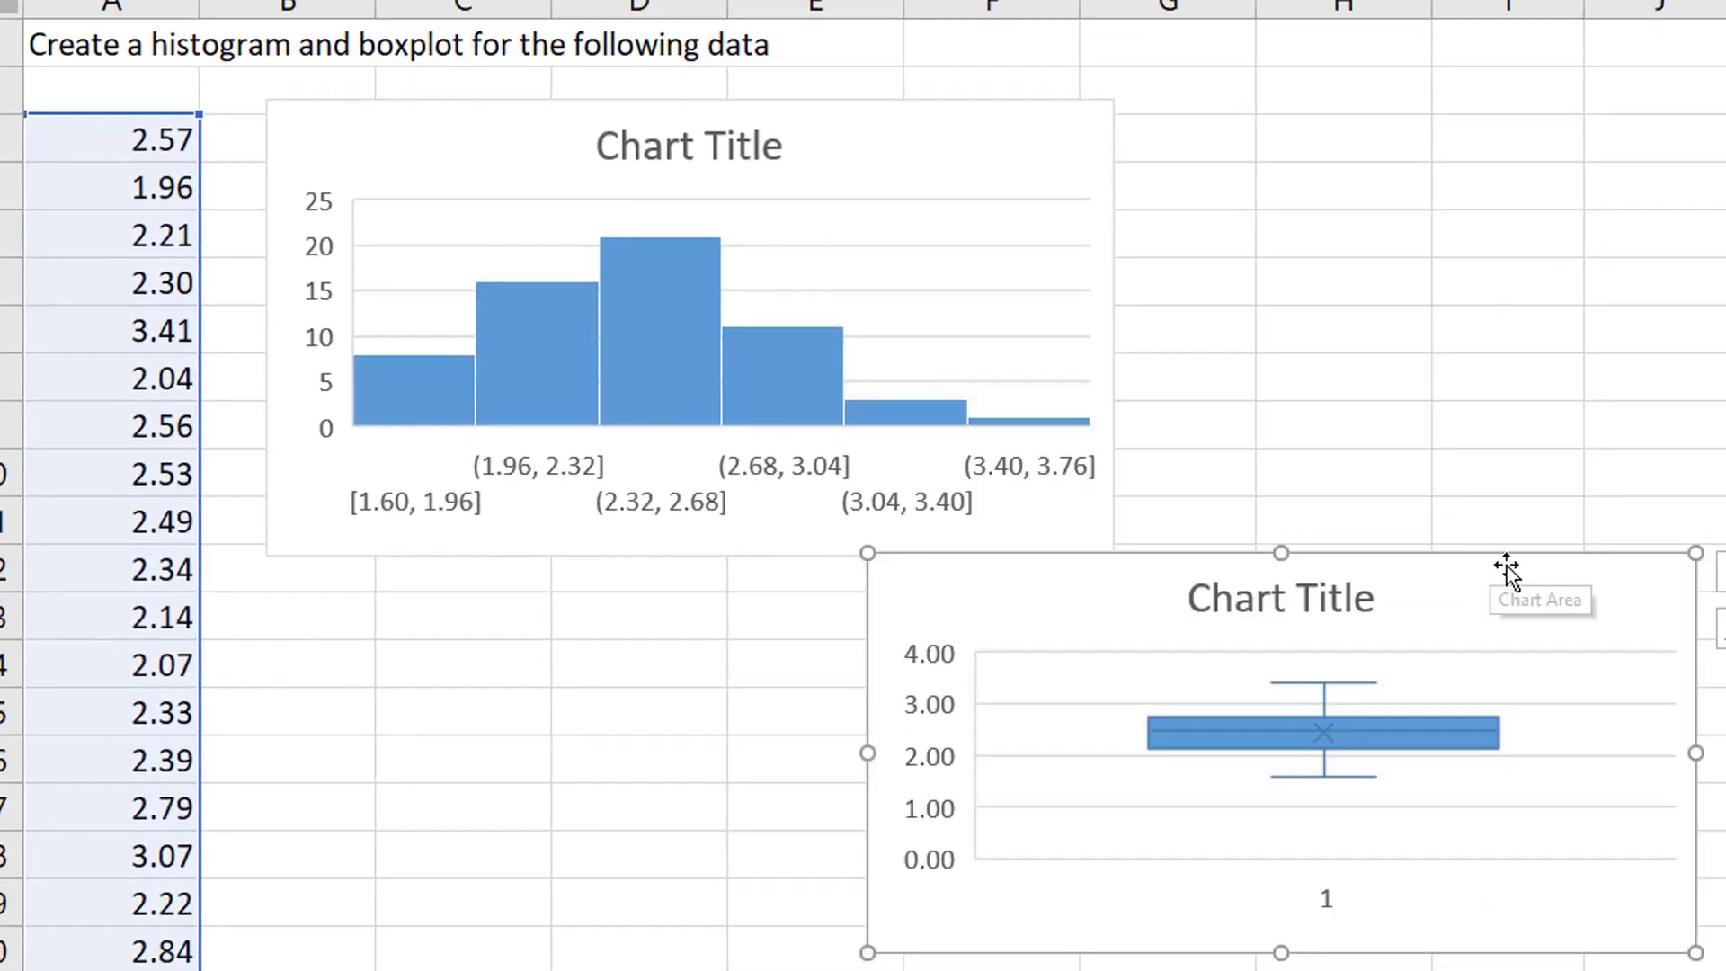
pyautogui.moveTo(1507, 566)
pyautogui.mouseDown()
pyautogui.moveTo(956, 566)
pyautogui.moveTo(914, 583)
pyautogui.mouseUp()
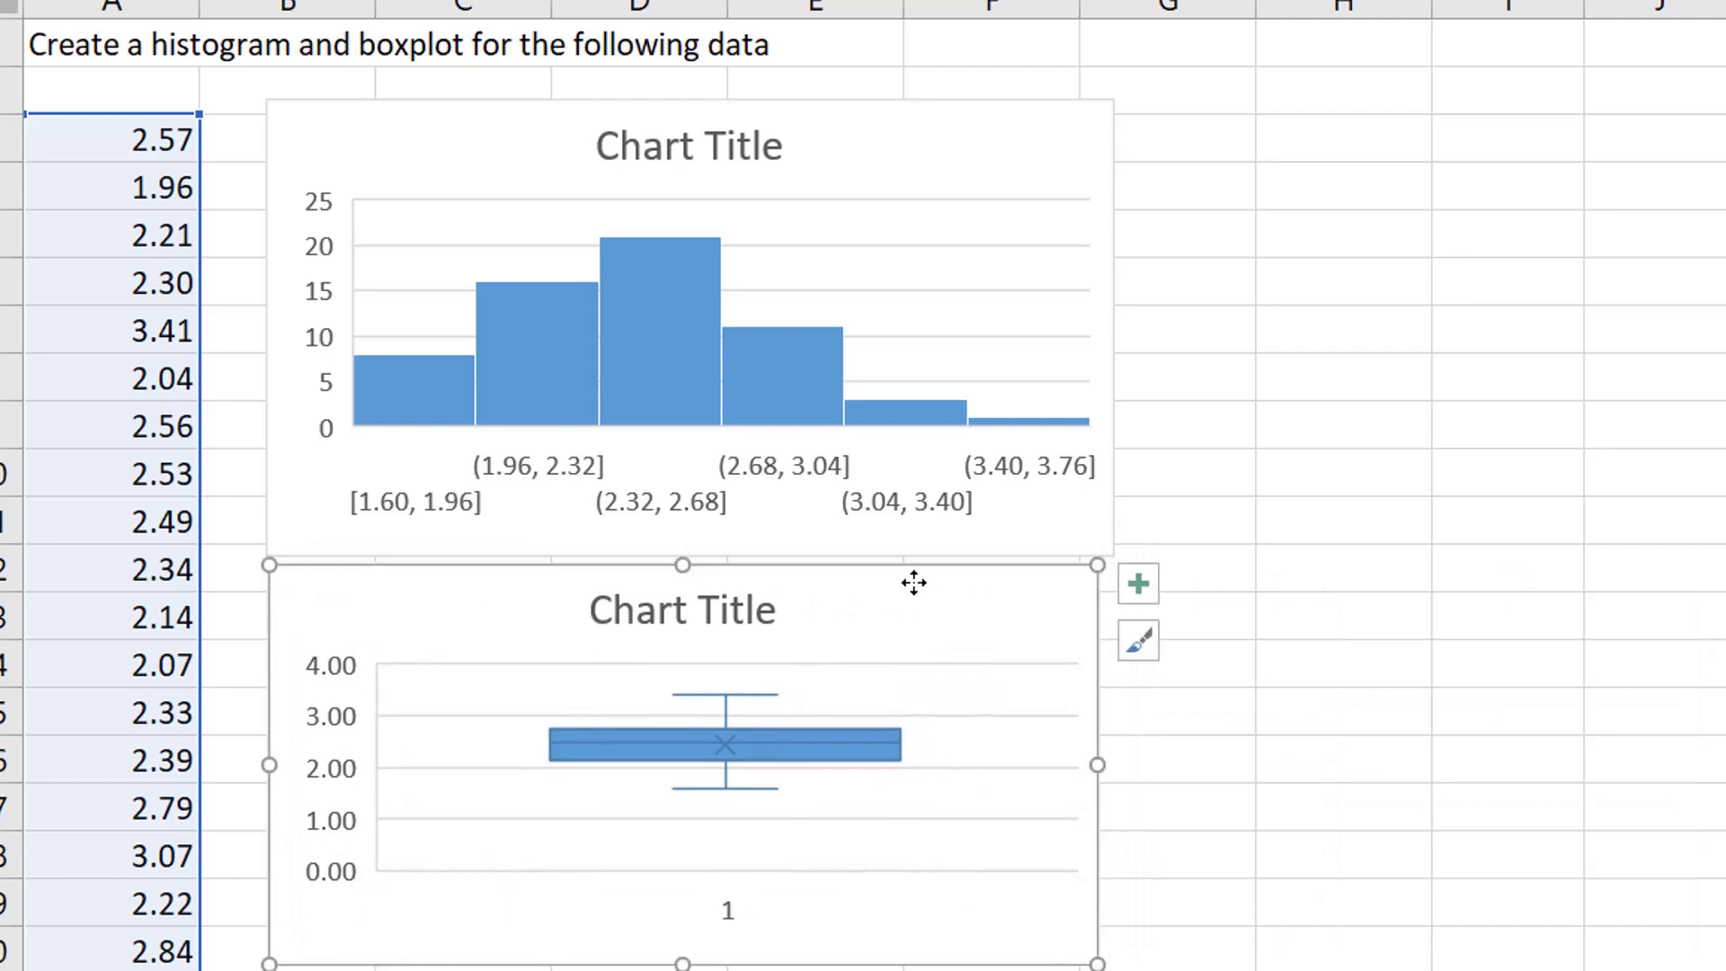
pyautogui.click(1321, 691)
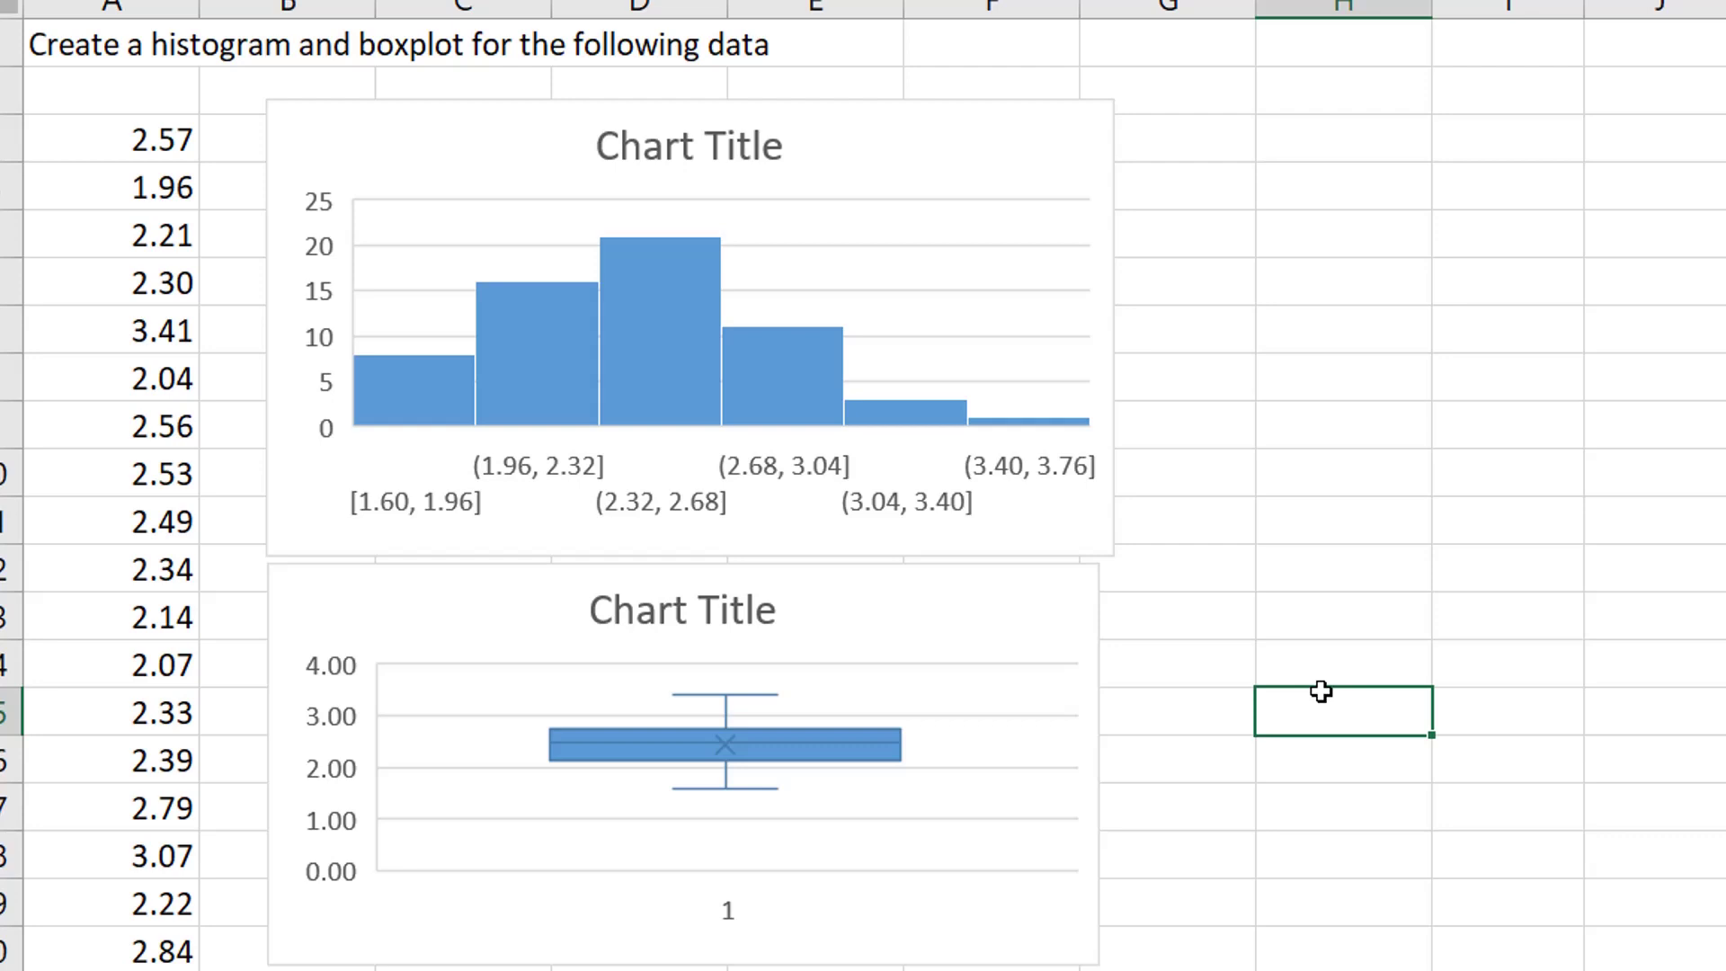
# Title the histogram 'Histogram of my data'
pyautogui.click(706, 622)
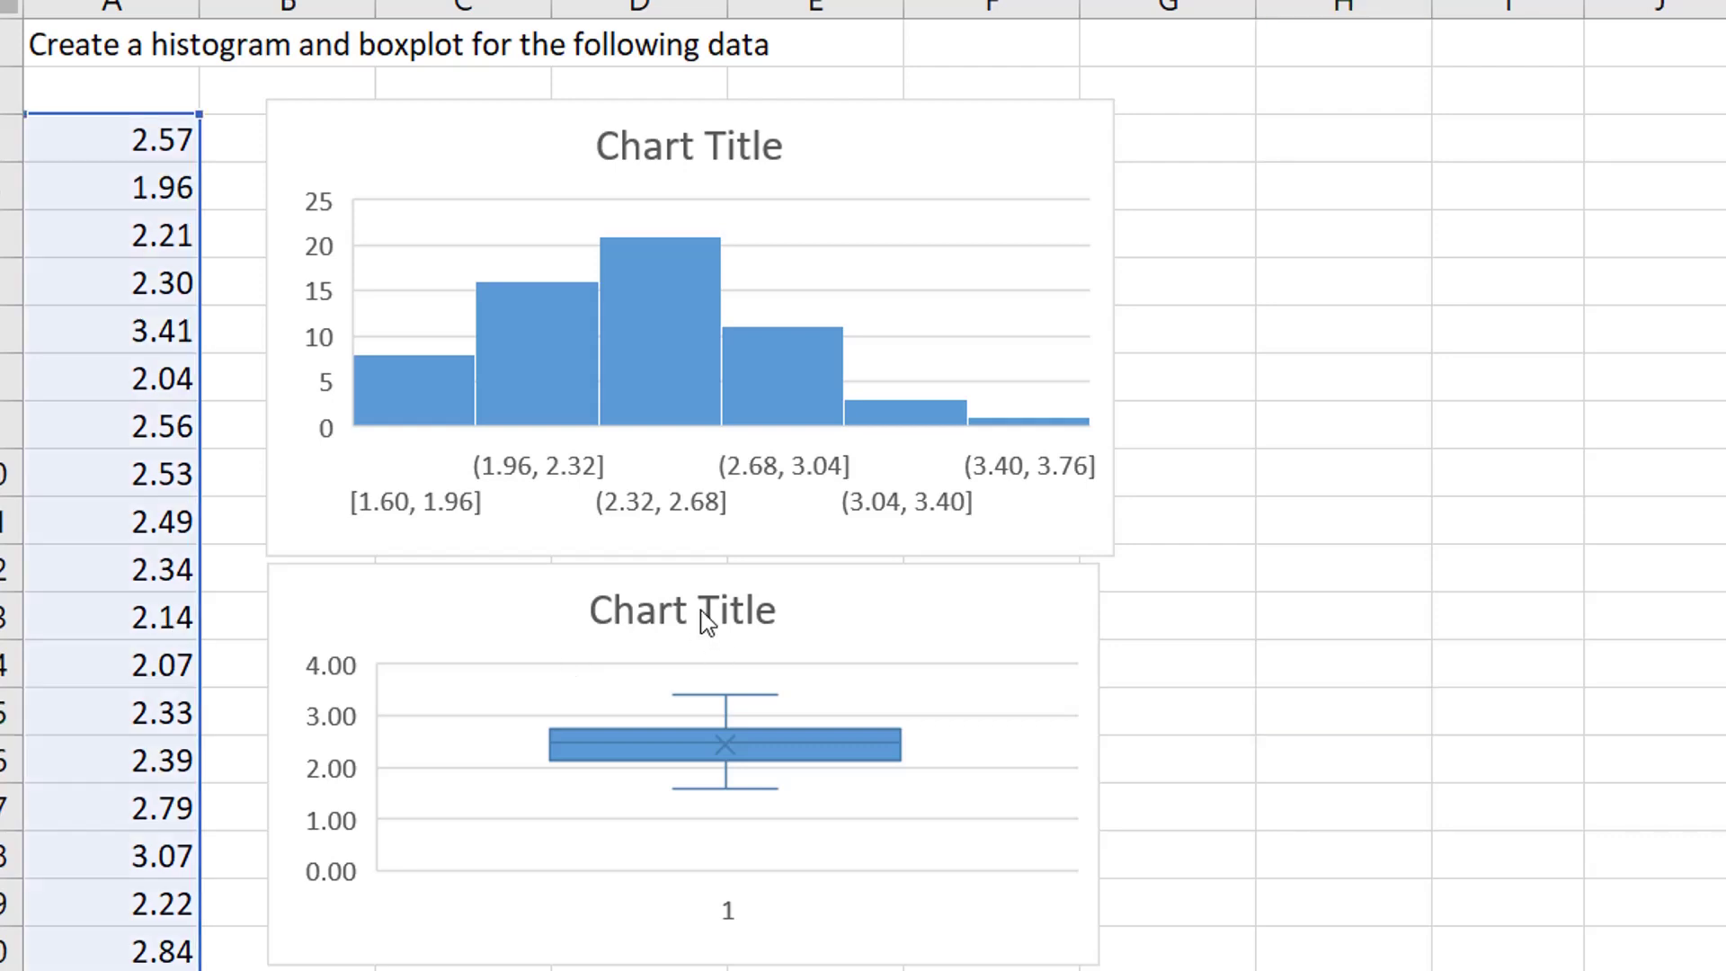
pyautogui.click(706, 622)
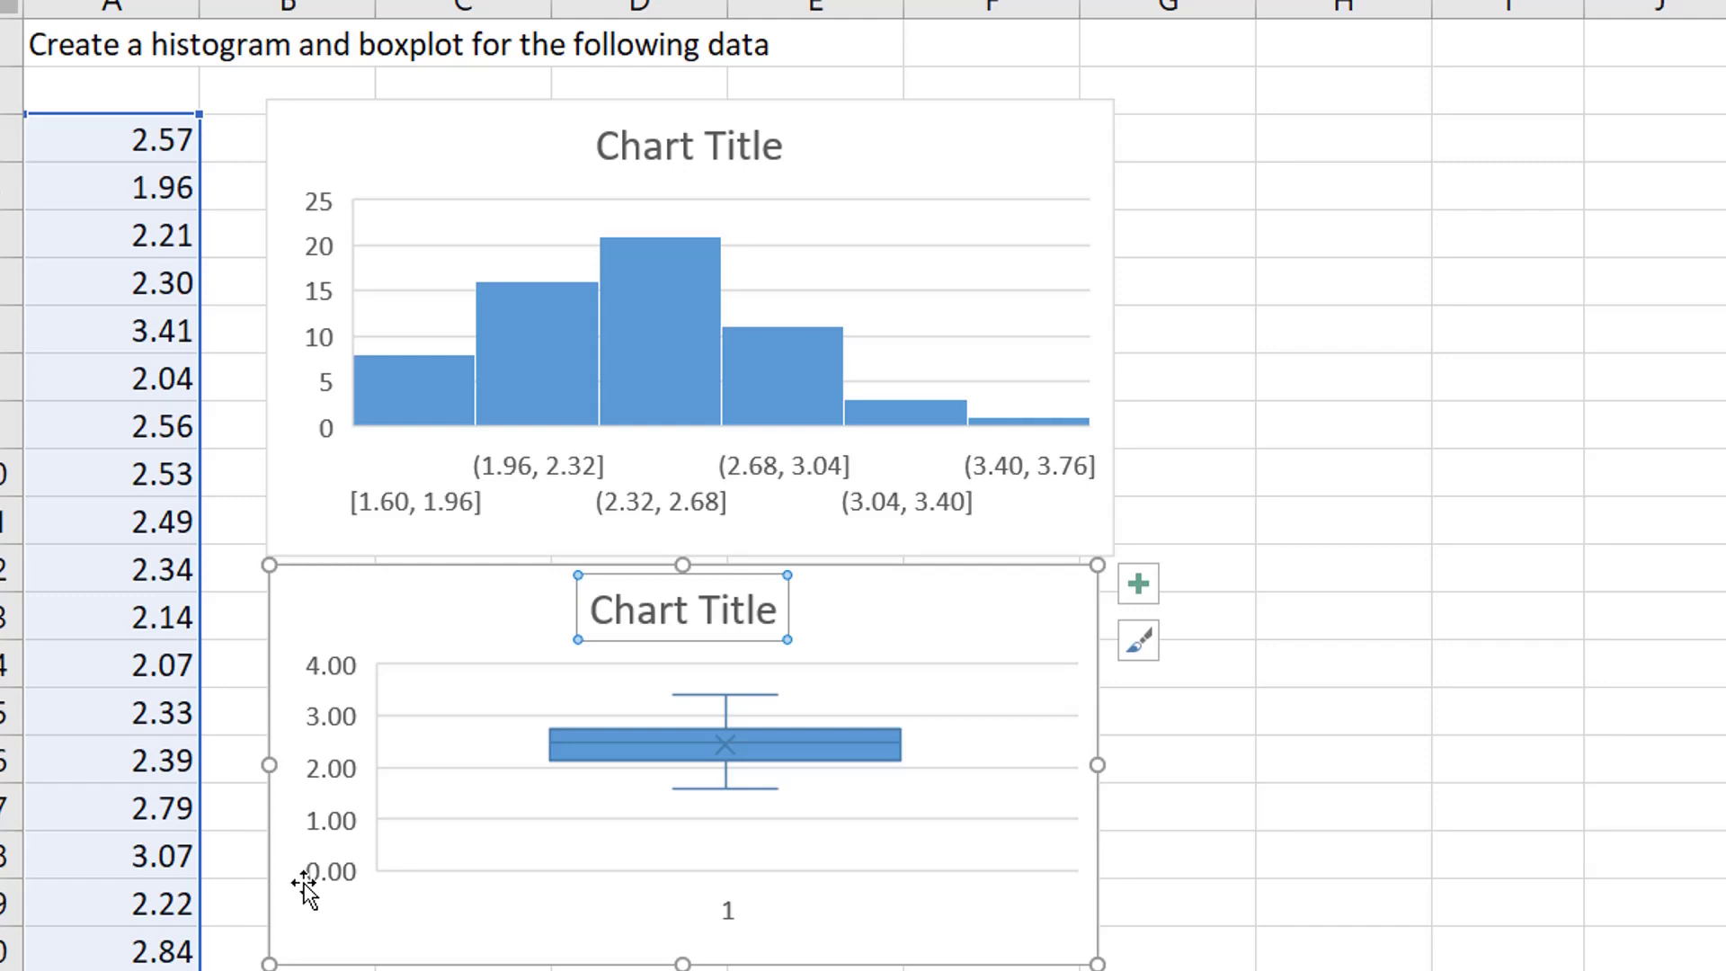
pyautogui.click(671, 146)
pyautogui.click(764, 144)
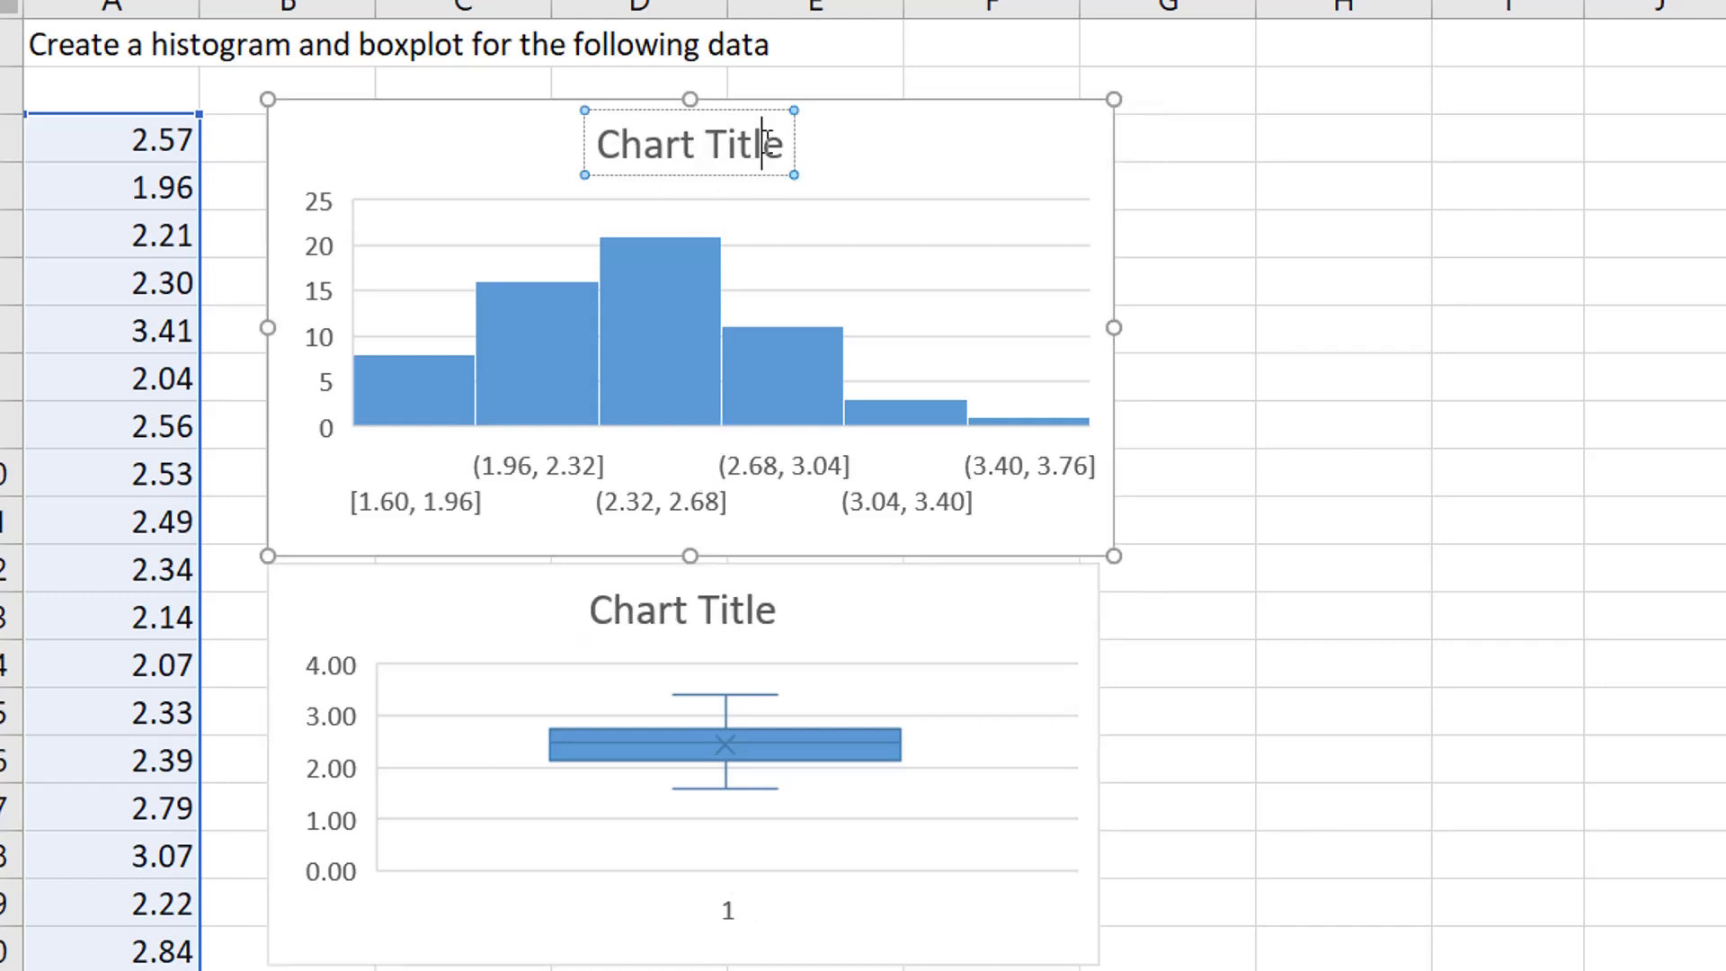
pyautogui.moveTo(779, 144); pyautogui.dragTo(596, 144)
pyautogui.write('Histogram of')
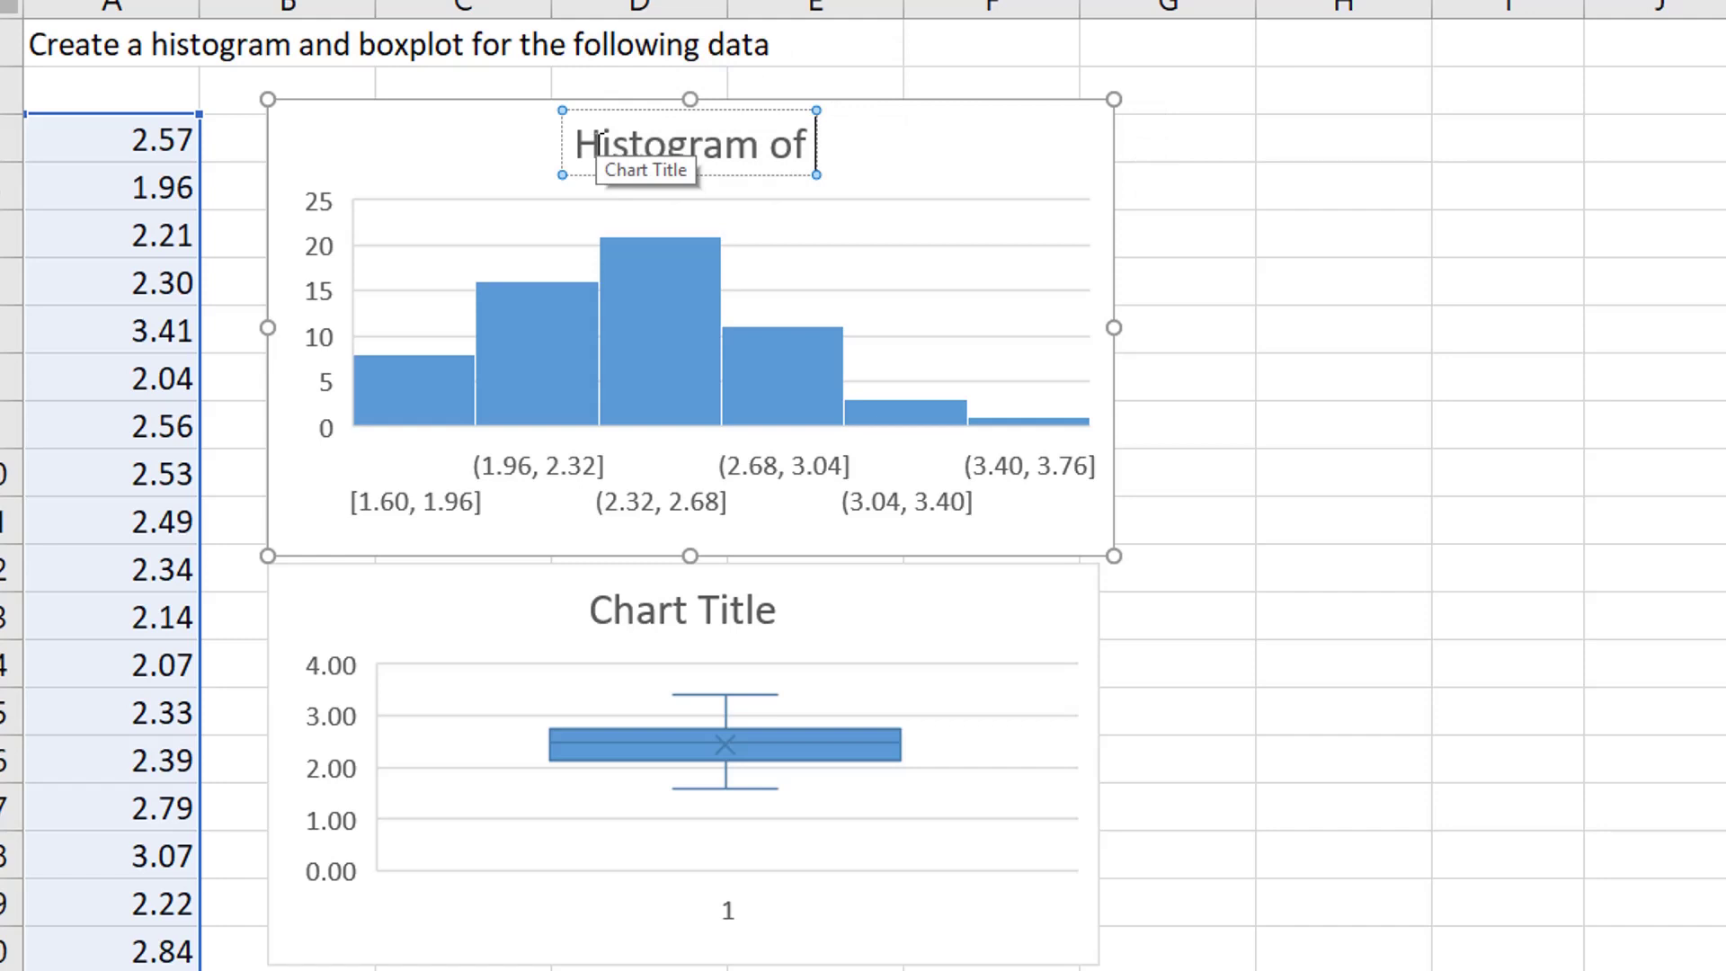
pyautogui.write(' my data')
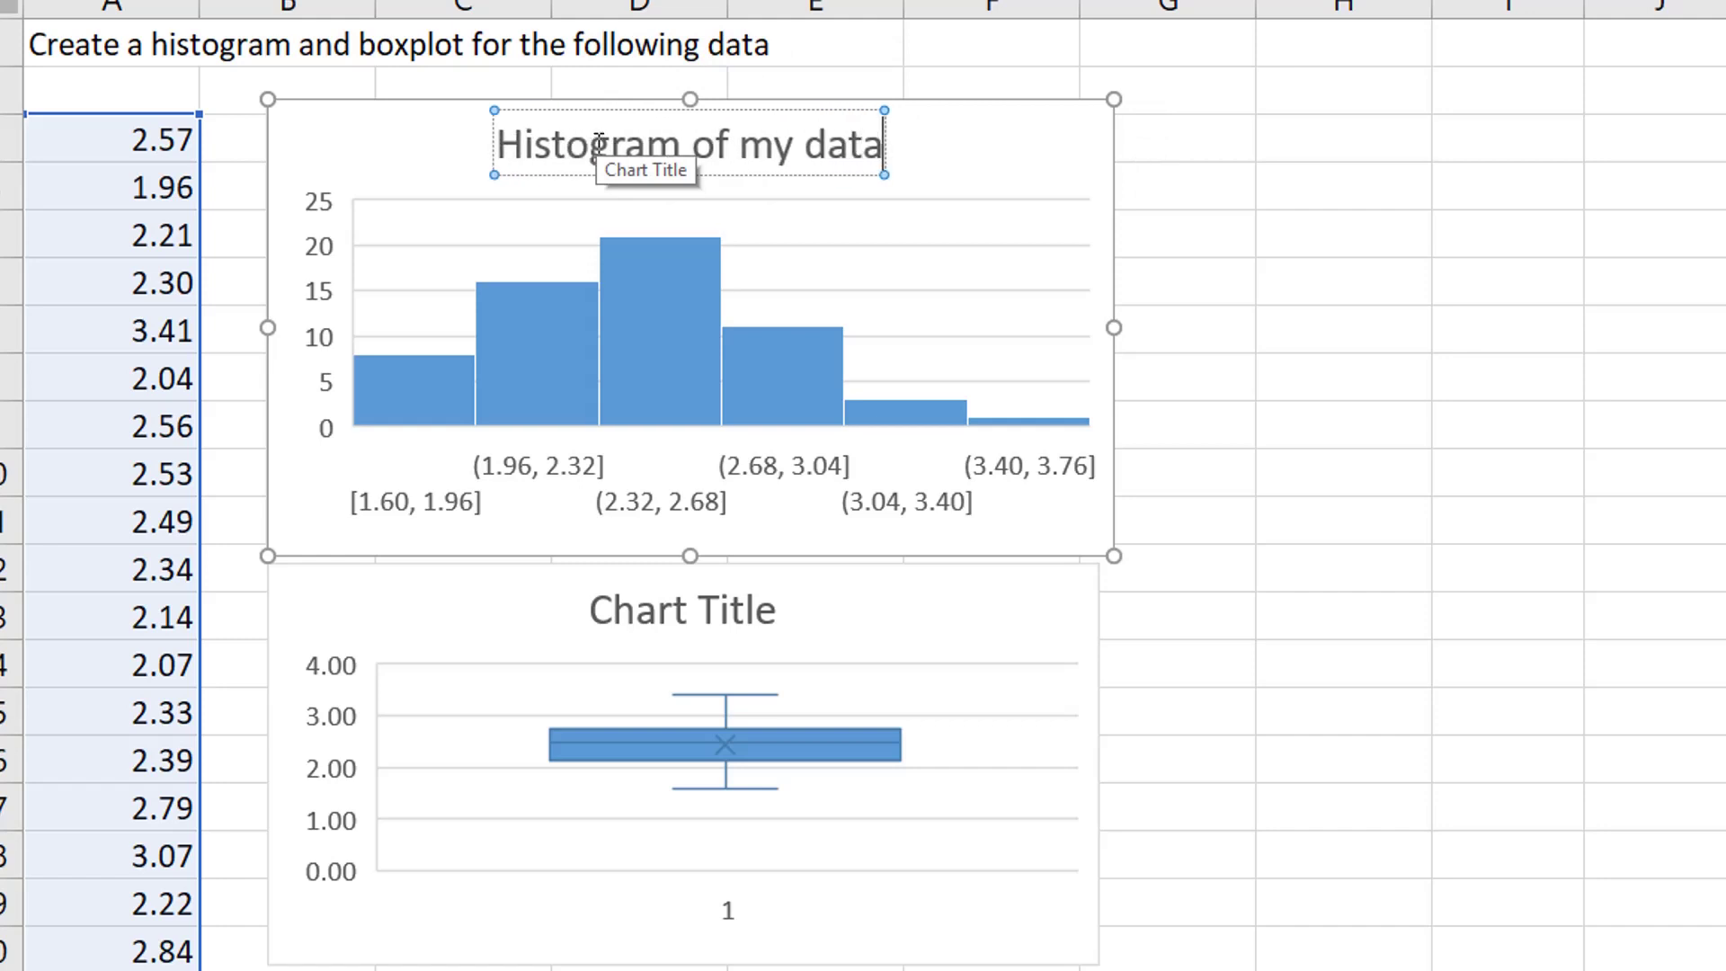
pyautogui.click(1204, 231)
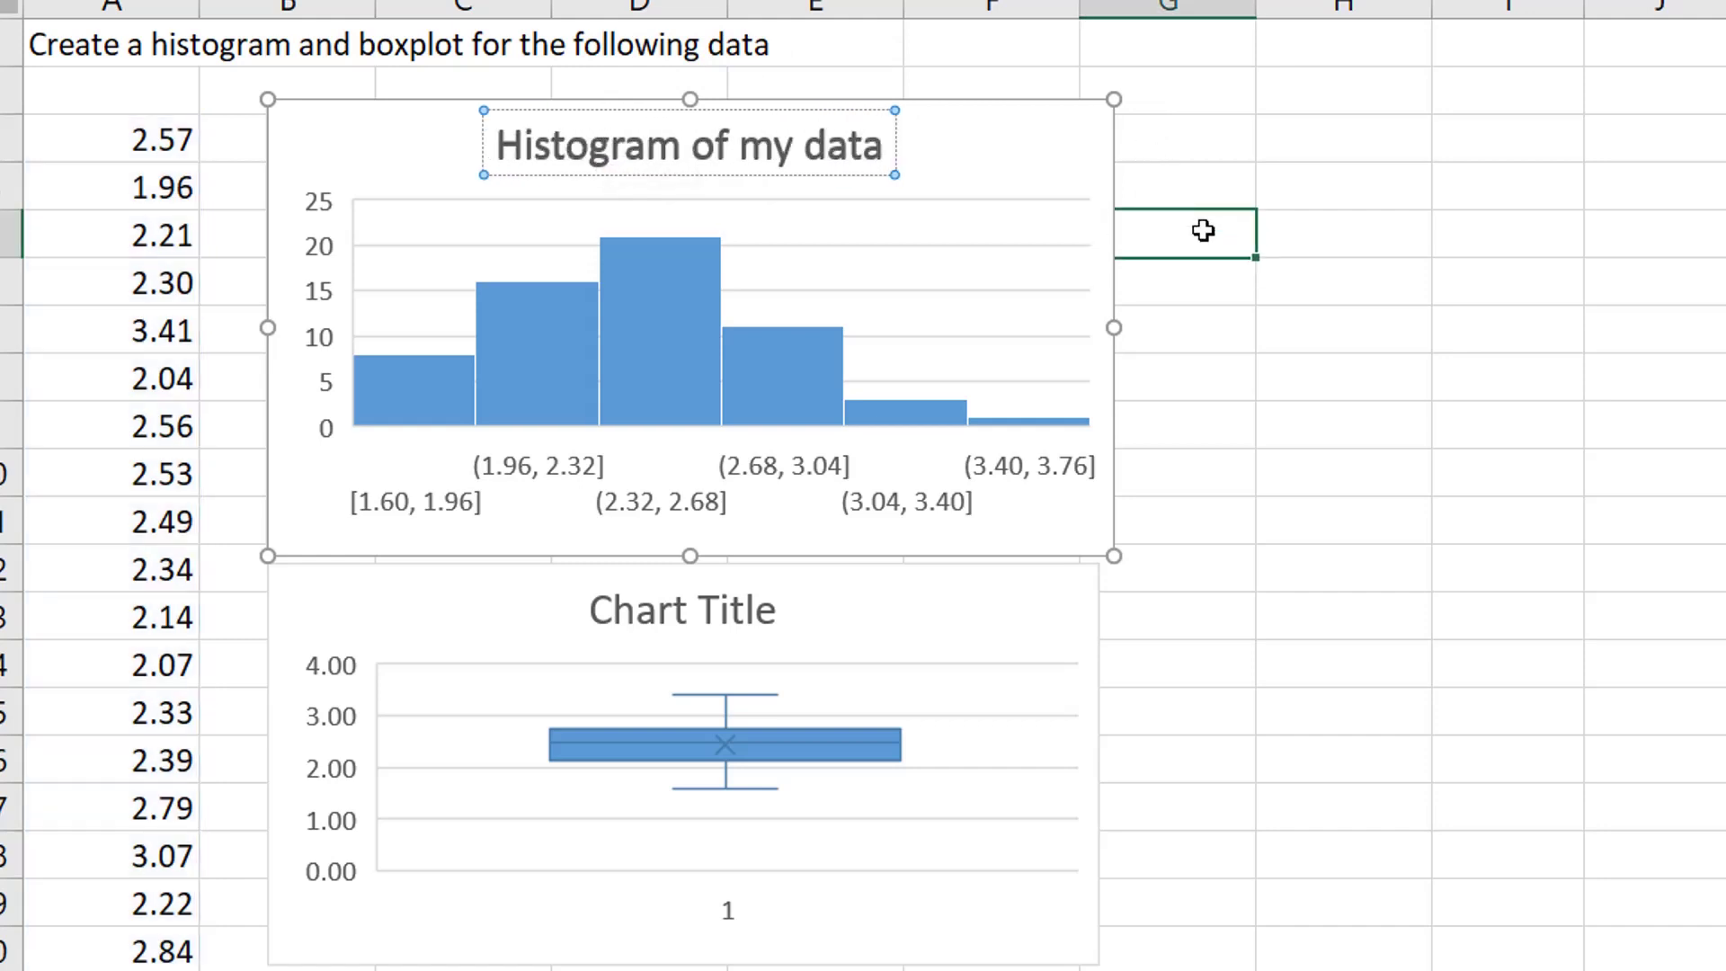
# Title the box plot 'Box Plot of my data'
pyautogui.click(725, 605)
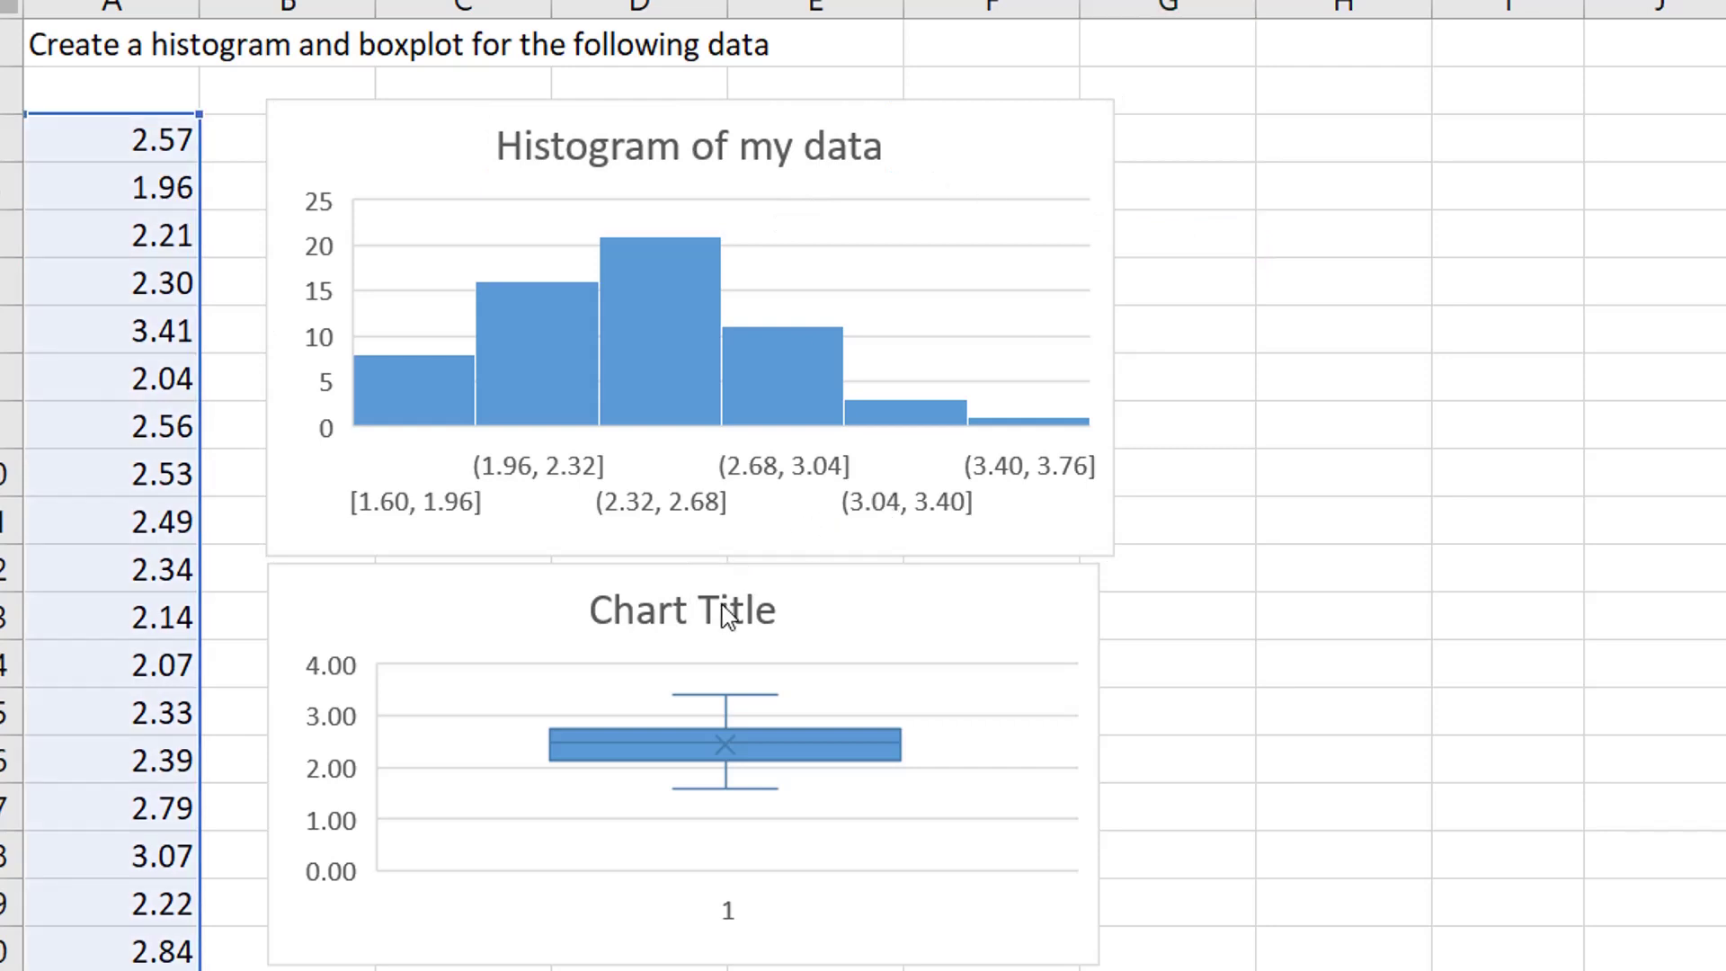
pyautogui.click(743, 610)
pyautogui.moveTo(779, 610); pyautogui.dragTo(586, 612)
pyautogui.write('Box Plot of my data')
pyautogui.click(1130, 721)
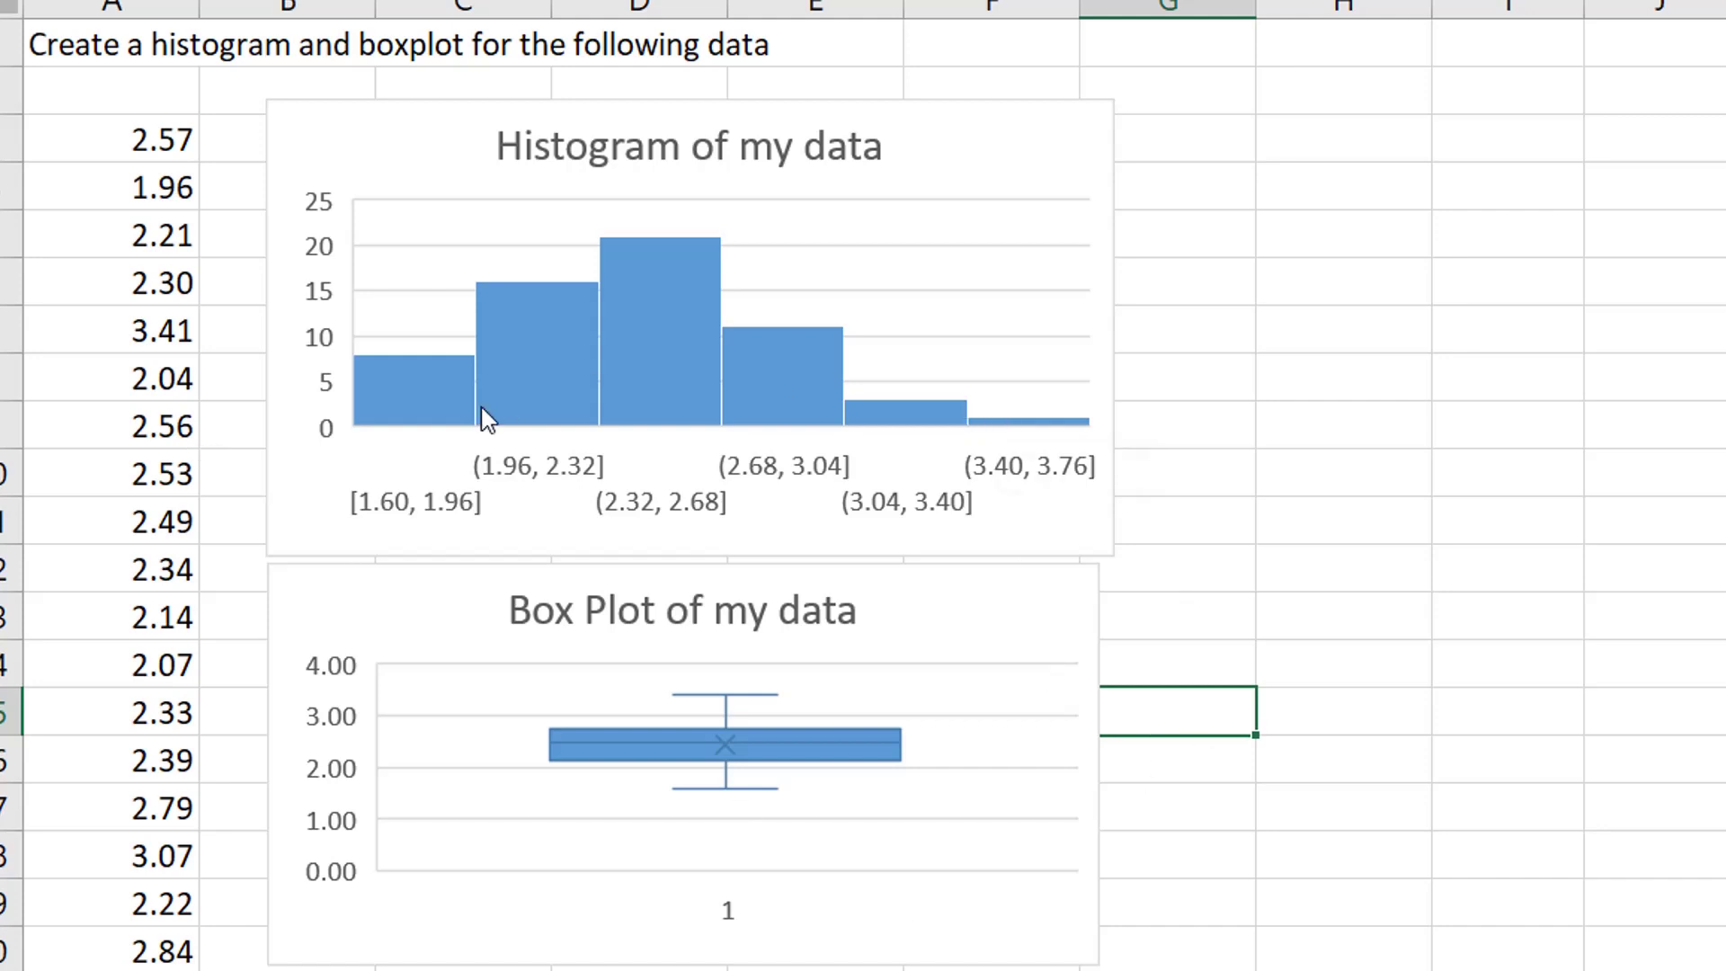
# Set the histogram's horizontal axis to a fixed number of bins, trying 10 then settling on 5
pyautogui.click(549, 332)
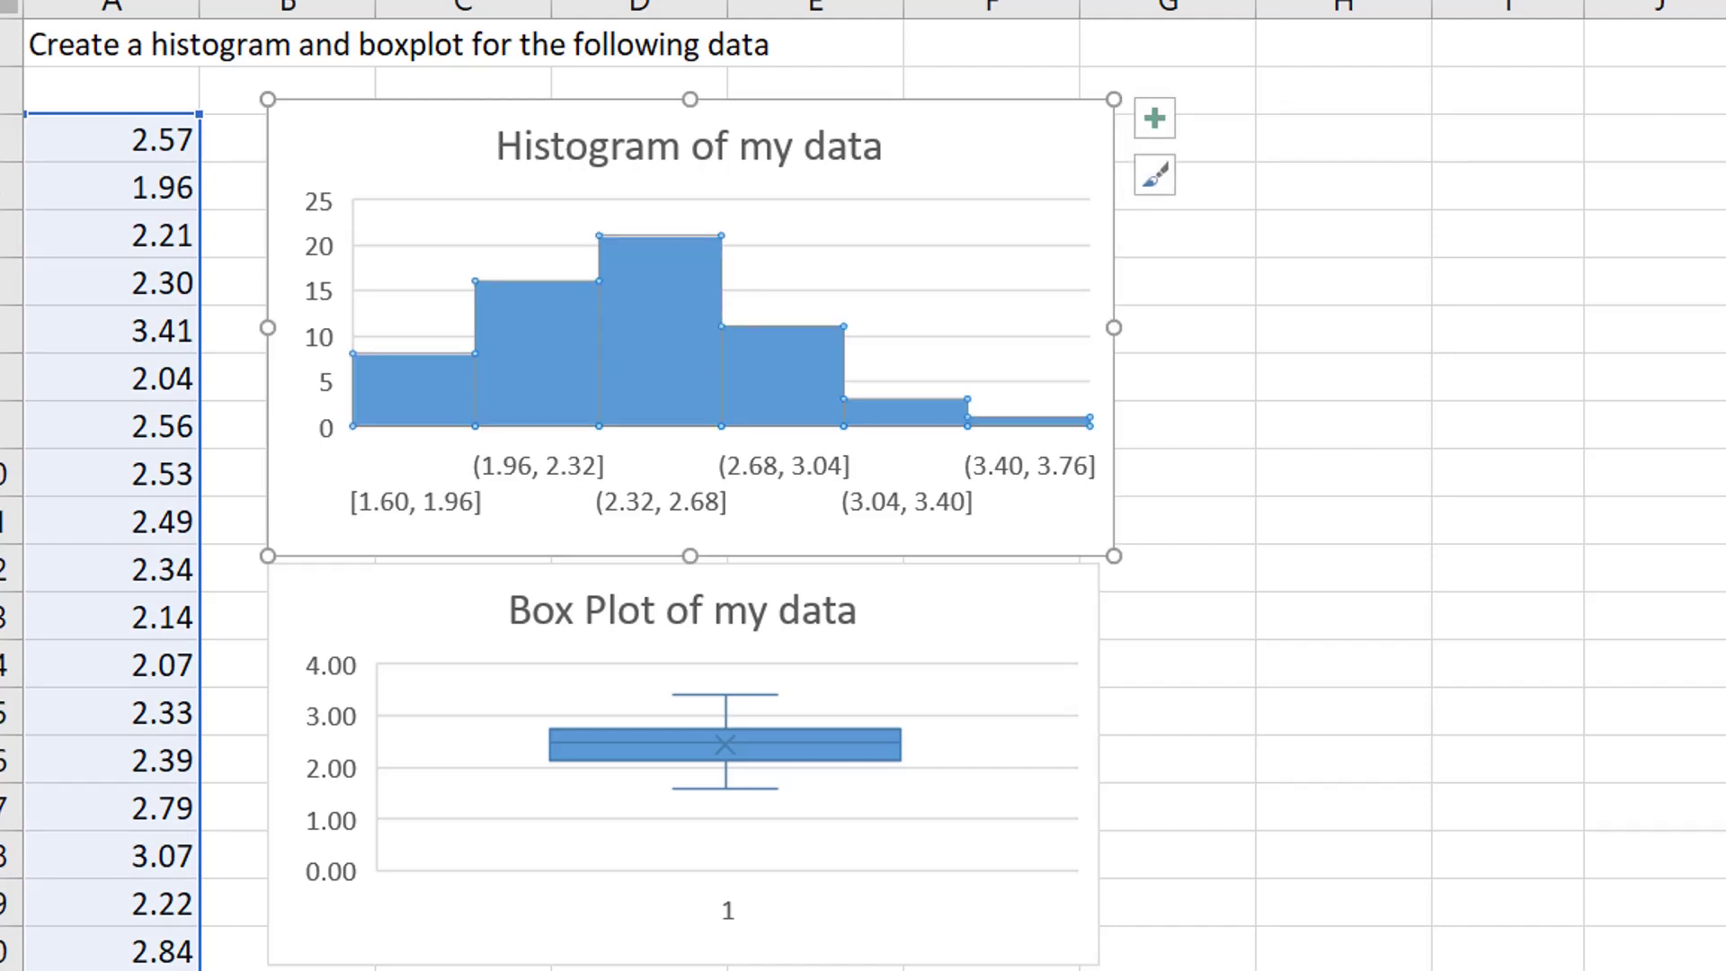
pyautogui.click(679, 506)
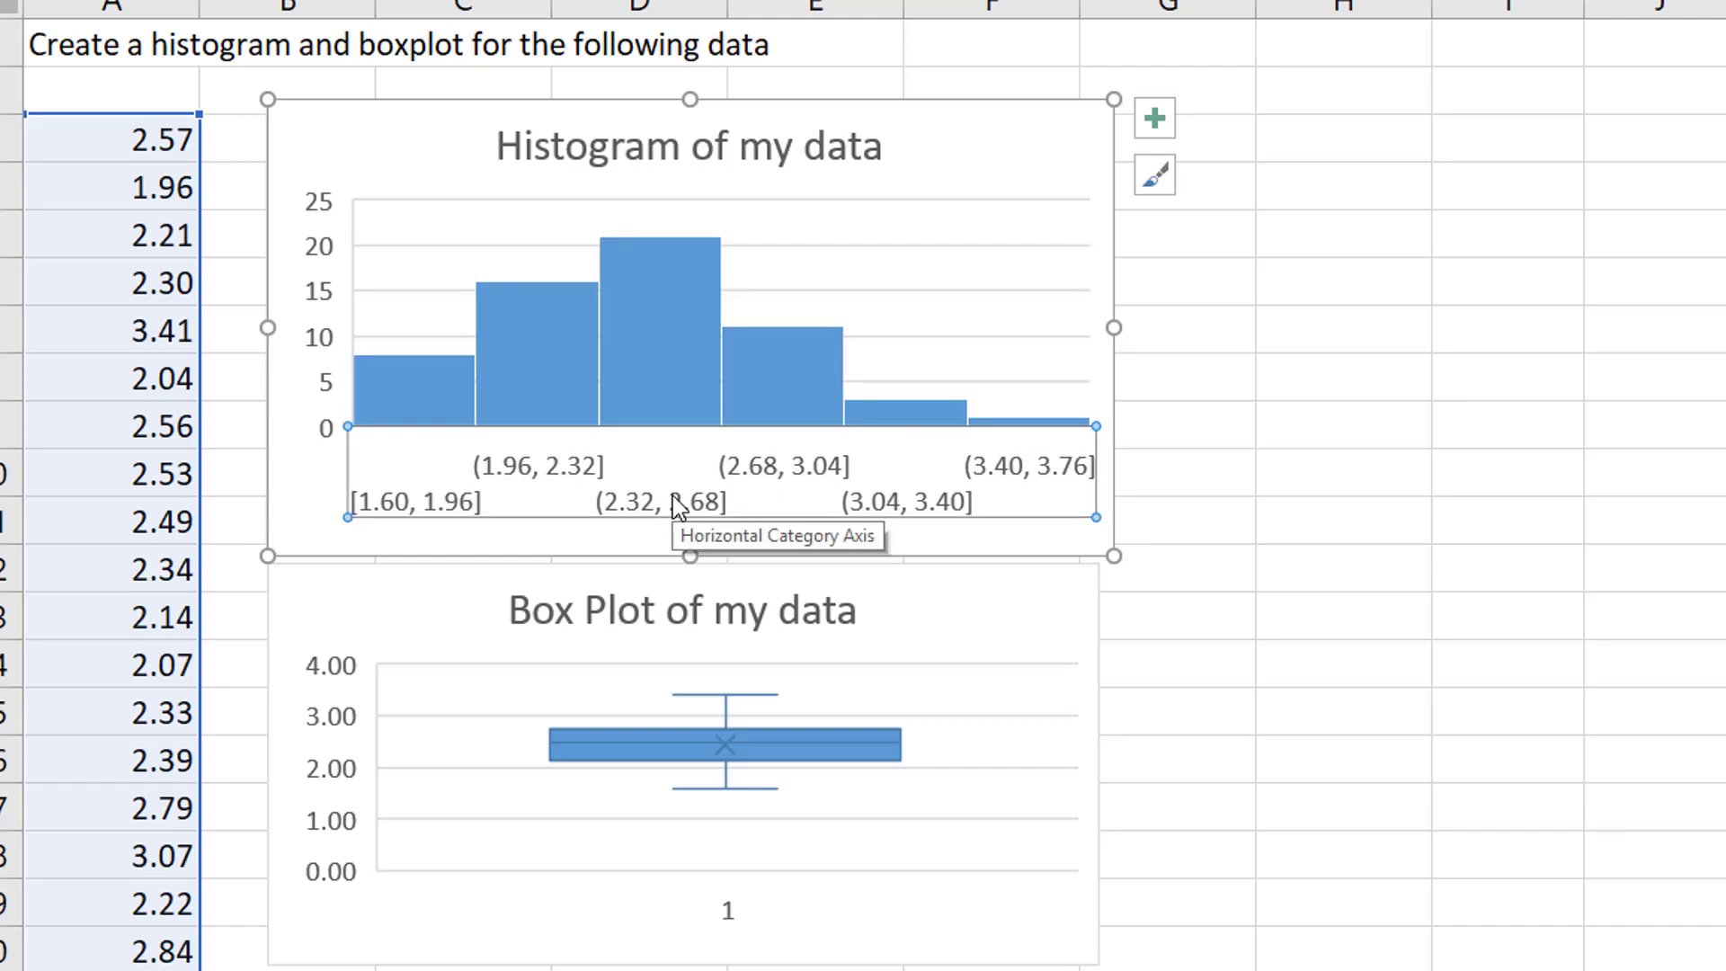
pyautogui.rightClick(679, 506)
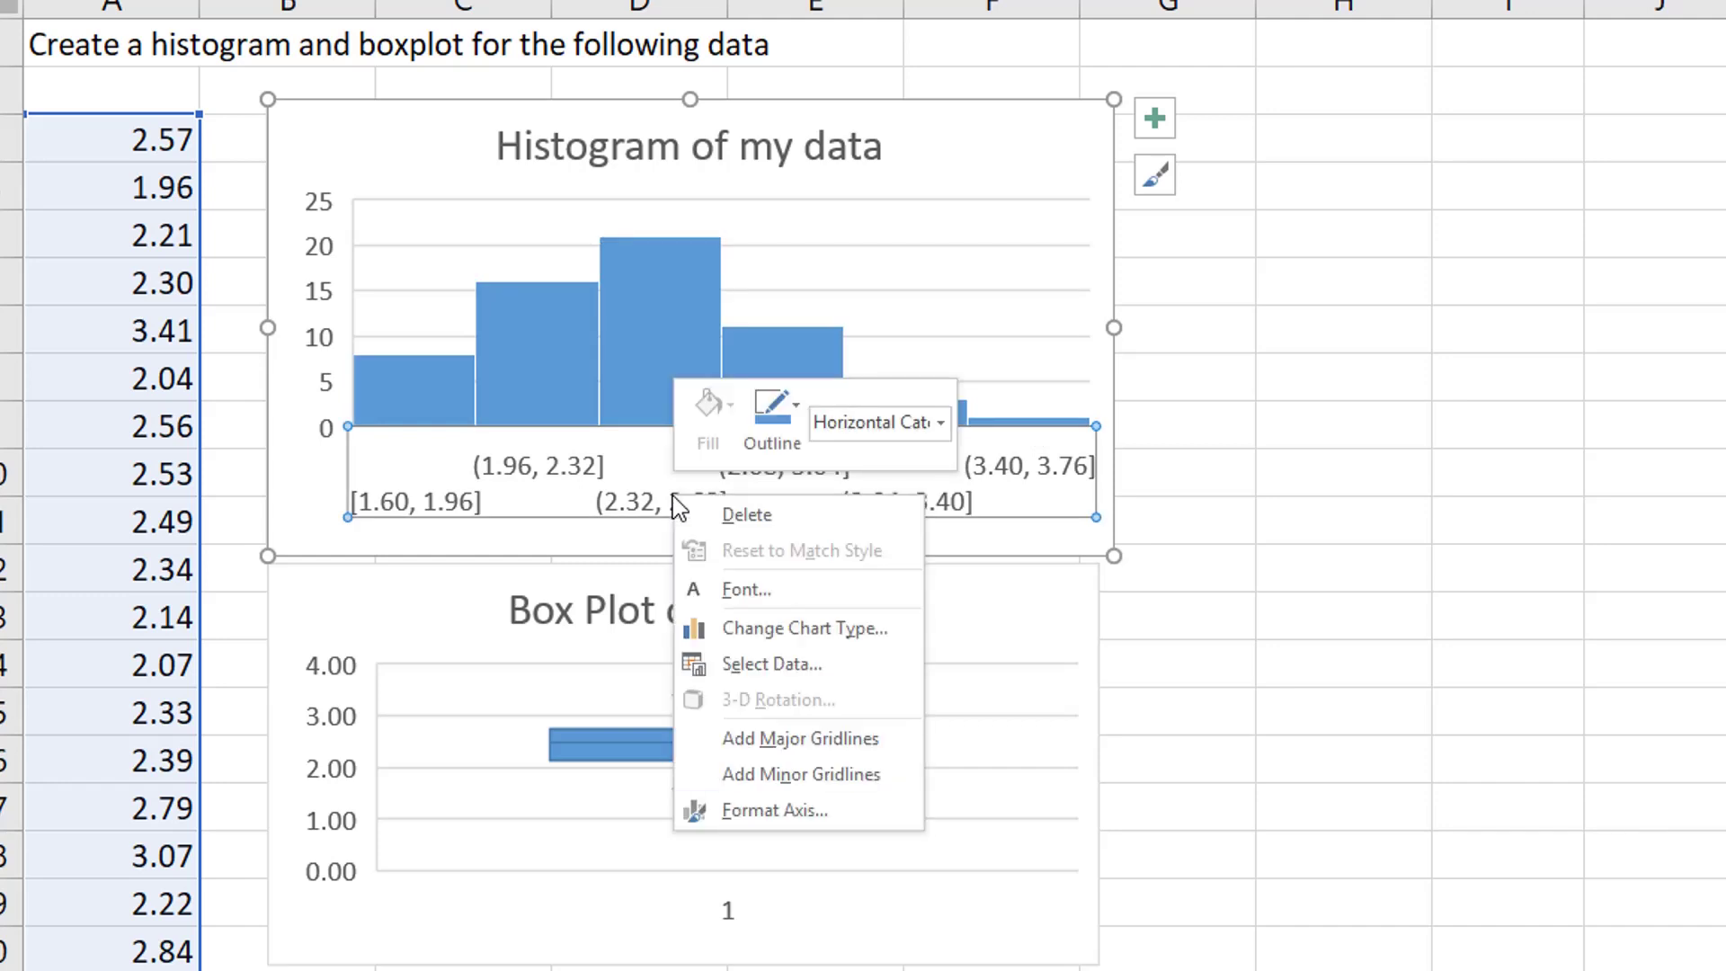
pyautogui.click(760, 812)
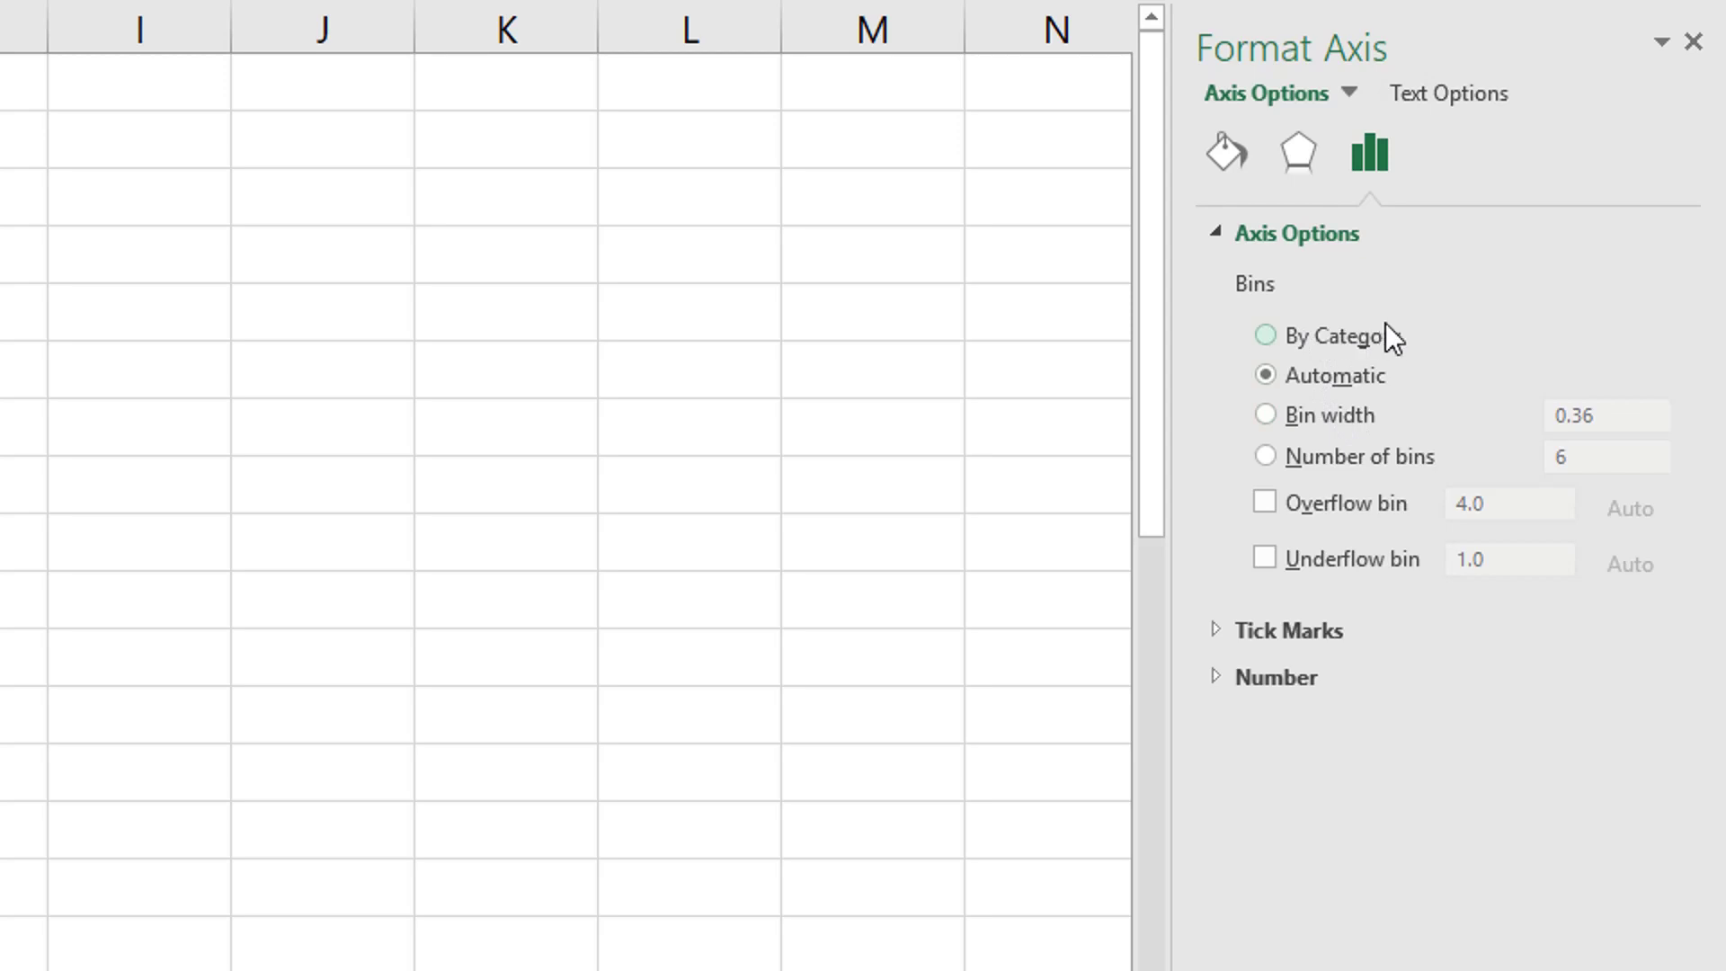
pyautogui.click(1281, 452)
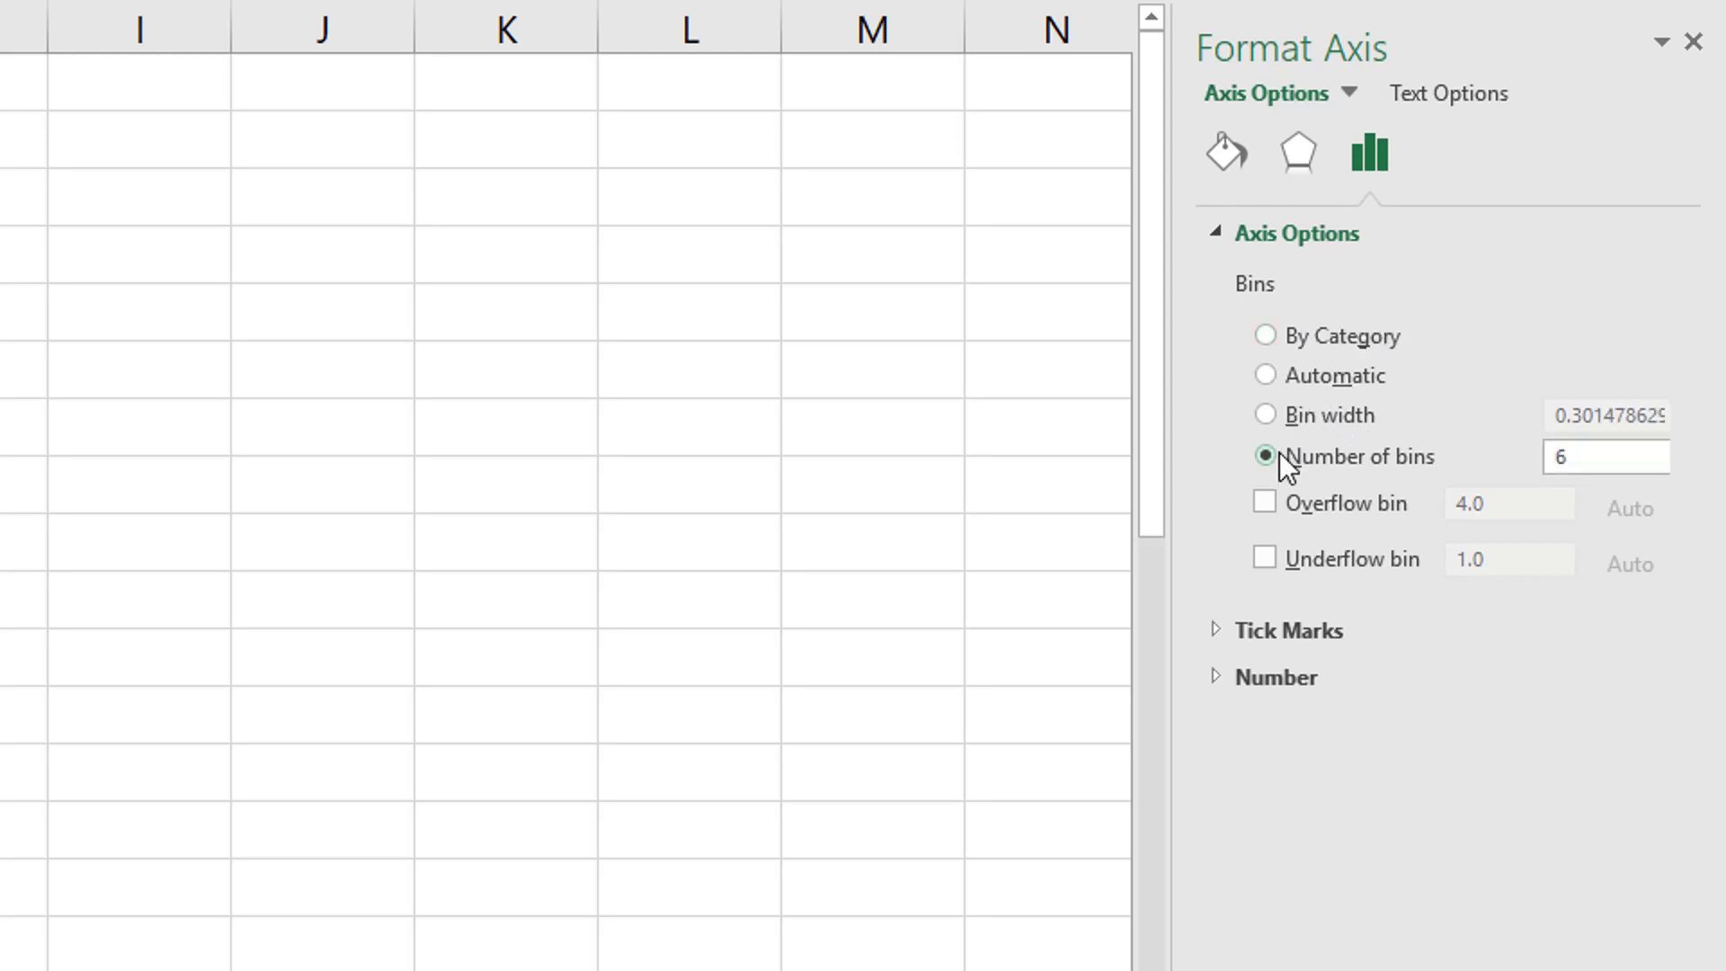
pyautogui.click(1600, 460)
pyautogui.press('BackSpace')
pyautogui.write('10')
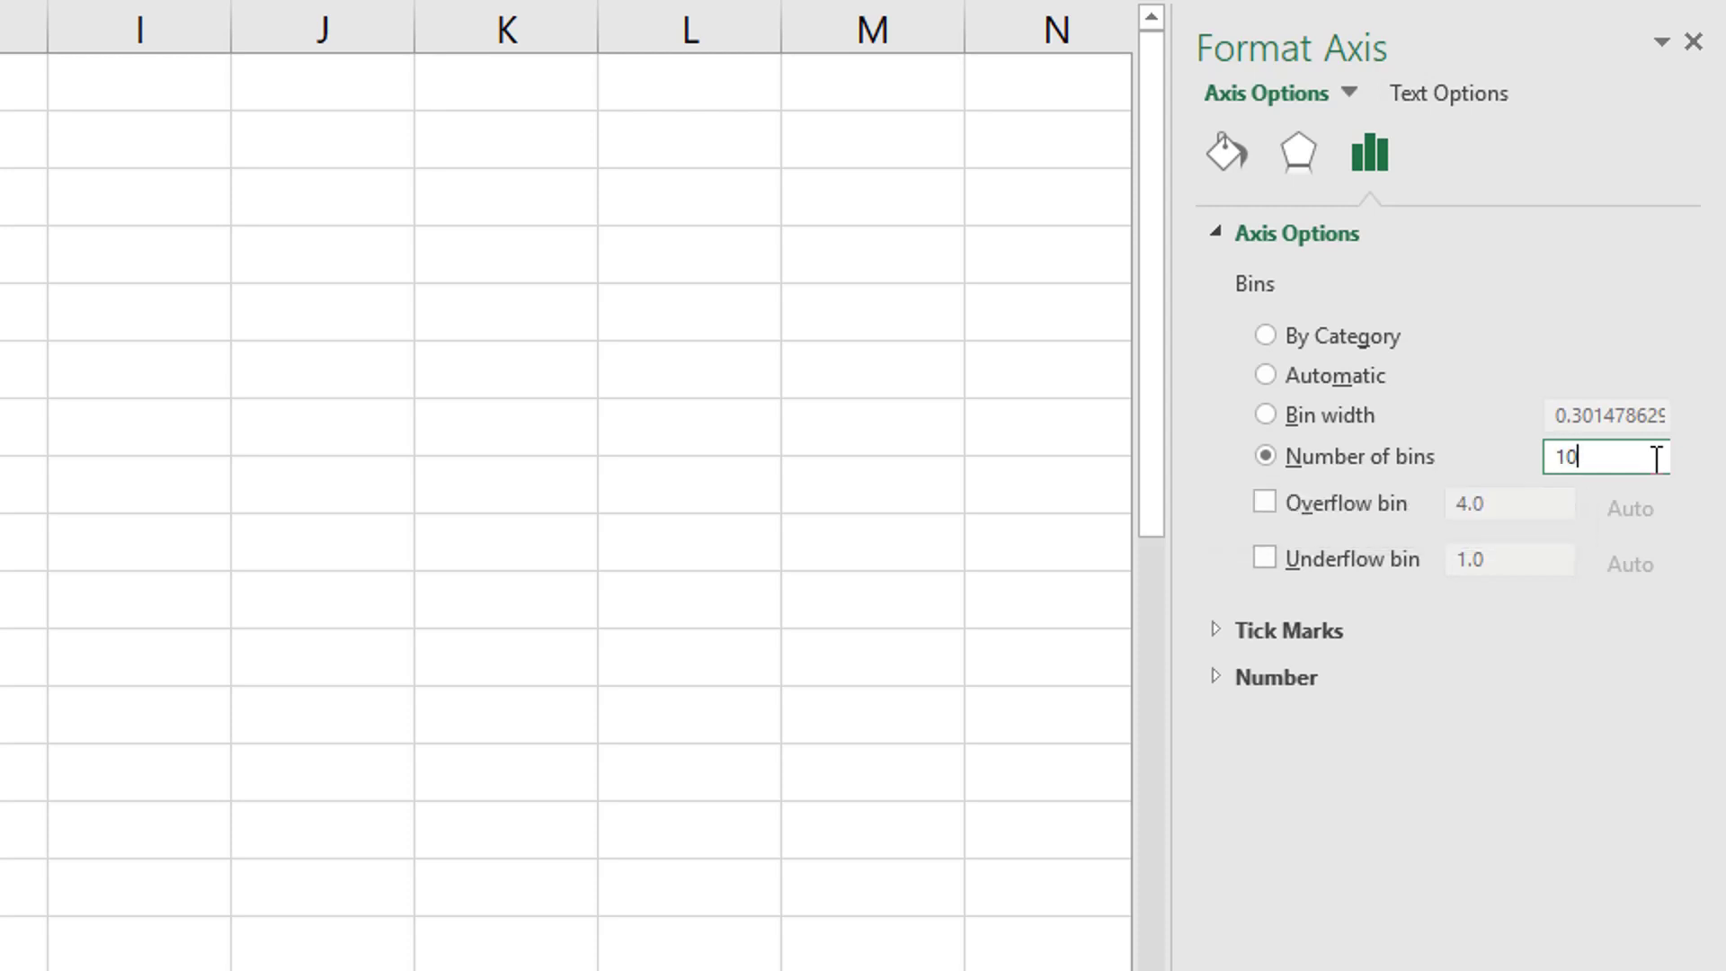
pyautogui.press('Return')
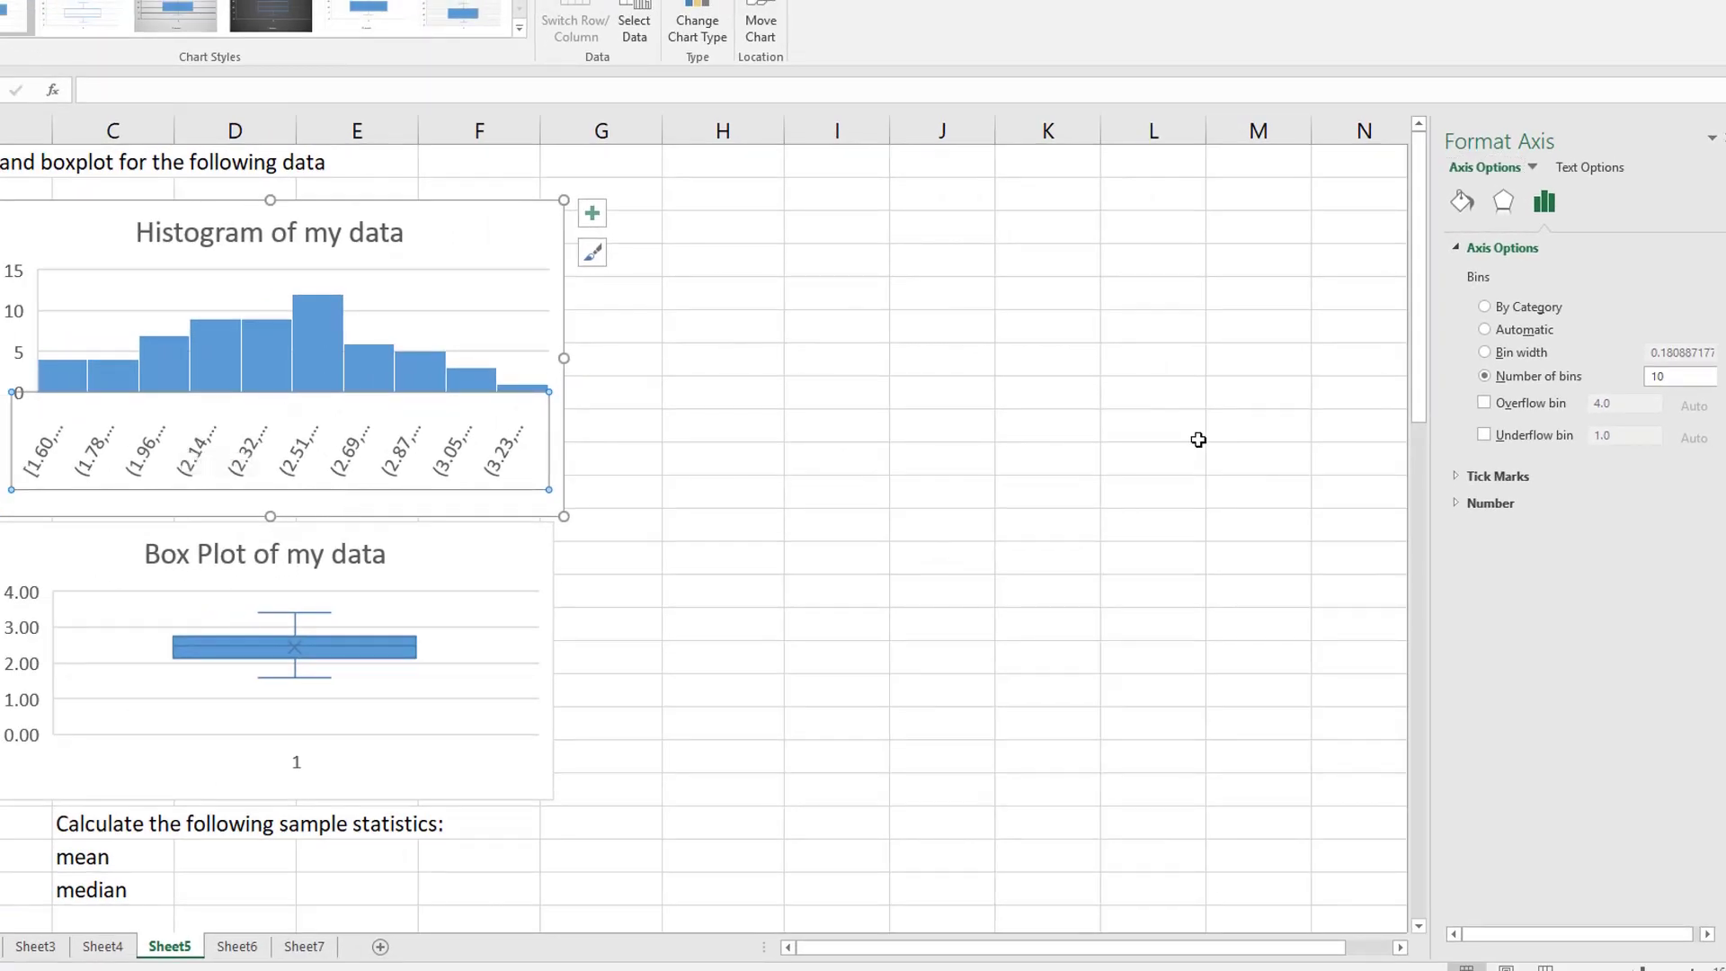
pyautogui.moveTo(1684, 377); pyautogui.dragTo(1610, 385)
pyautogui.write('5')
pyautogui.press('Return')
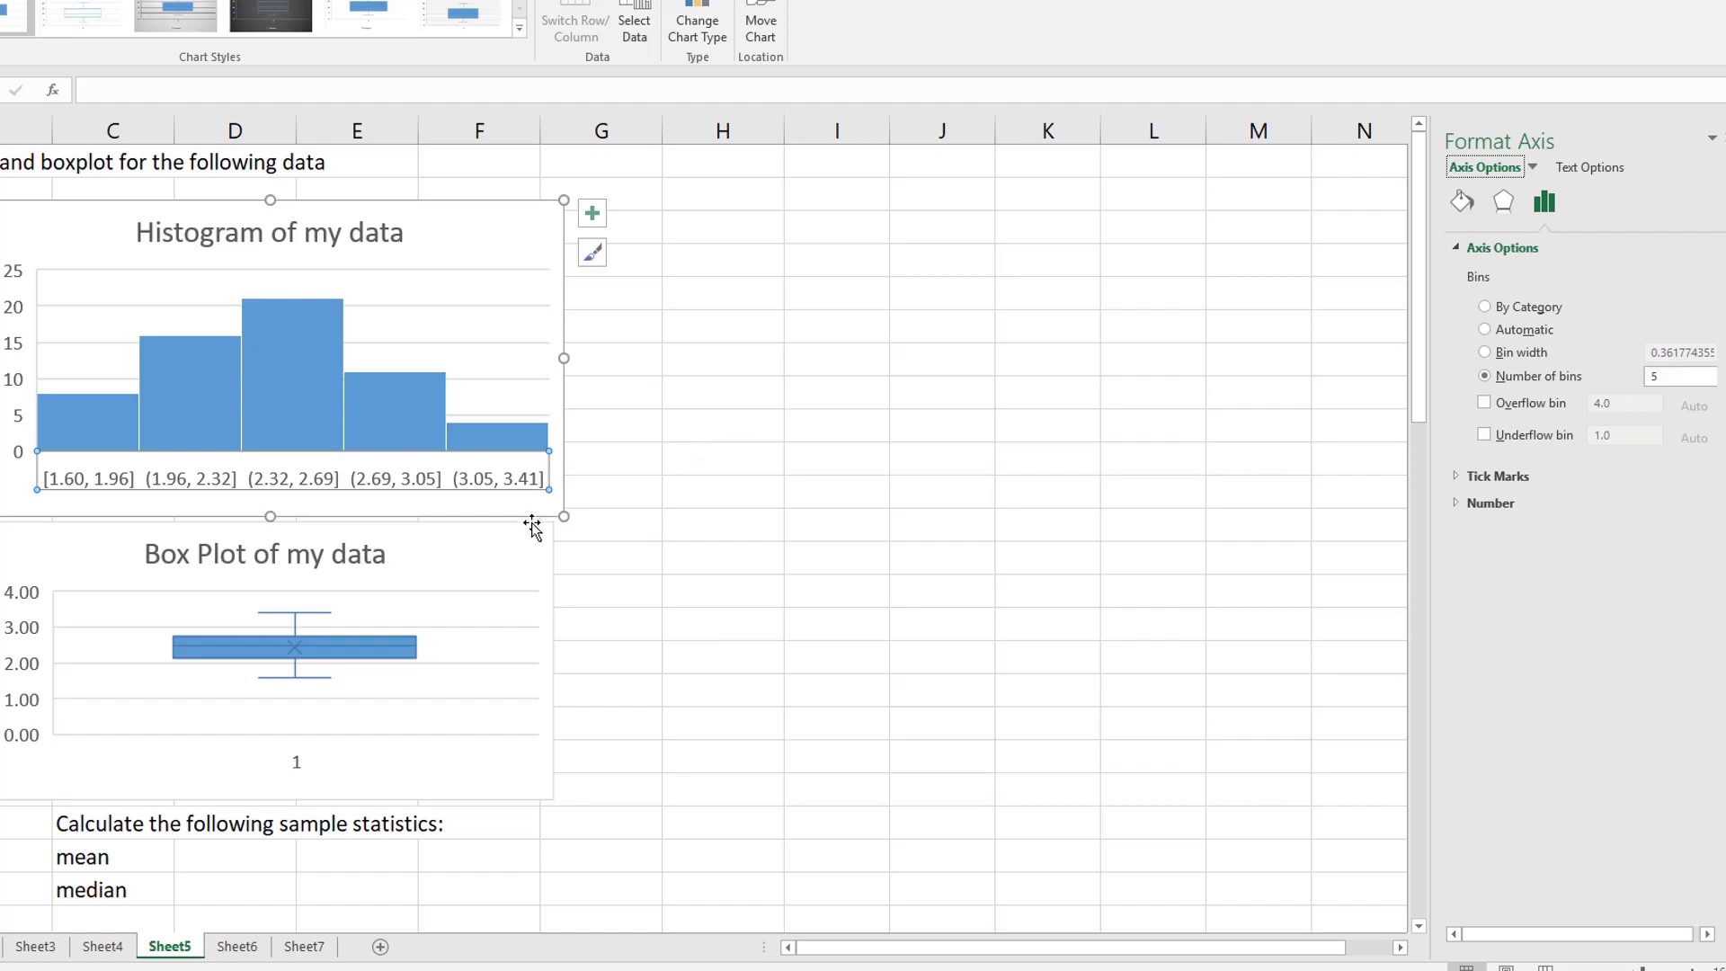
# Narrow the histogram so its right edge lines up with the box plot
pyautogui.click(633, 492)
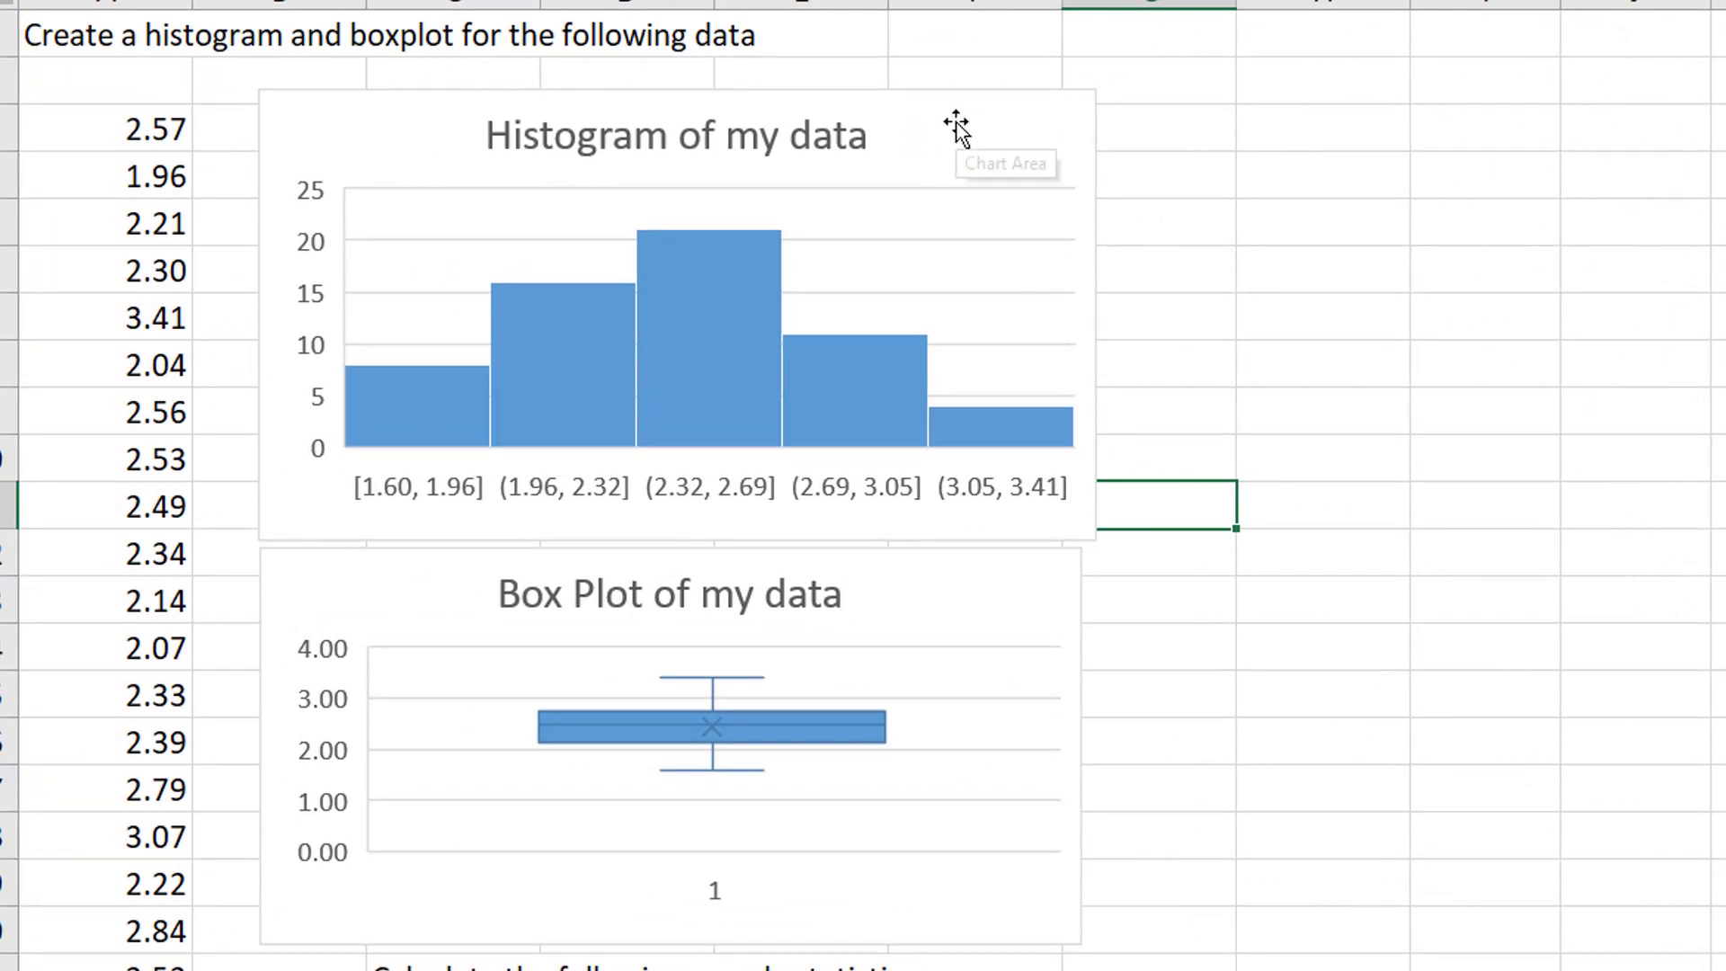
pyautogui.click(1090, 135)
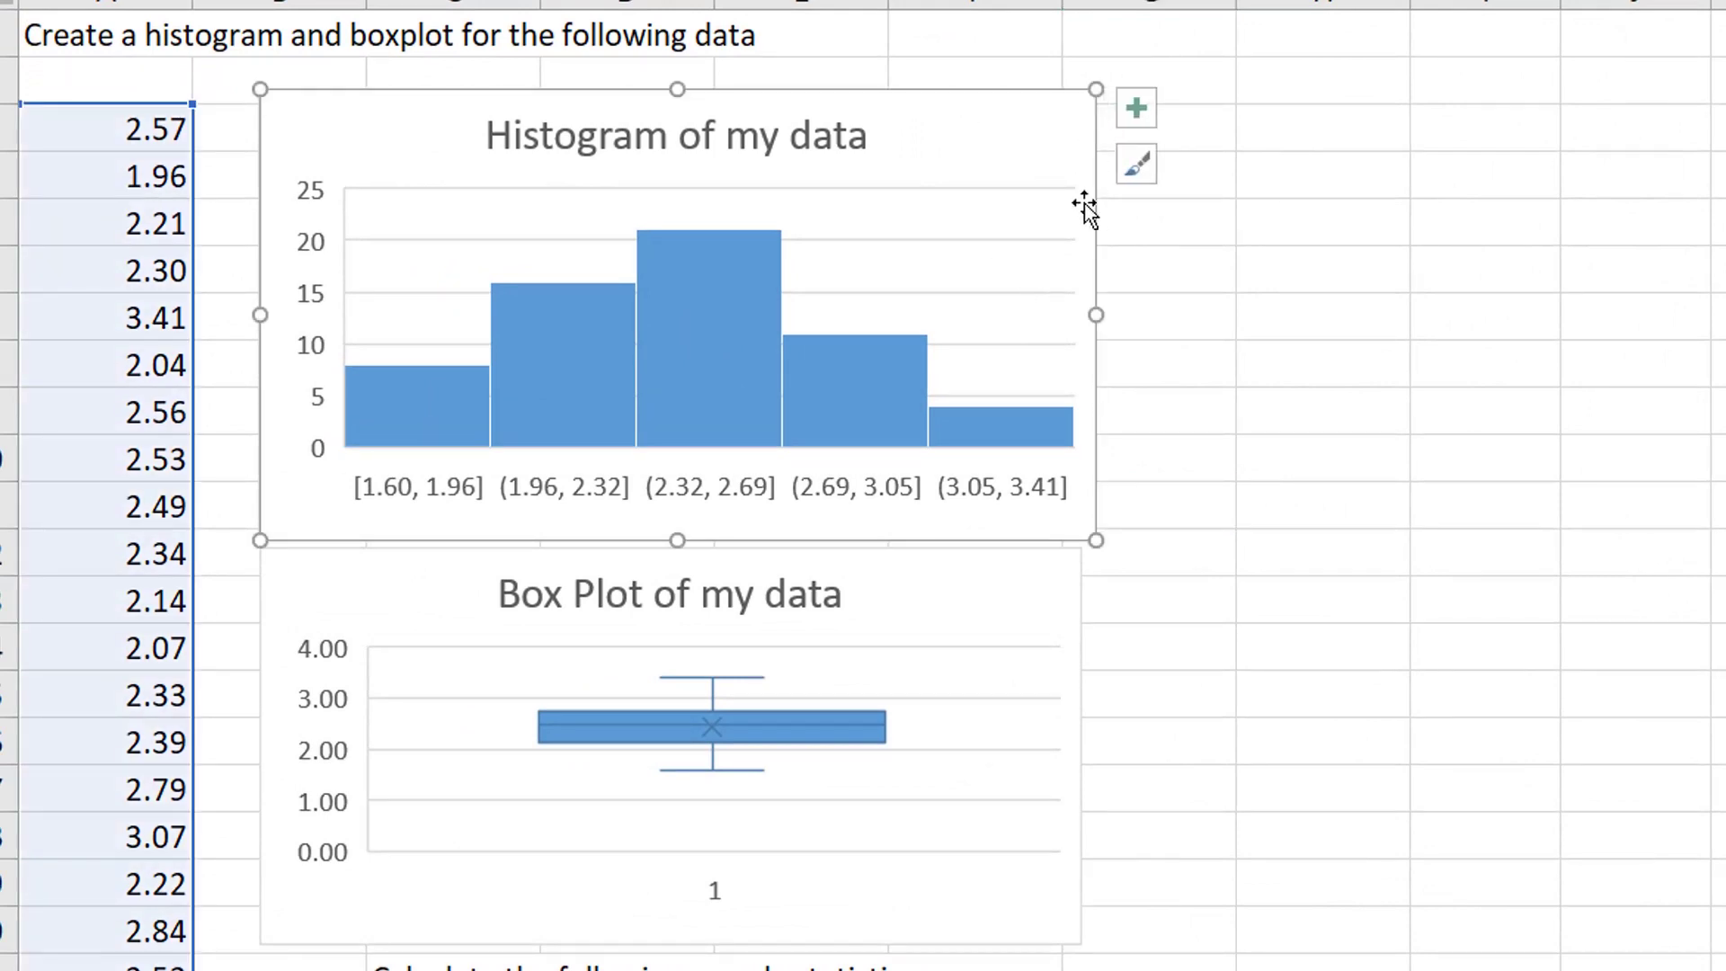
pyautogui.moveTo(1097, 315); pyautogui.dragTo(1085, 316)
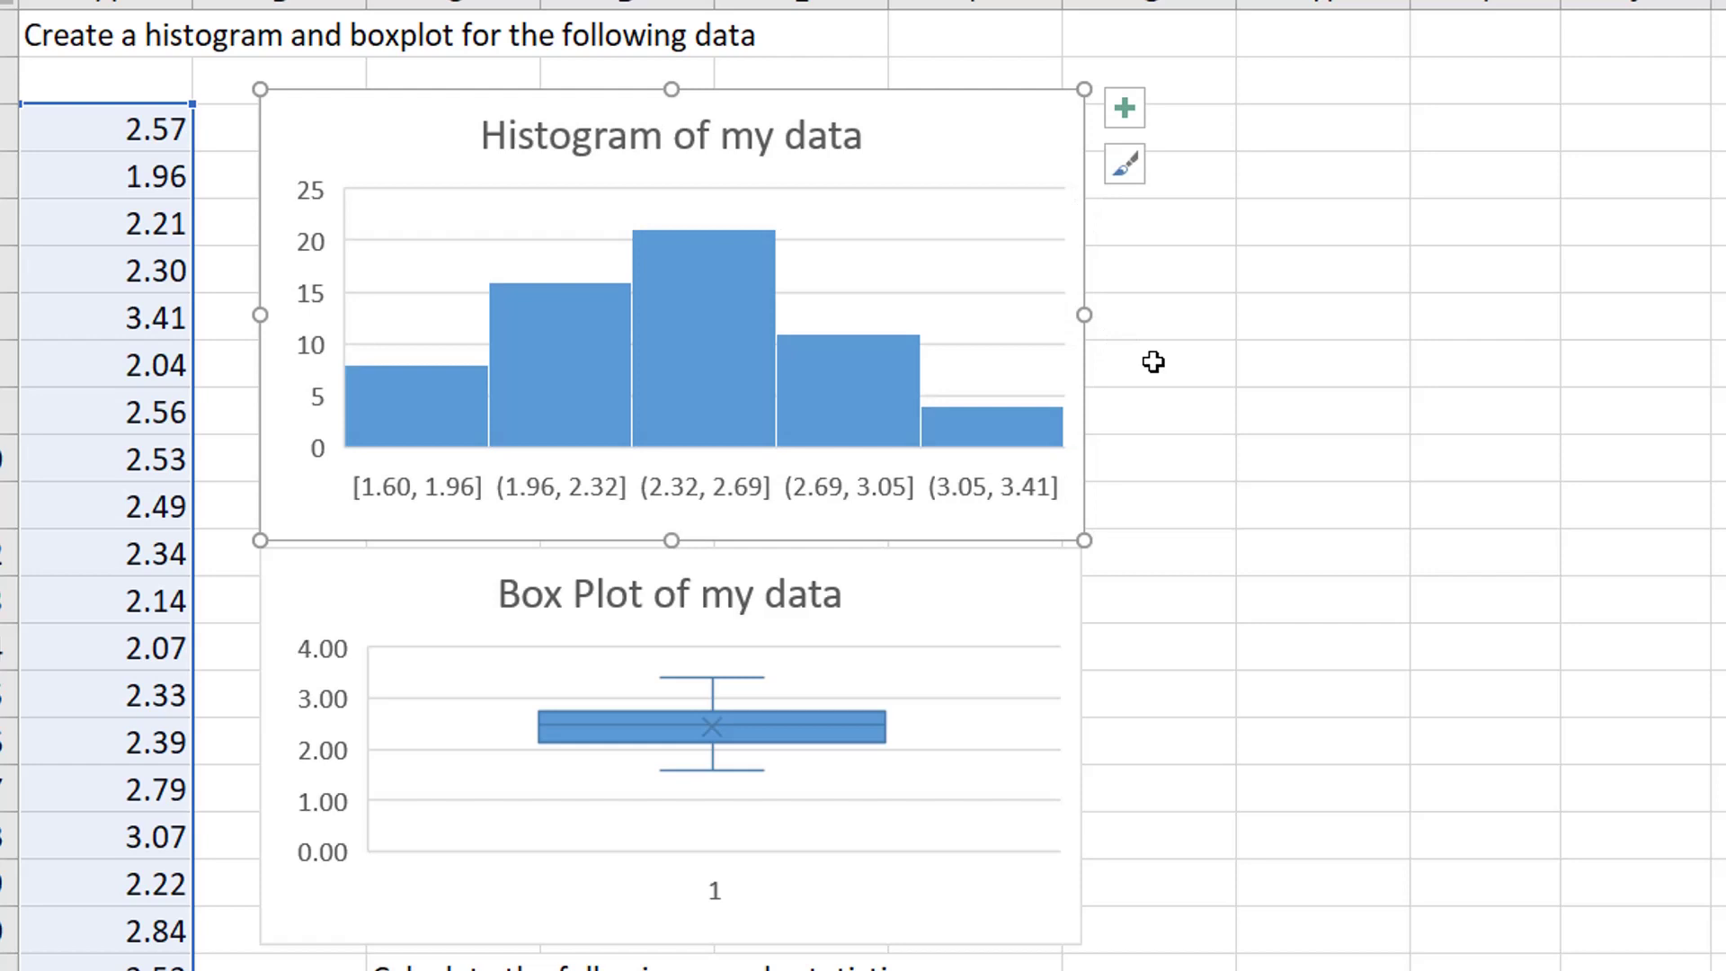
pyautogui.click(1216, 402)
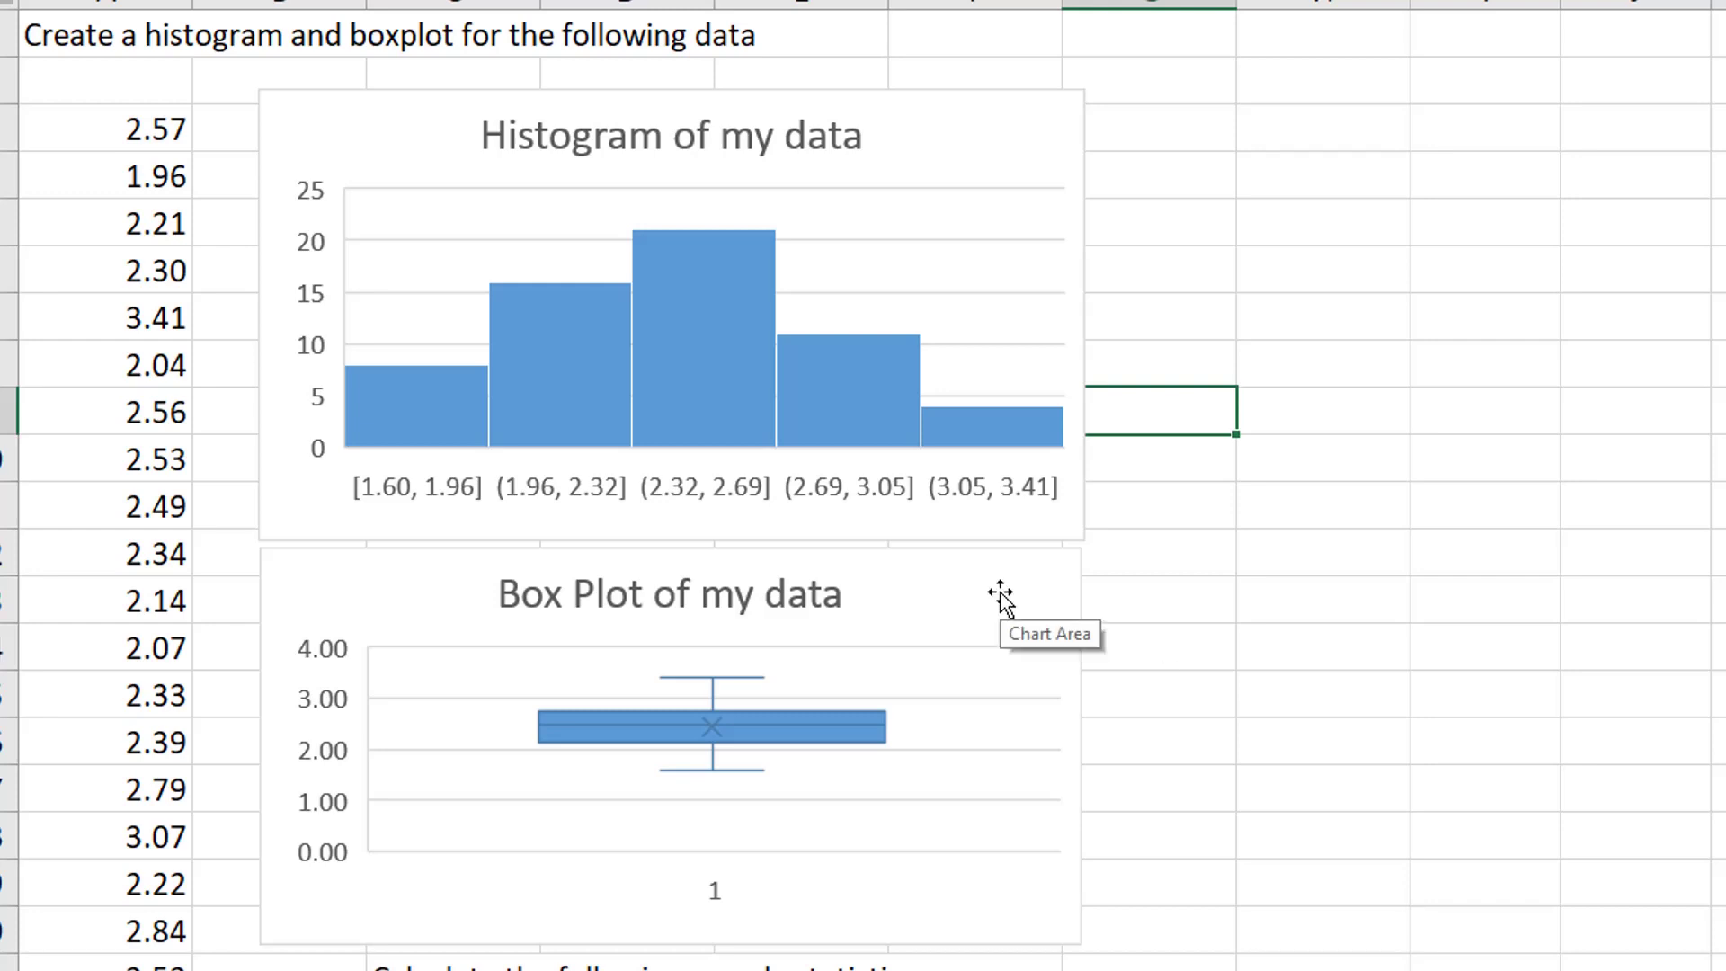
# Inspect the histogram's five bin counts (about 8, 16, 21, 11, 4) and the box plot
pyautogui.scroll(-2, 1001, 593)
pyautogui.scroll(2, 1001, 594)
pyautogui.moveTo(480, 410)
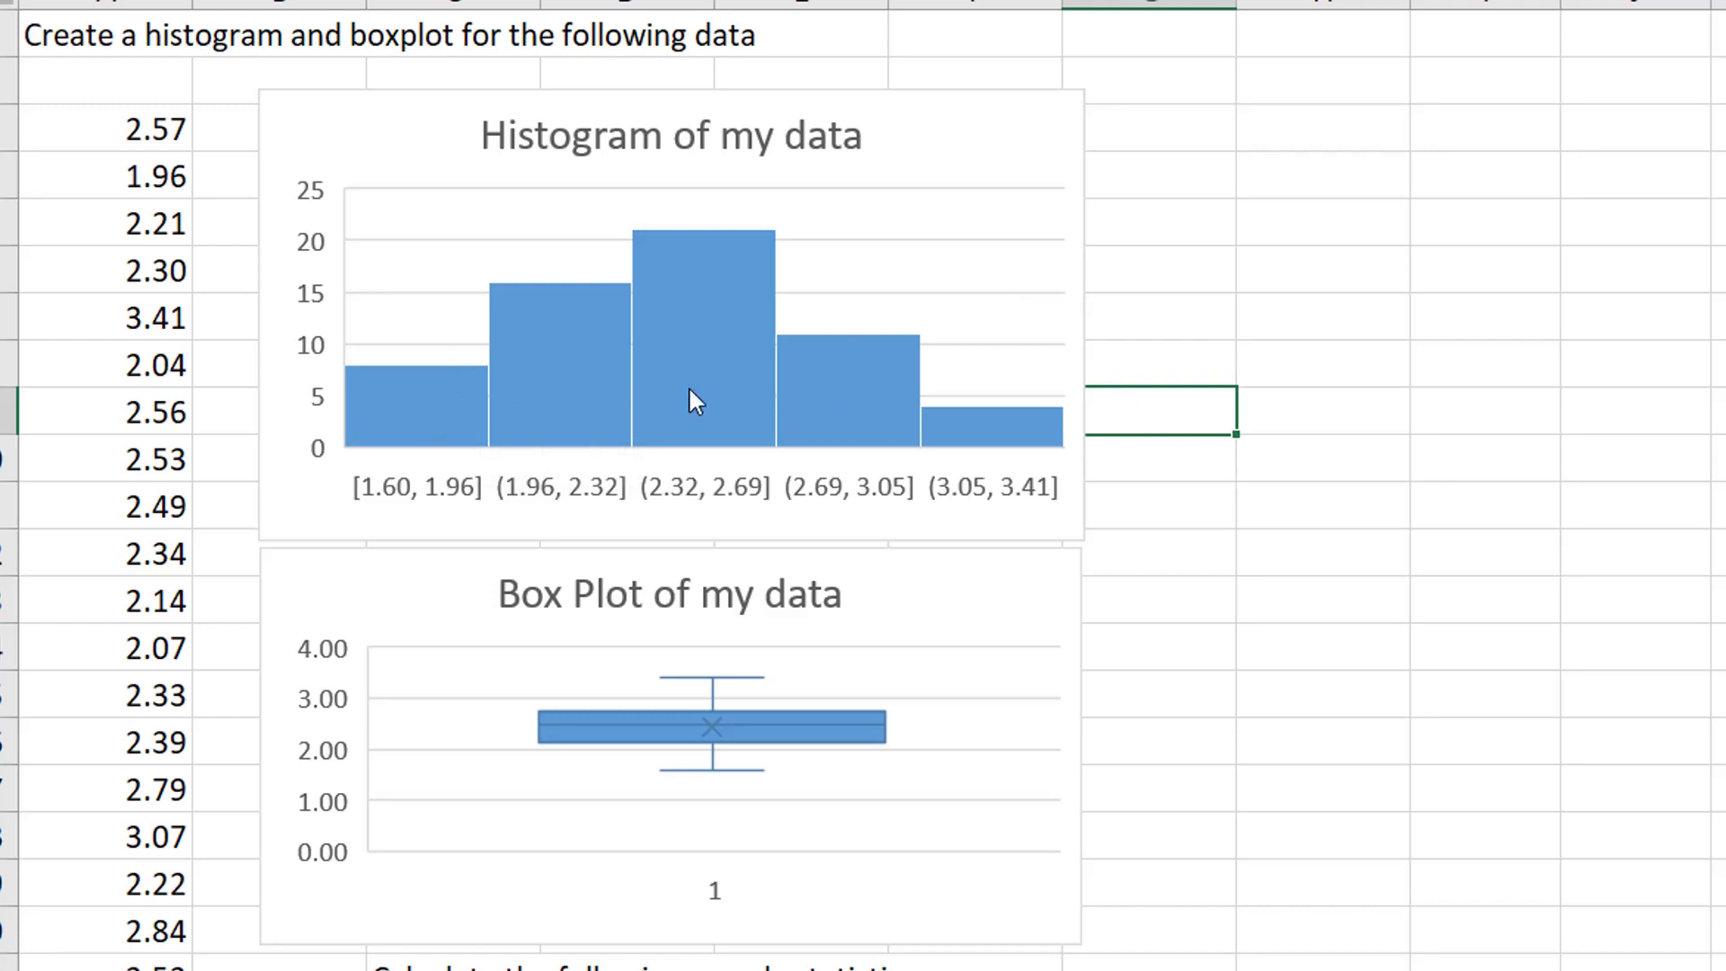
pyautogui.moveTo(803, 421)
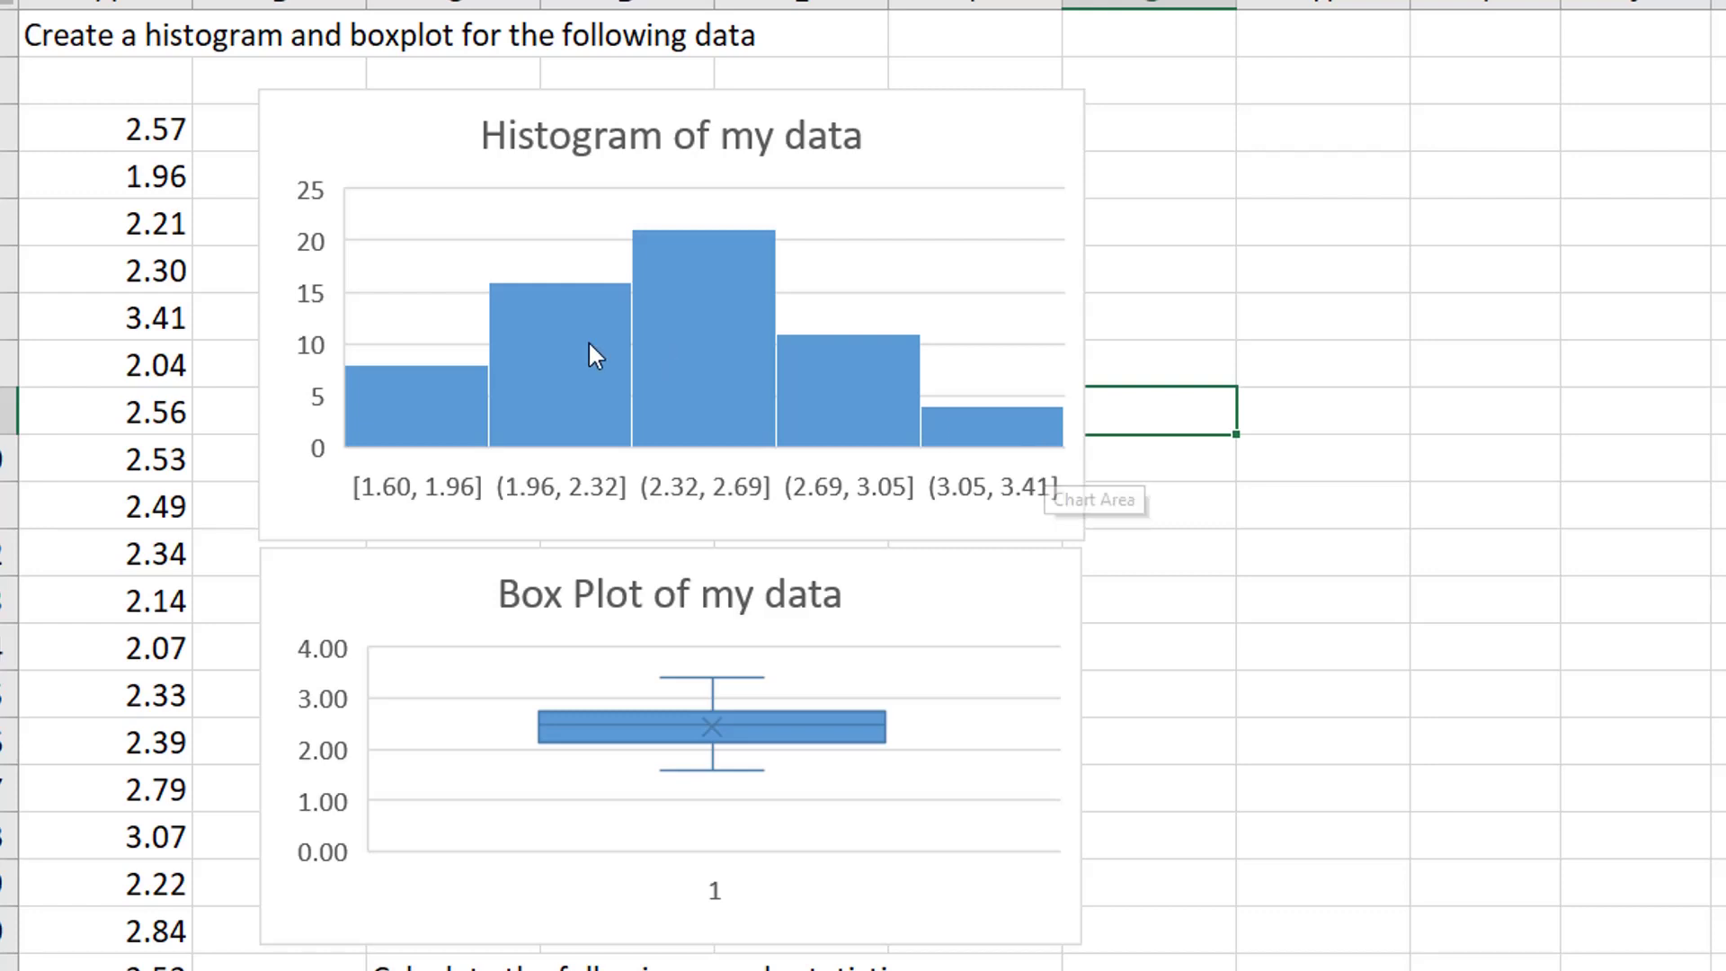
pyautogui.moveTo(590, 345)
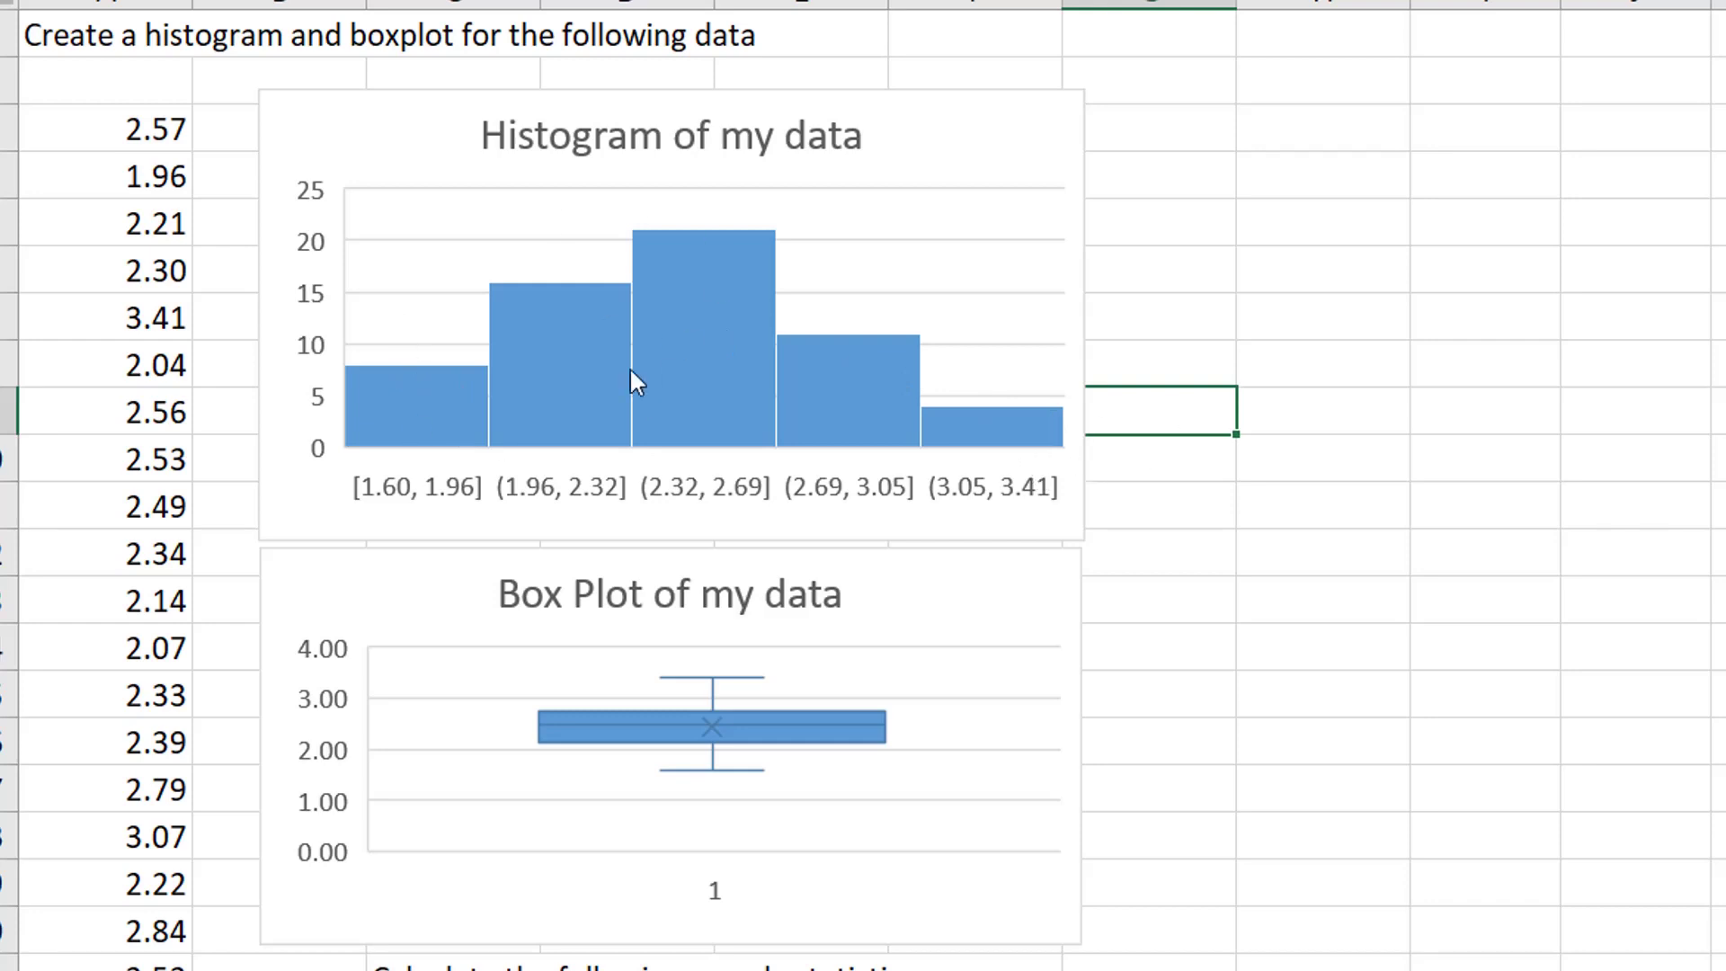
pyautogui.moveTo(579, 395)
pyautogui.moveTo(811, 735)
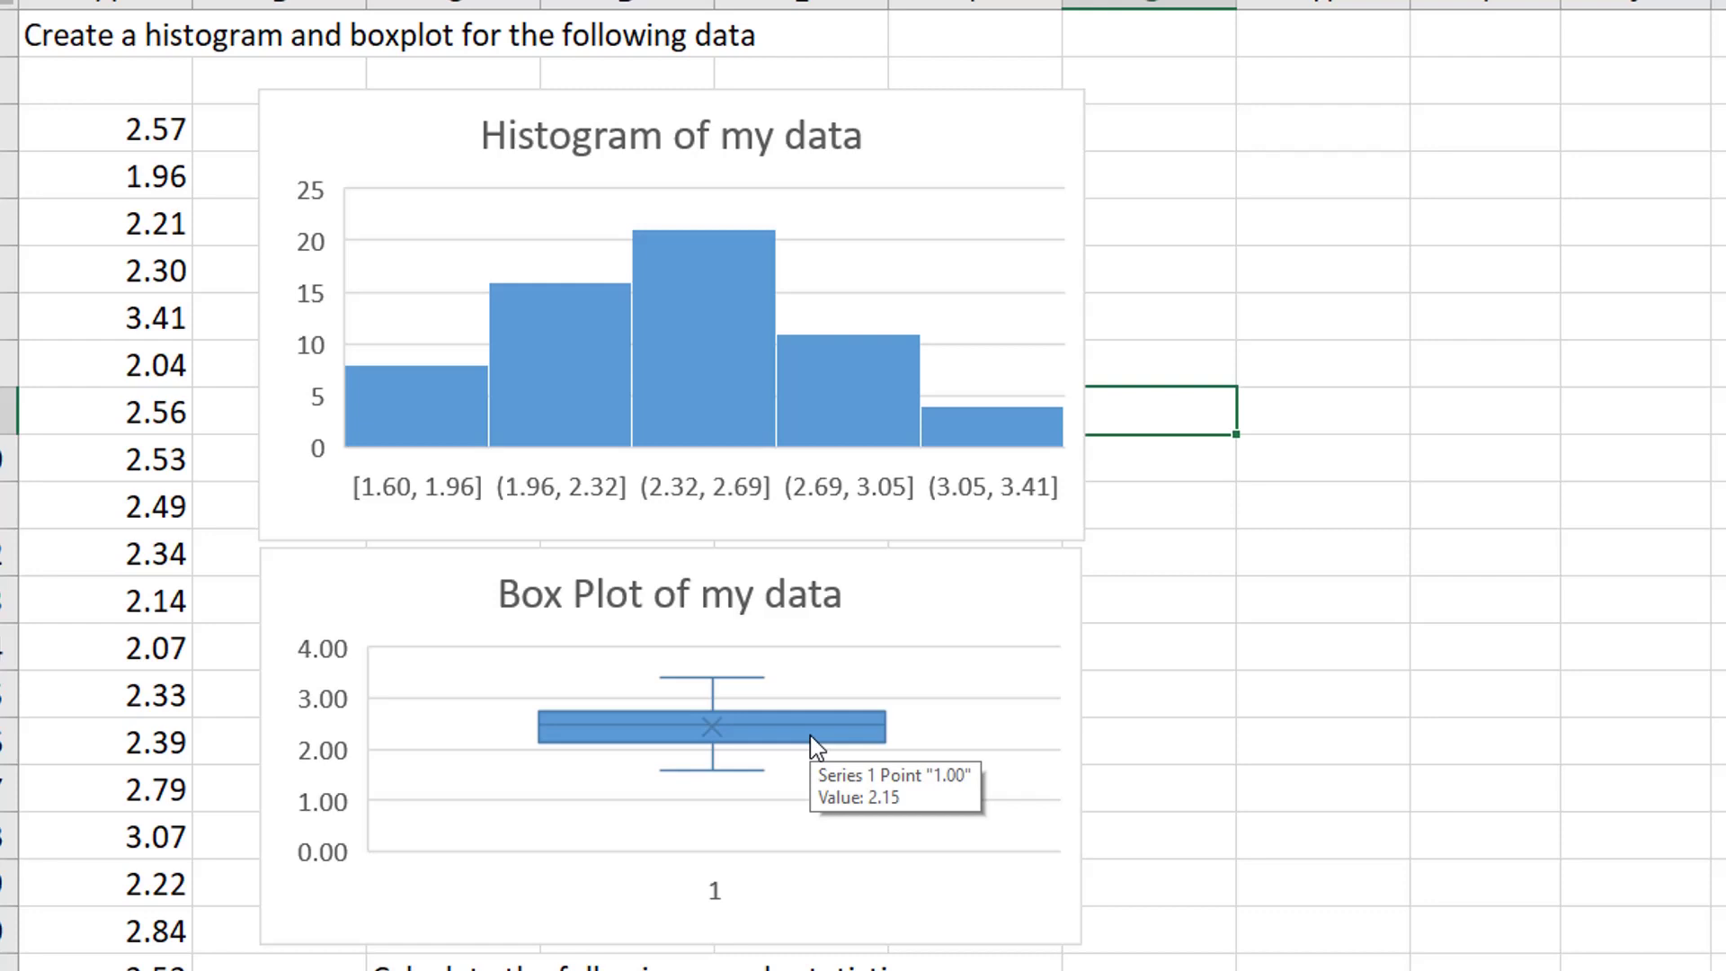
pyautogui.moveTo(1034, 436)
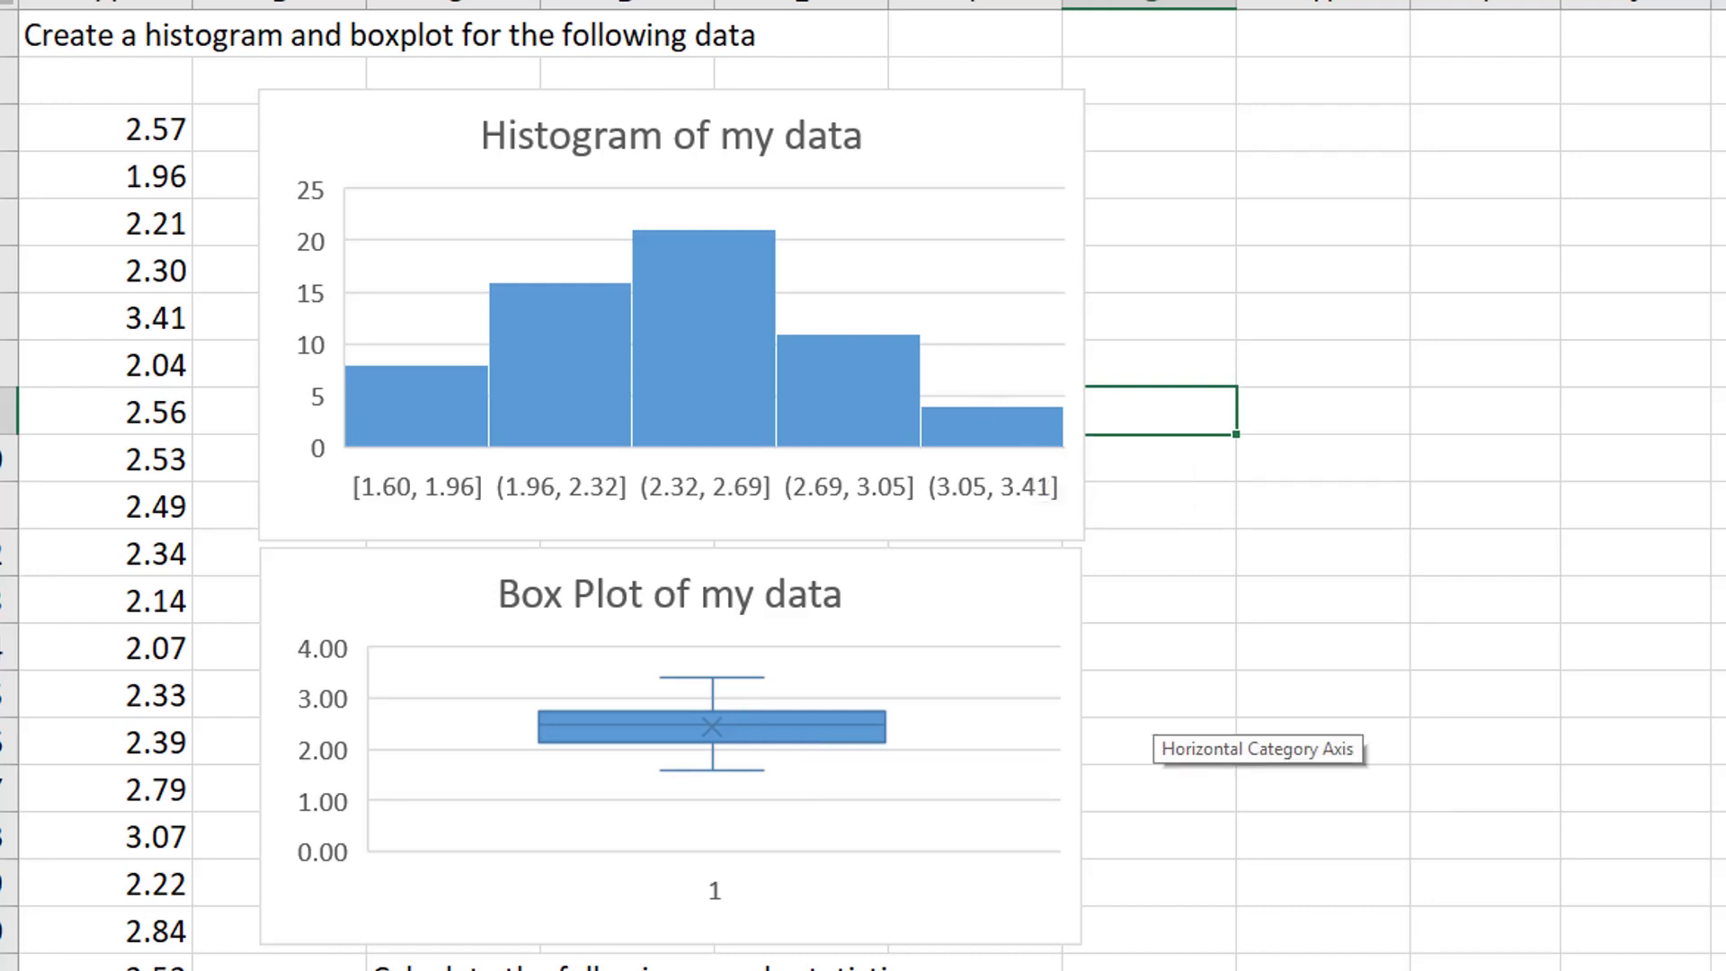
pyautogui.click(627, 966)
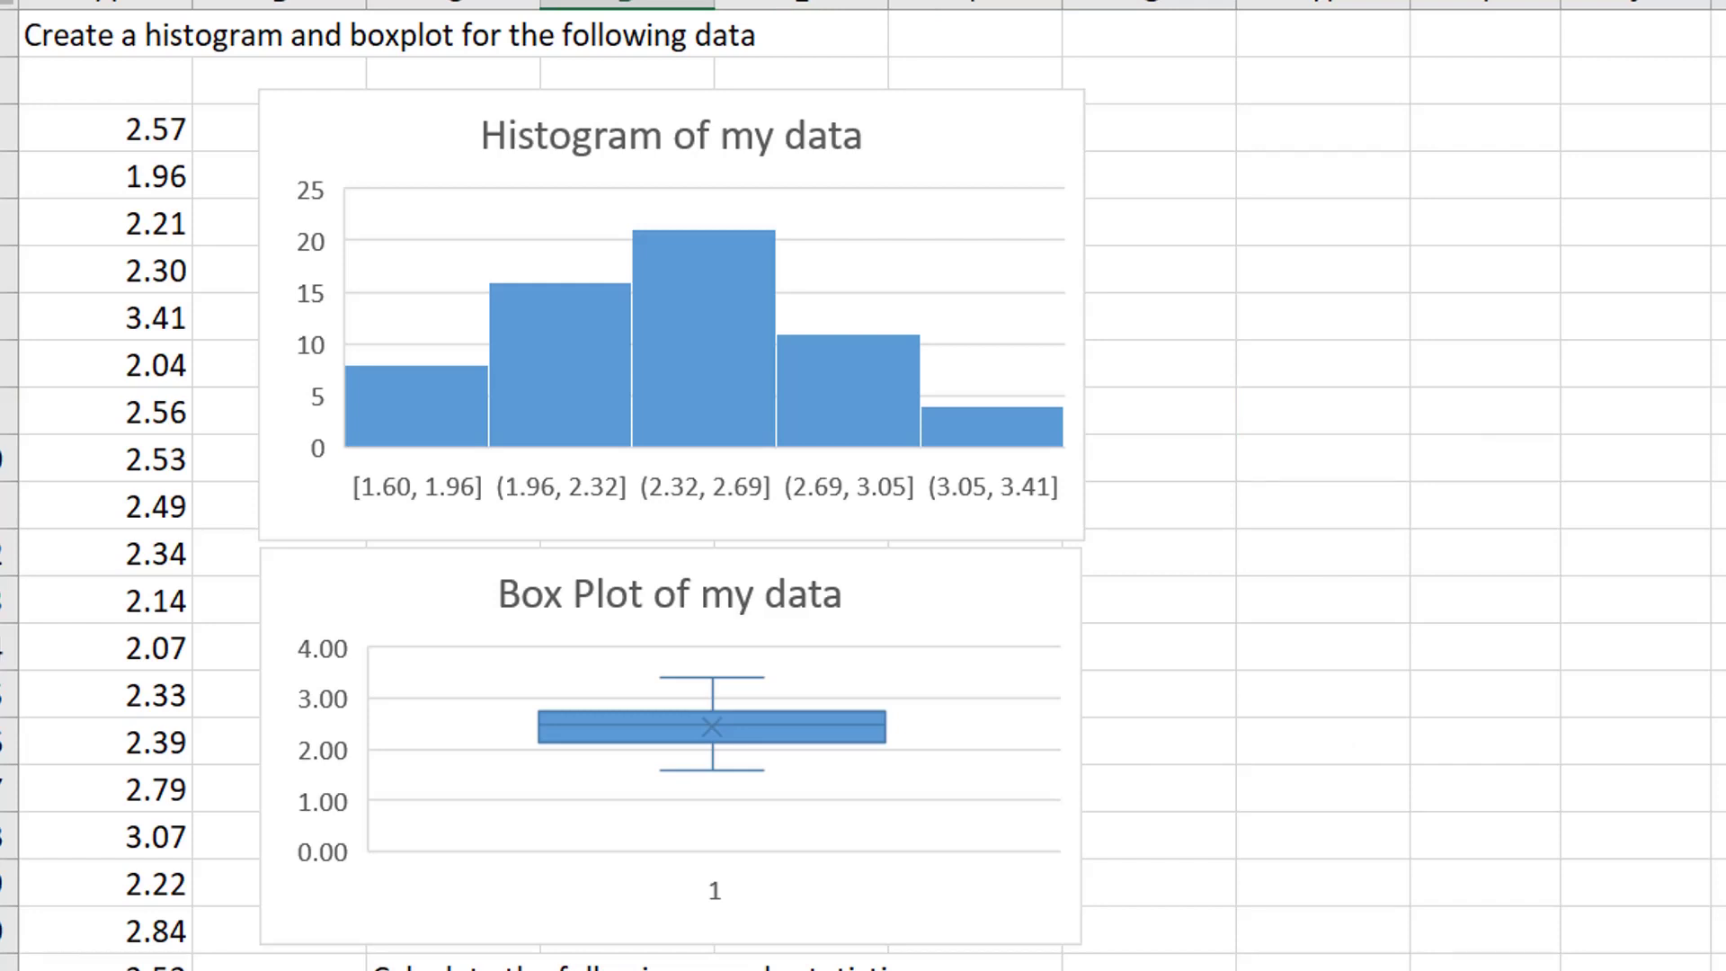
# Enter an AVERAGE formula over the whole data column for the mean, giving 2.43
pyautogui.scroll(-5, 863, 485)
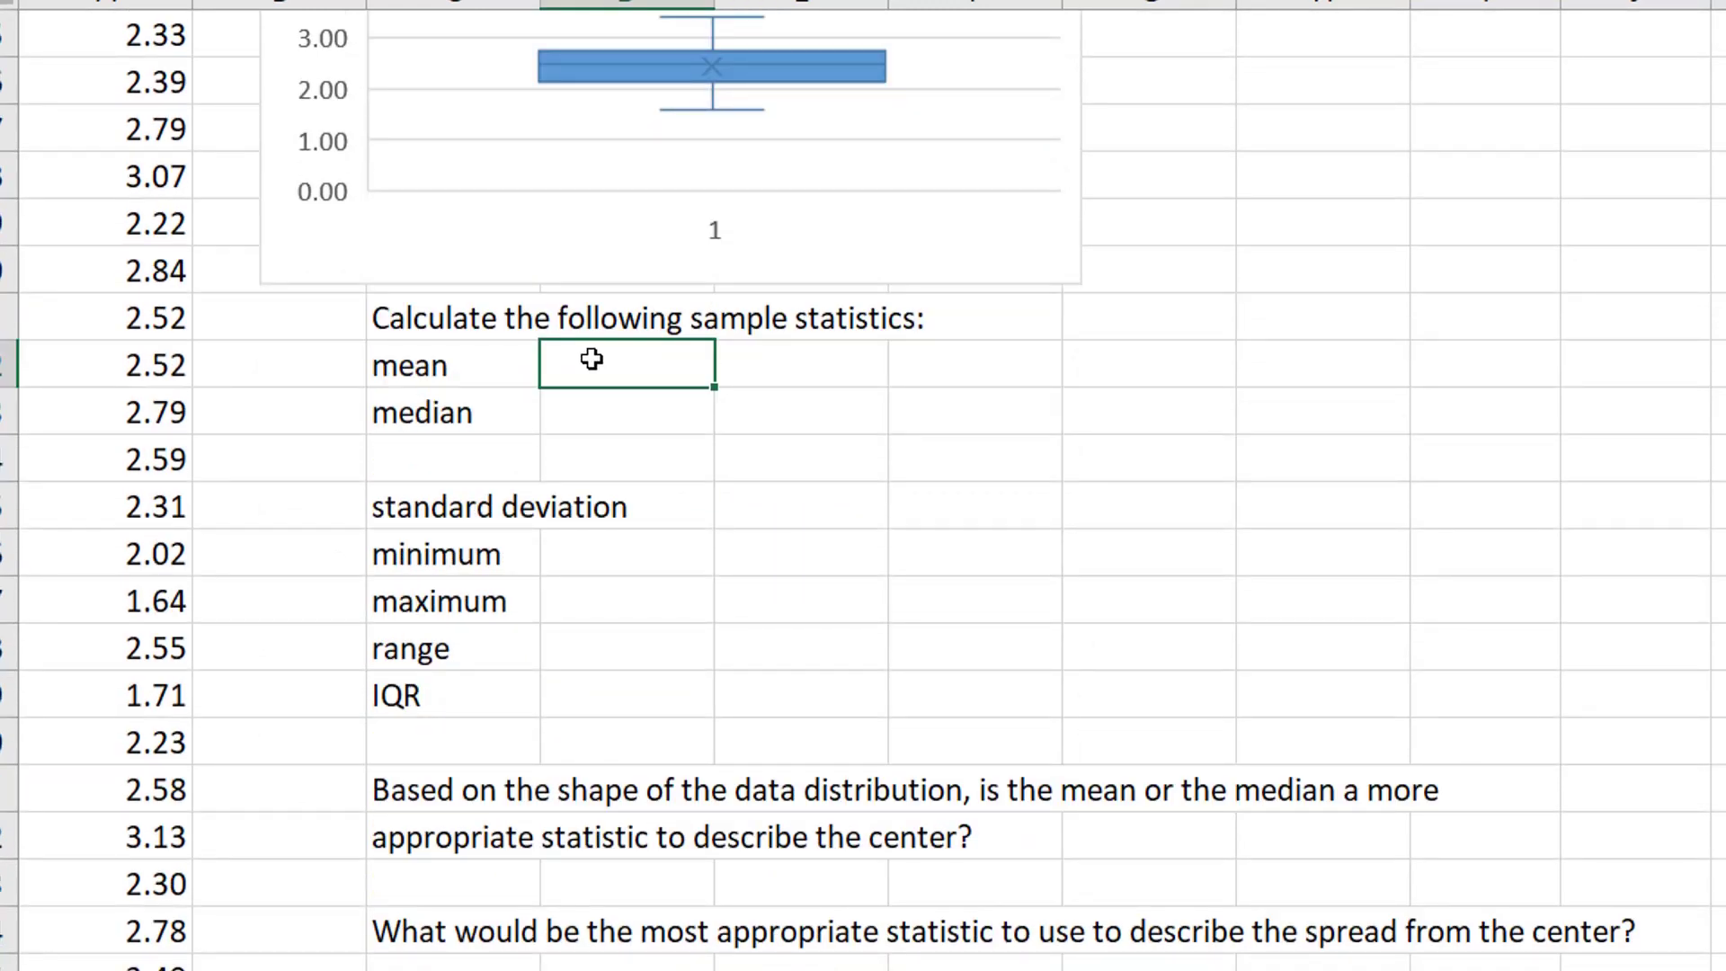
pyautogui.write('=average(')
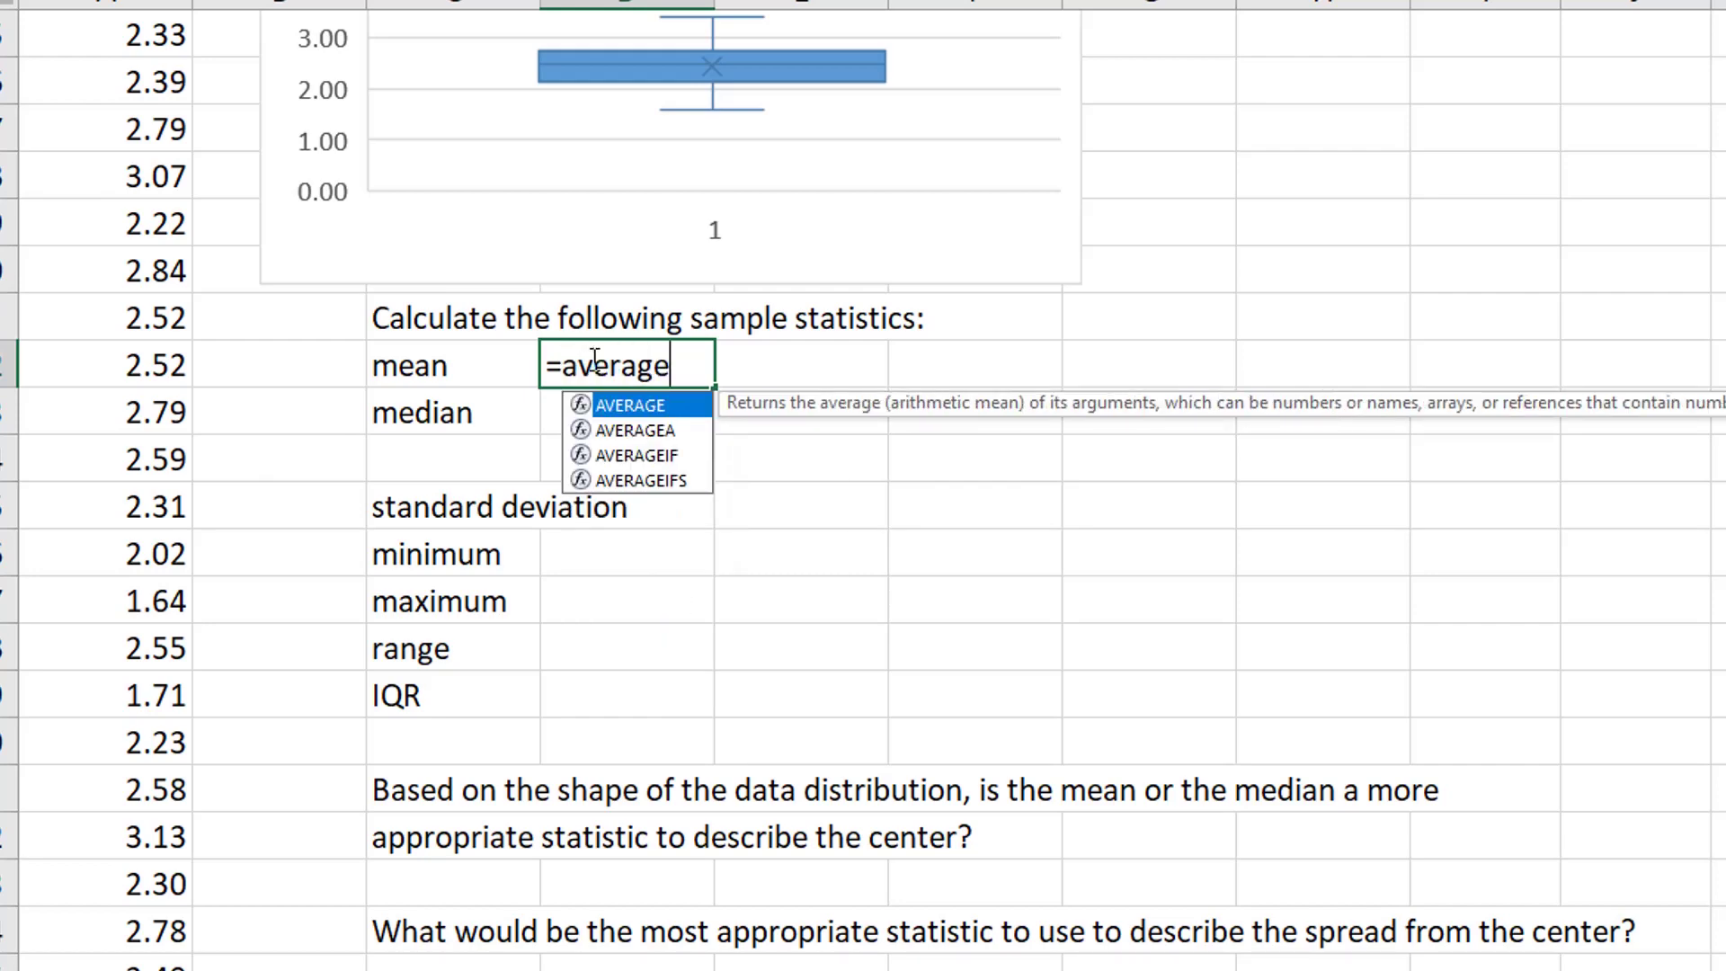
pyautogui.click(137, 289)
pyautogui.hotkey('ctrl', 'Up')
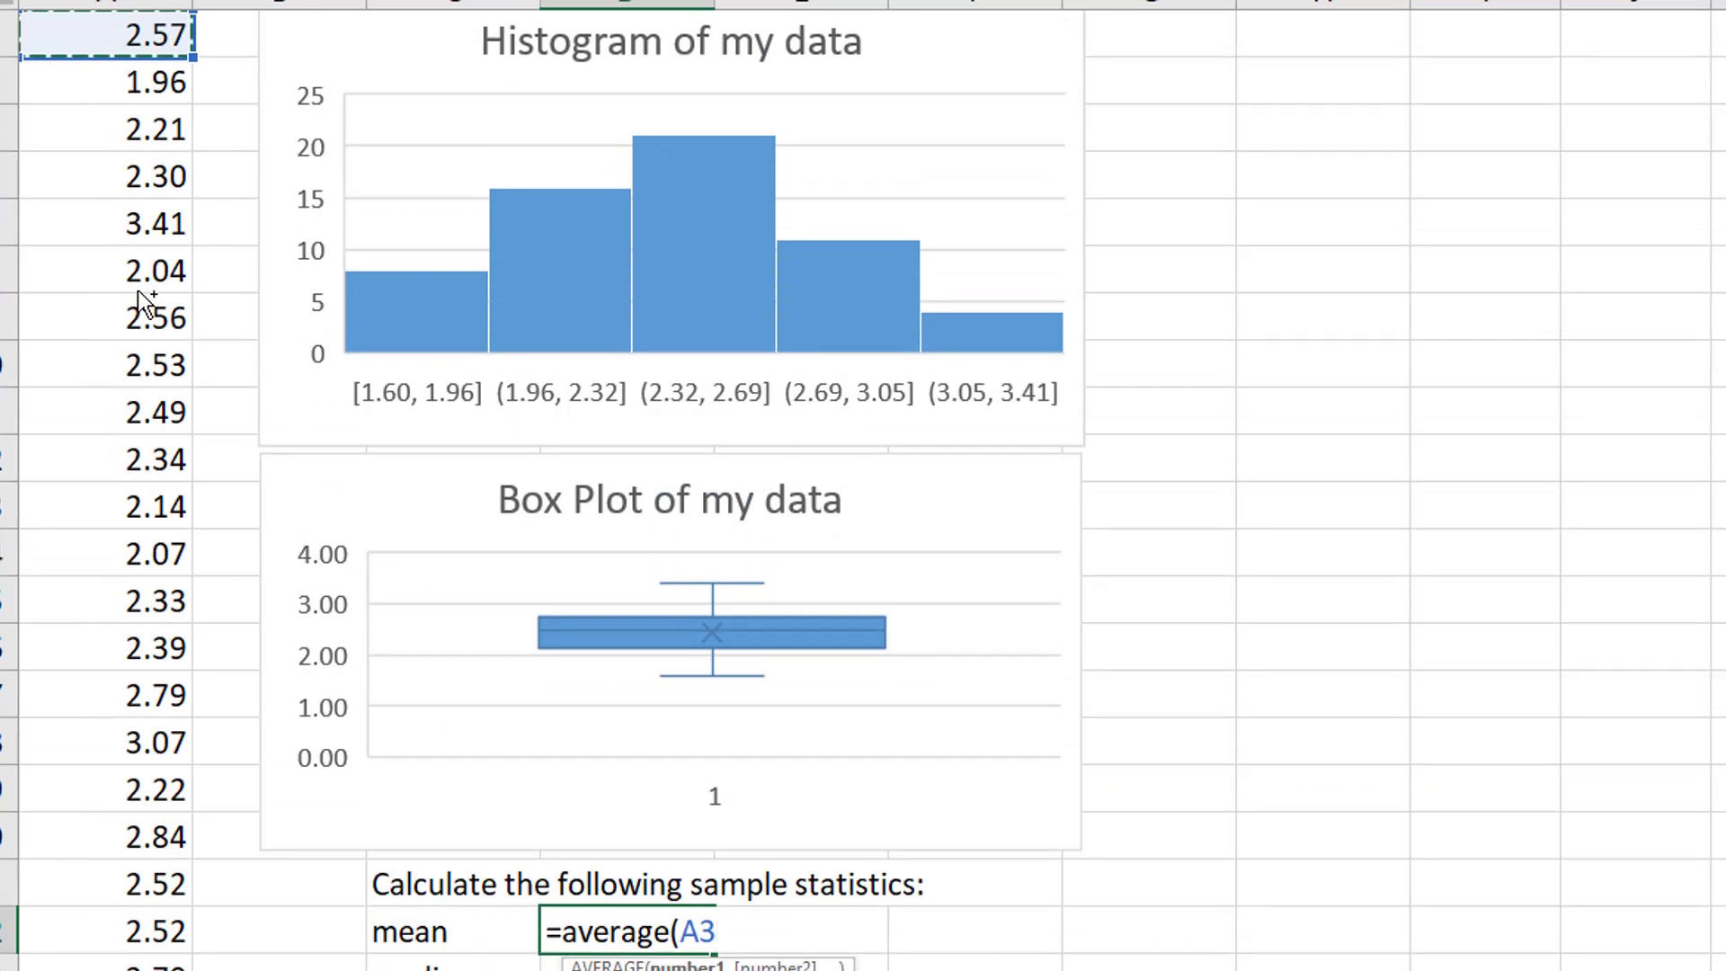
pyautogui.hotkey('ctrl', 'shift', 'Down')
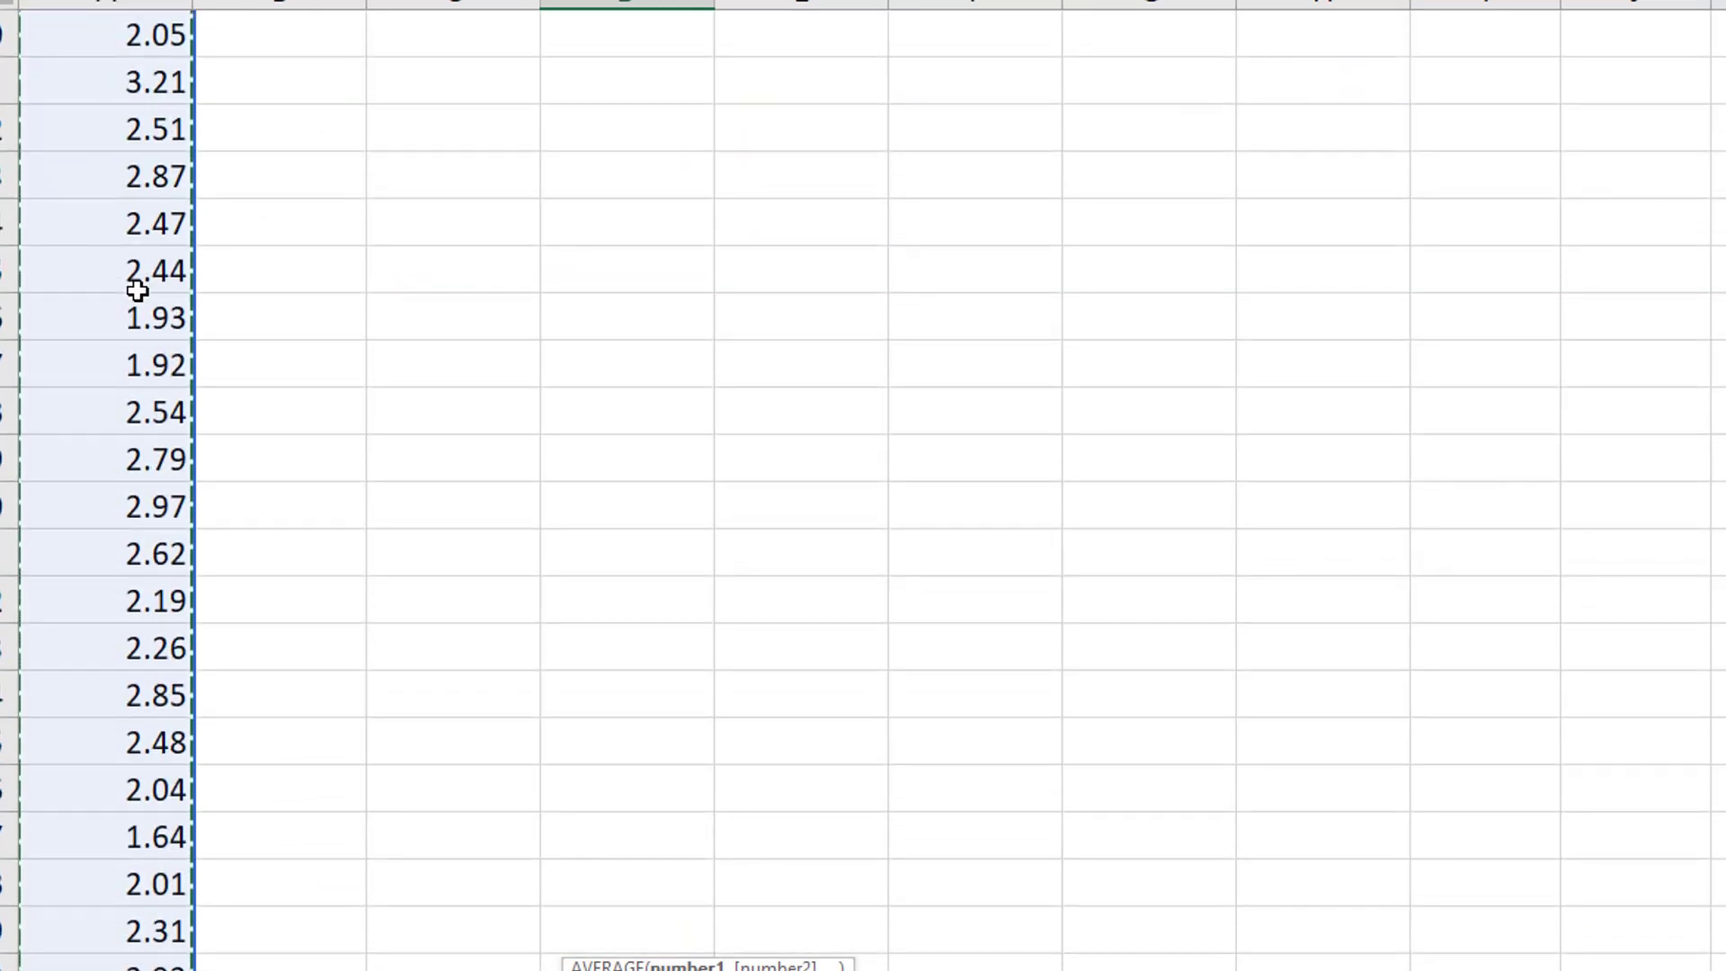
pyautogui.scroll(15, 551, 148)
pyautogui.write(')')
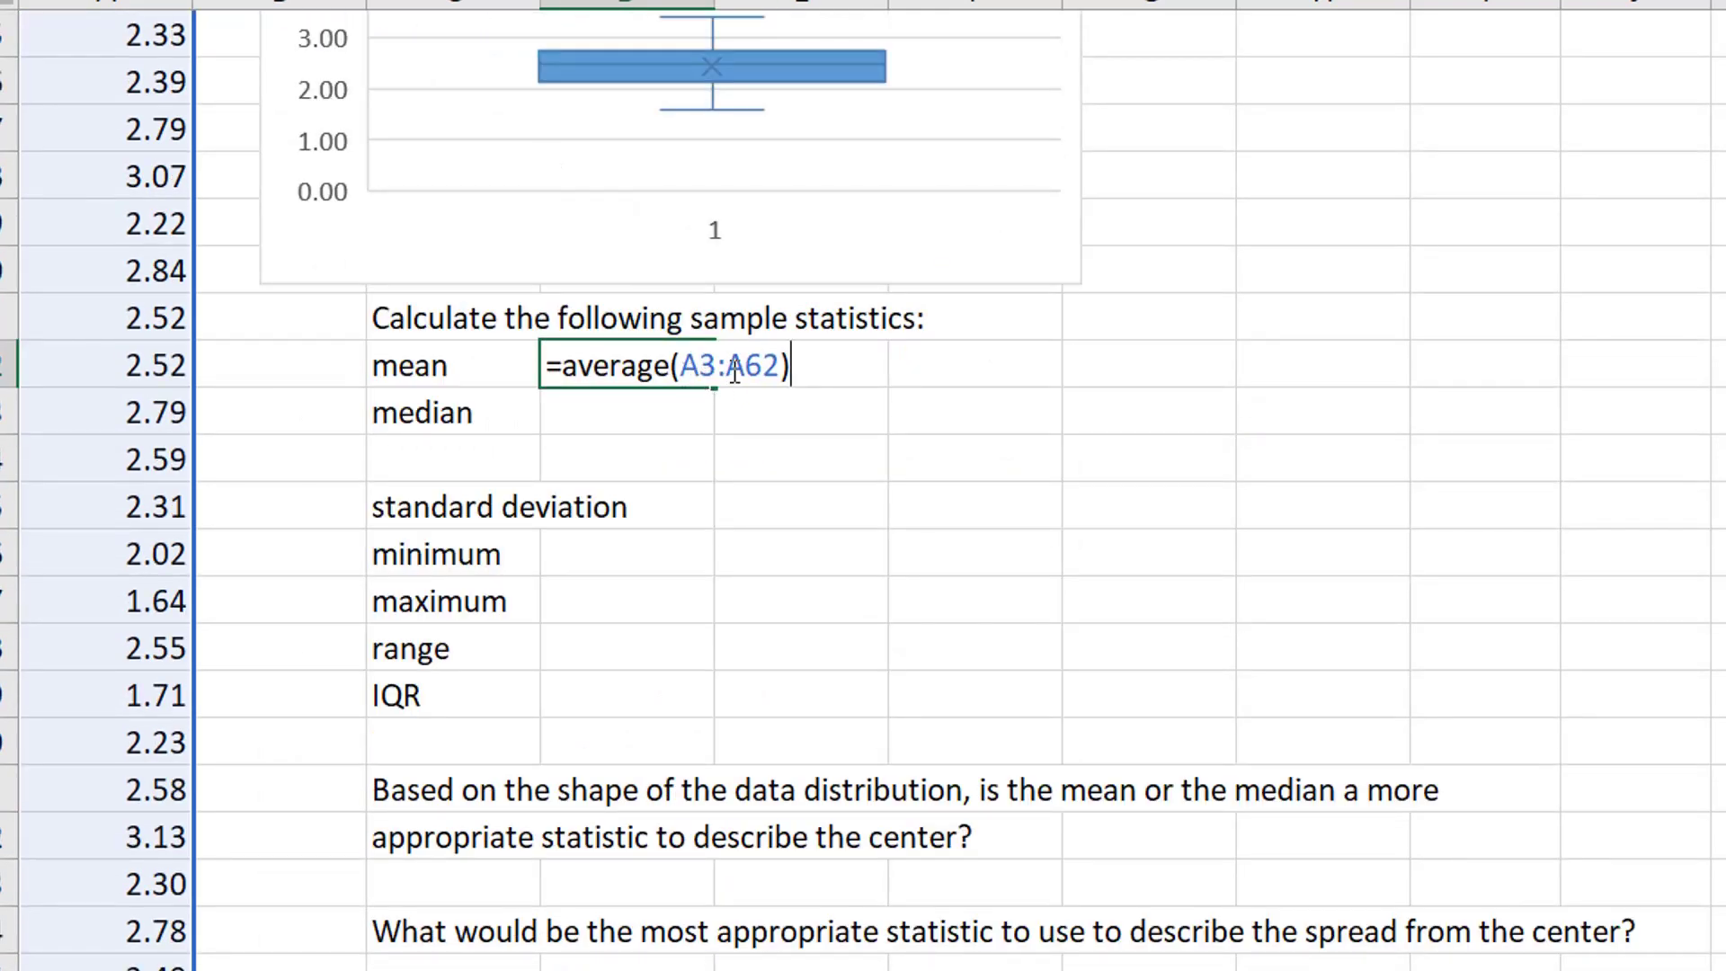
pyautogui.press('Return')
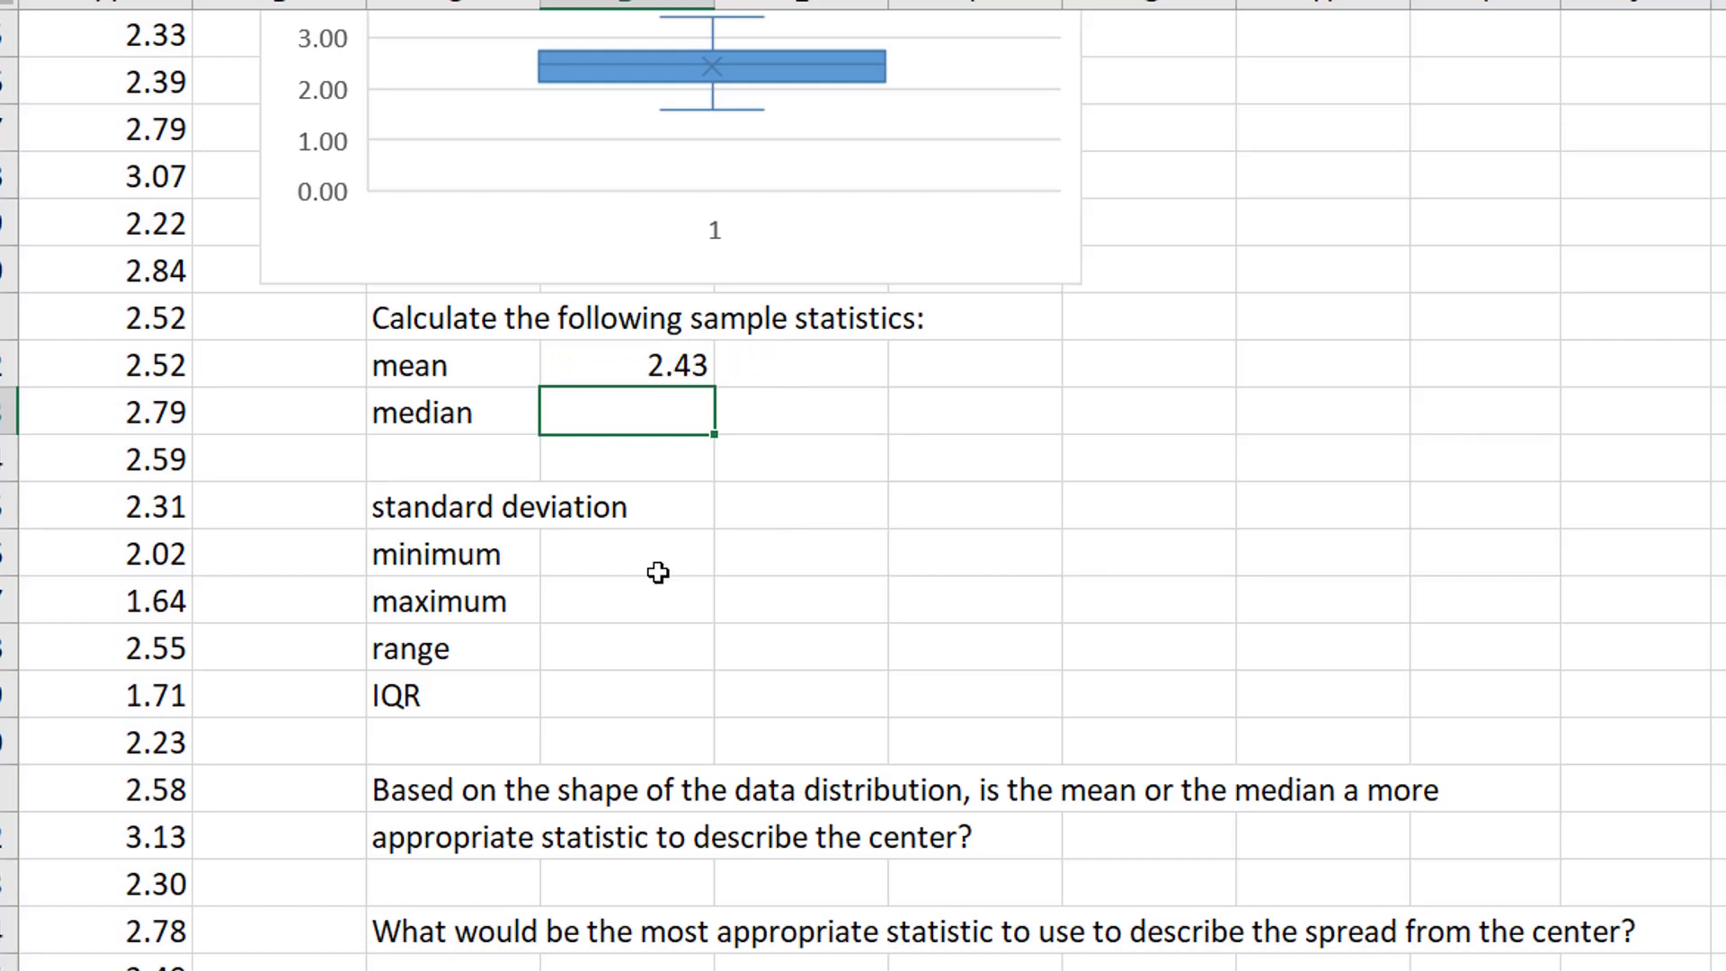
# Enter =MEDIAN(A3:A62) for the median, which shows 2.47
pyautogui.write('=median(')
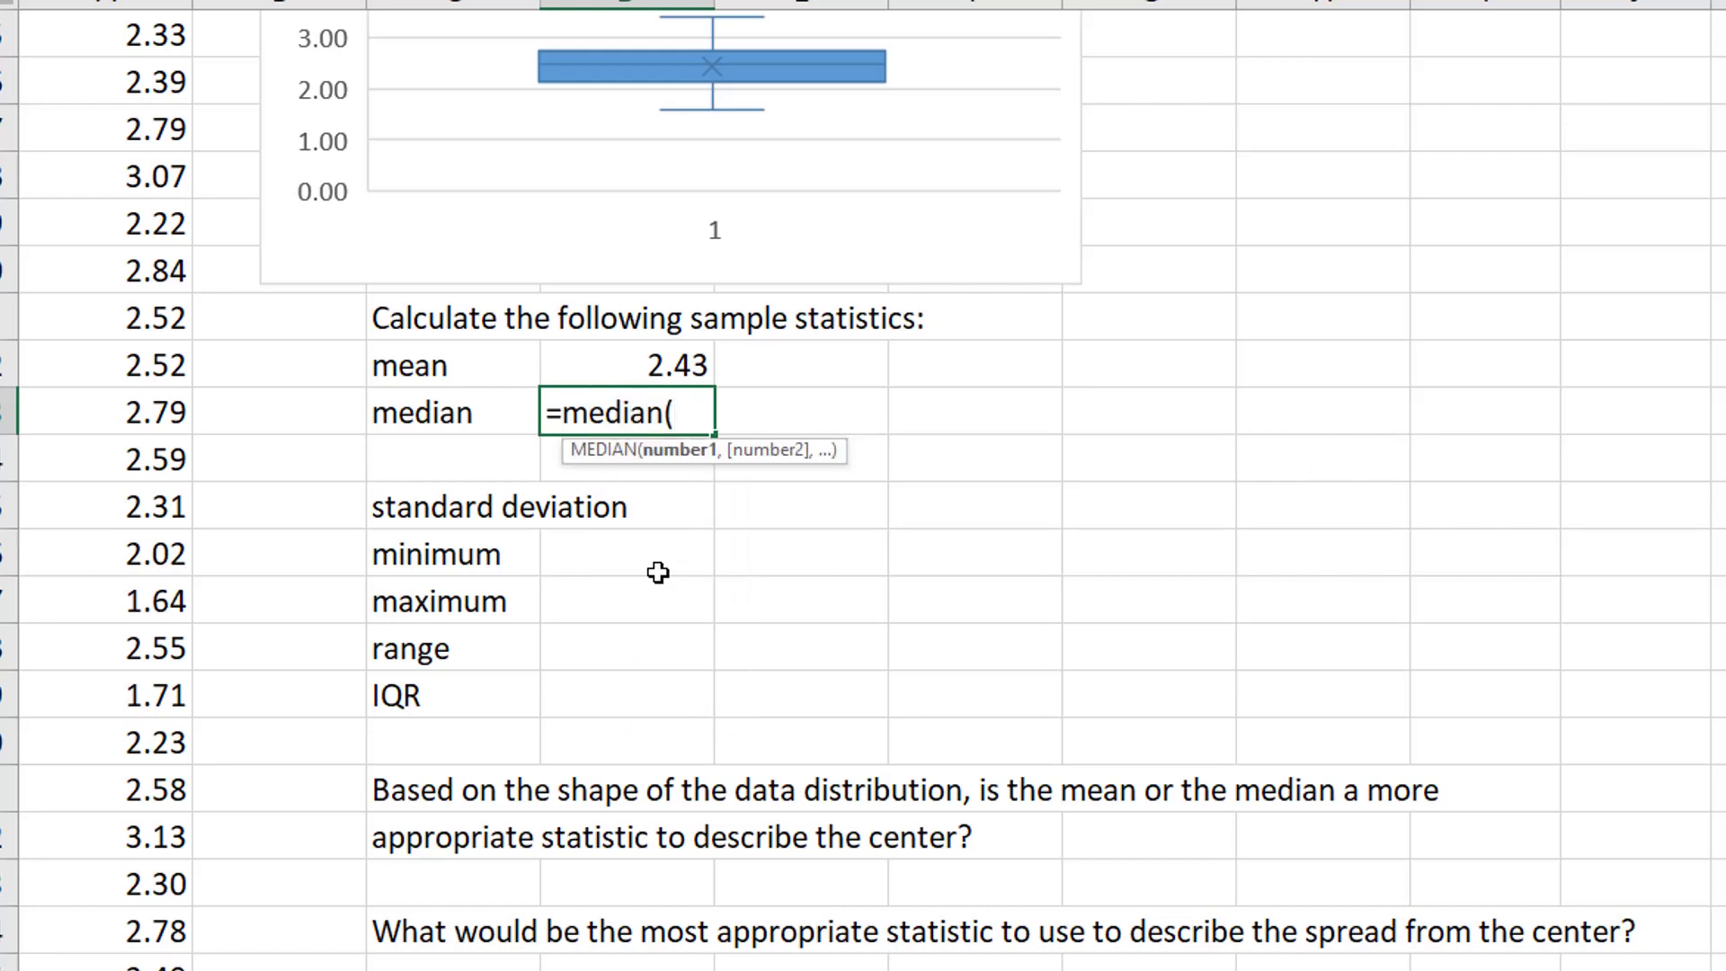
pyautogui.write('A')
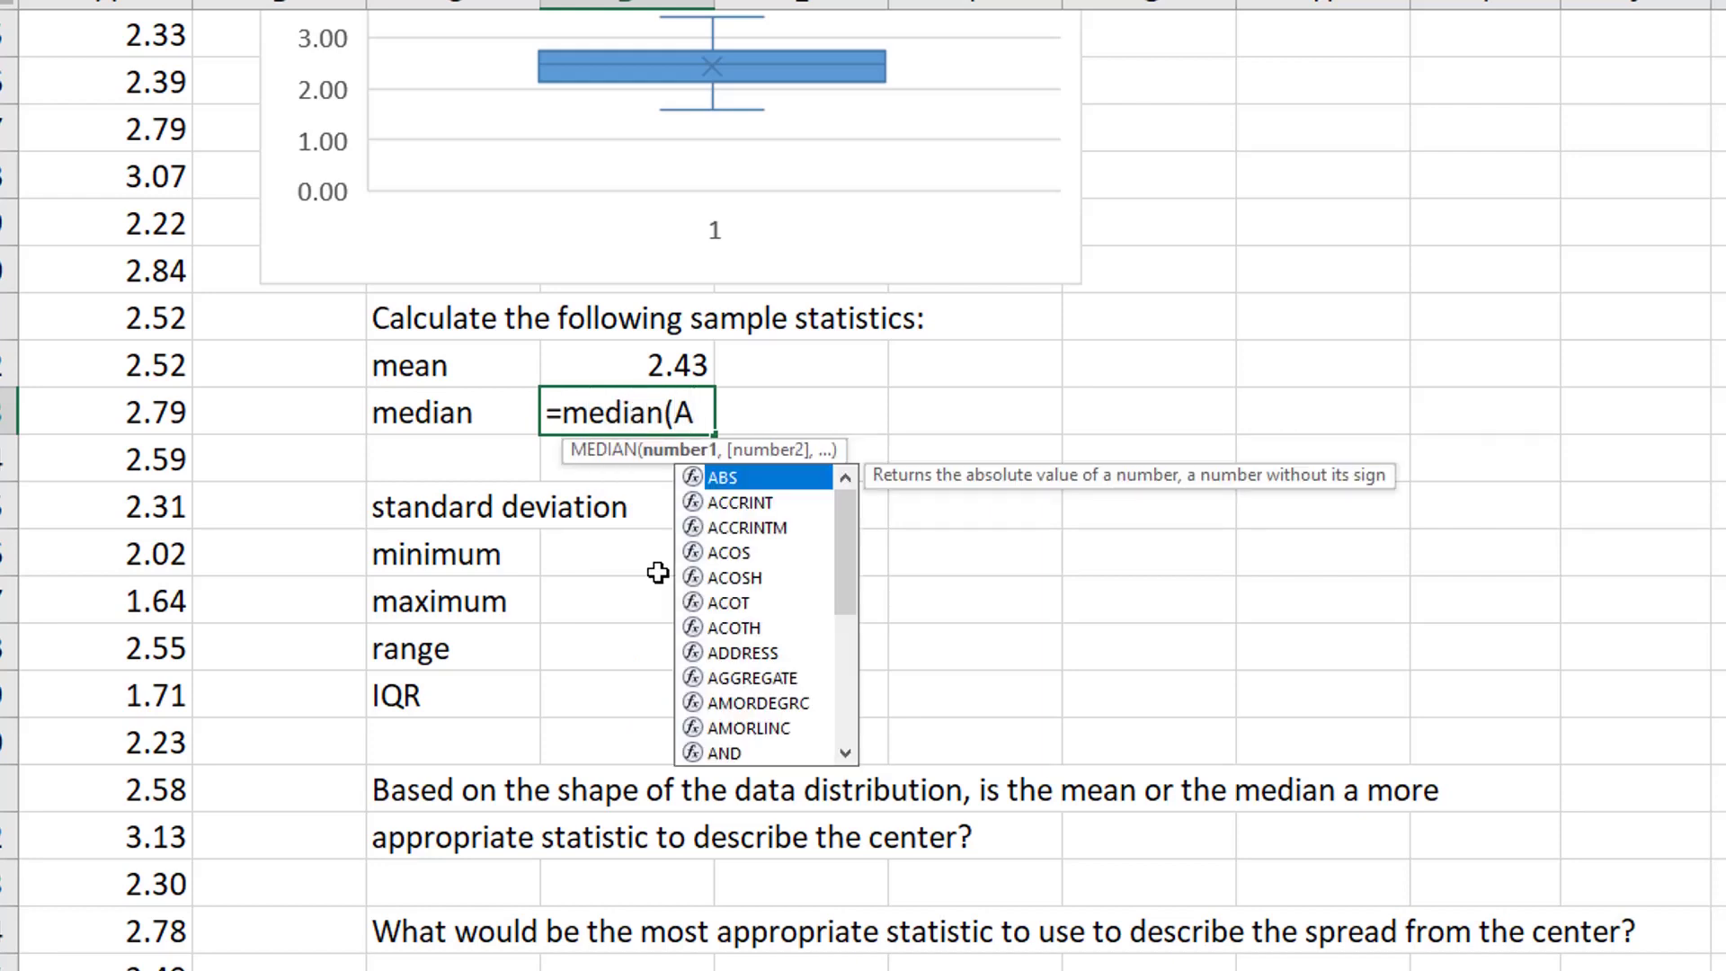
pyautogui.write('3:1')
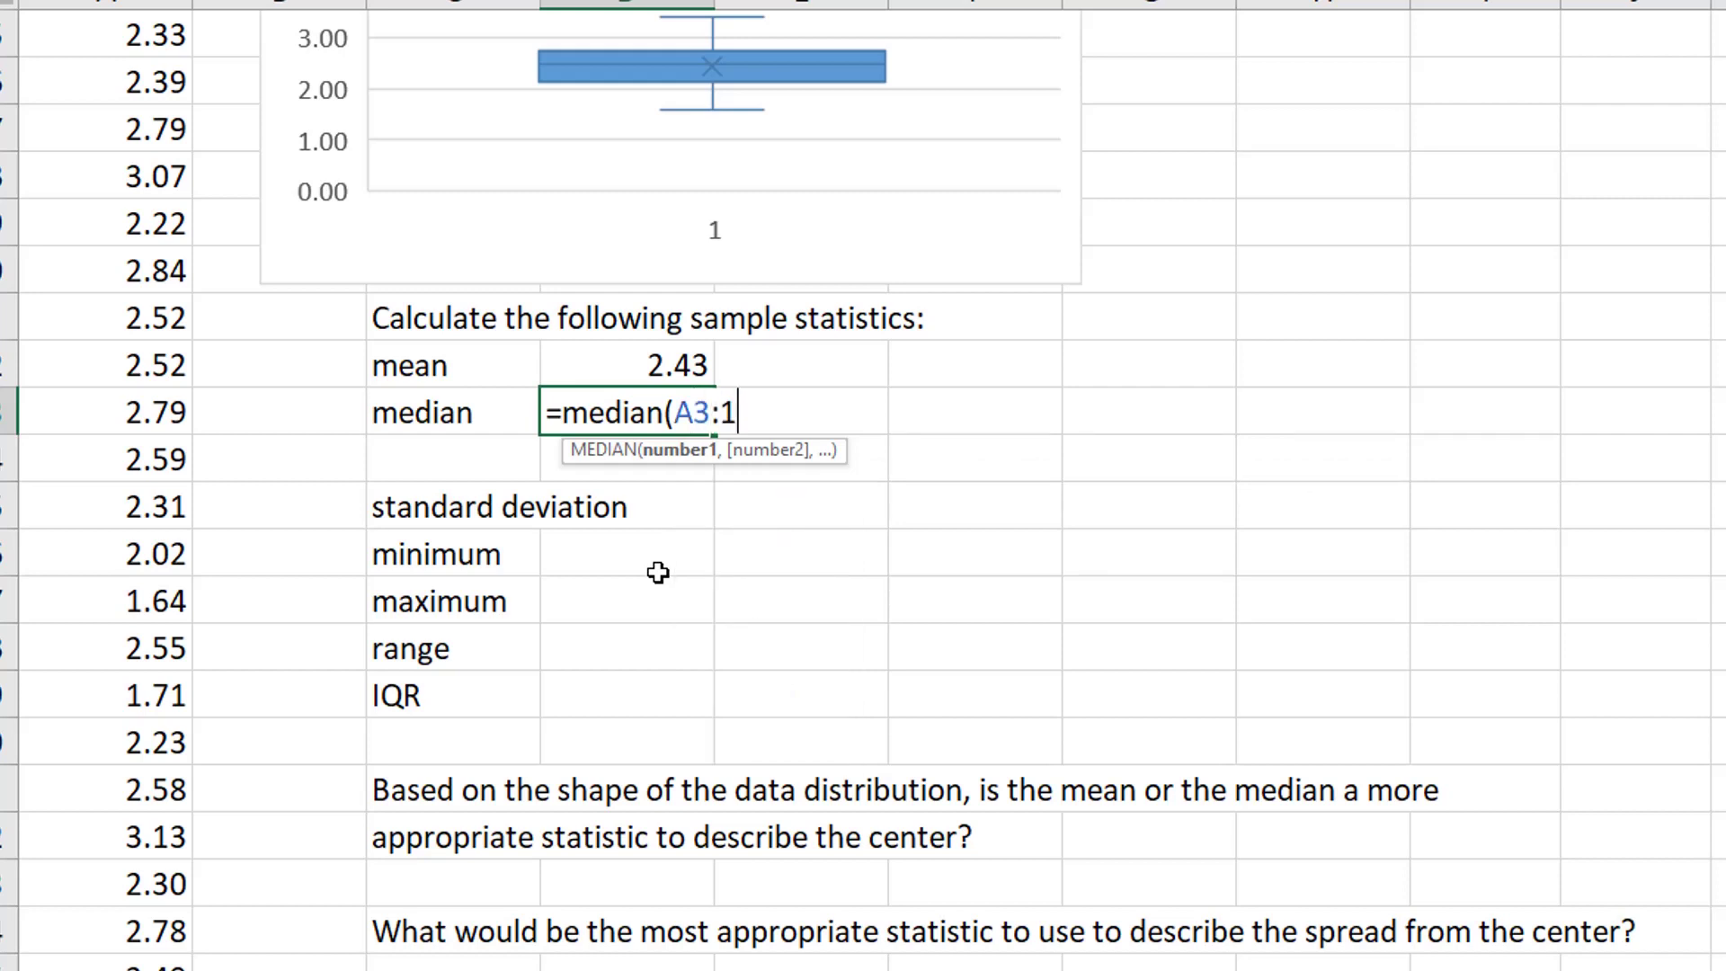
pyautogui.write('a62)')
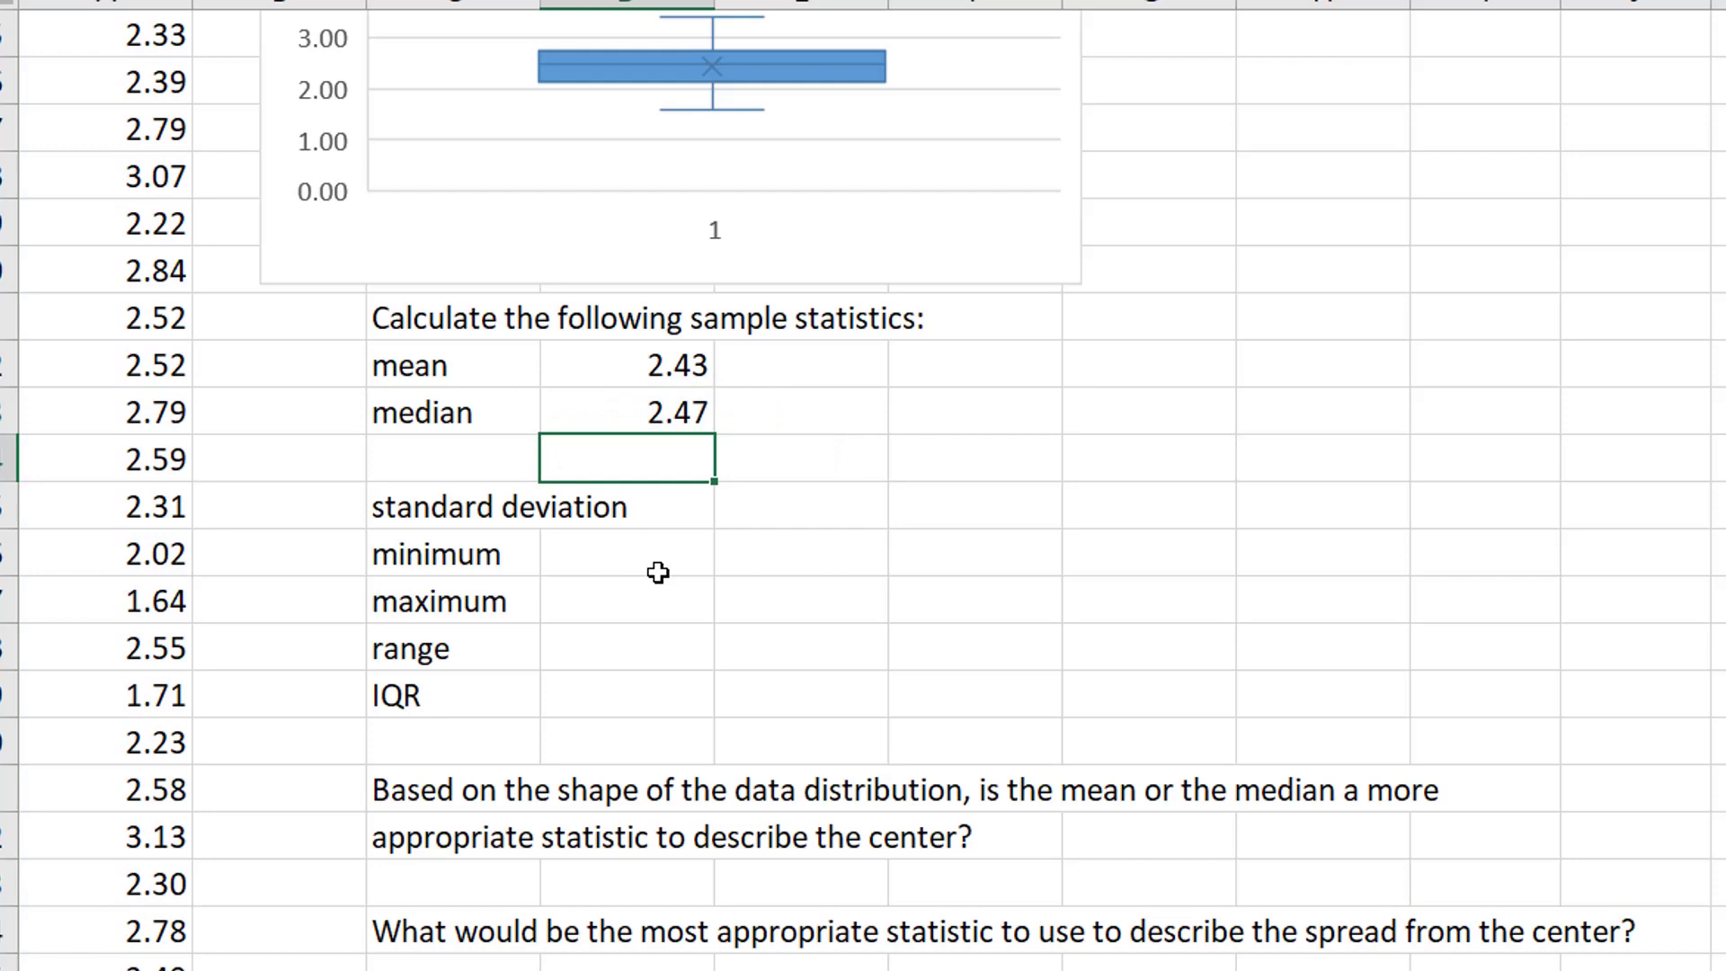
pyautogui.press('Up')
pyautogui.press('Up')
pyautogui.press('Down')
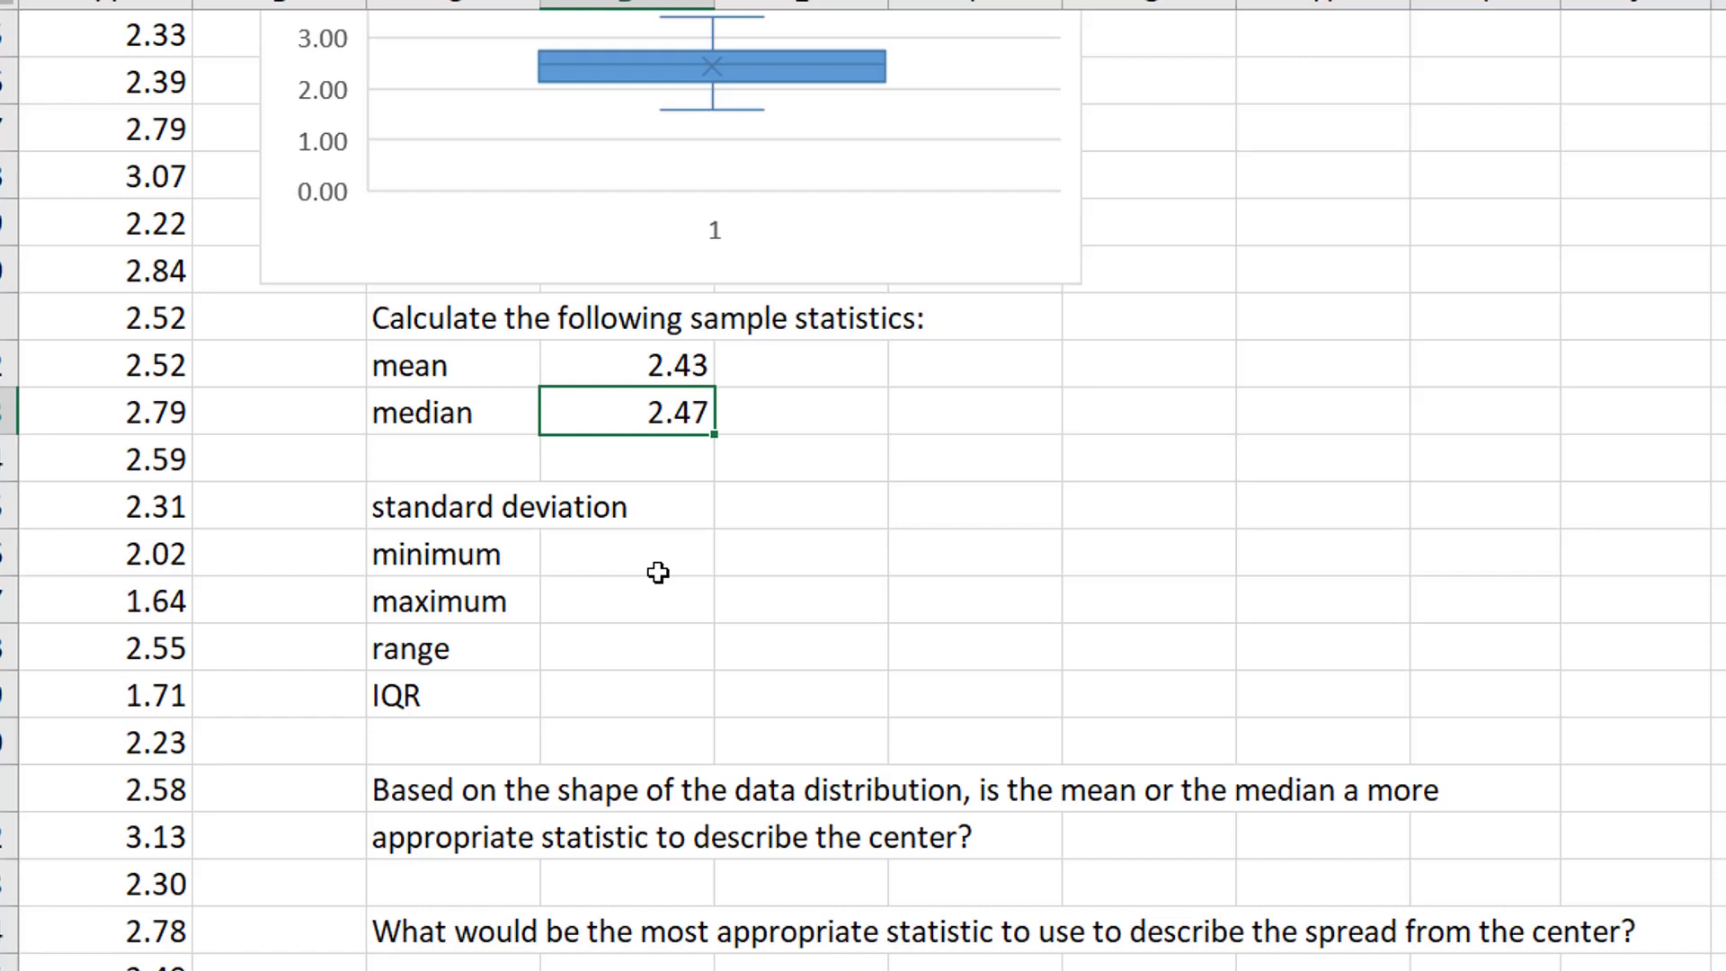
pyautogui.press('Down')
pyautogui.press('Down')
pyautogui.press('Down')
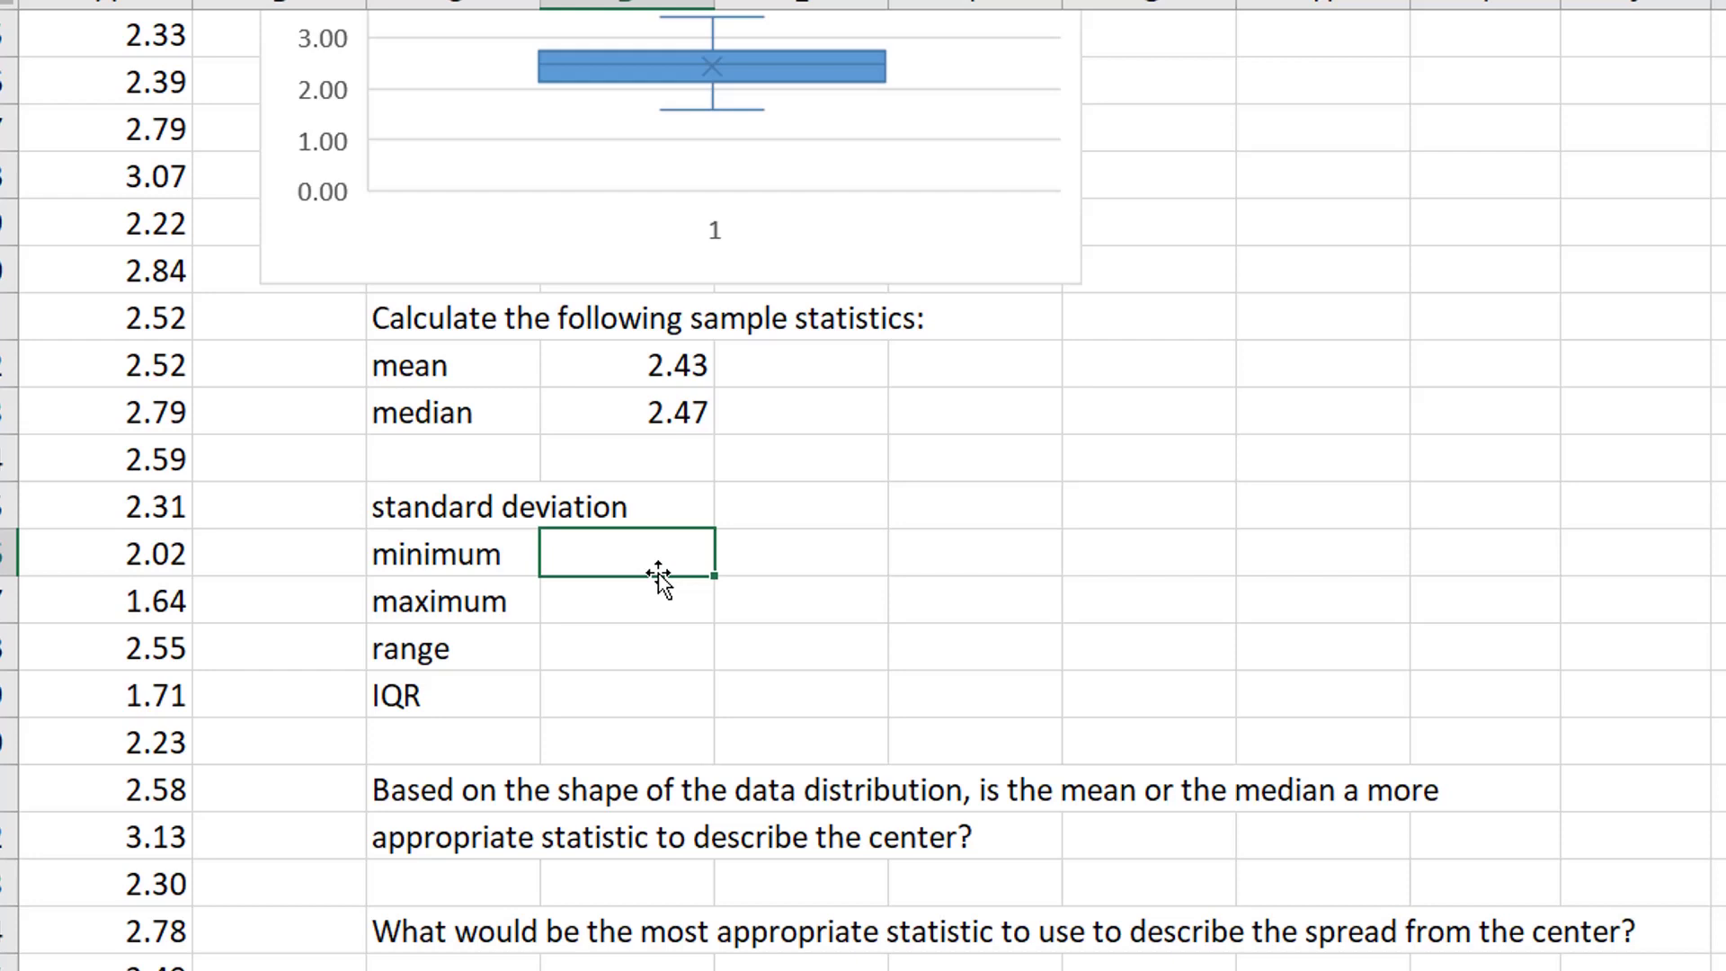
# Enter =STDEV.S(A3:A62) beside standard deviation, giving 0.4069883
pyautogui.press('Up')
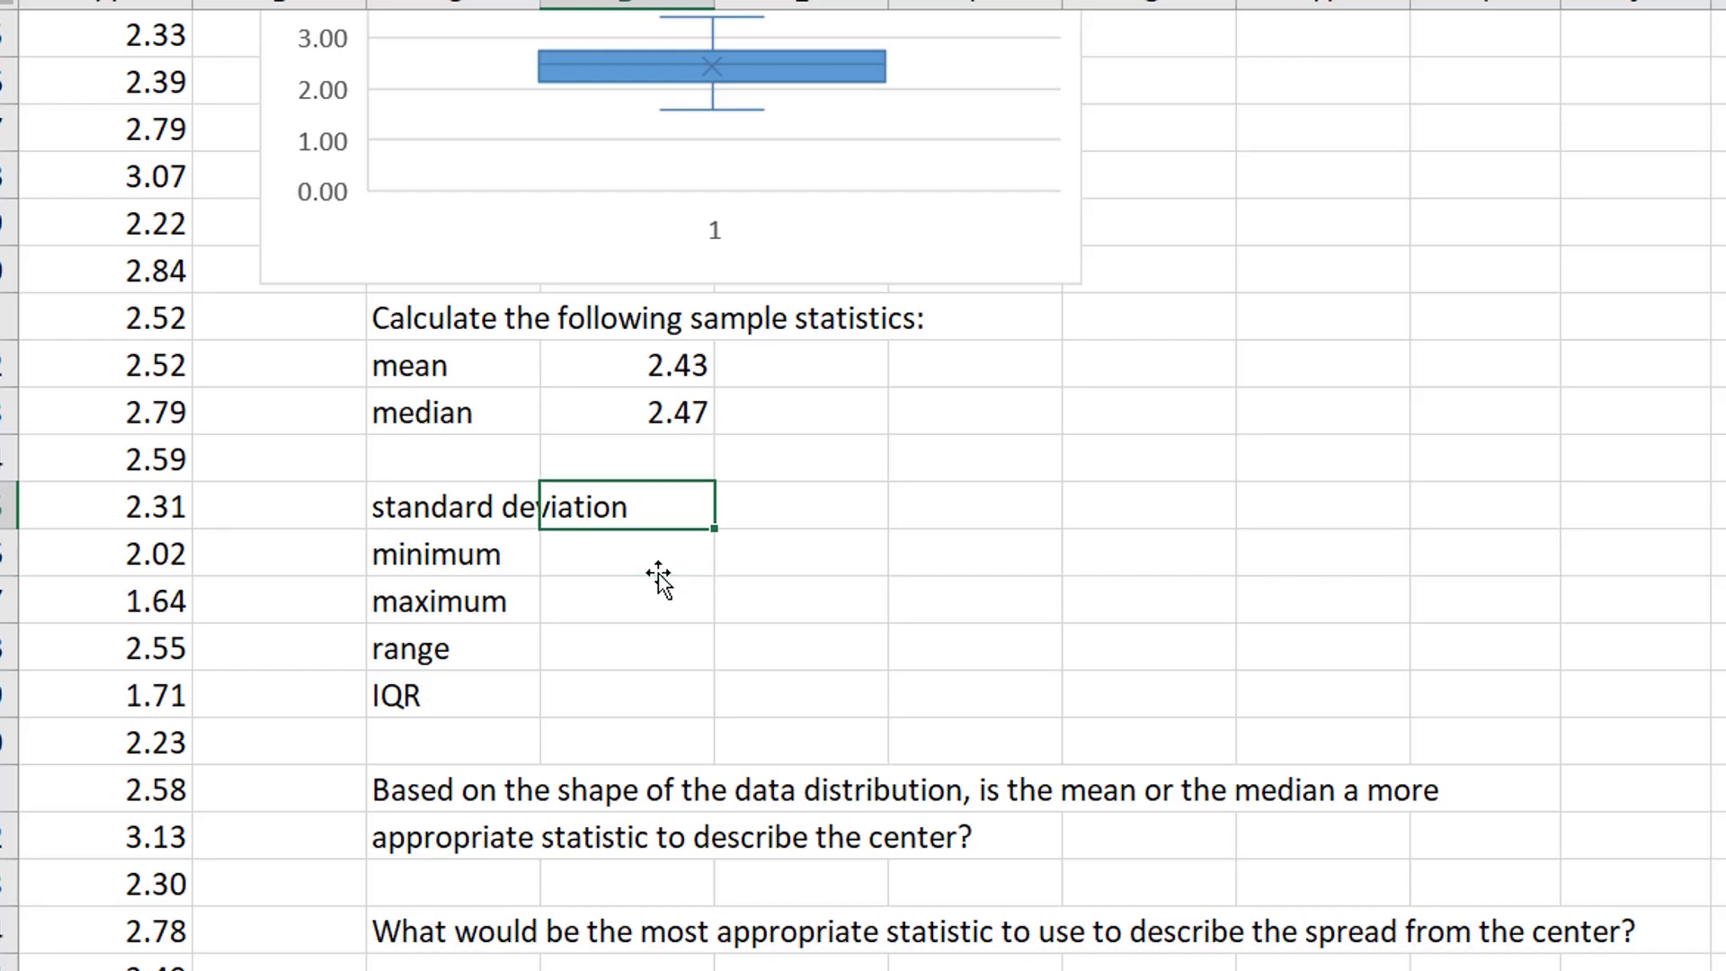
pyautogui.press('Right')
pyautogui.write('=s')
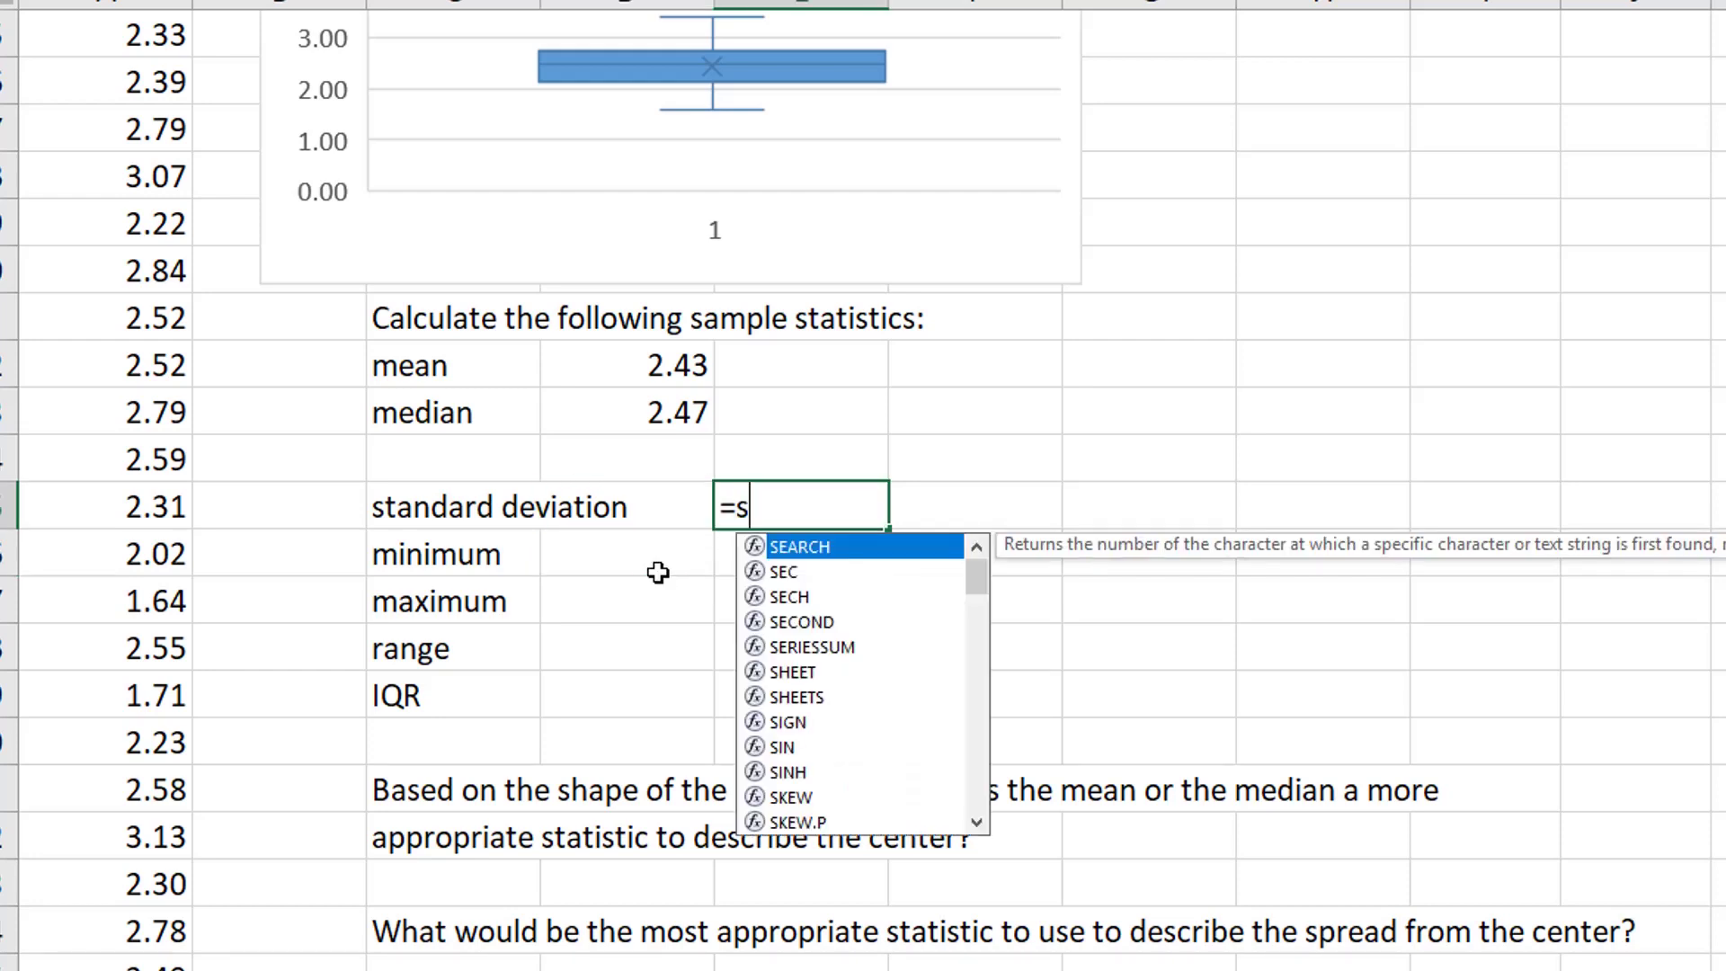
pyautogui.write('tdev.s')
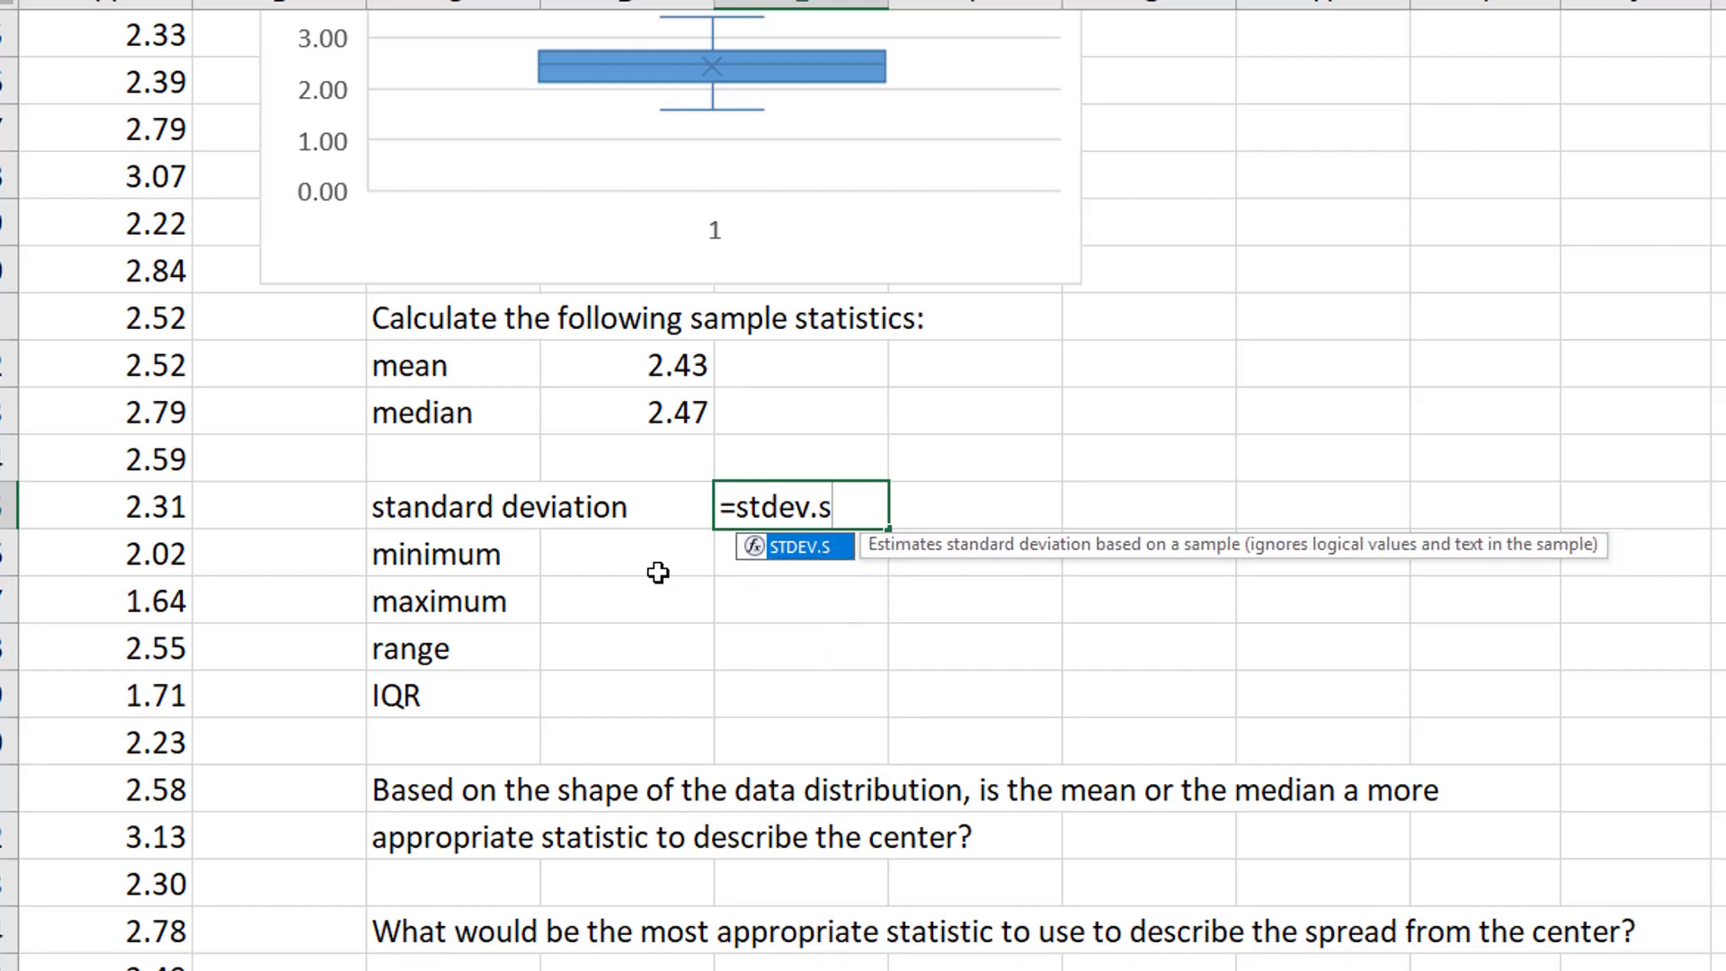
pyautogui.write('(')
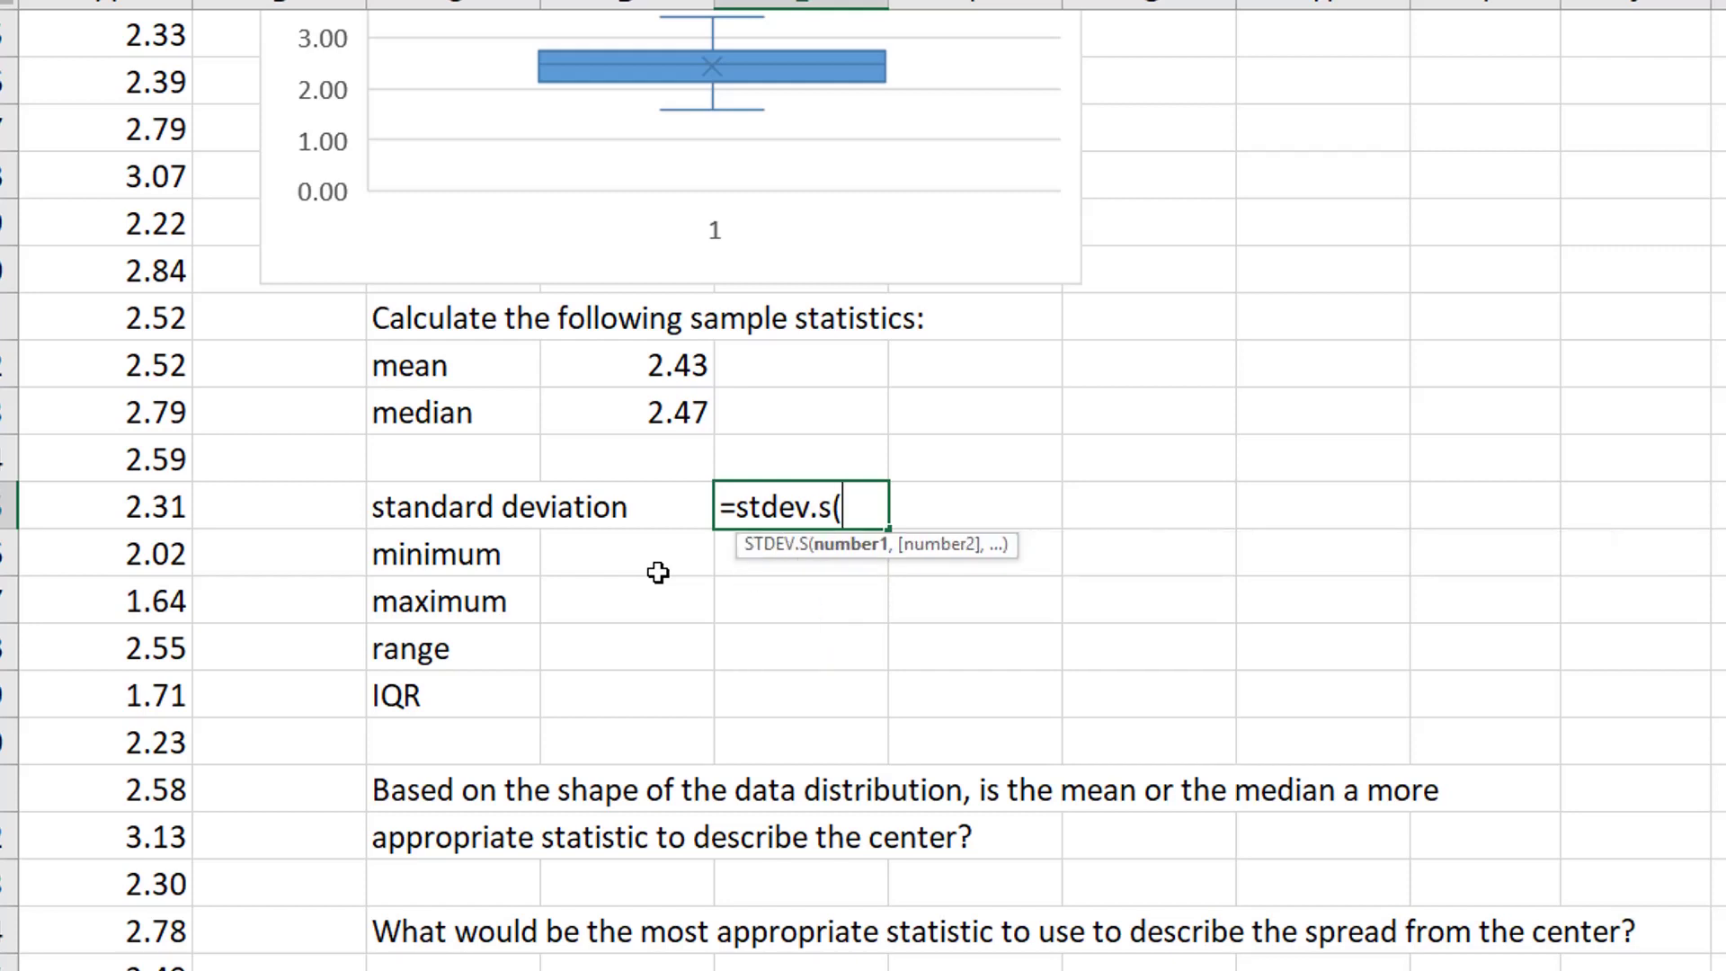
pyautogui.click(153, 422)
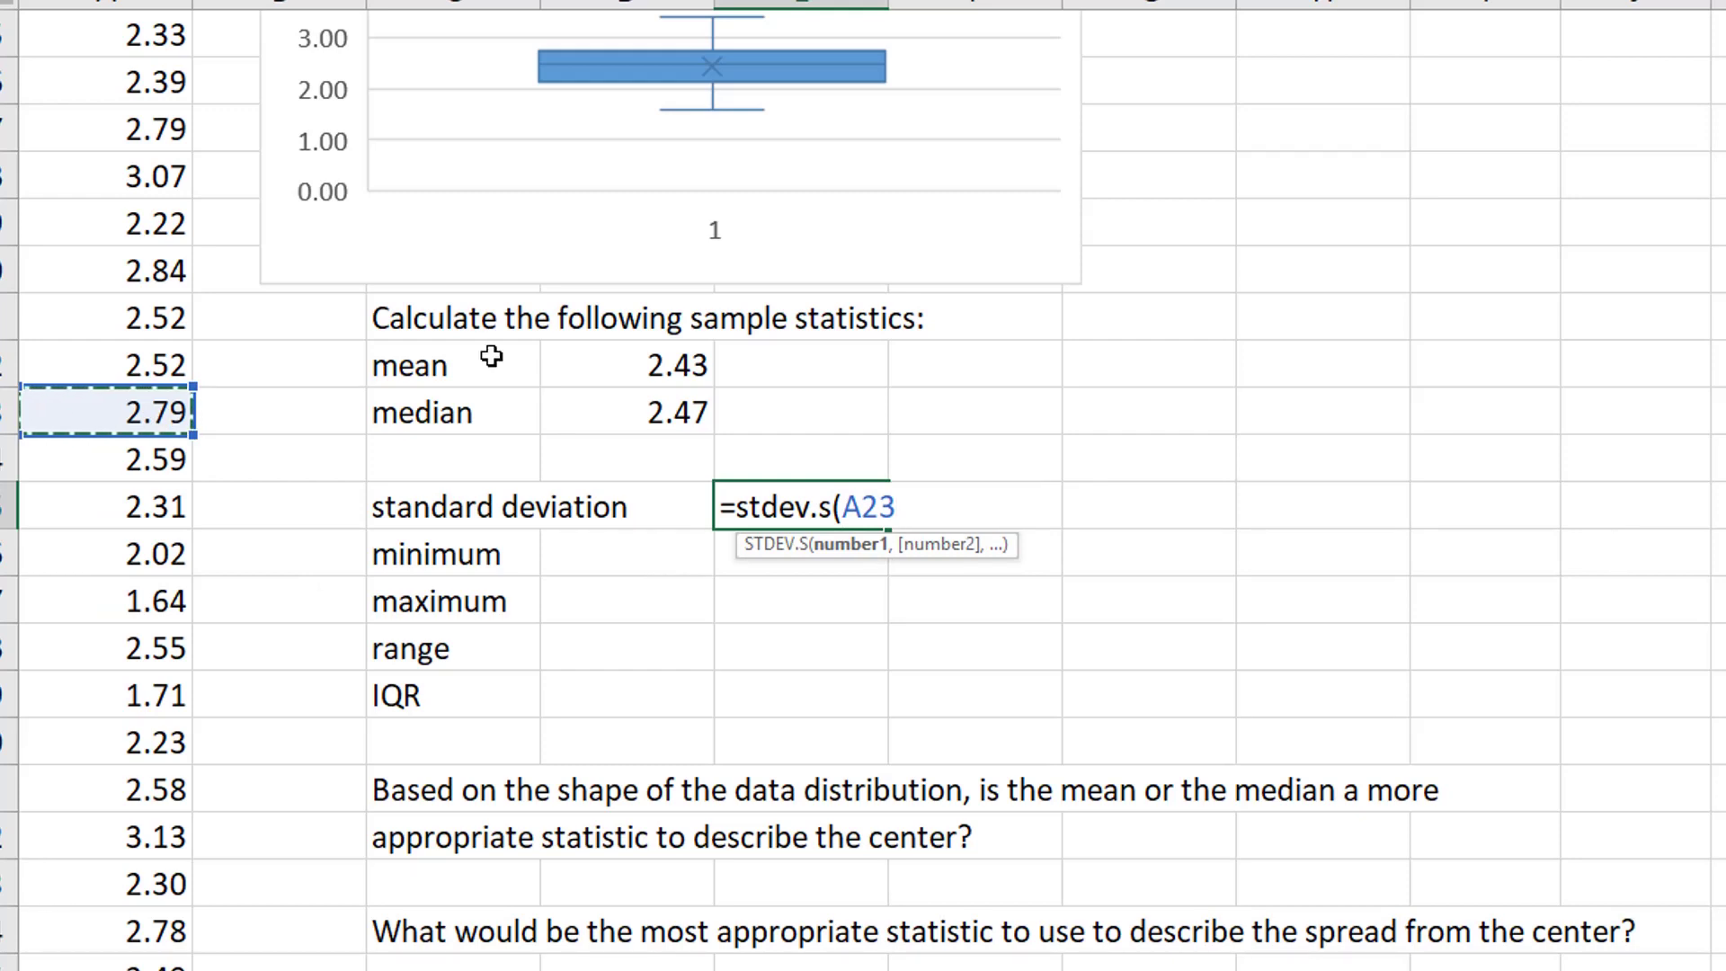
pyautogui.press('BackSpace')
pyautogui.press('BackSpace')
pyautogui.write('3:')
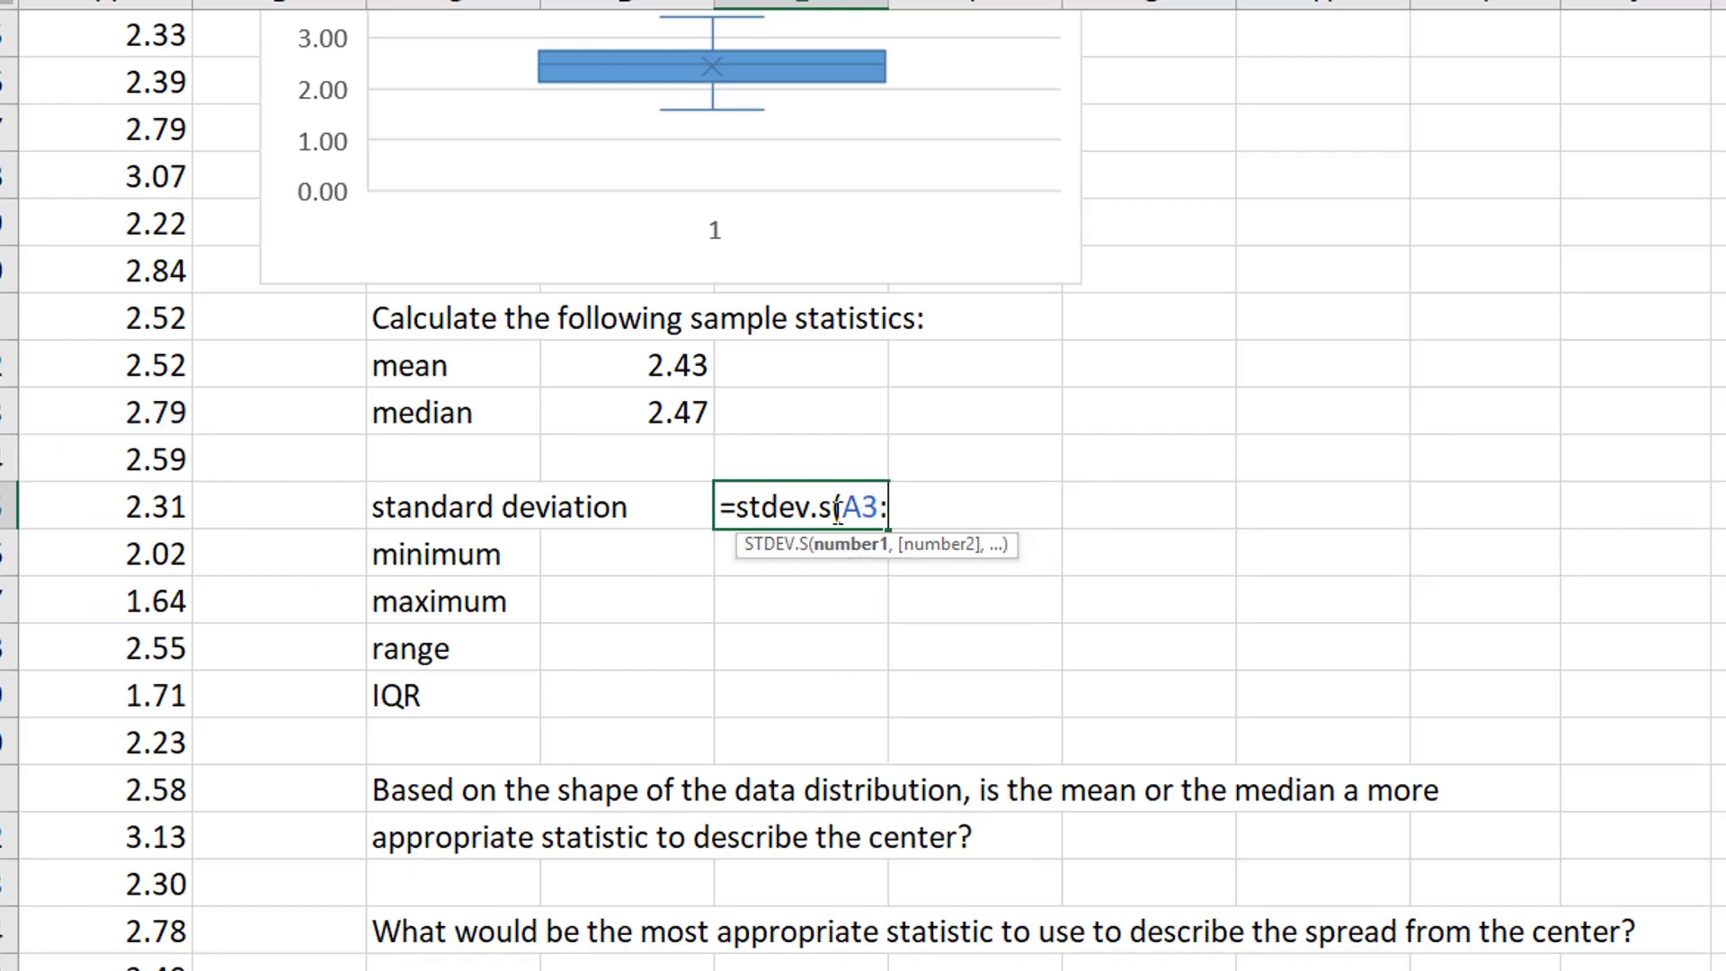
pyautogui.write('a62)')
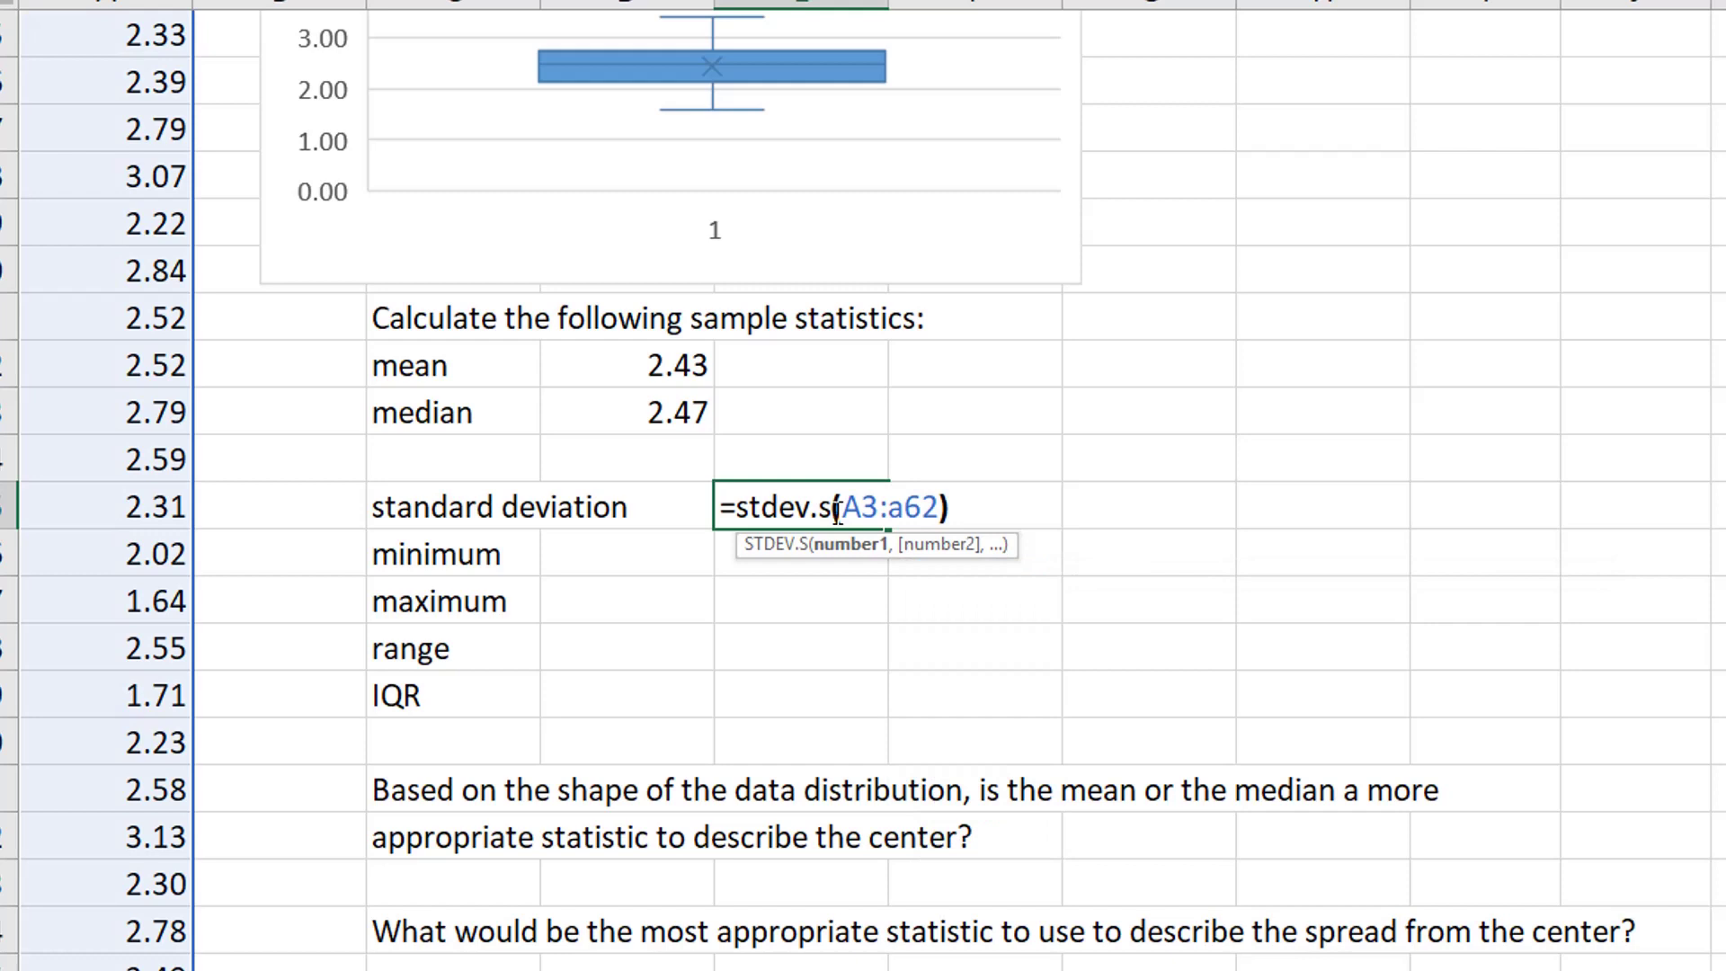
pyautogui.press('Return')
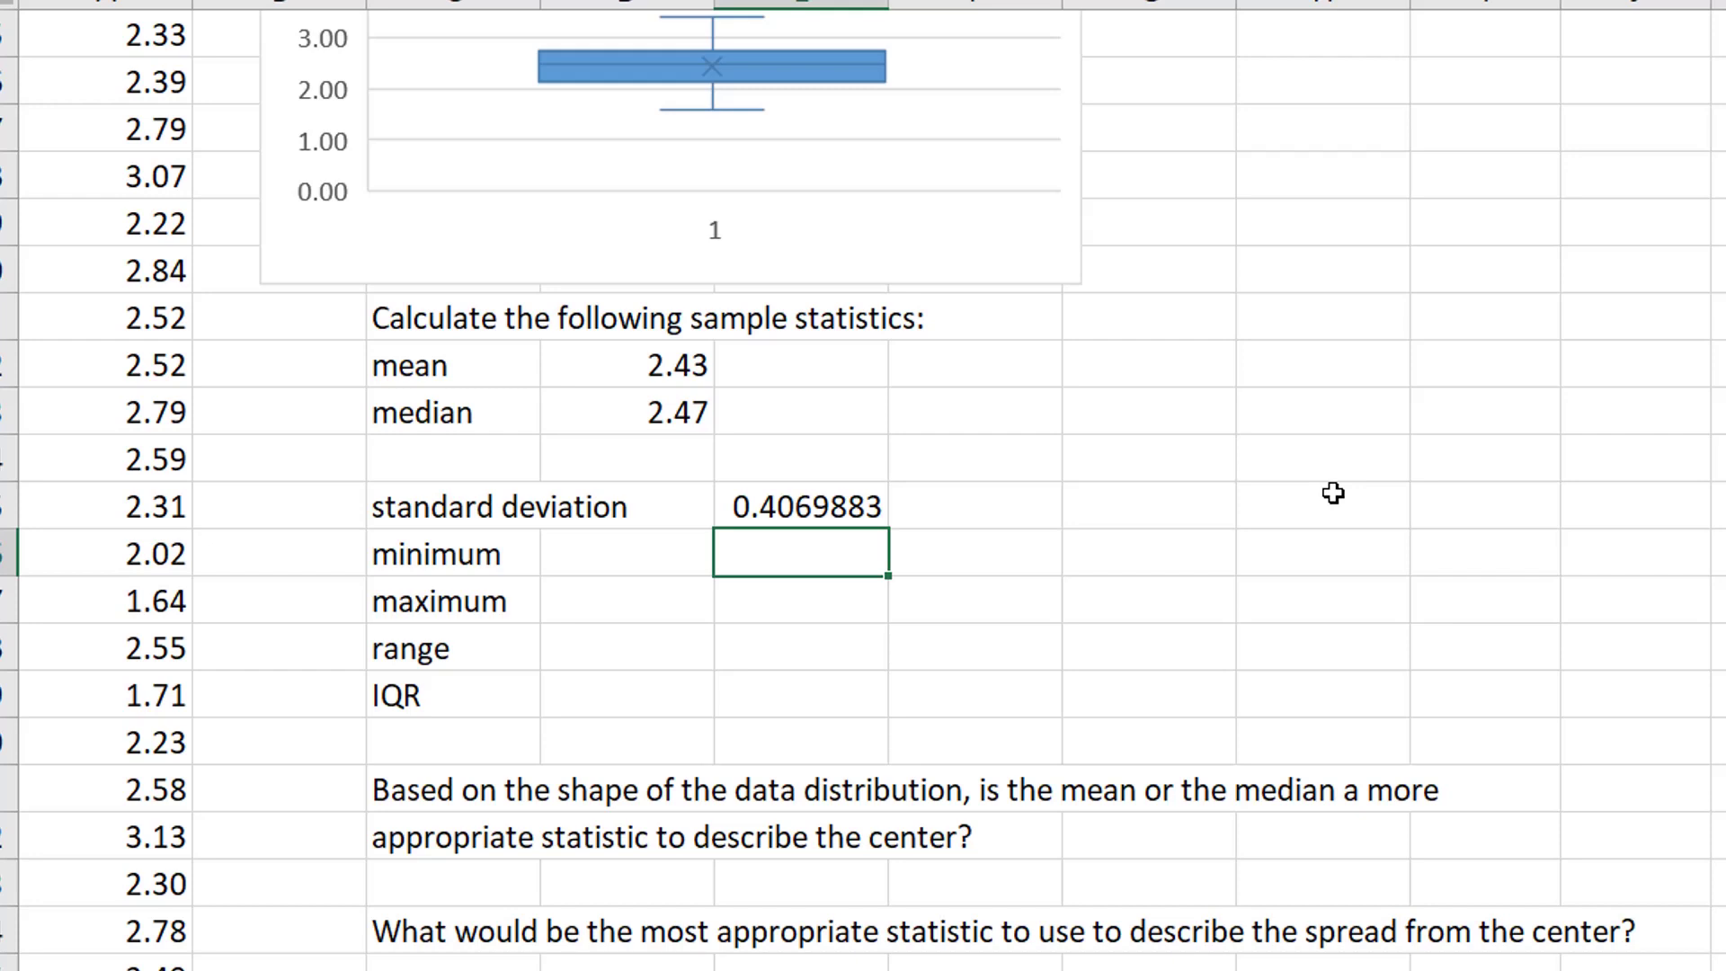
# Enter =MIN(A3:A62) and =MAX(A3:A62), giving 1.60 and 3.41
pyautogui.write('=mi')
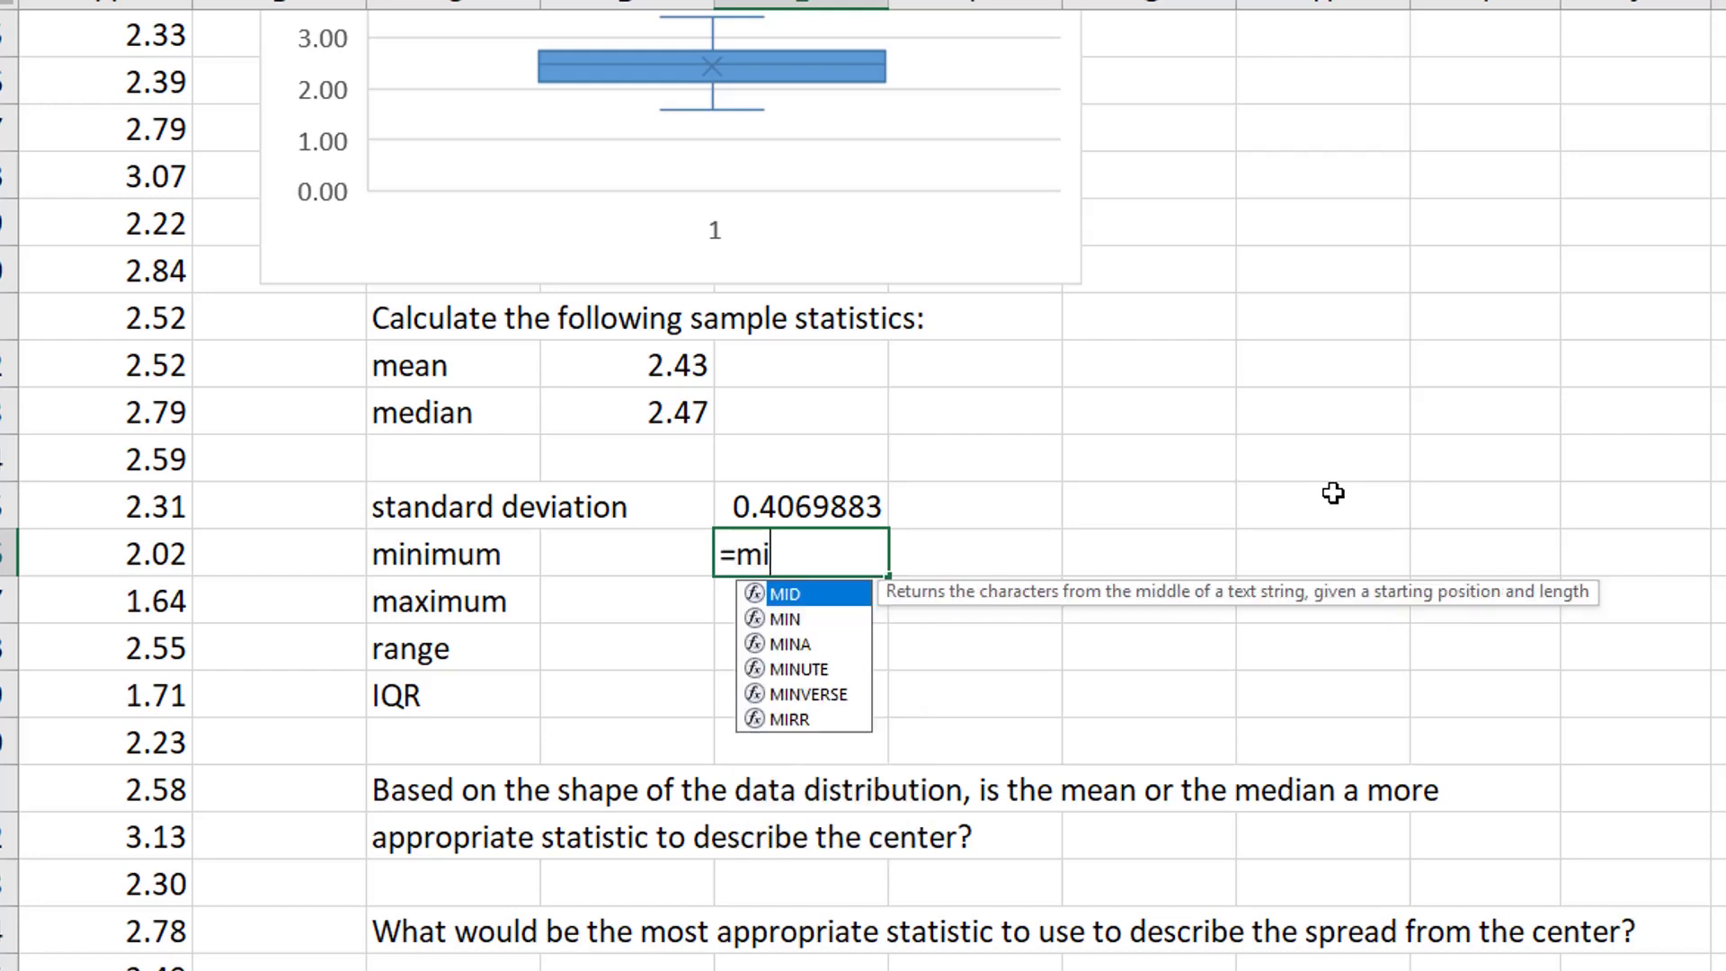
pyautogui.write('n(a3')
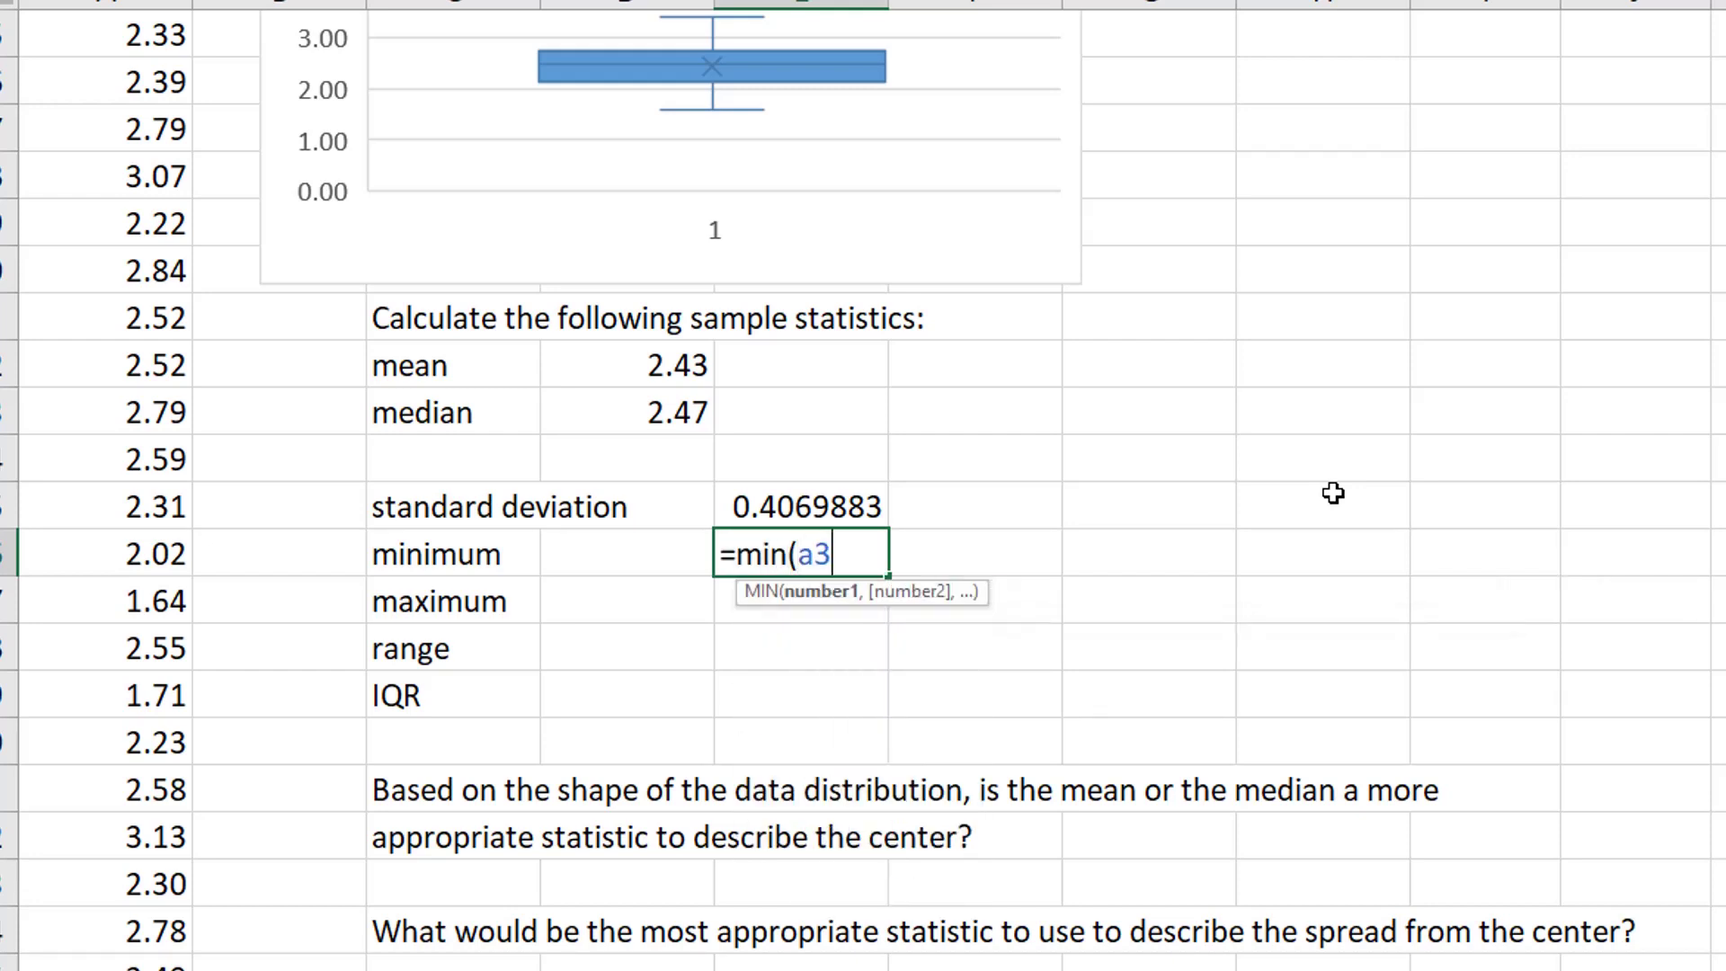
pyautogui.write(':a62)')
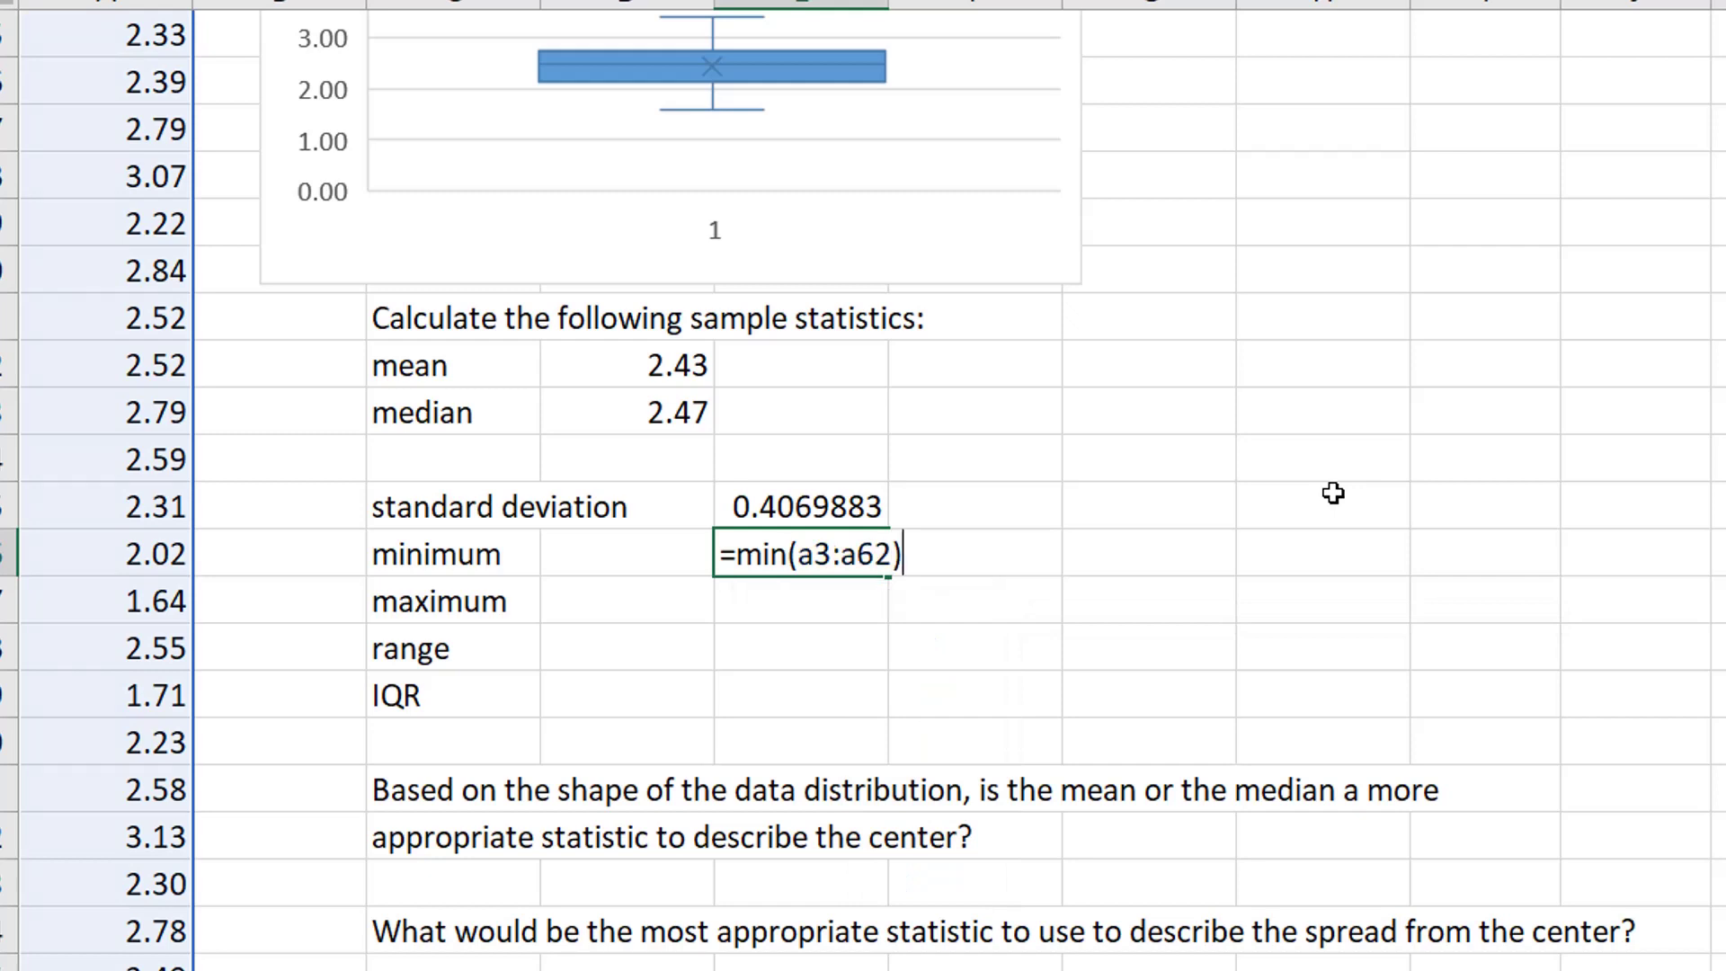
pyautogui.press('Return')
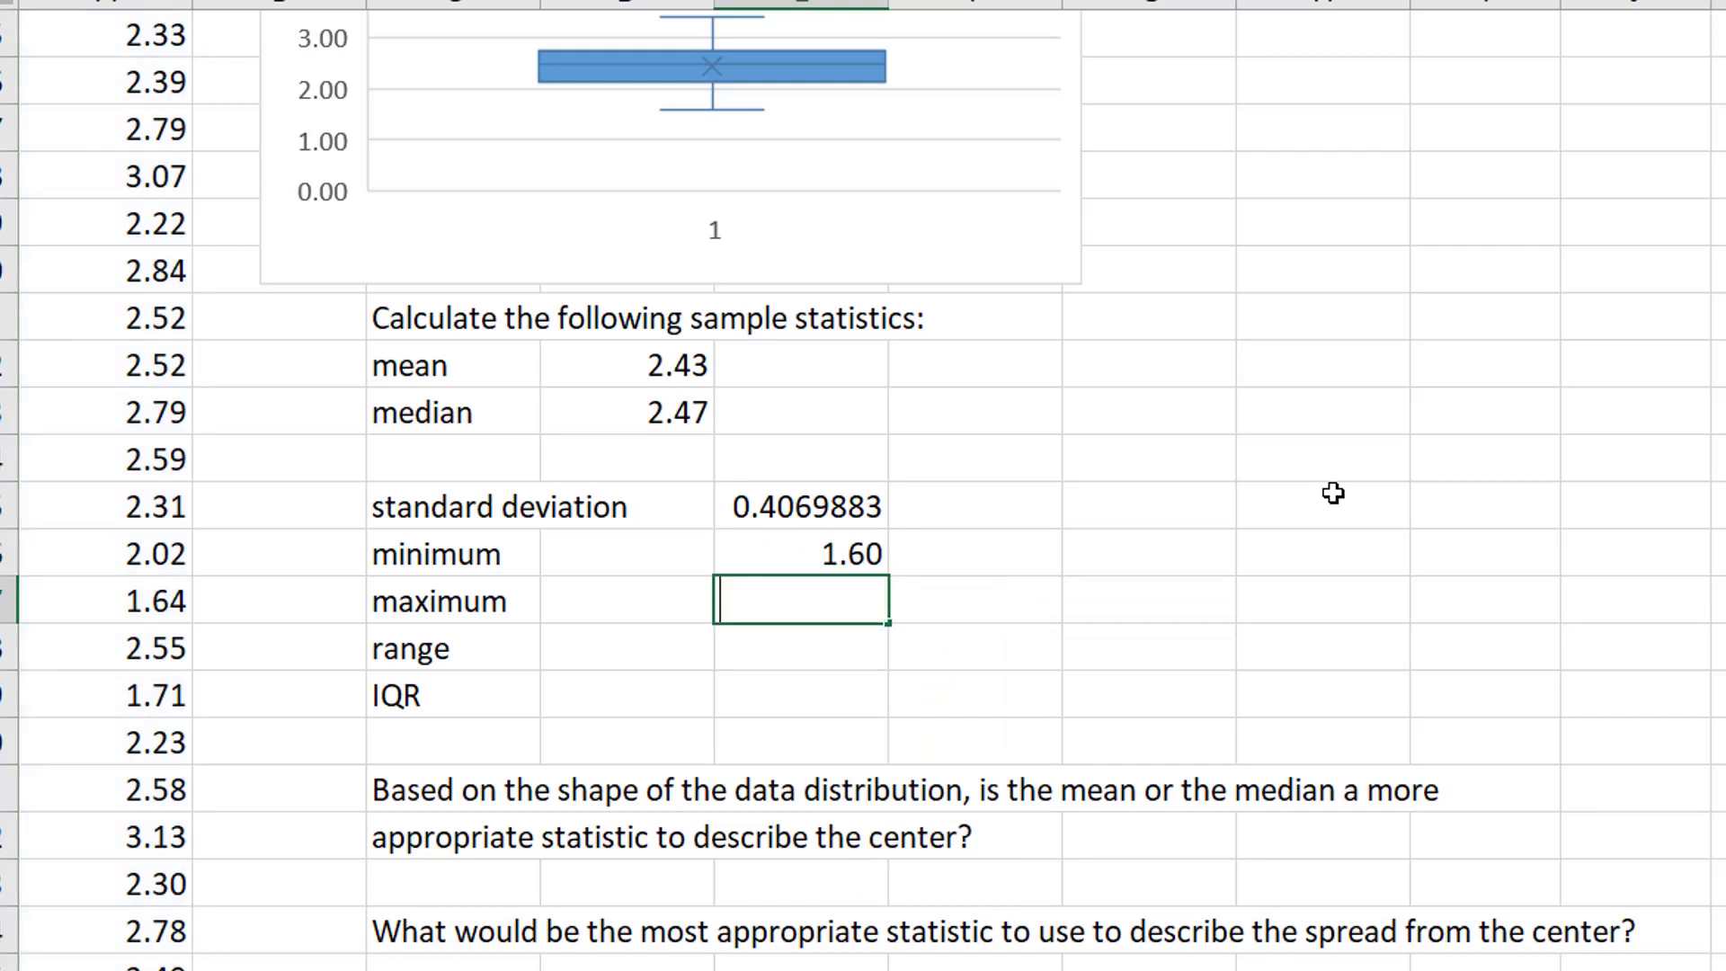
pyautogui.write('=max(a3:')
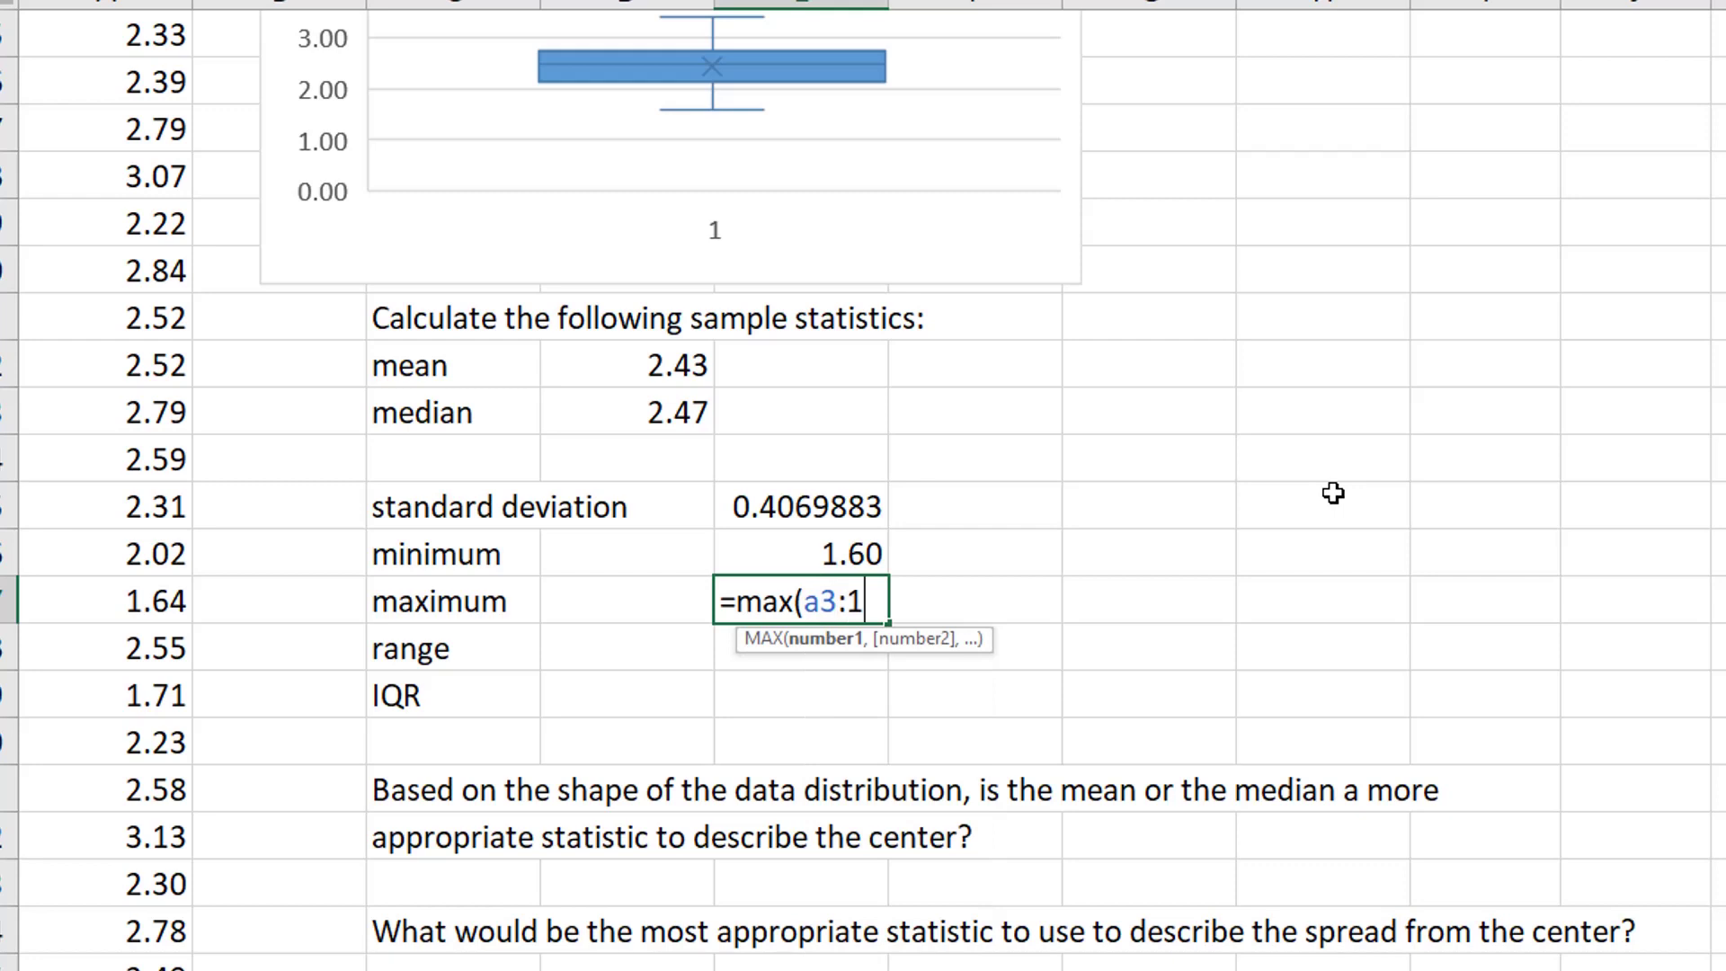
pyautogui.write('a62')
pyautogui.press('Return')
# Compute the range as =E27-E26, giving 1.81, and start a QUARTILE formula for IQR
pyautogui.write('=')
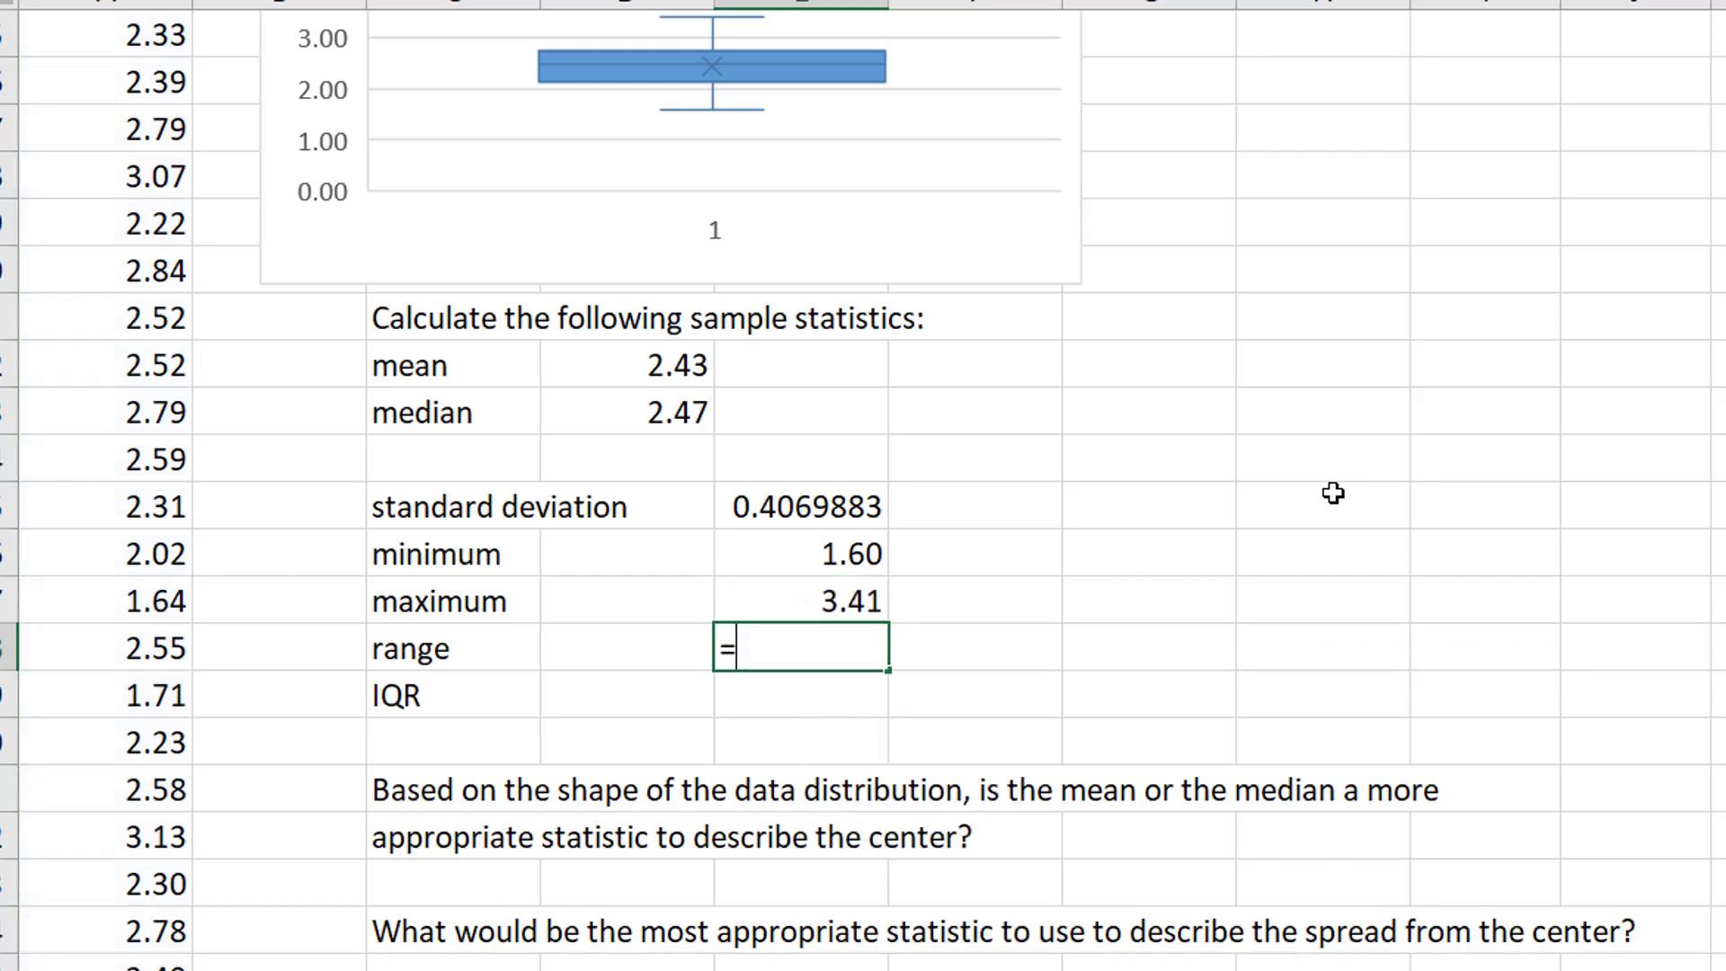
pyautogui.write('range')
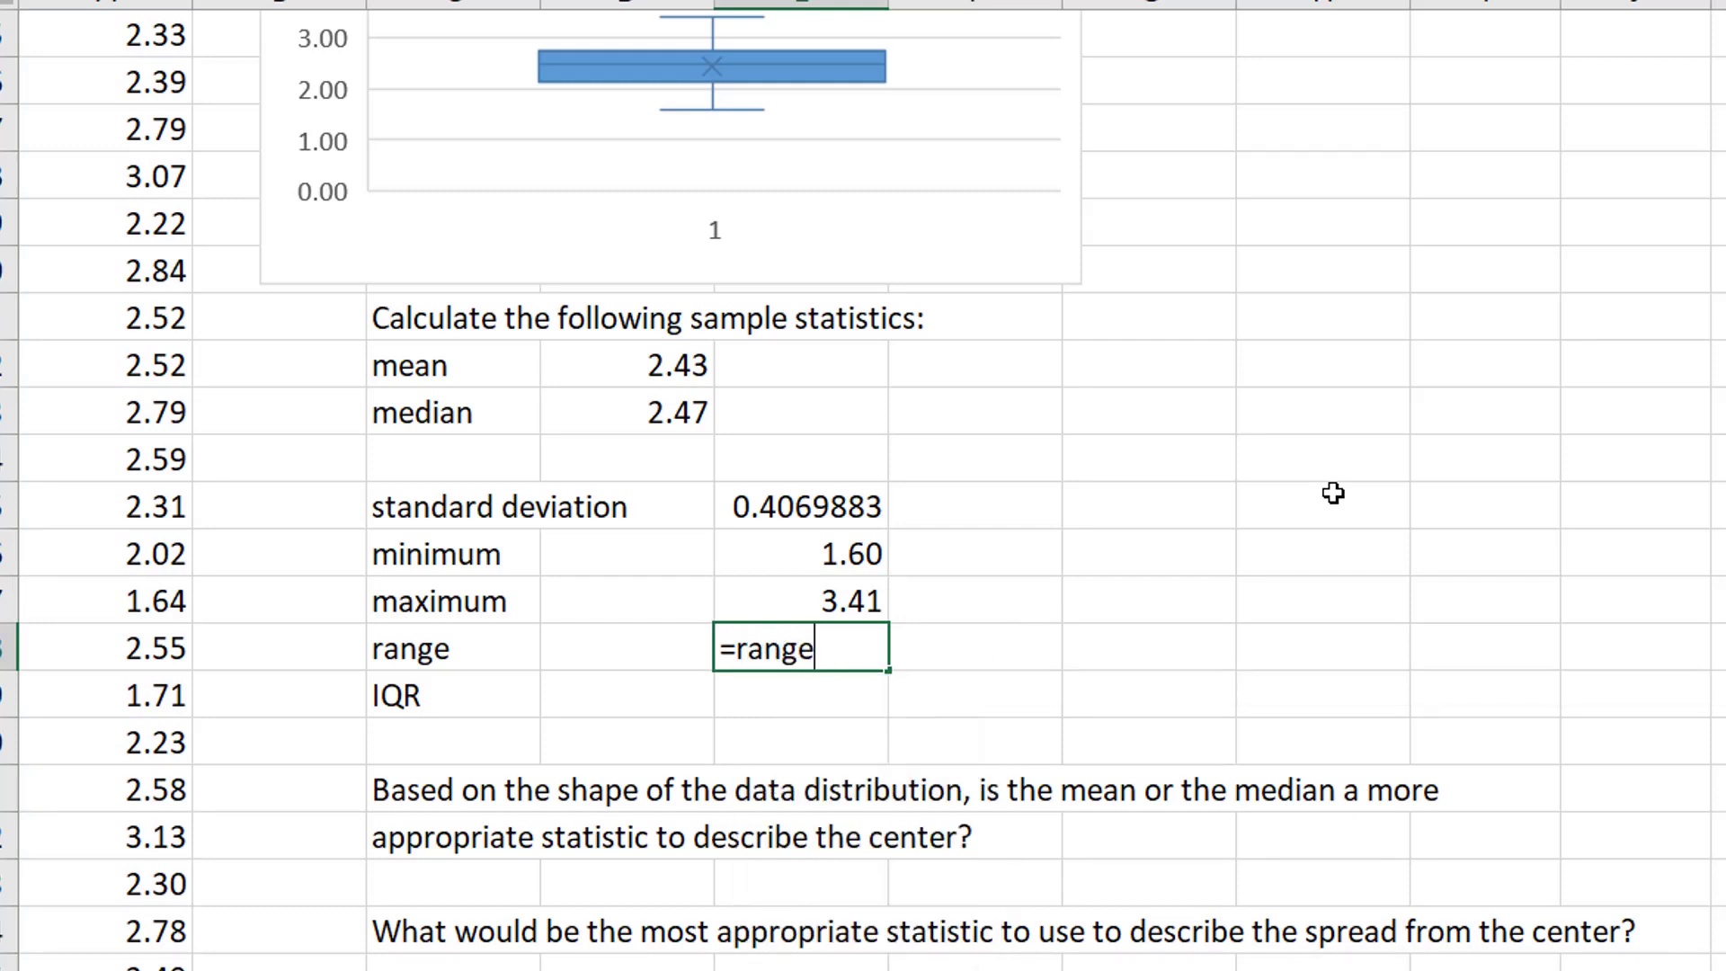
pyautogui.press('BackSpace')
pyautogui.press('BackSpace')
pyautogui.press('BackSpace')
pyautogui.press('BackSpace')
pyautogui.press('BackSpace')
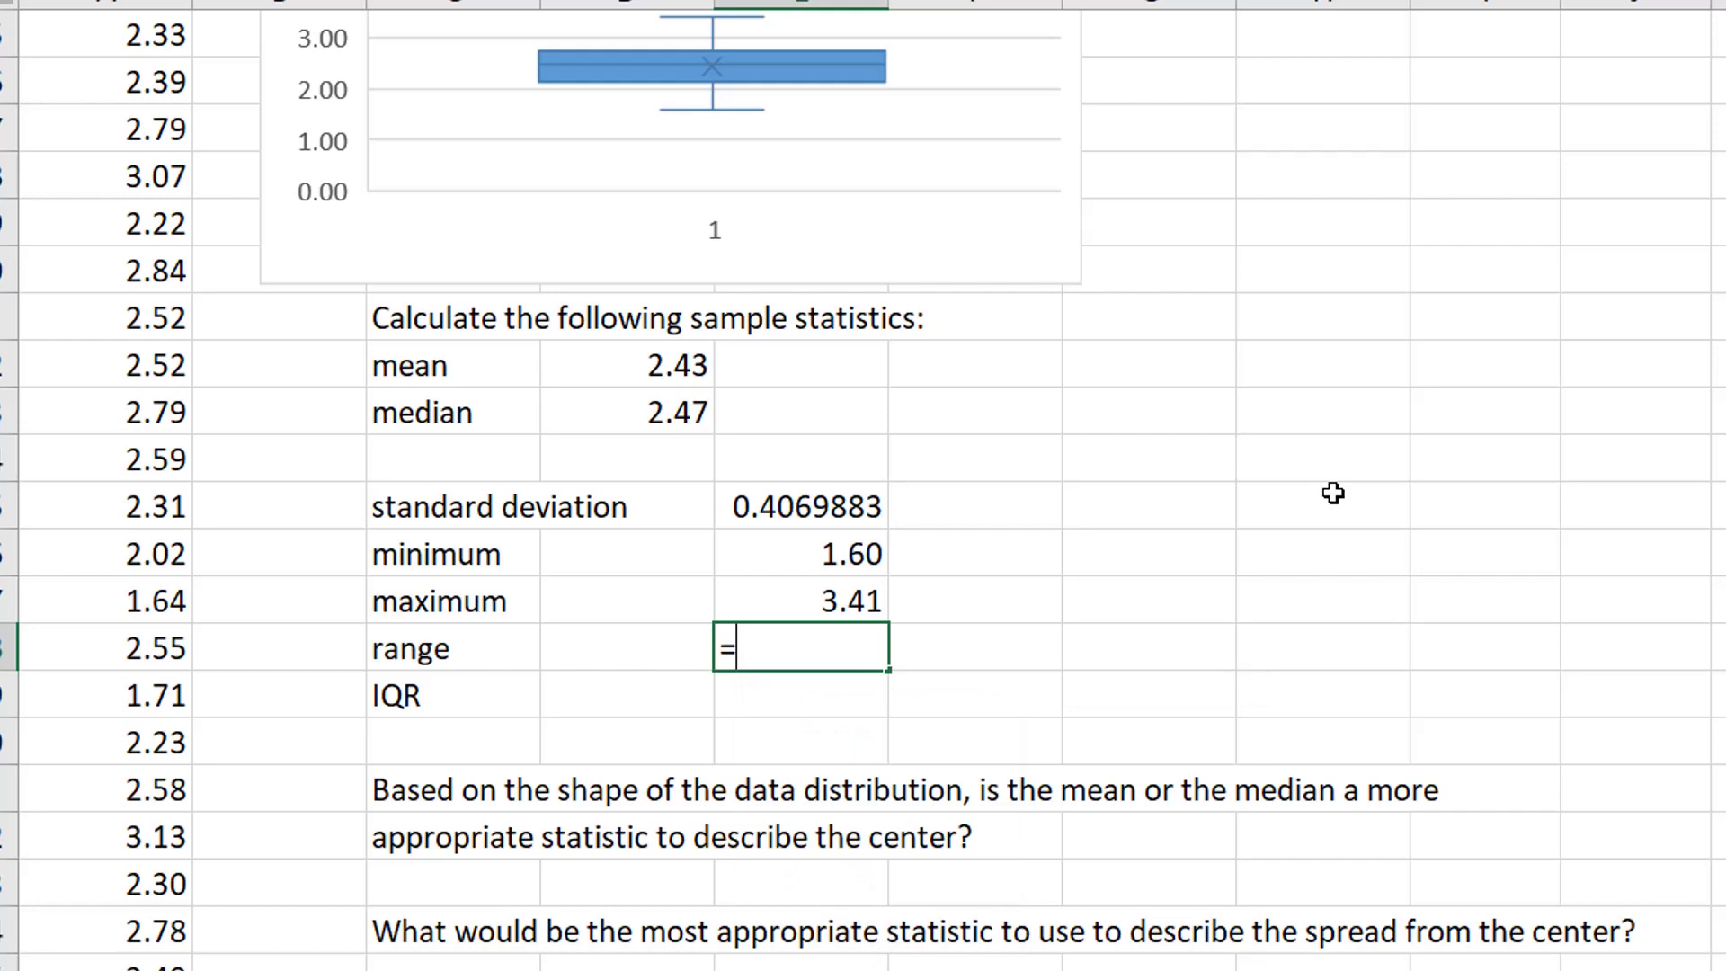
pyautogui.click(799, 601)
pyautogui.write('-')
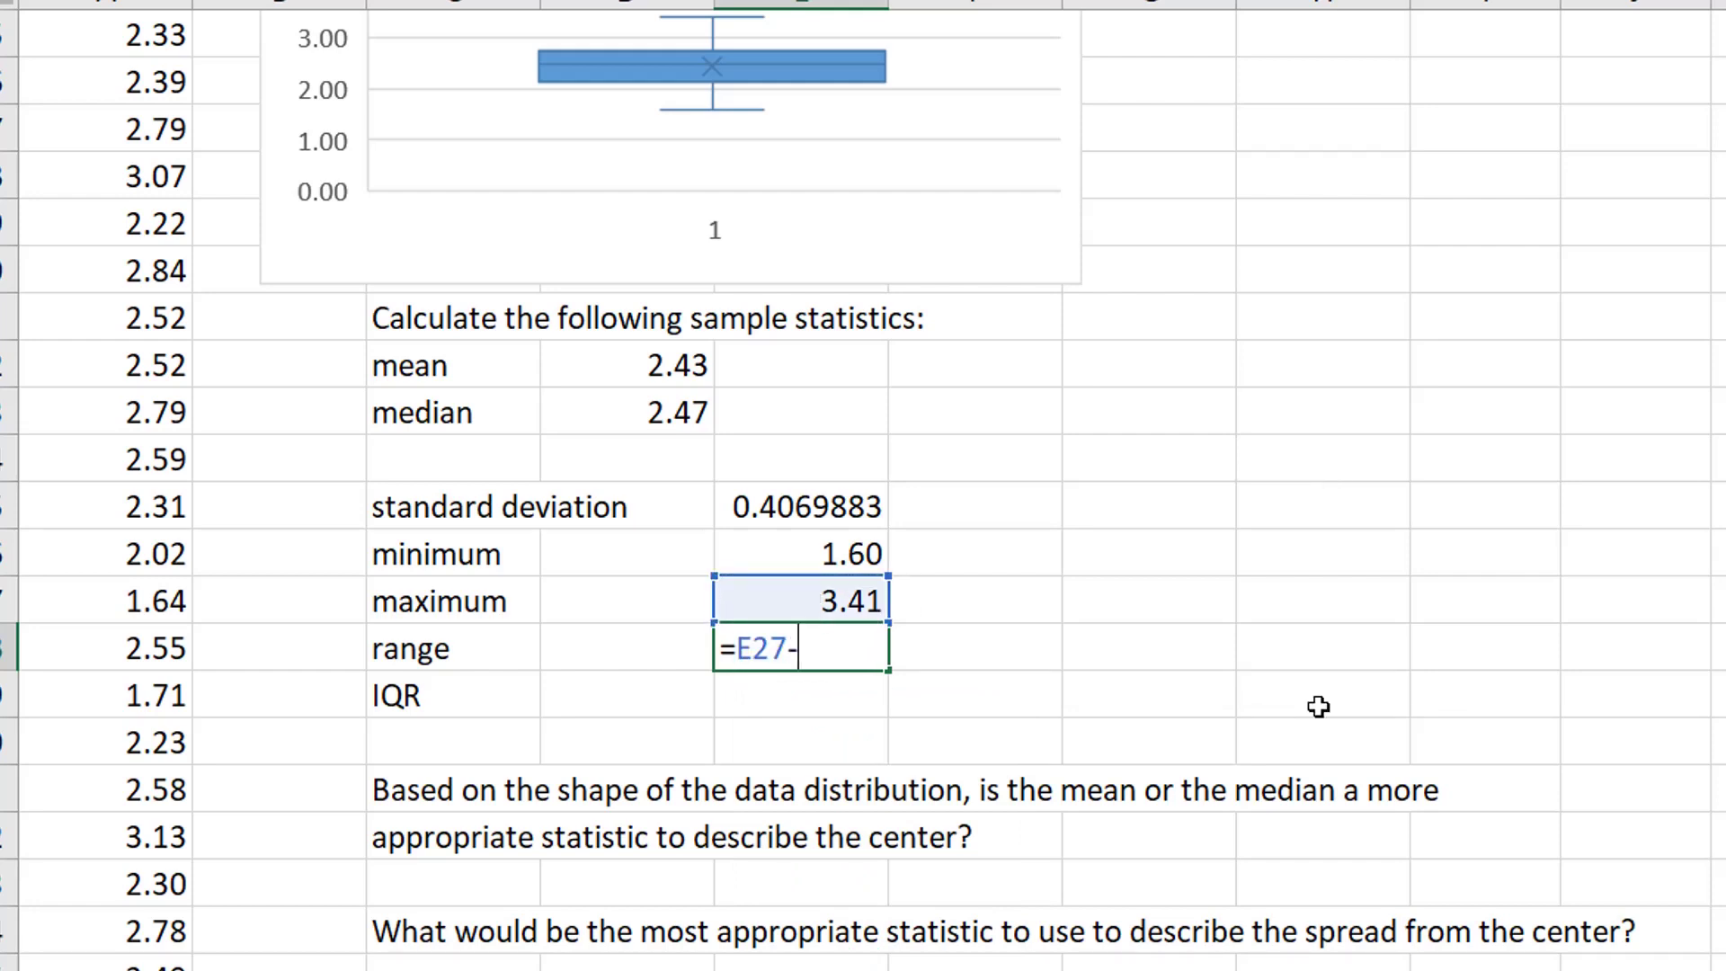
pyautogui.click(825, 553)
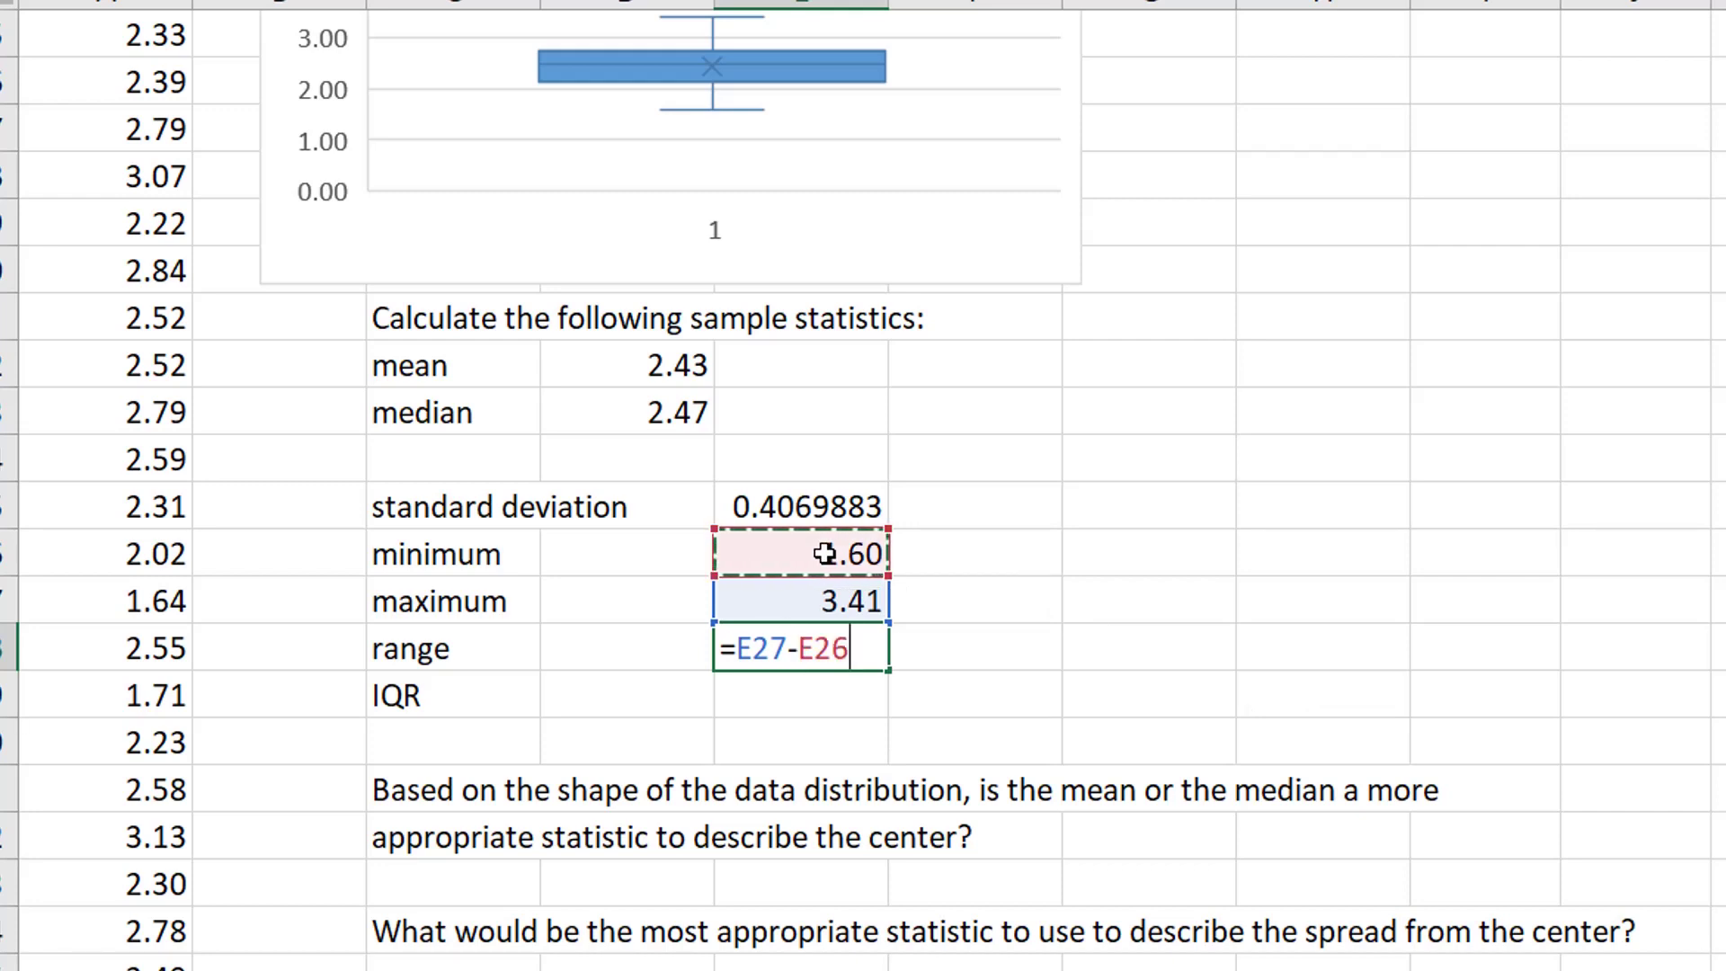
pyautogui.press('Return')
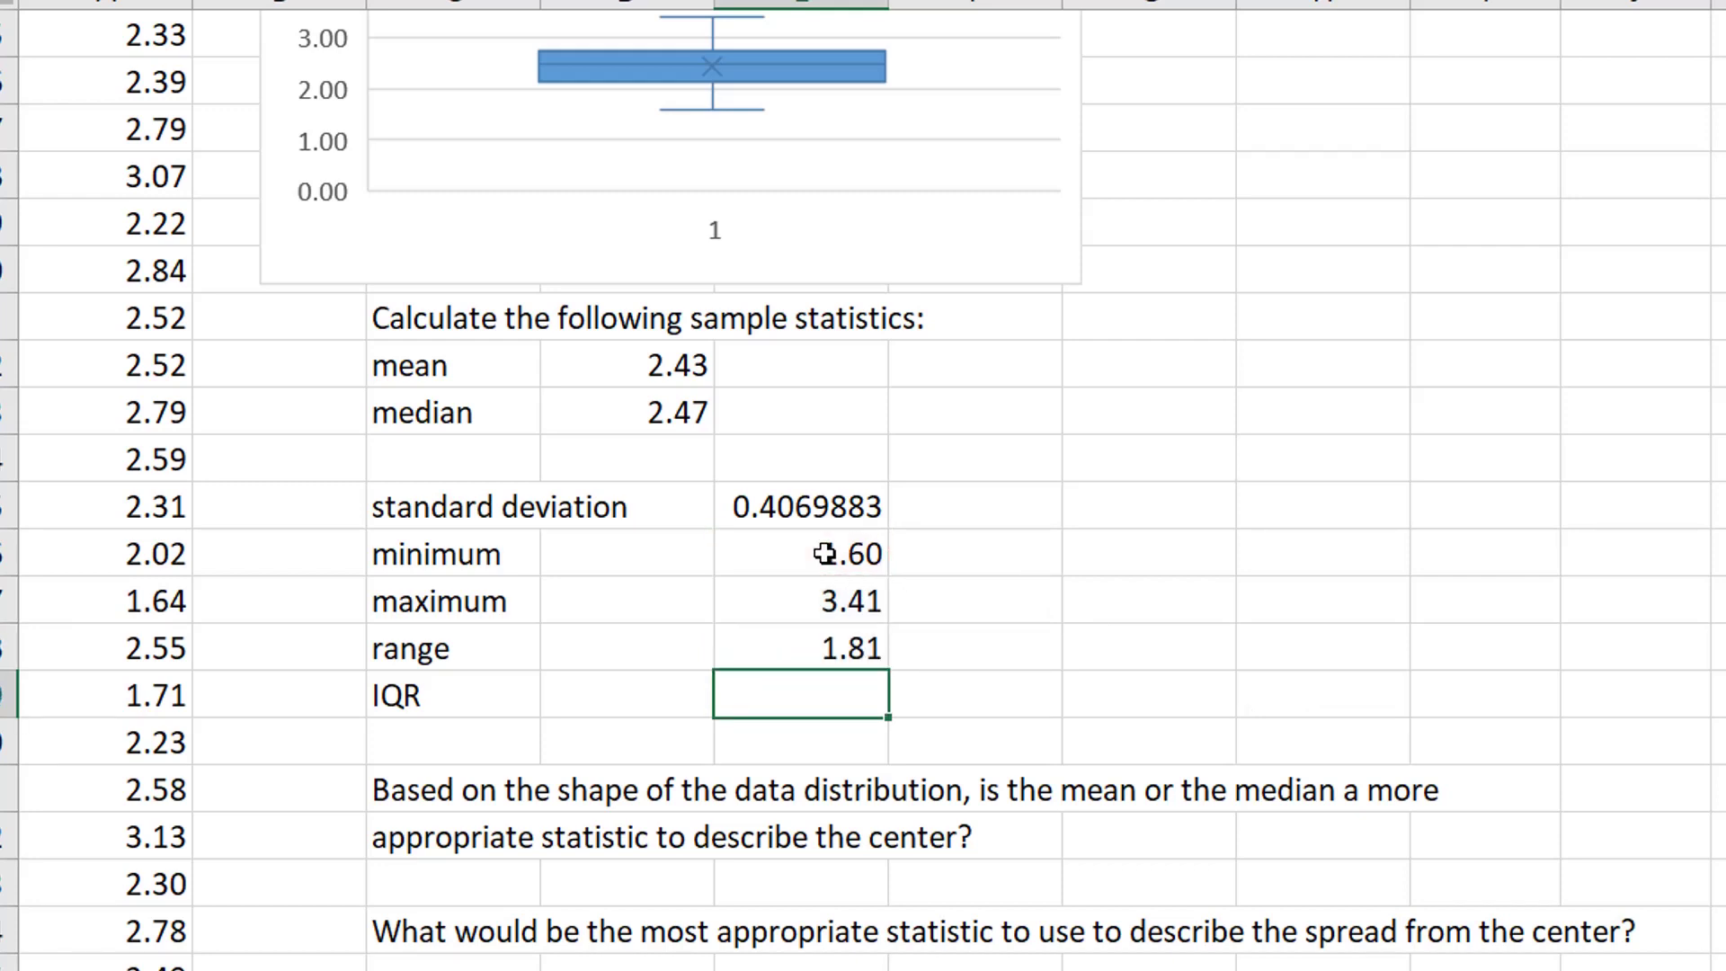
pyautogui.write('=quarti')
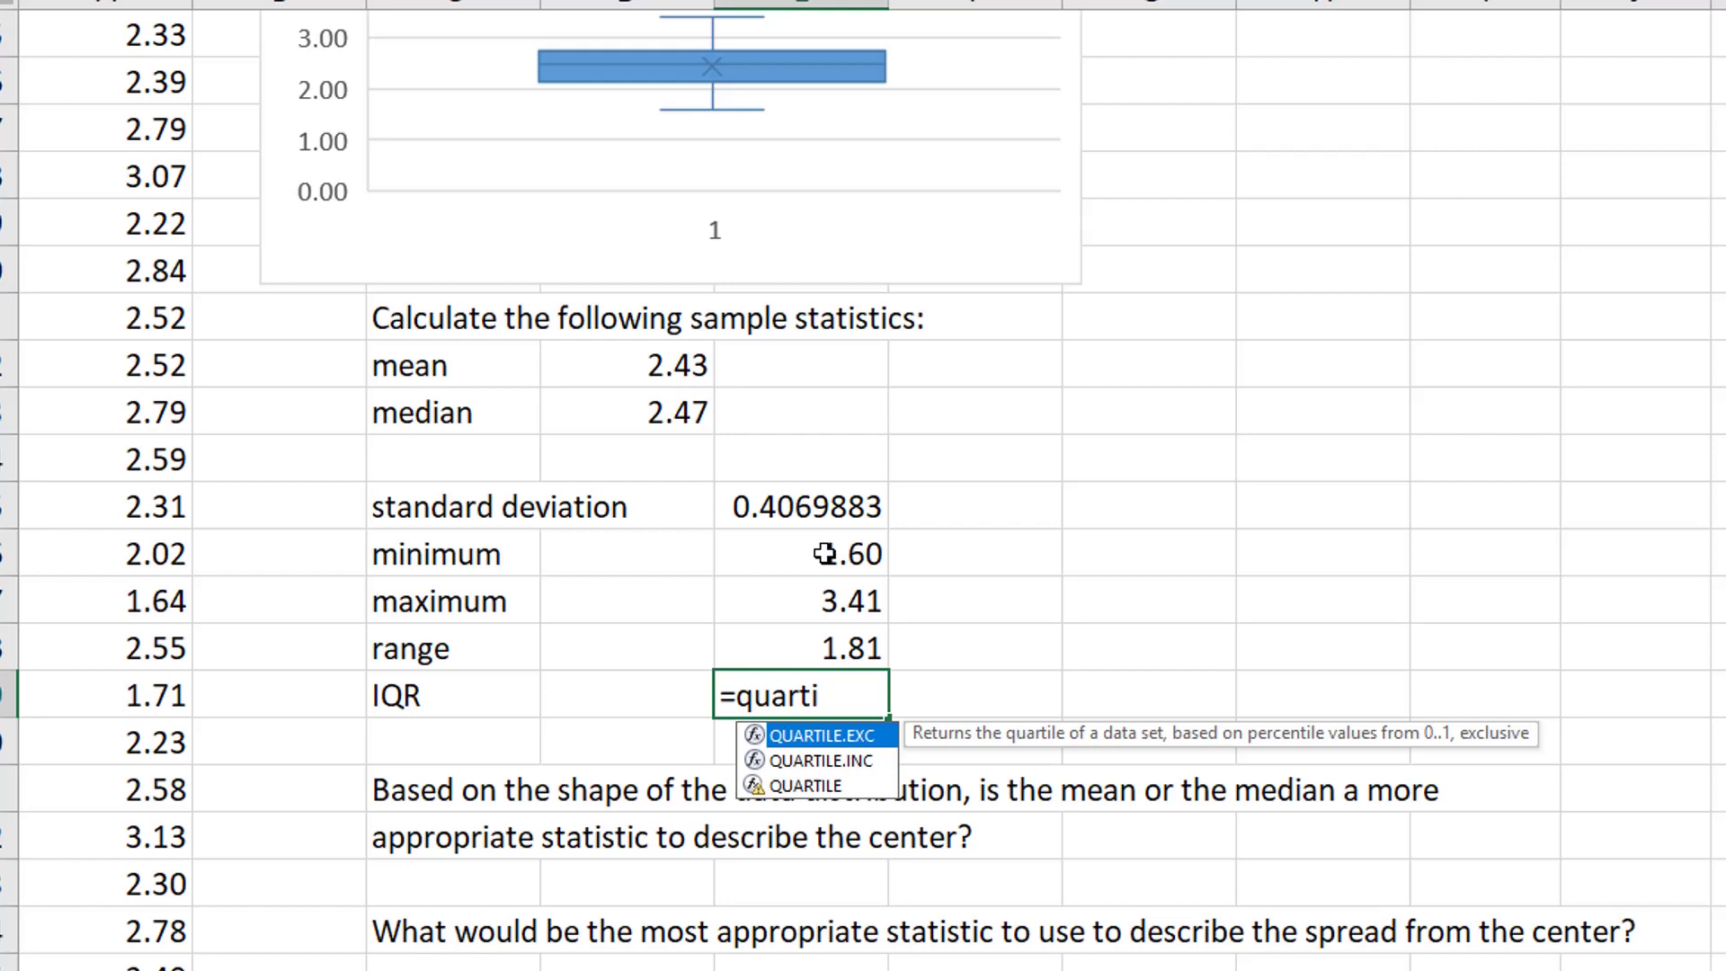
pyautogui.write('le')
# Complete the IQR formula =quartile.exc(a3:a62,3)-quartile.exc(a3:a62,1)
pyautogui.write('.ex')
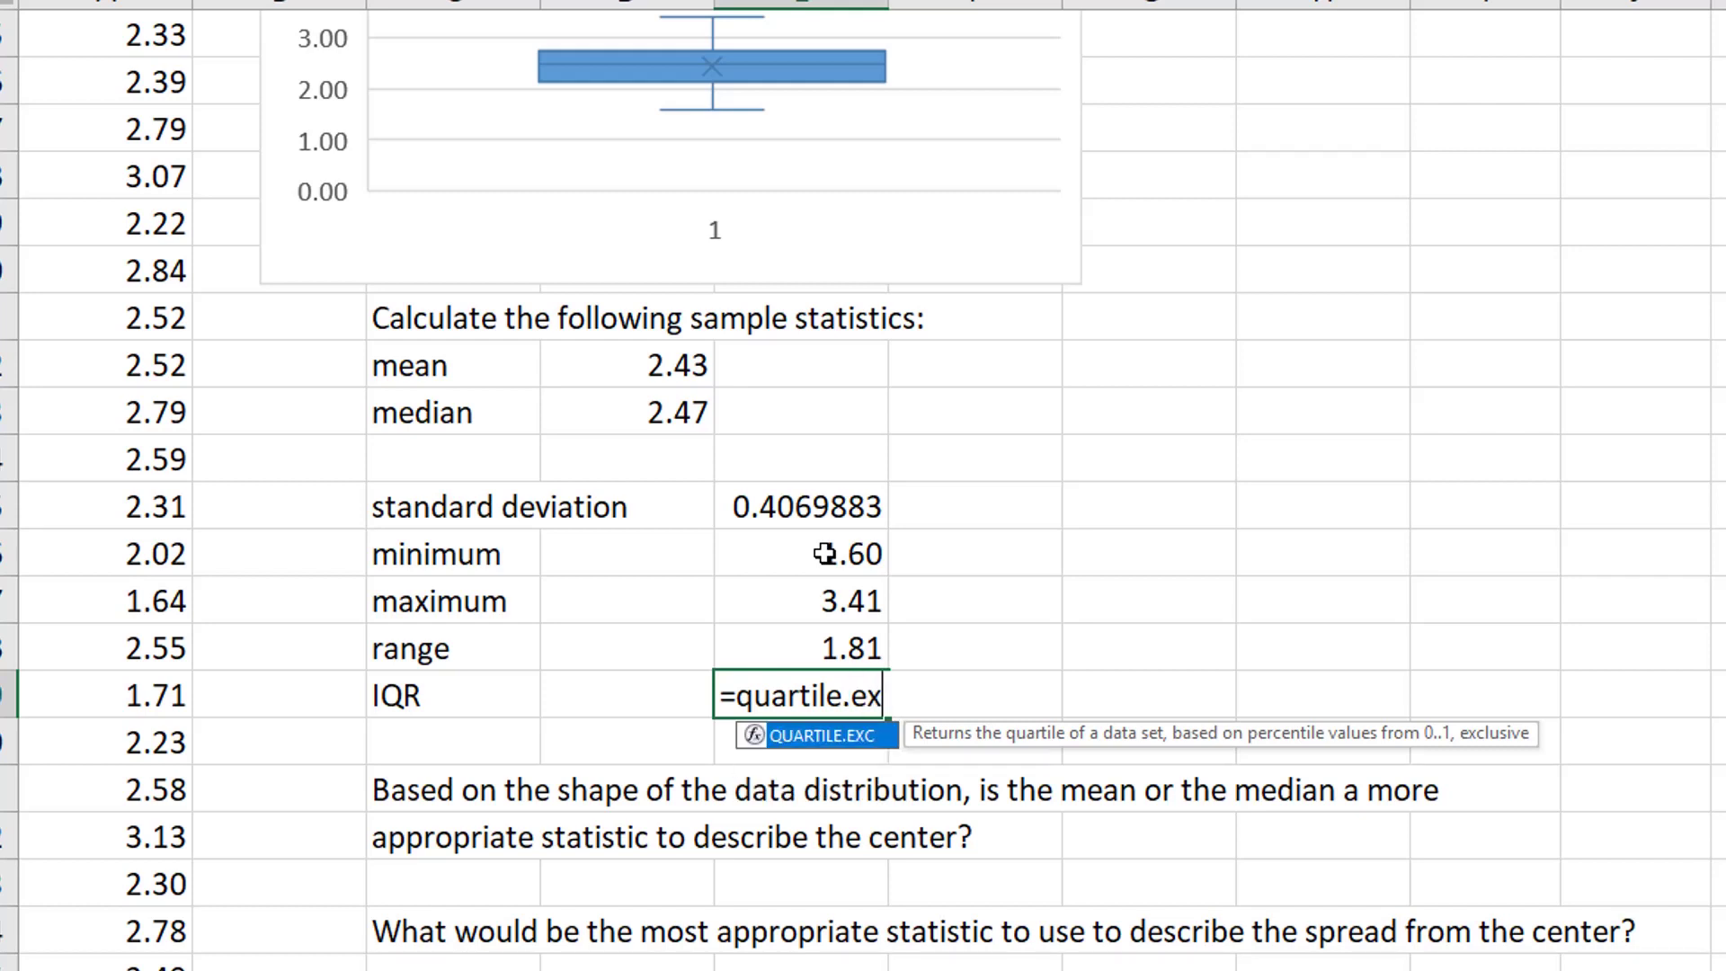
pyautogui.write('c(')
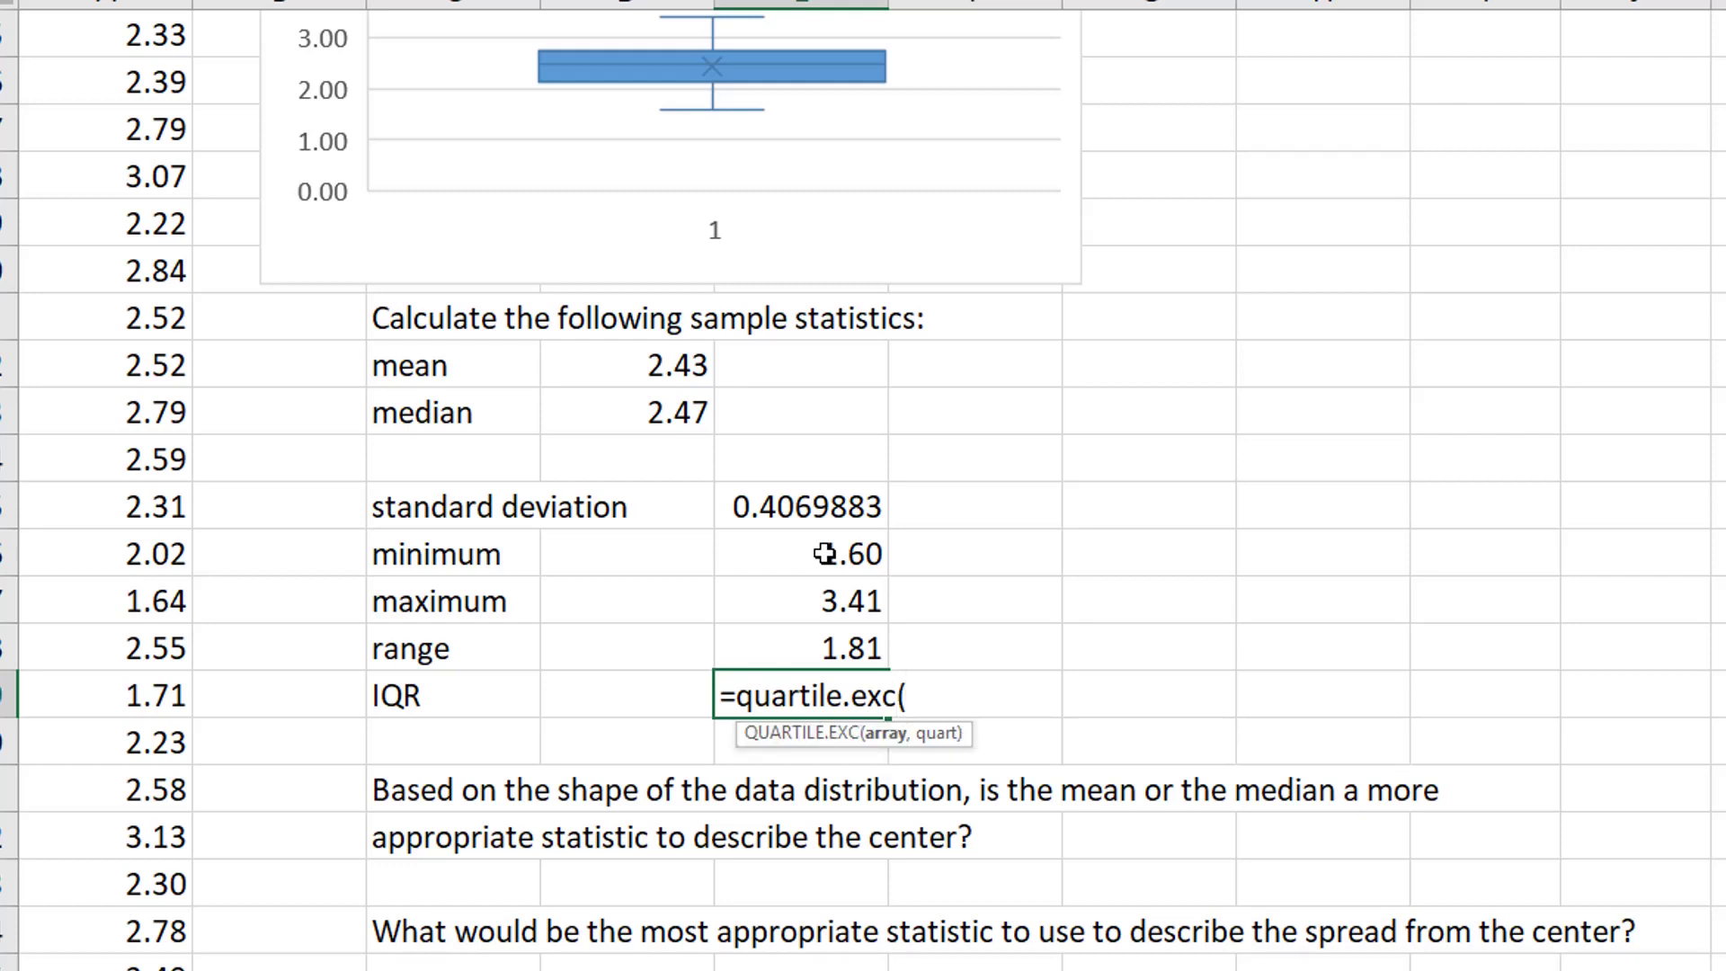
pyautogui.write('a3:a')
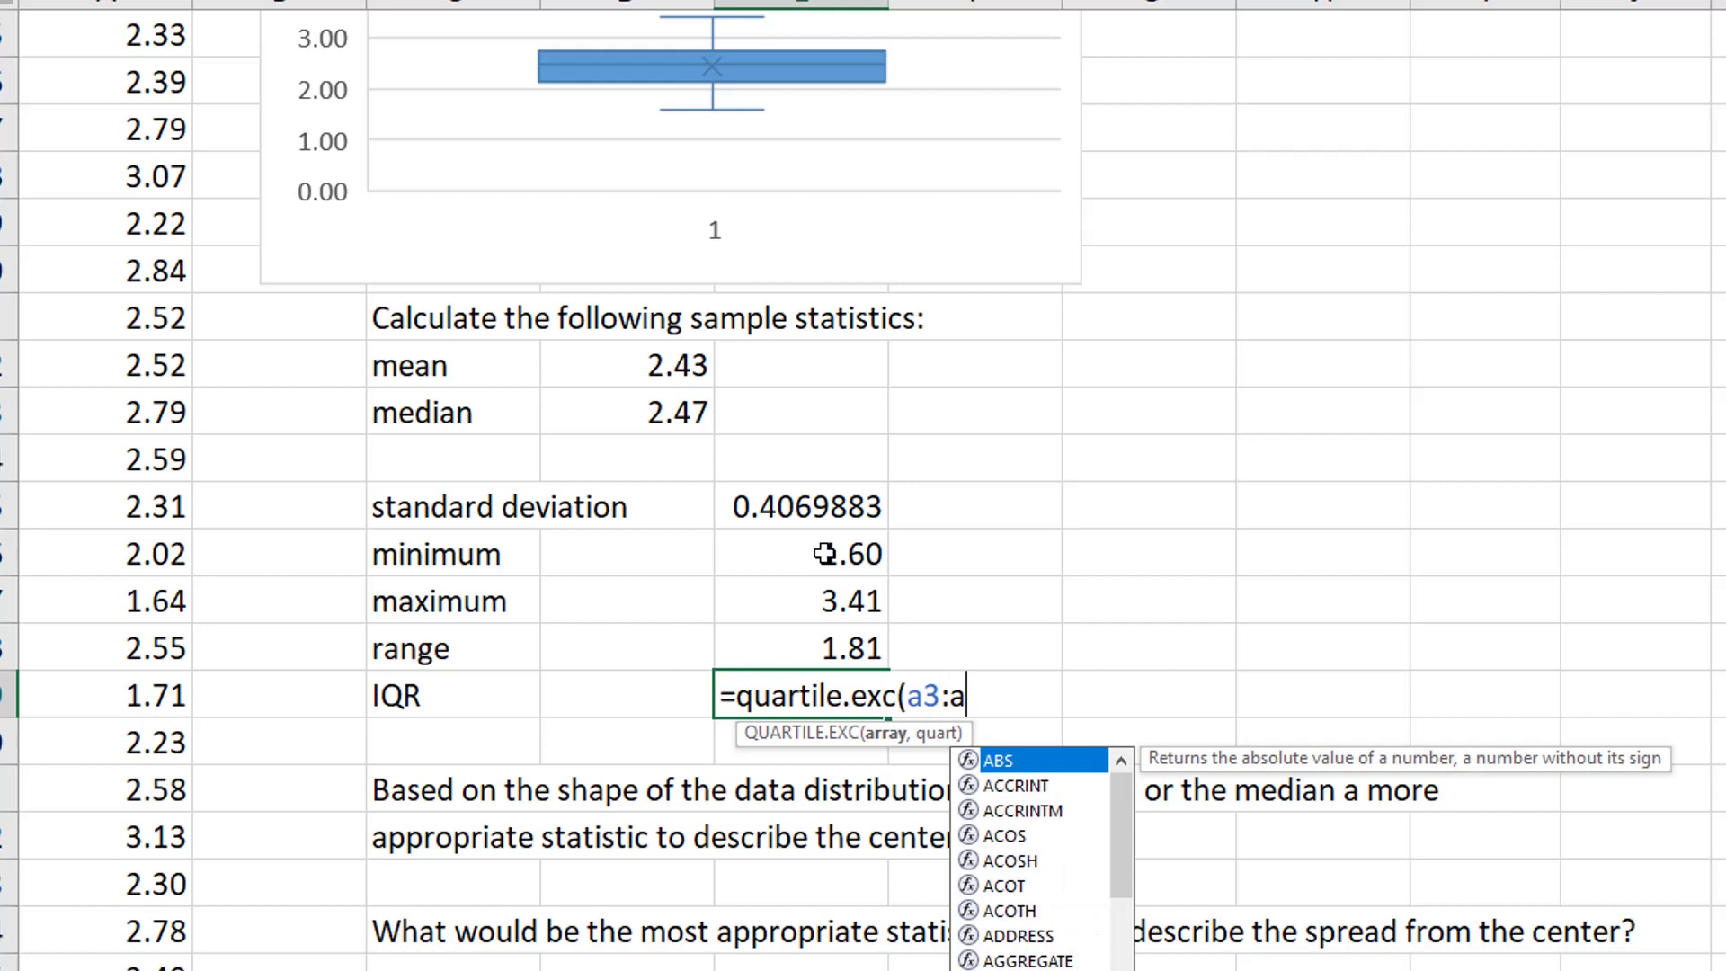
pyautogui.write('62,')
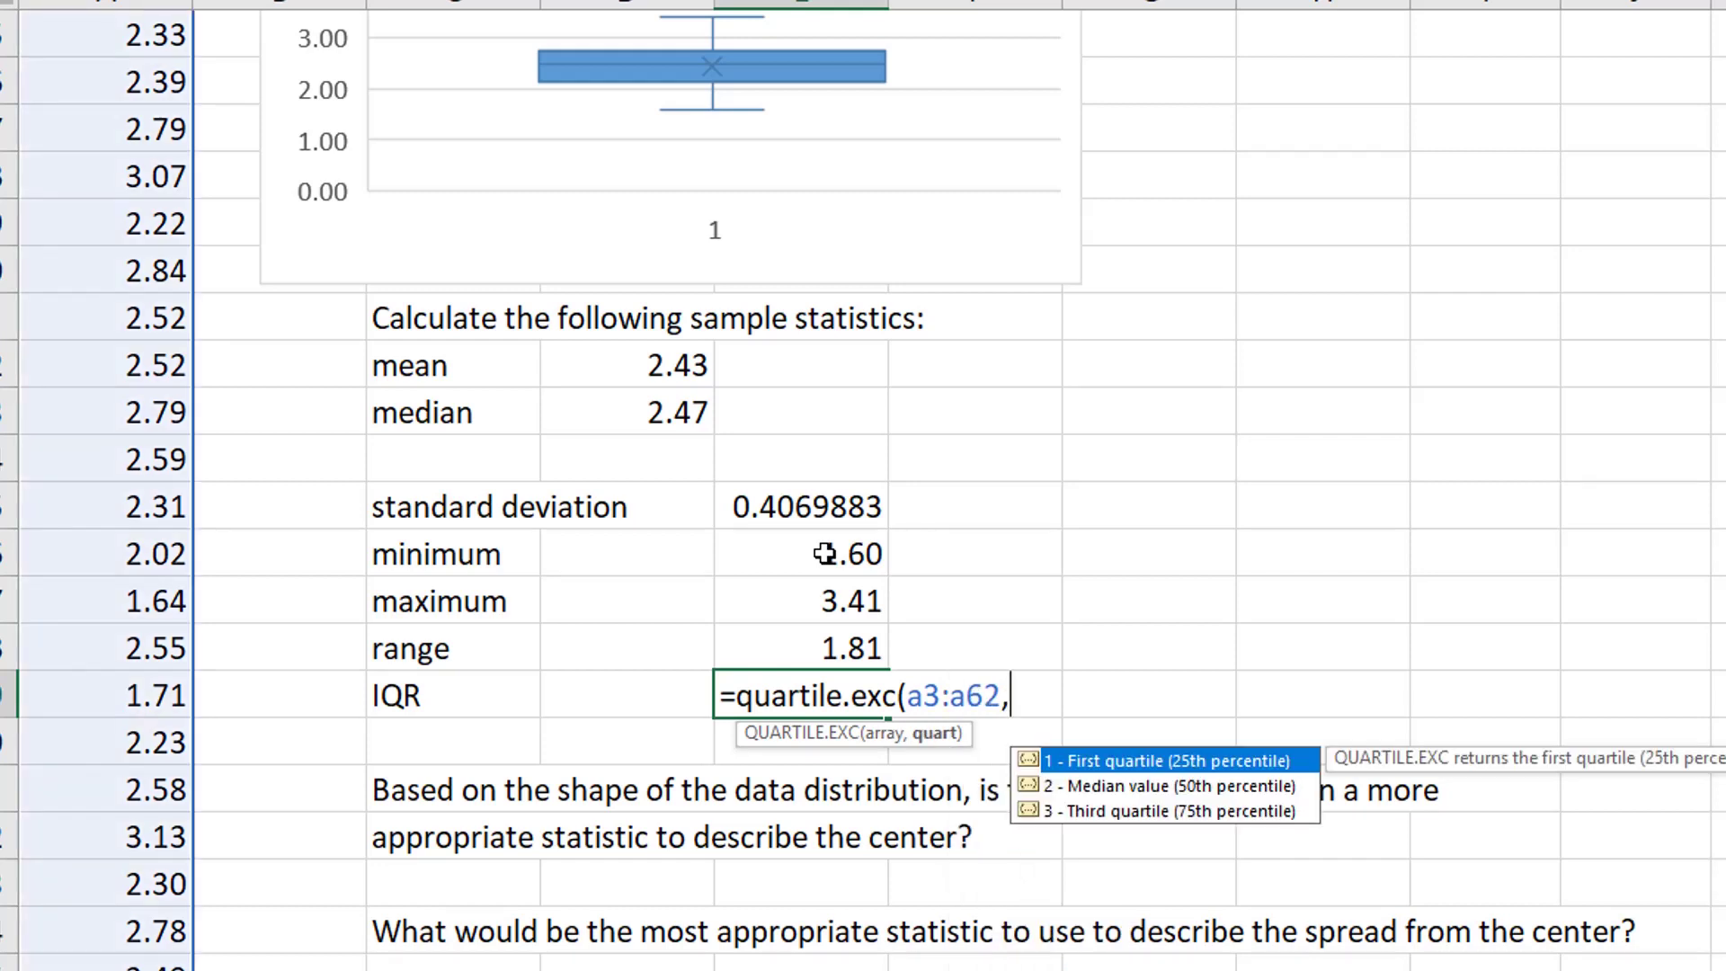
pyautogui.write('3(')
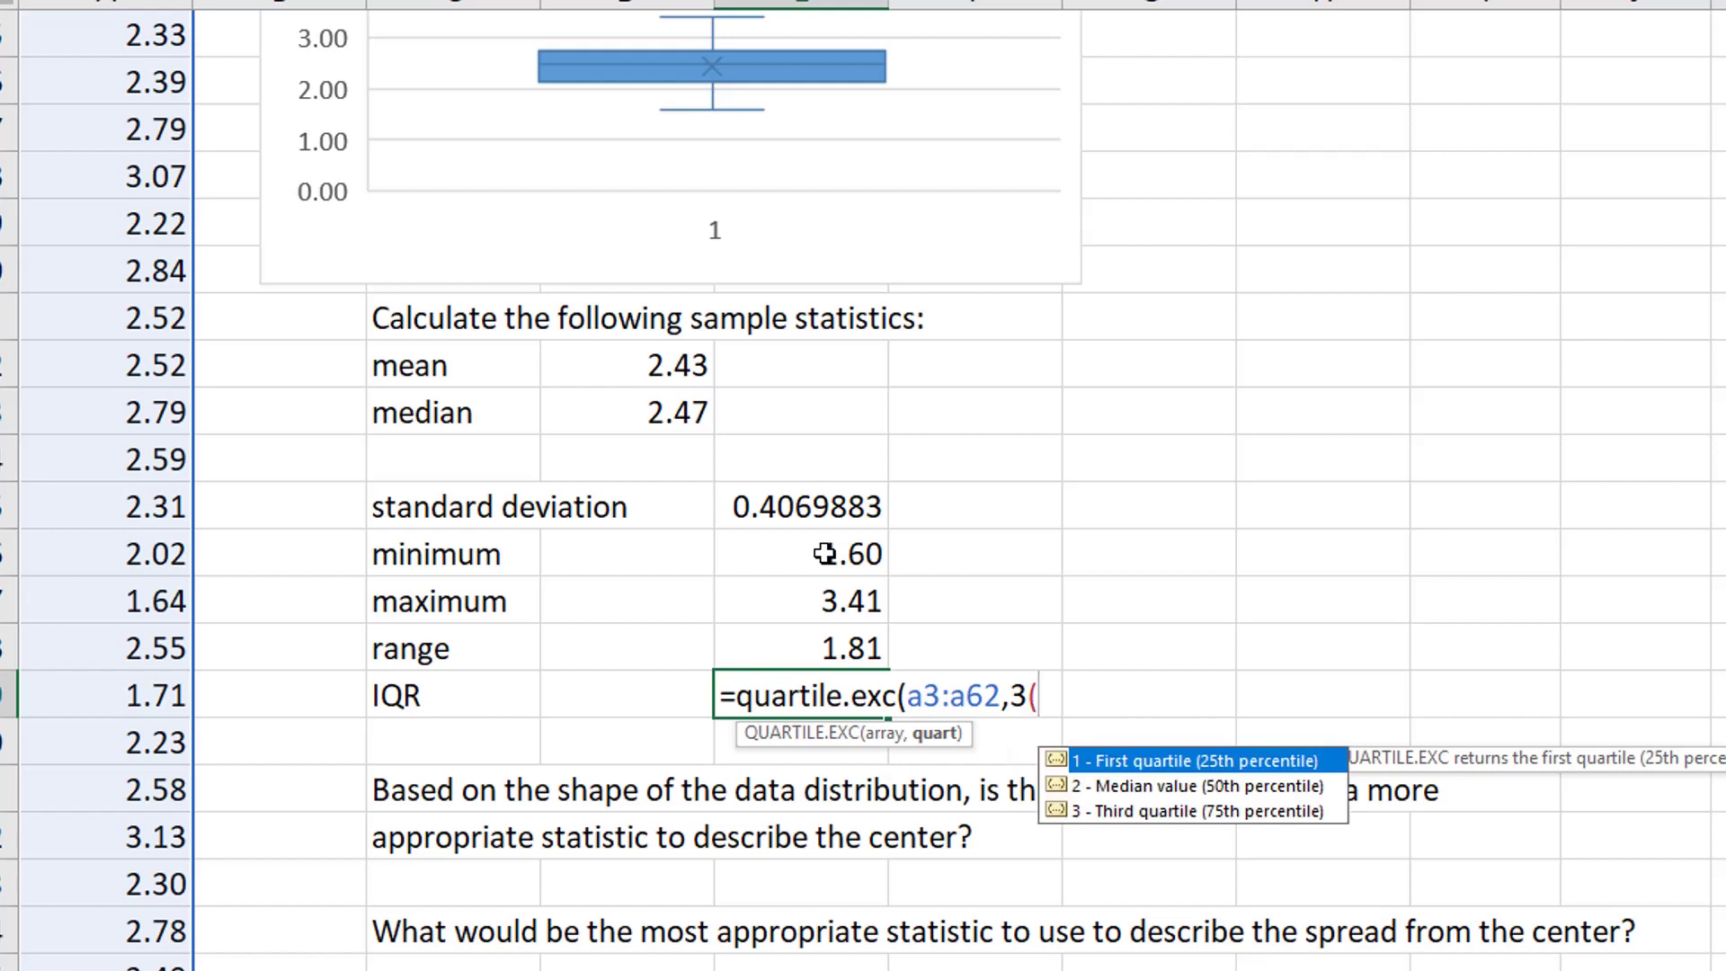
pyautogui.press('BackSpace')
pyautogui.write(')-quartile')
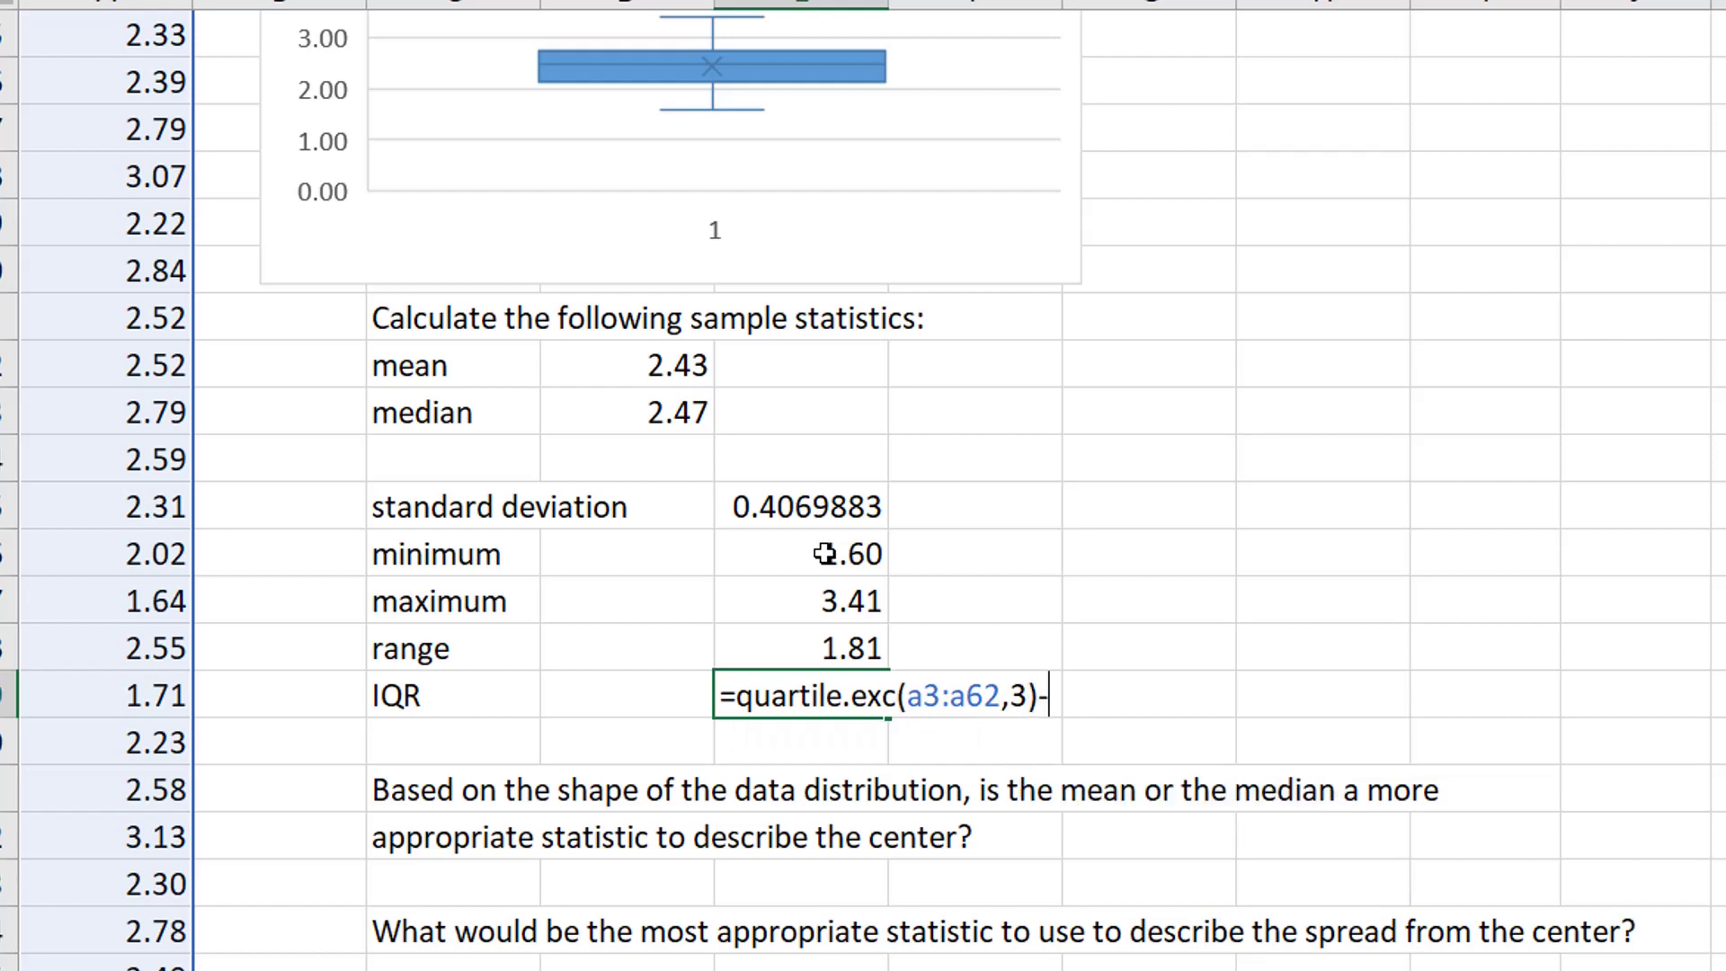
pyautogui.write('.exc(a3')
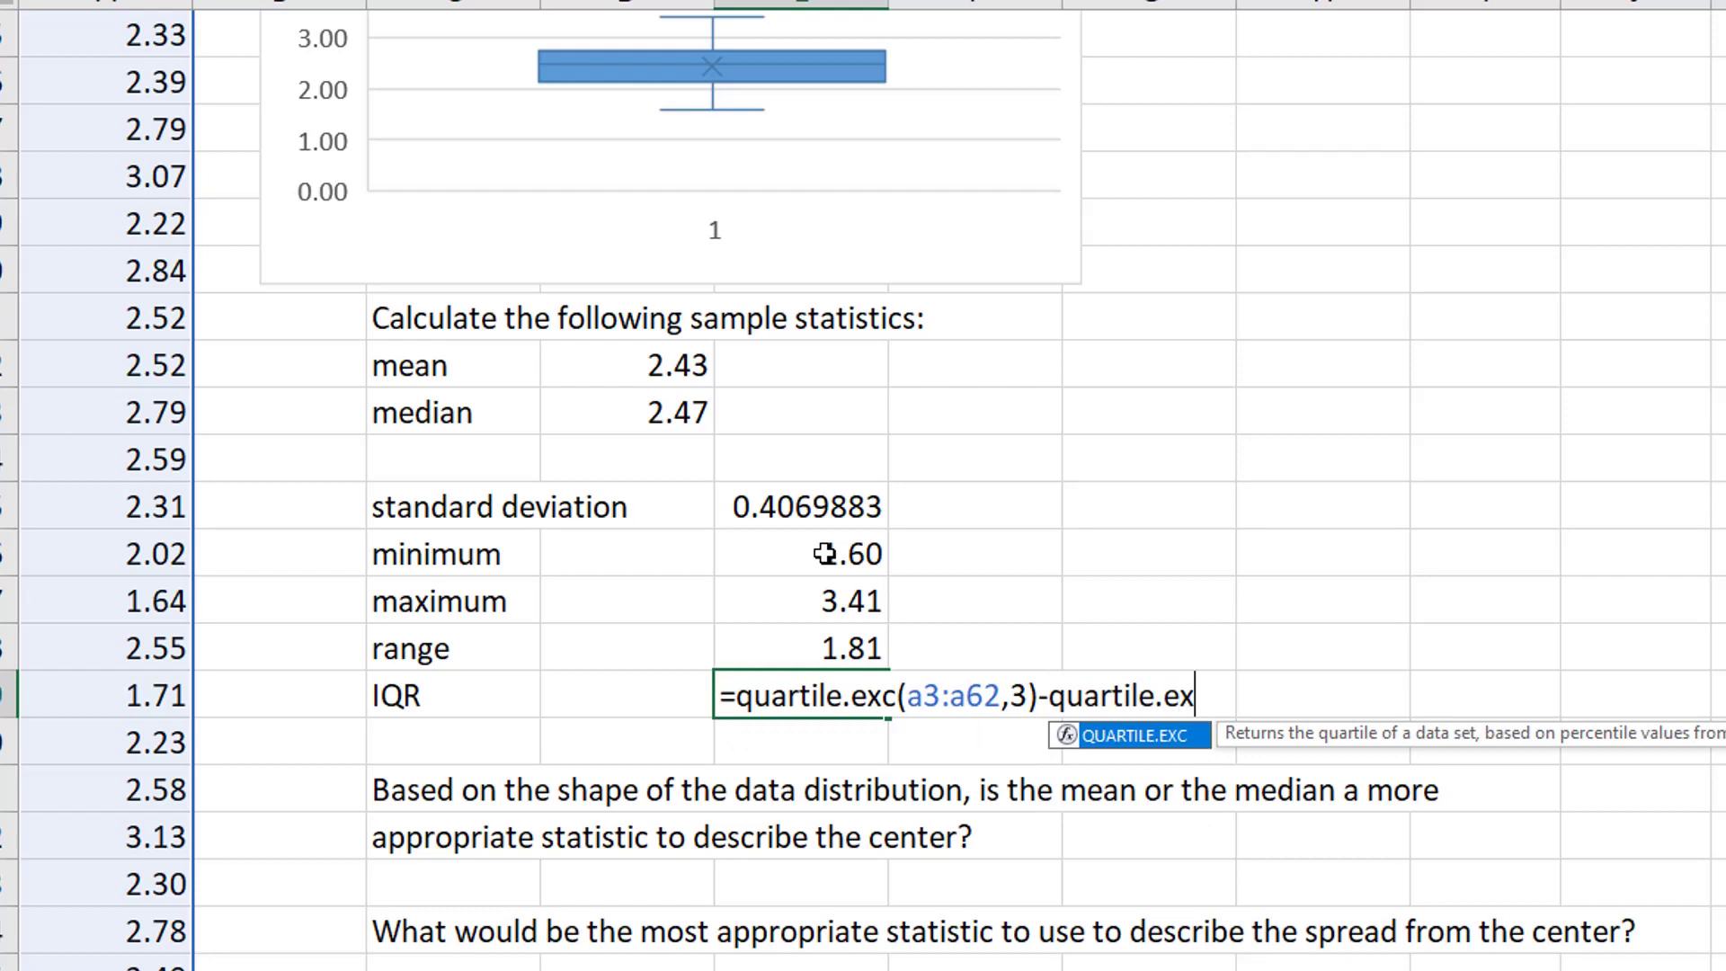
pyautogui.write(':a62')
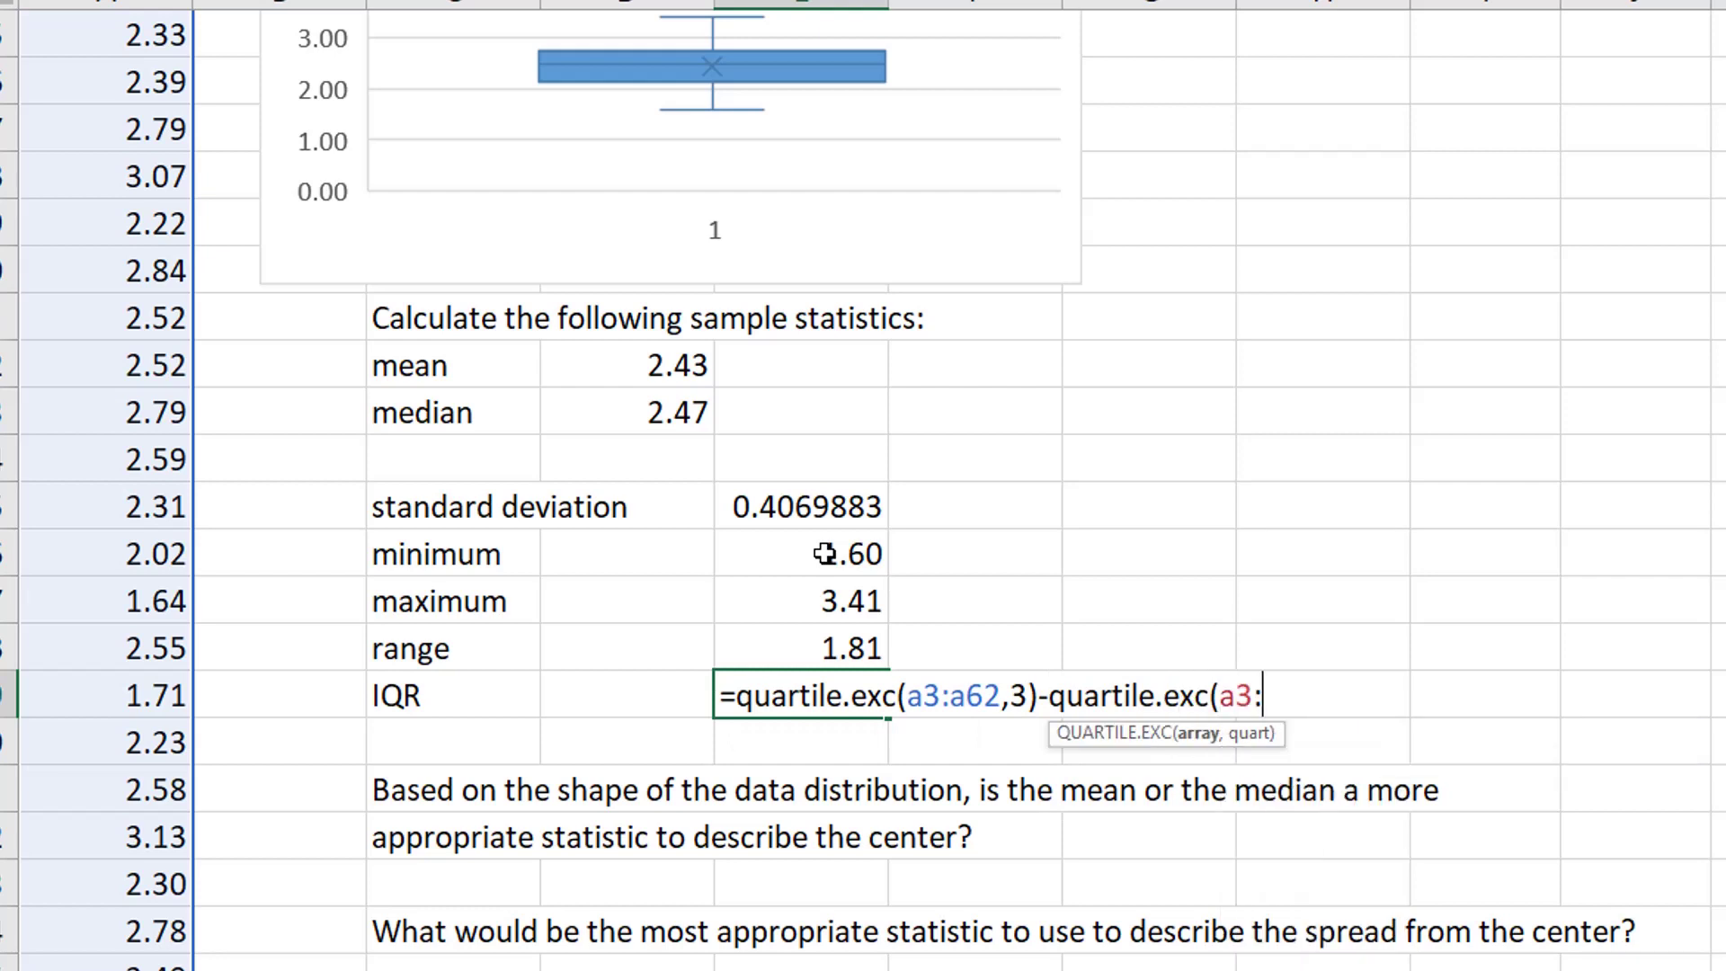
pyautogui.write(',1)')
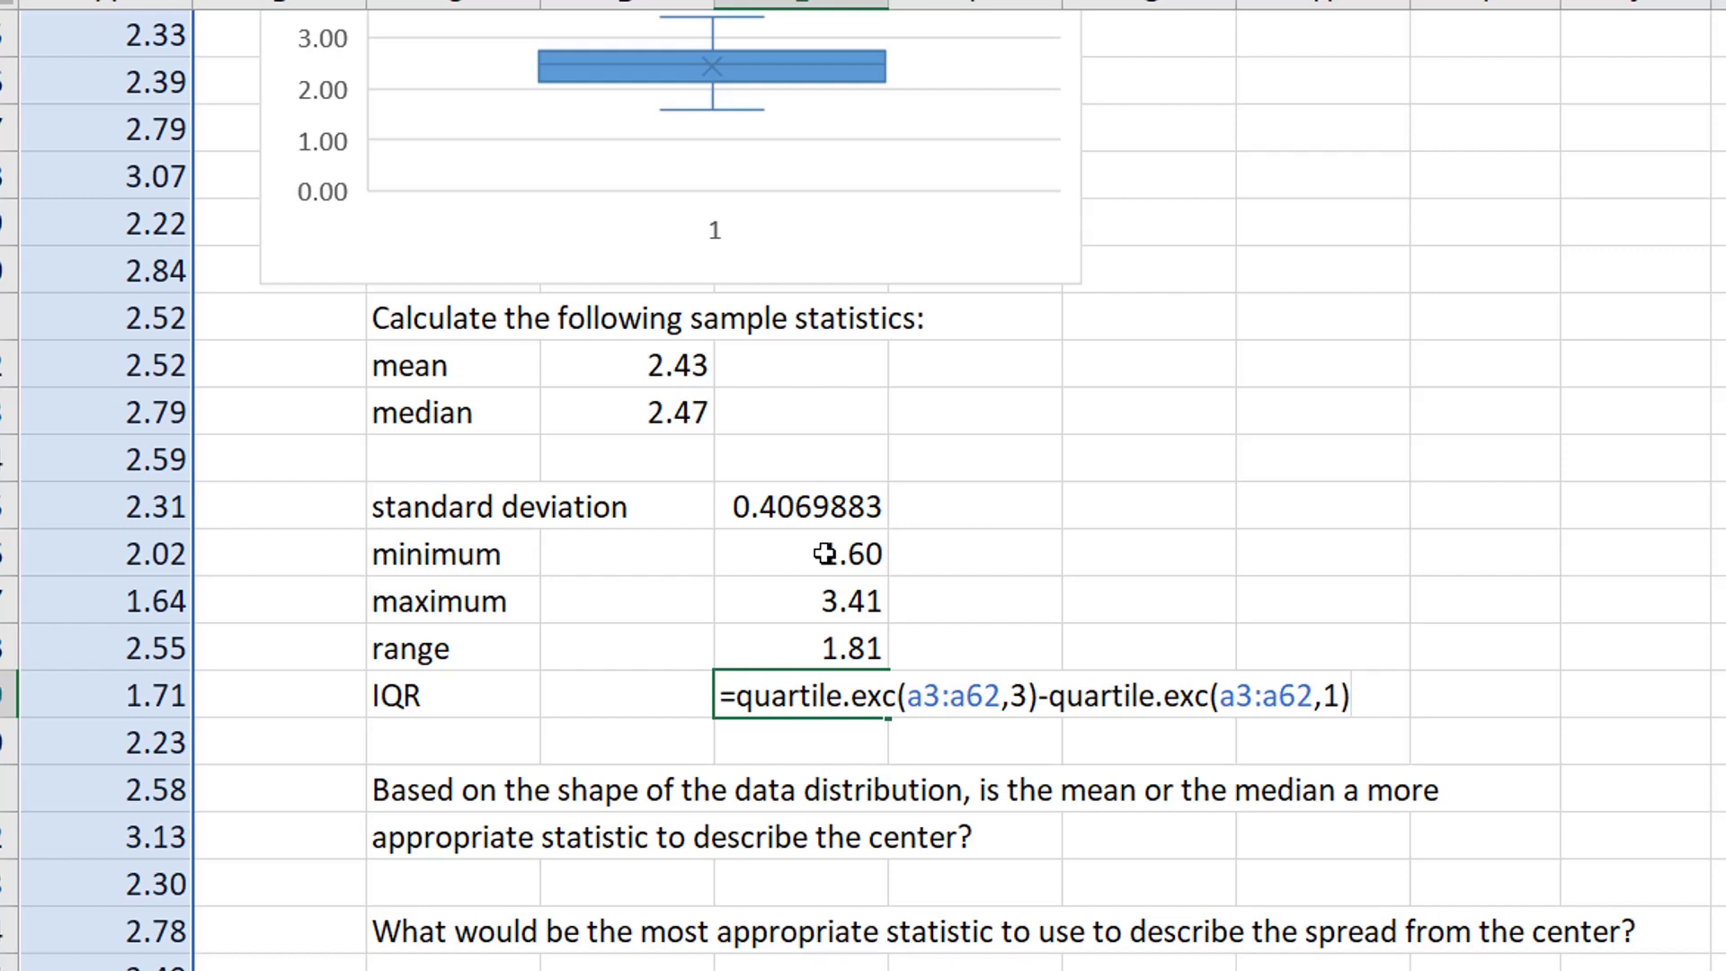
# Confirm the IQR formula entry
pyautogui.press('Return')
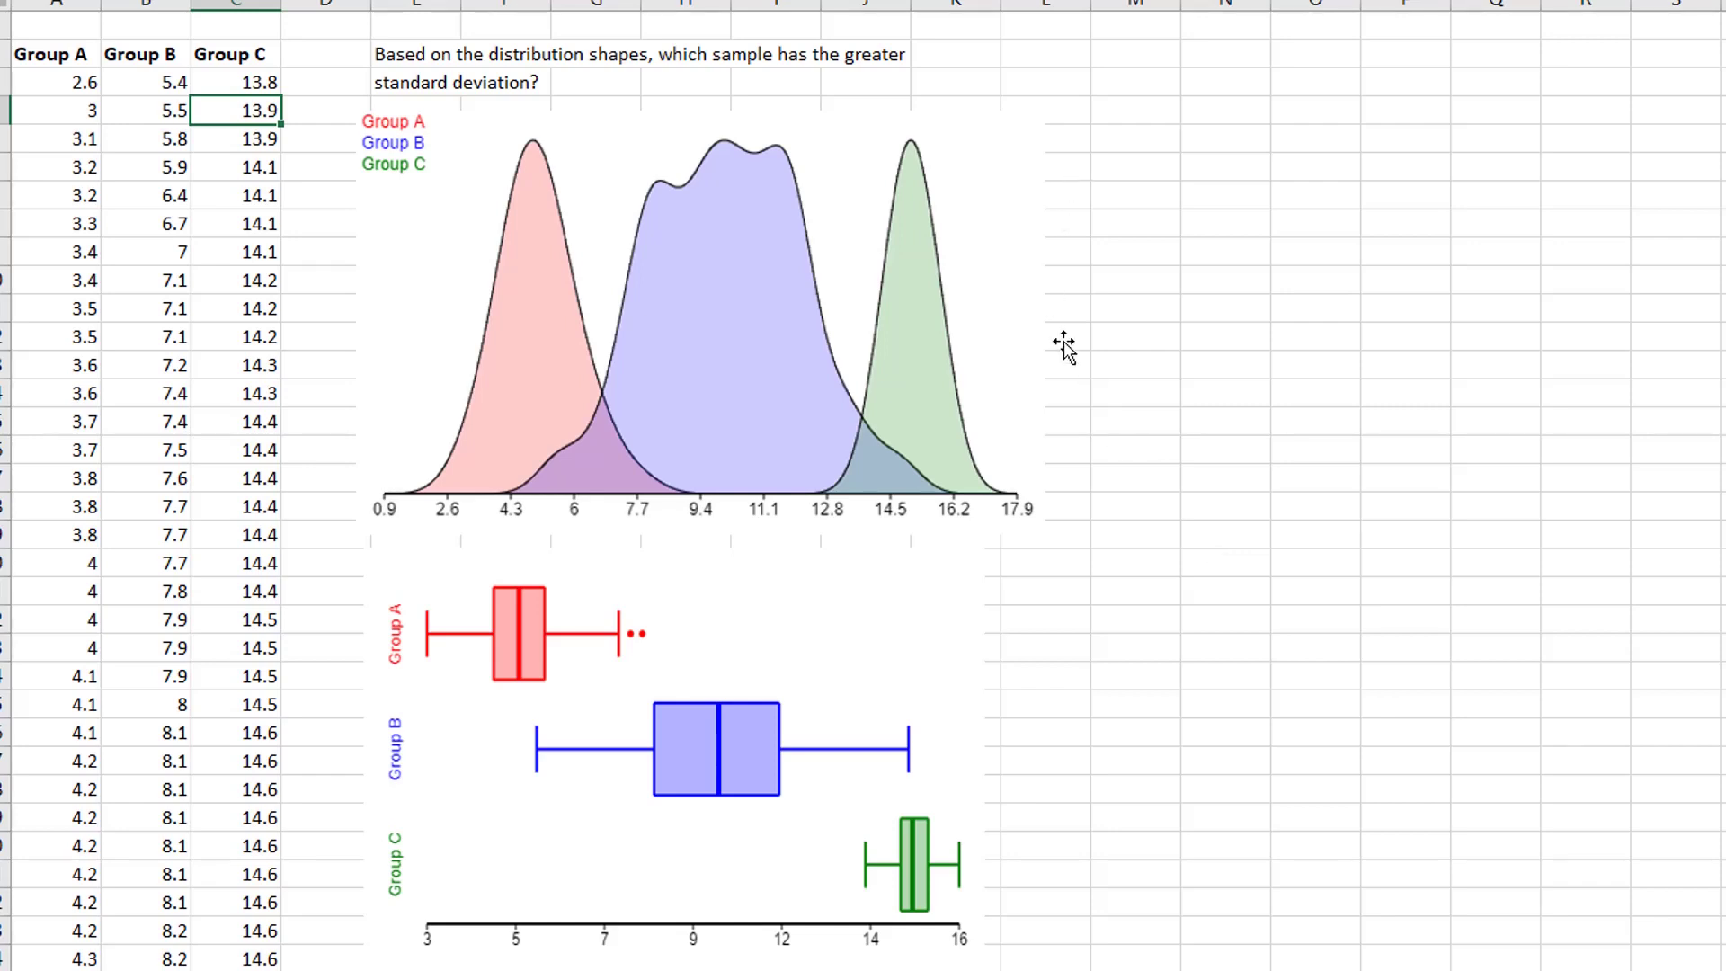
# Add a 'stdev' heading with A, B and C column labels beside the charts
pyautogui.click(1126, 152)
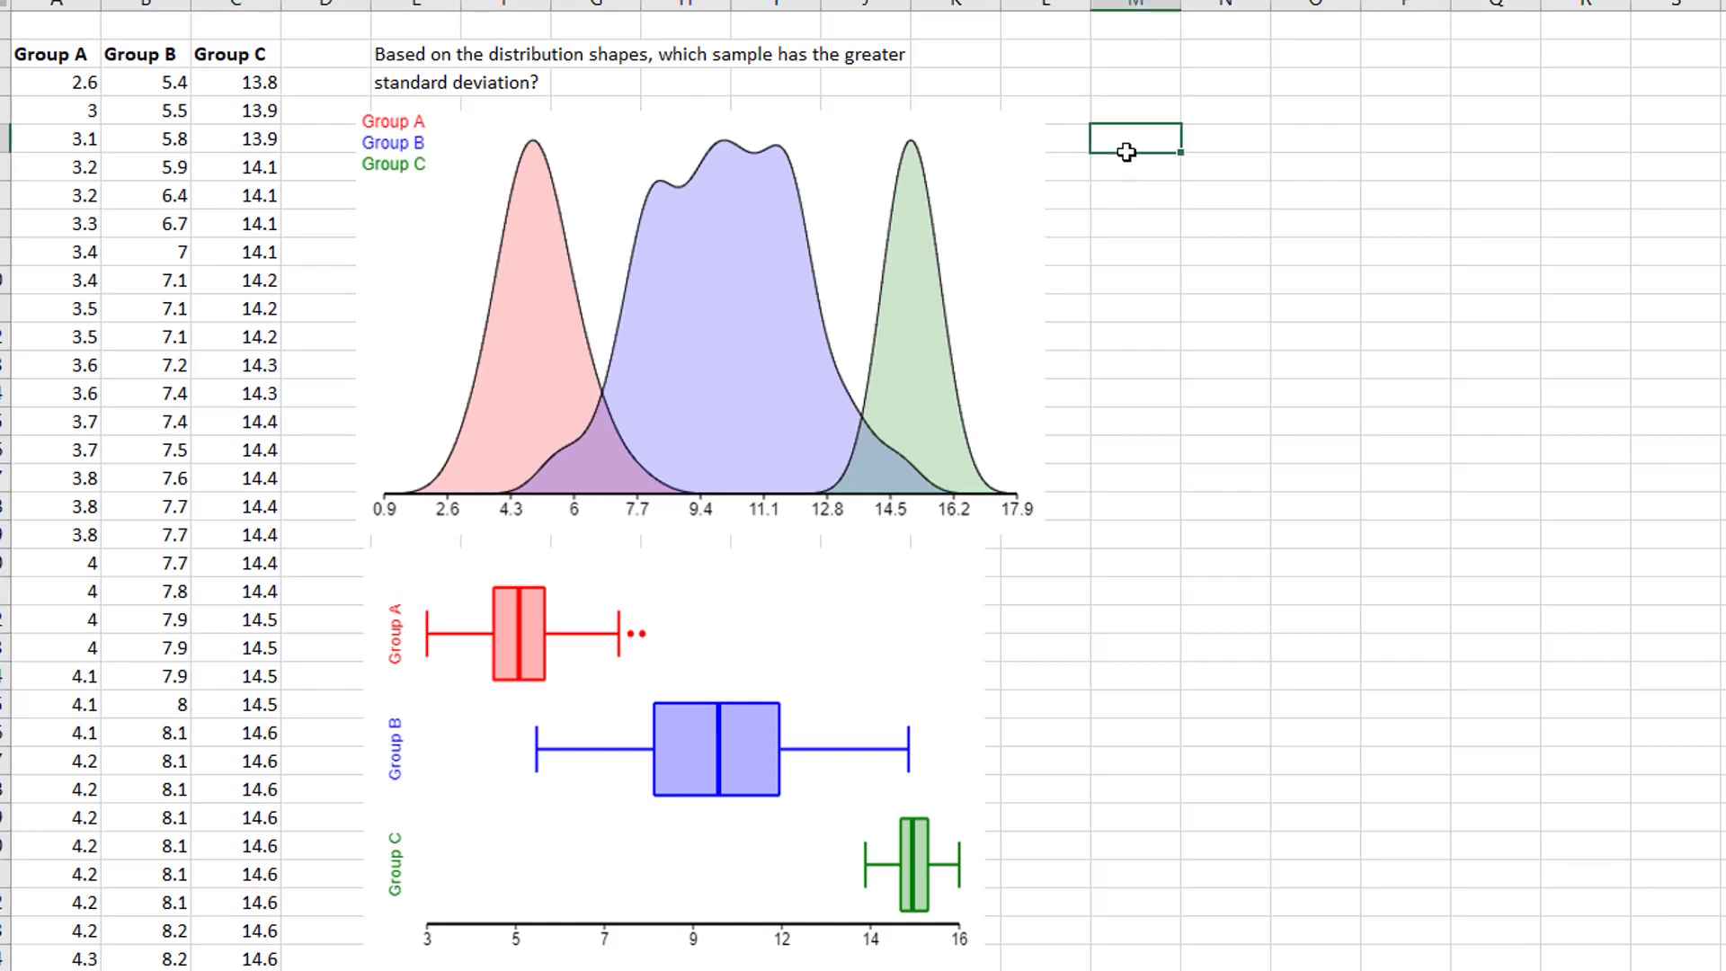
pyautogui.press('Up')
pyautogui.write('stdev')
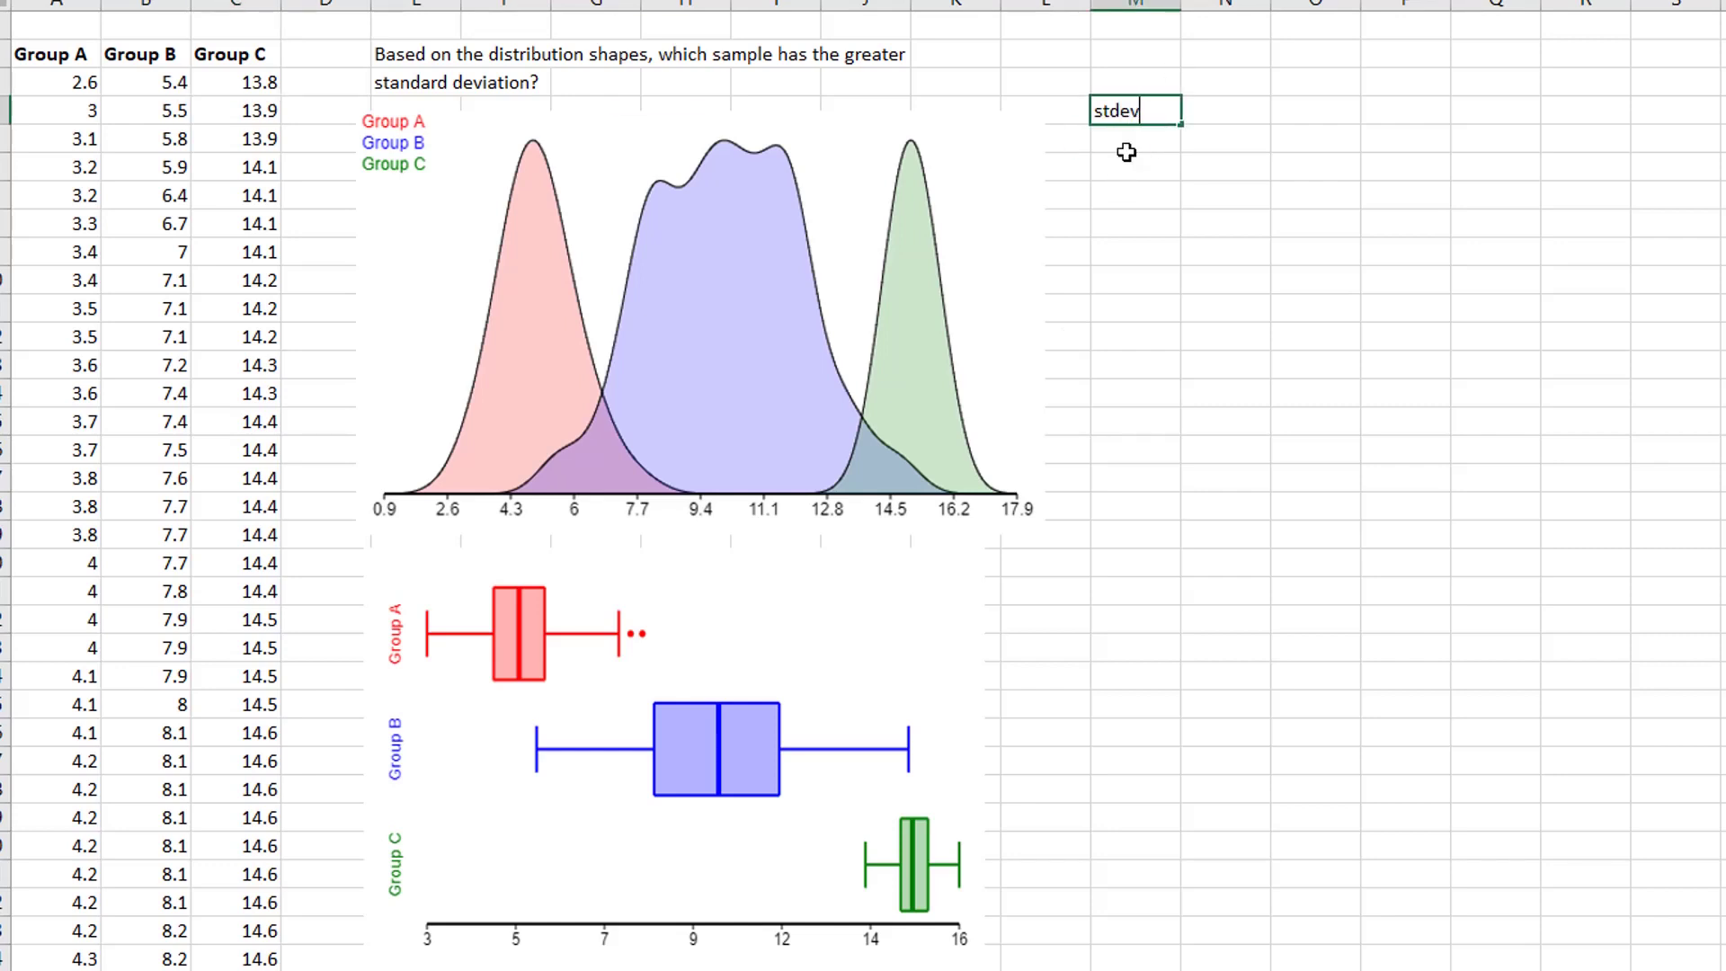
pyautogui.press('Return')
pyautogui.write('A')
pyautogui.press('Tab')
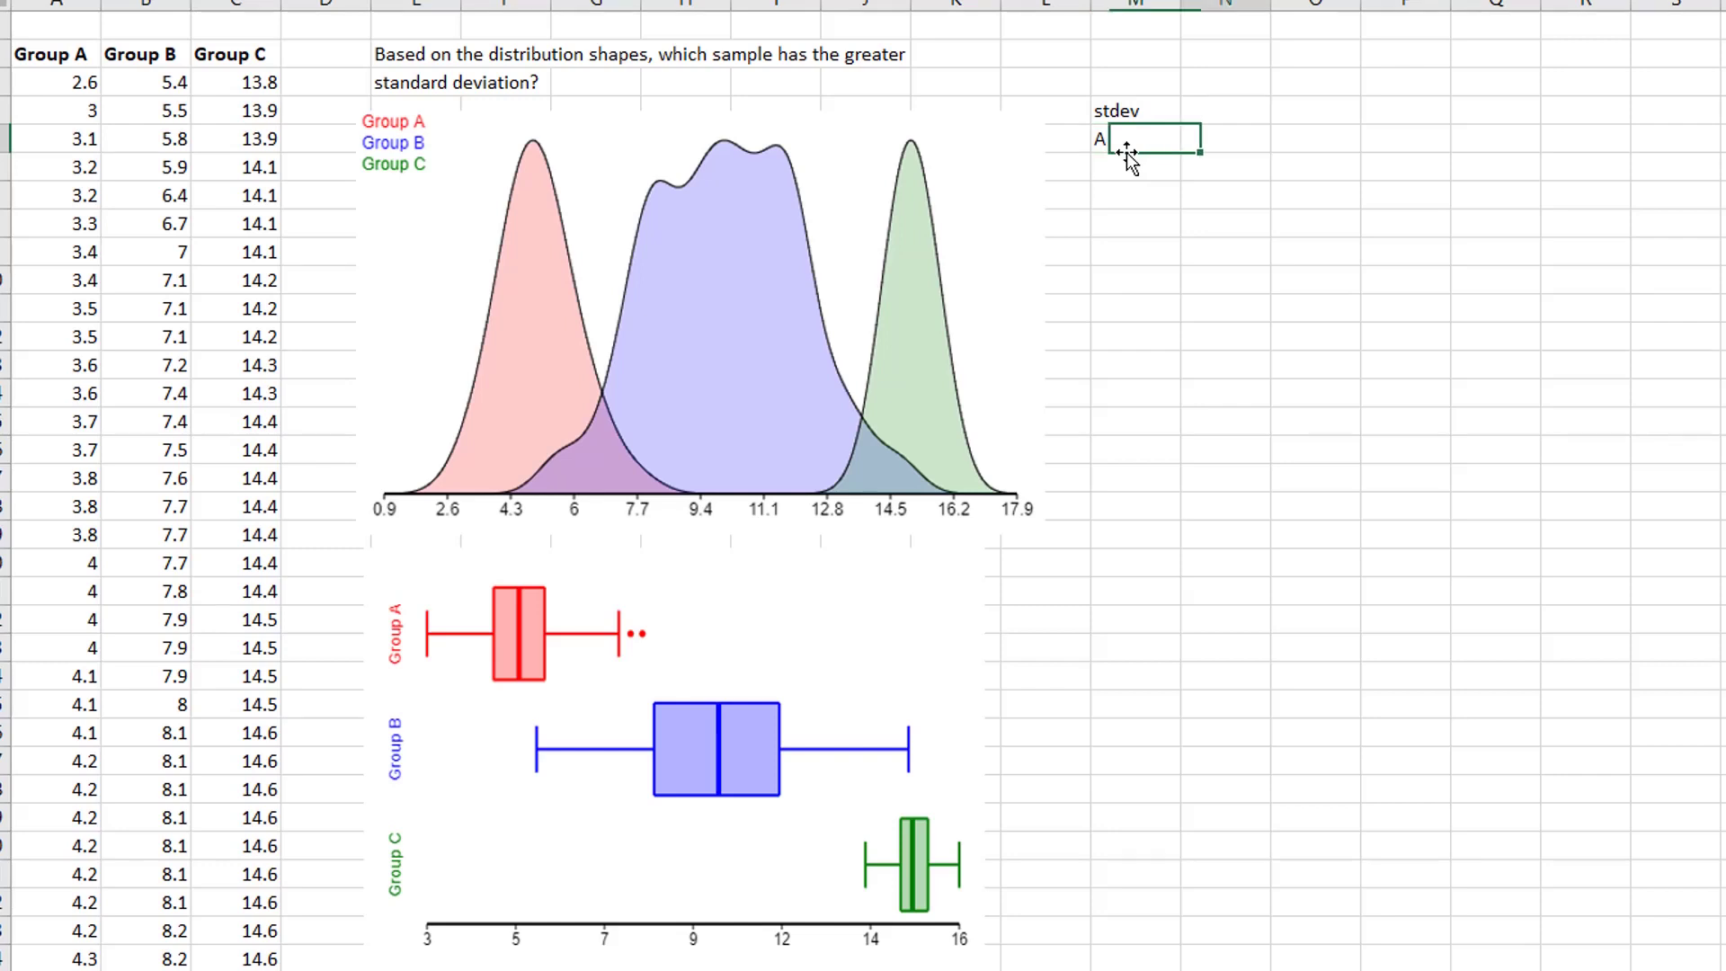
pyautogui.write('B')
pyautogui.press('Tab')
pyautogui.write('C')
pyautogui.press('Return')
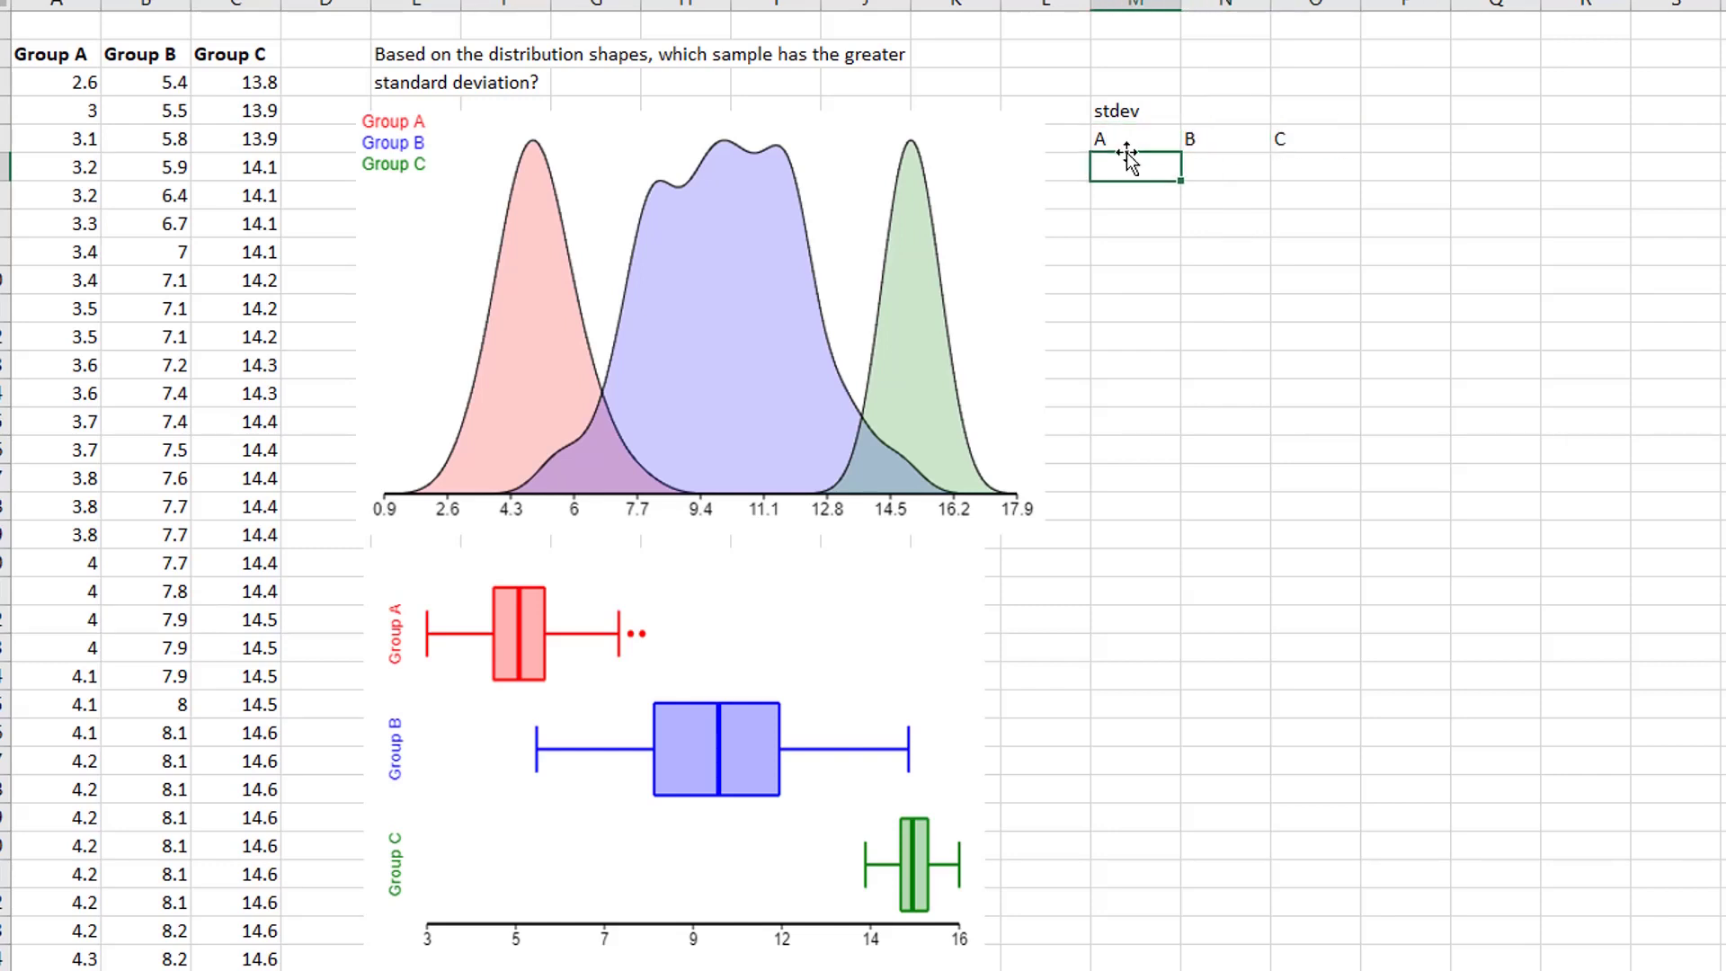
# Compute Group A's sample standard deviation with =STDEV.S(A3:A152), giving 1.017349
pyautogui.write('=stdev')
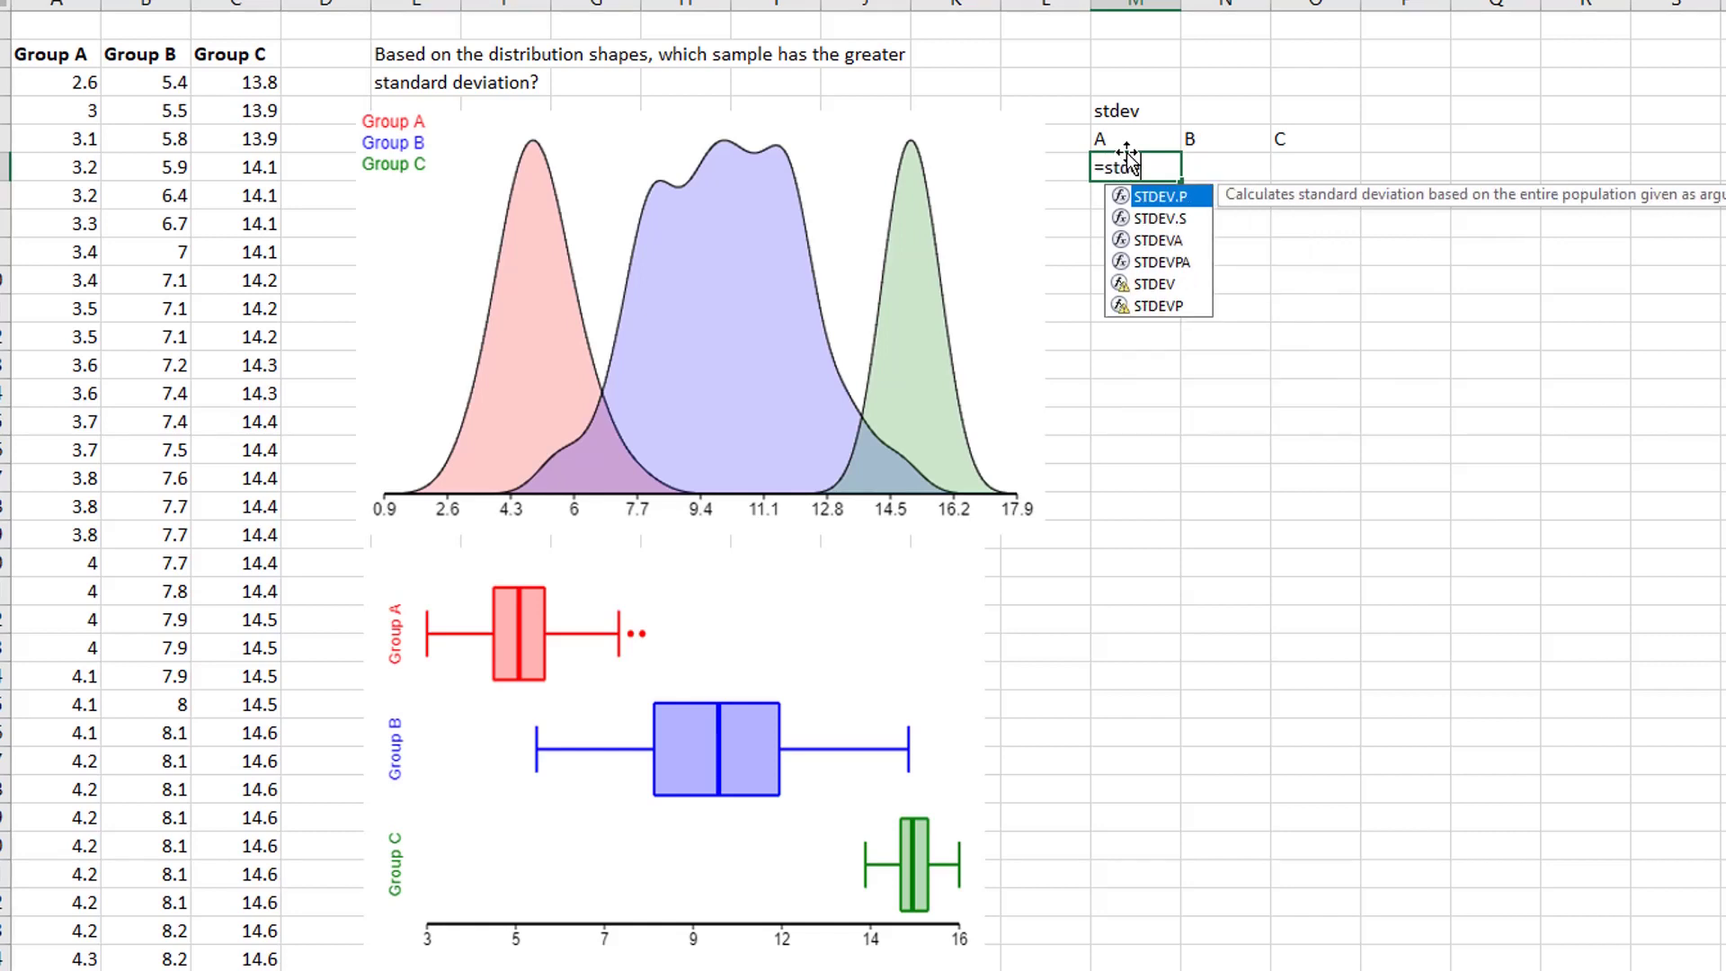
pyautogui.write('.s(')
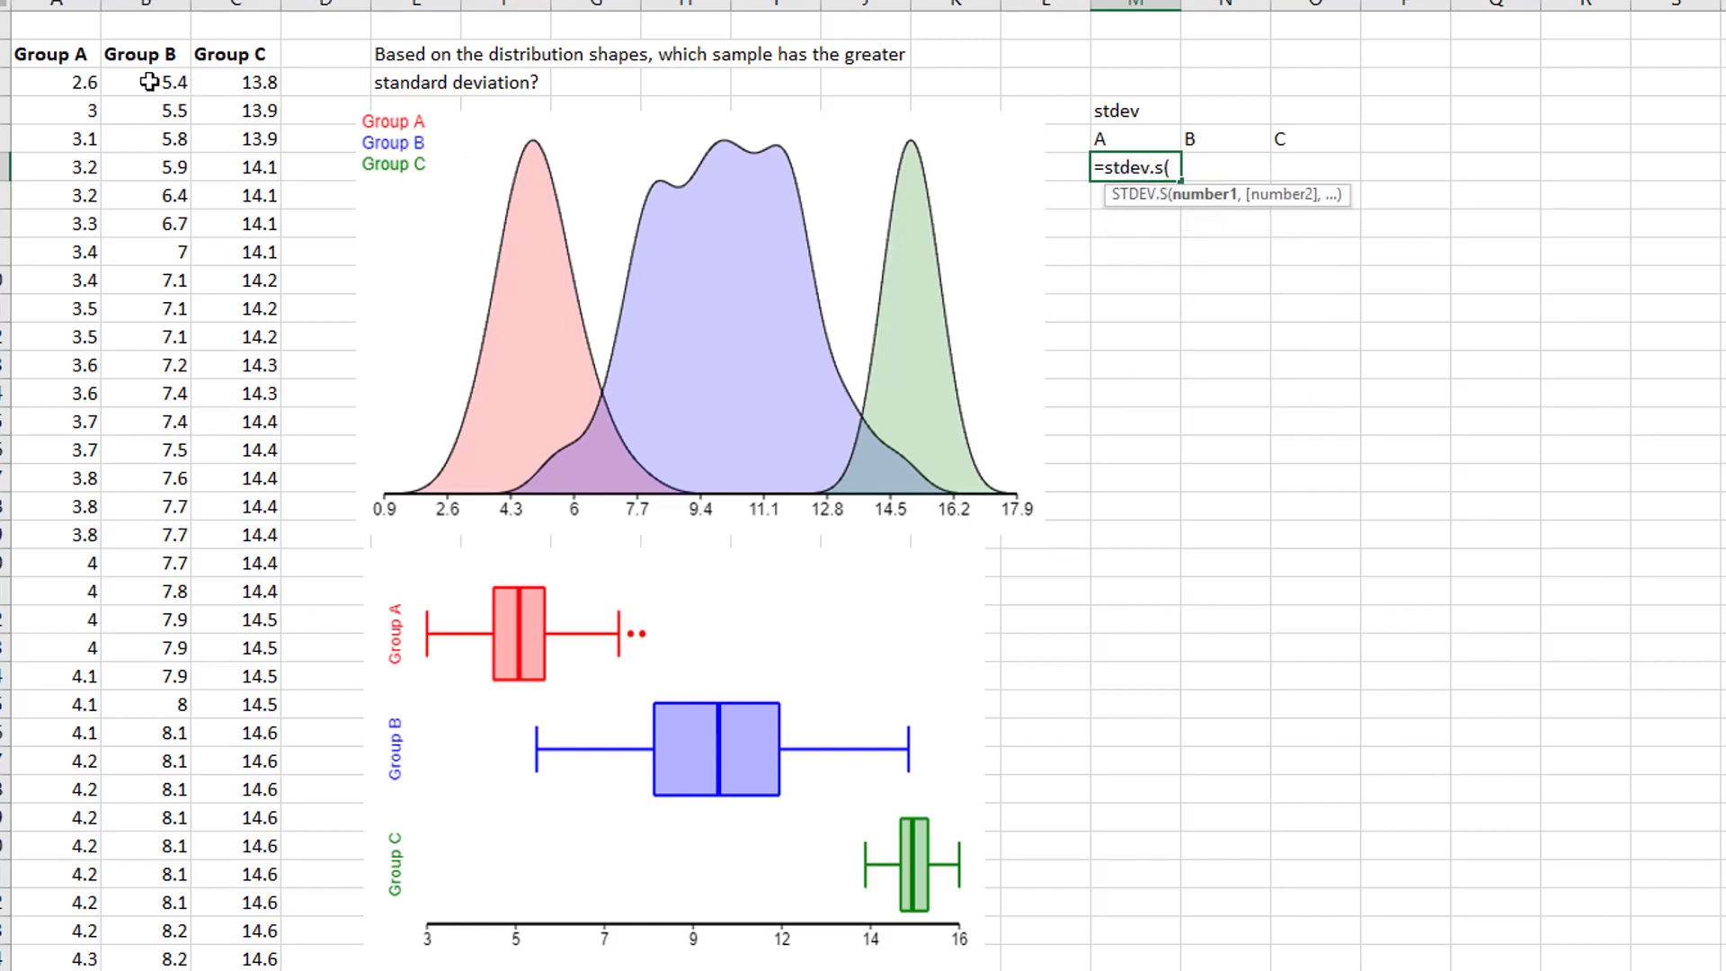
pyautogui.click(64, 81)
pyautogui.hotkey('ctrl', 'shift', 'Down')
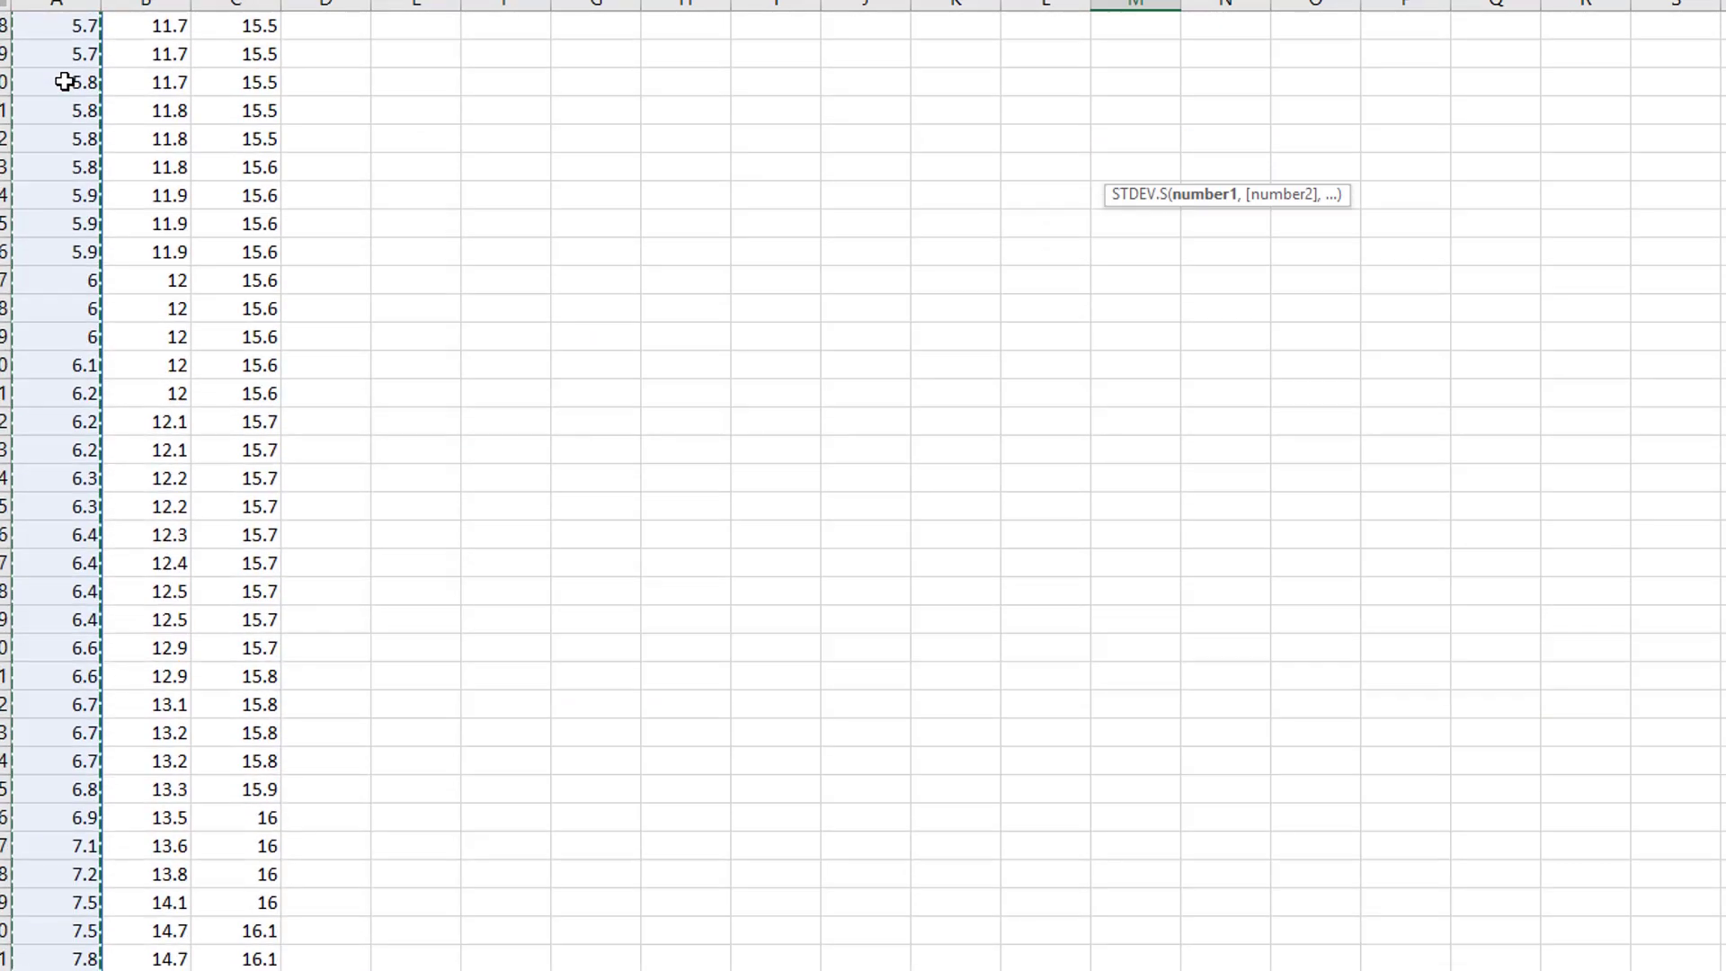
pyautogui.press('Return')
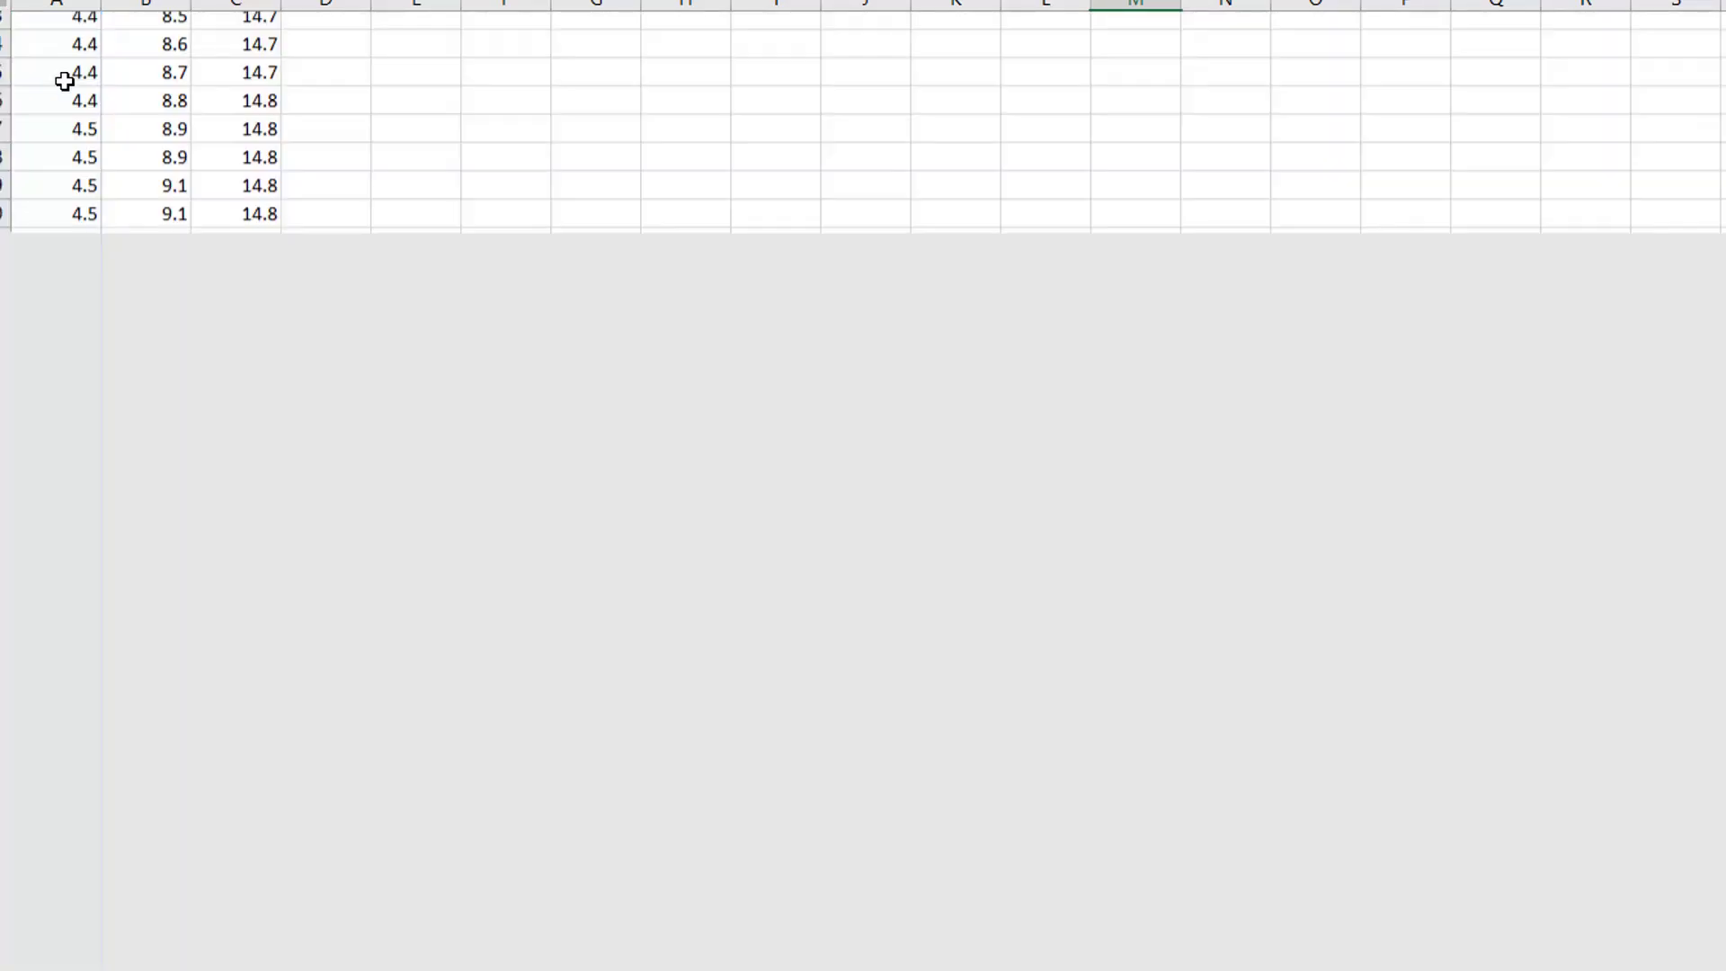
pyautogui.scroll(2, 64, 82)
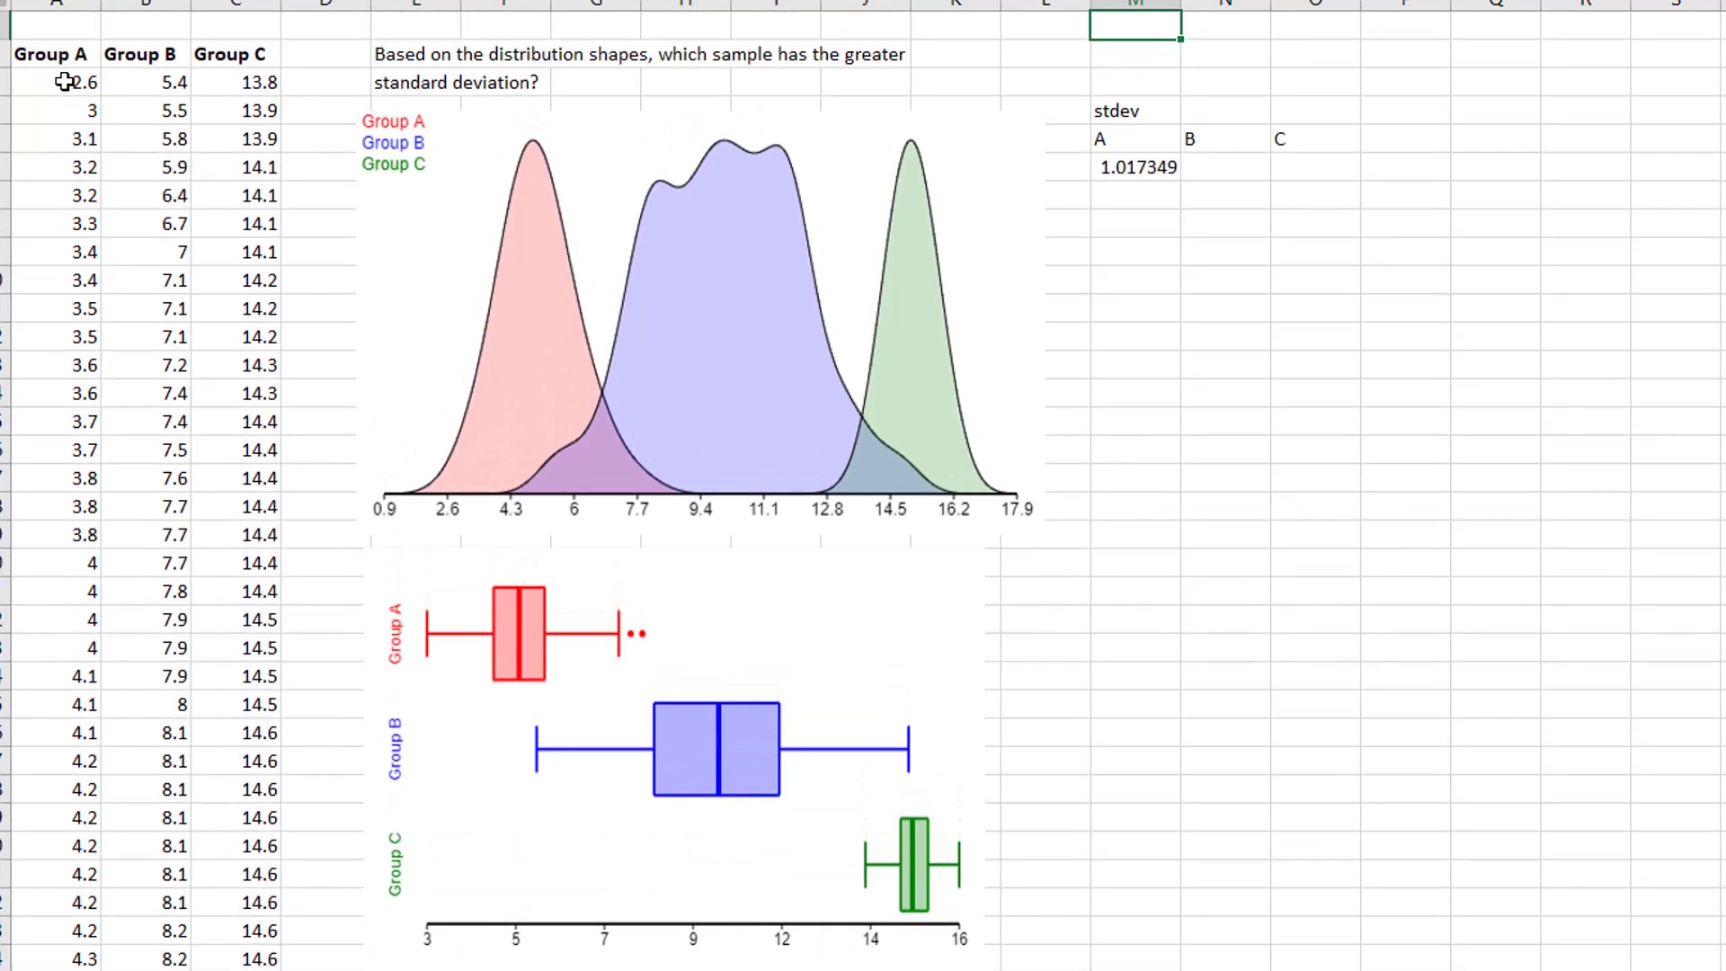
pyautogui.doubleClick(1134, 168)
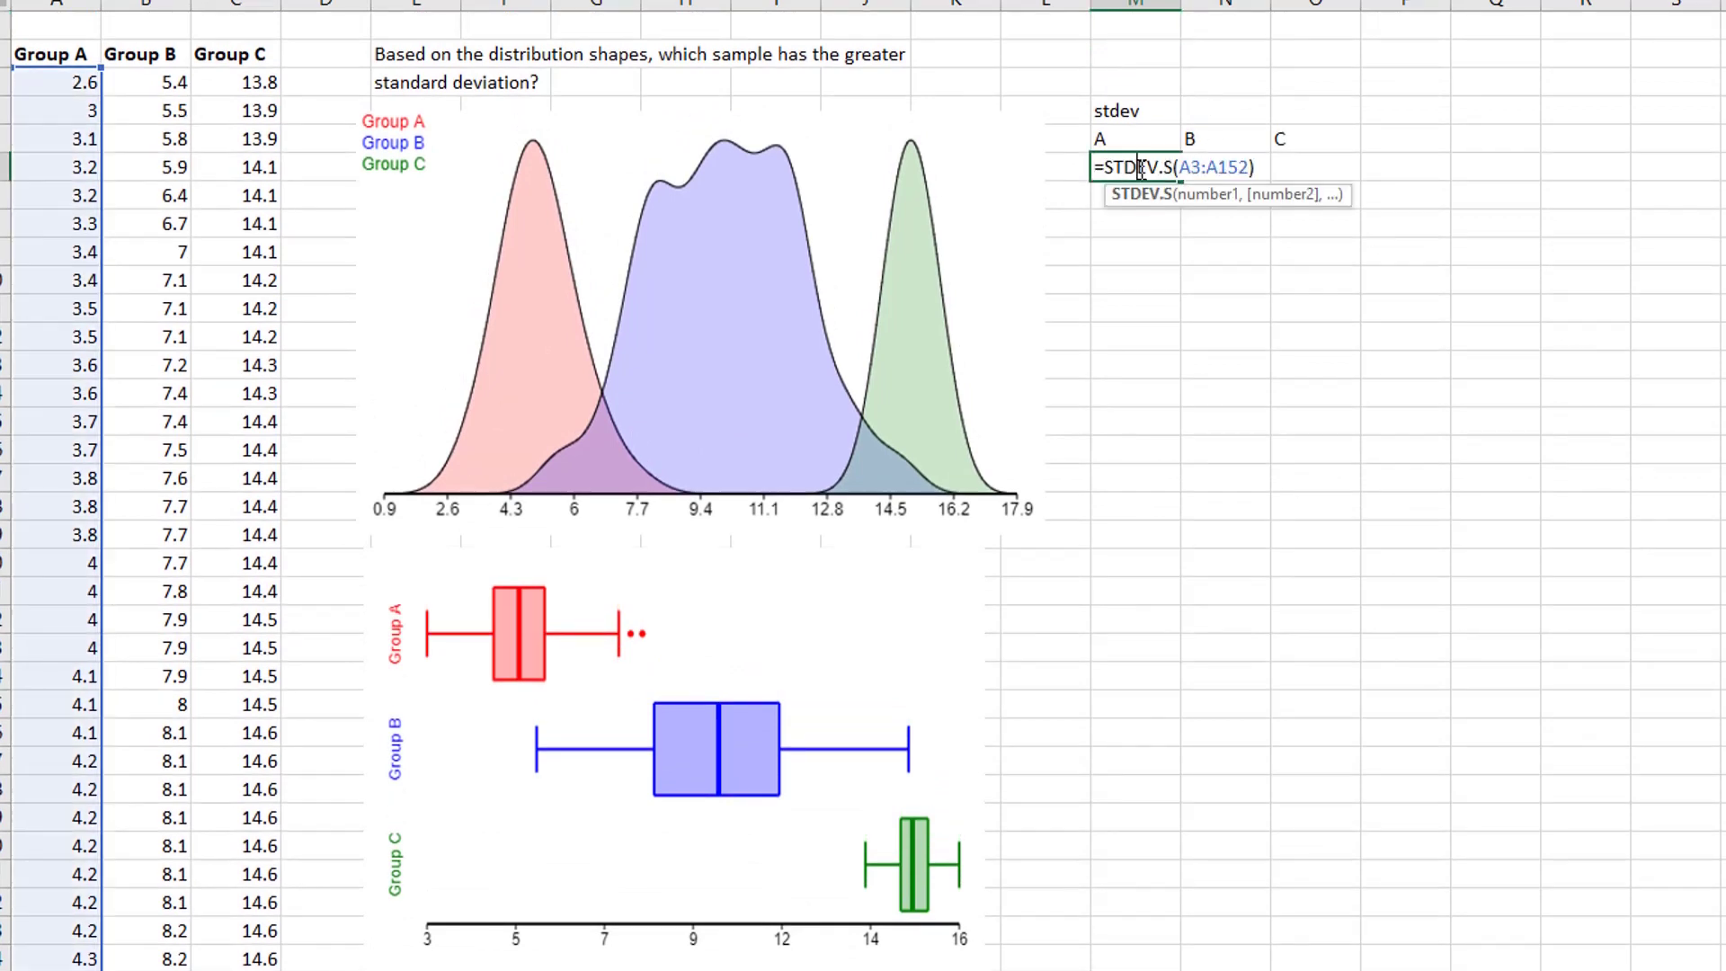
pyautogui.click(1244, 169)
pyautogui.moveTo(1245, 169); pyautogui.dragTo(1181, 169)
pyautogui.press('Return')
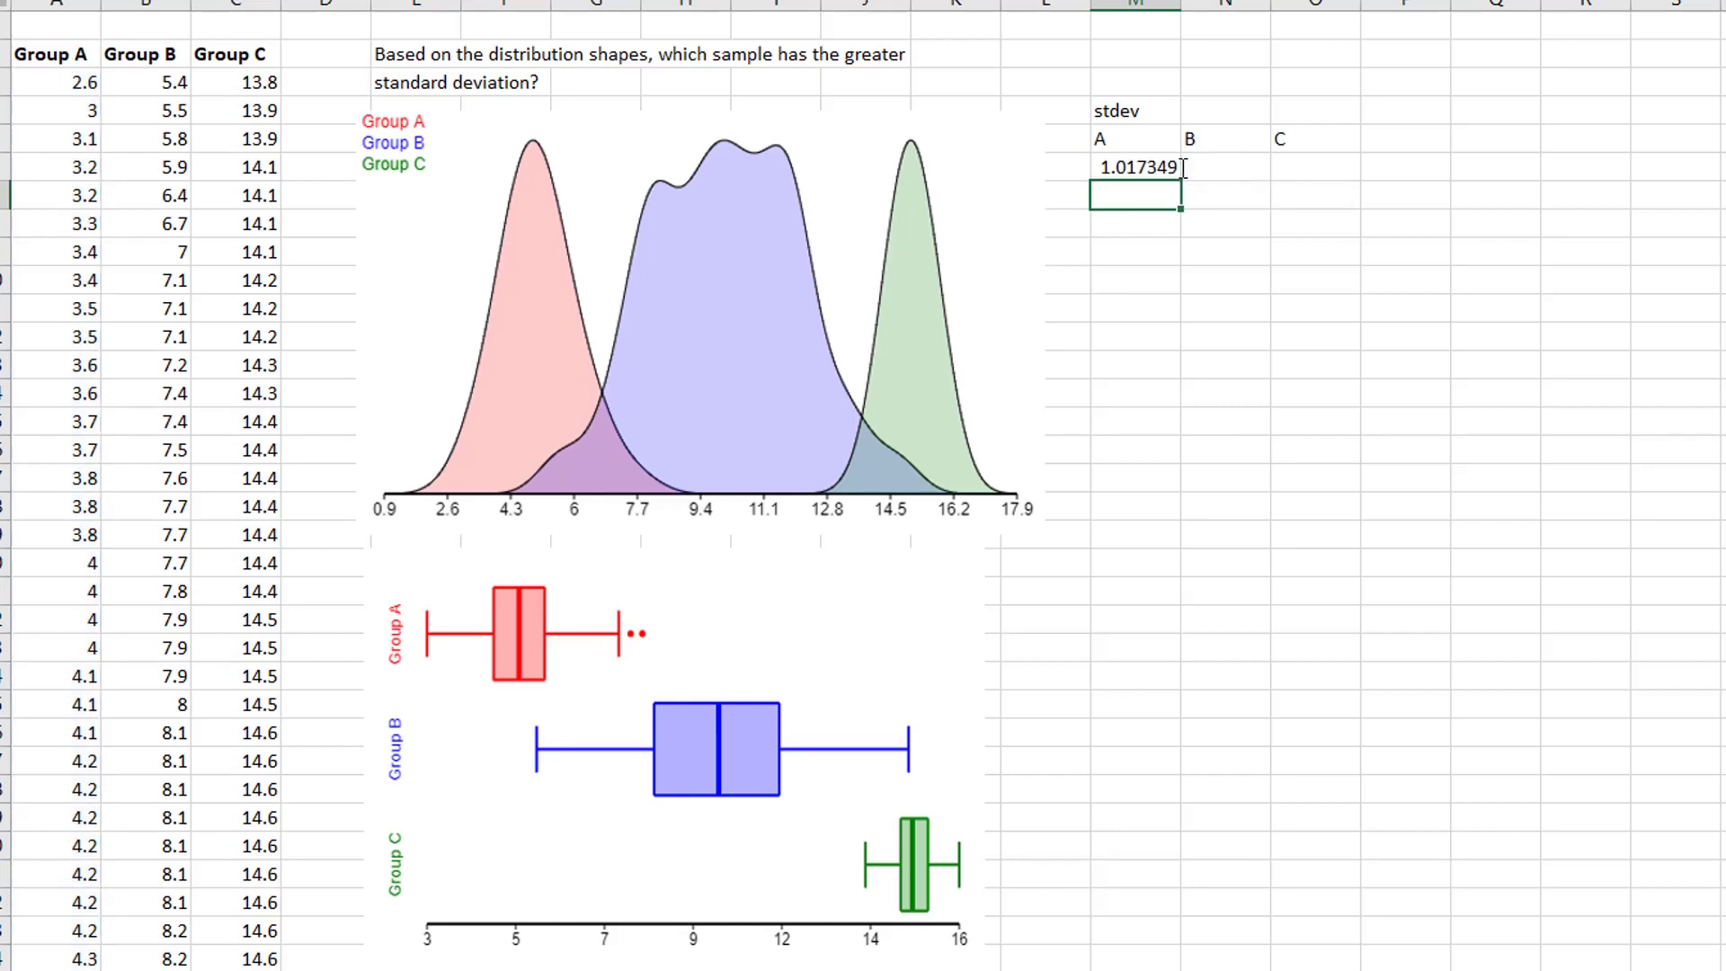
pyautogui.click(1140, 167)
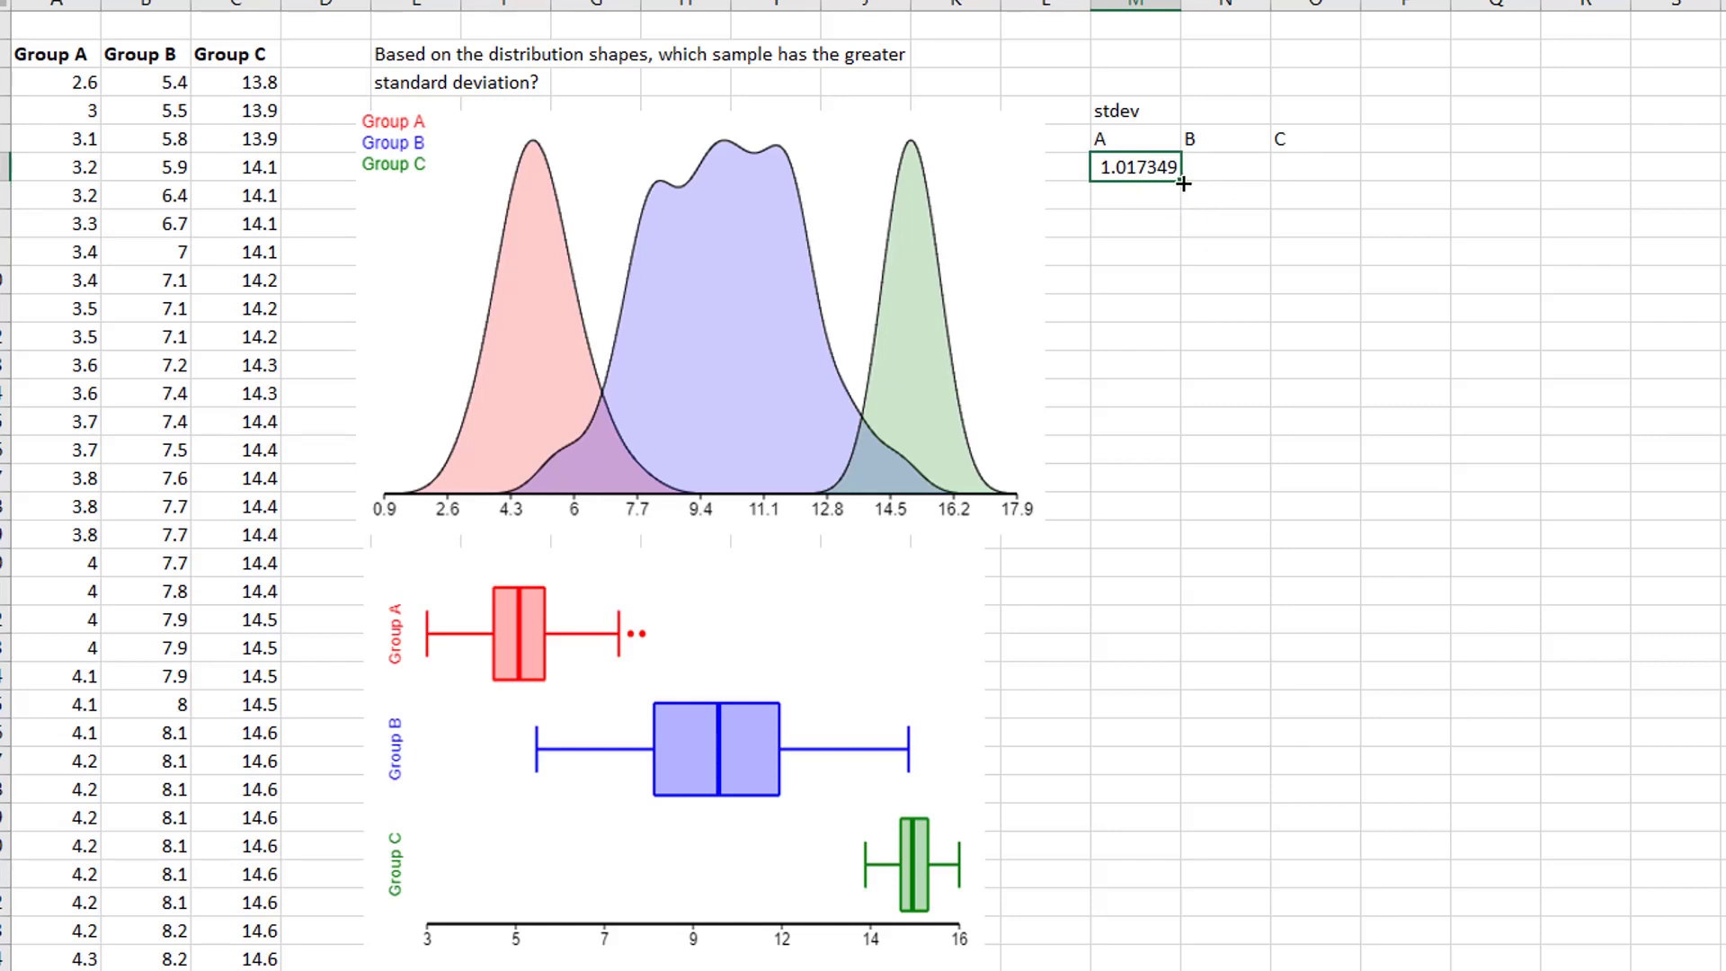
# Fill the STDEV.S formula right for Groups B (1.990832) and C (0.512966)
pyautogui.moveTo(1180, 184); pyautogui.dragTo(1321, 177)
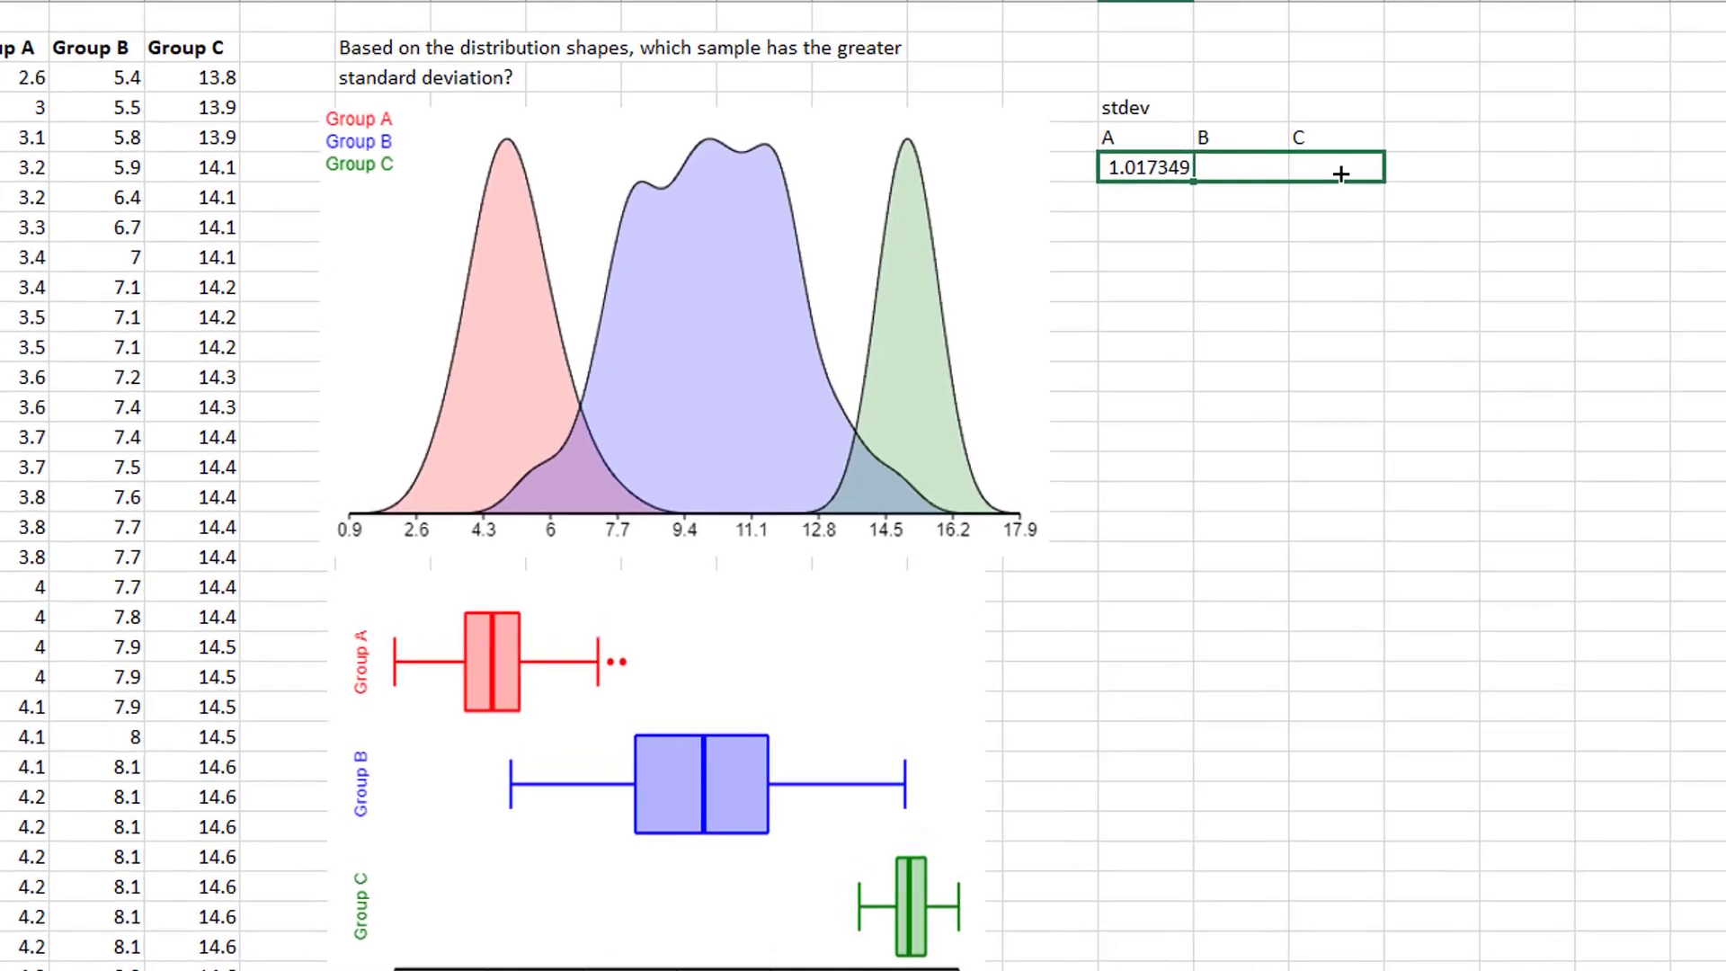
pyautogui.click(1297, 244)
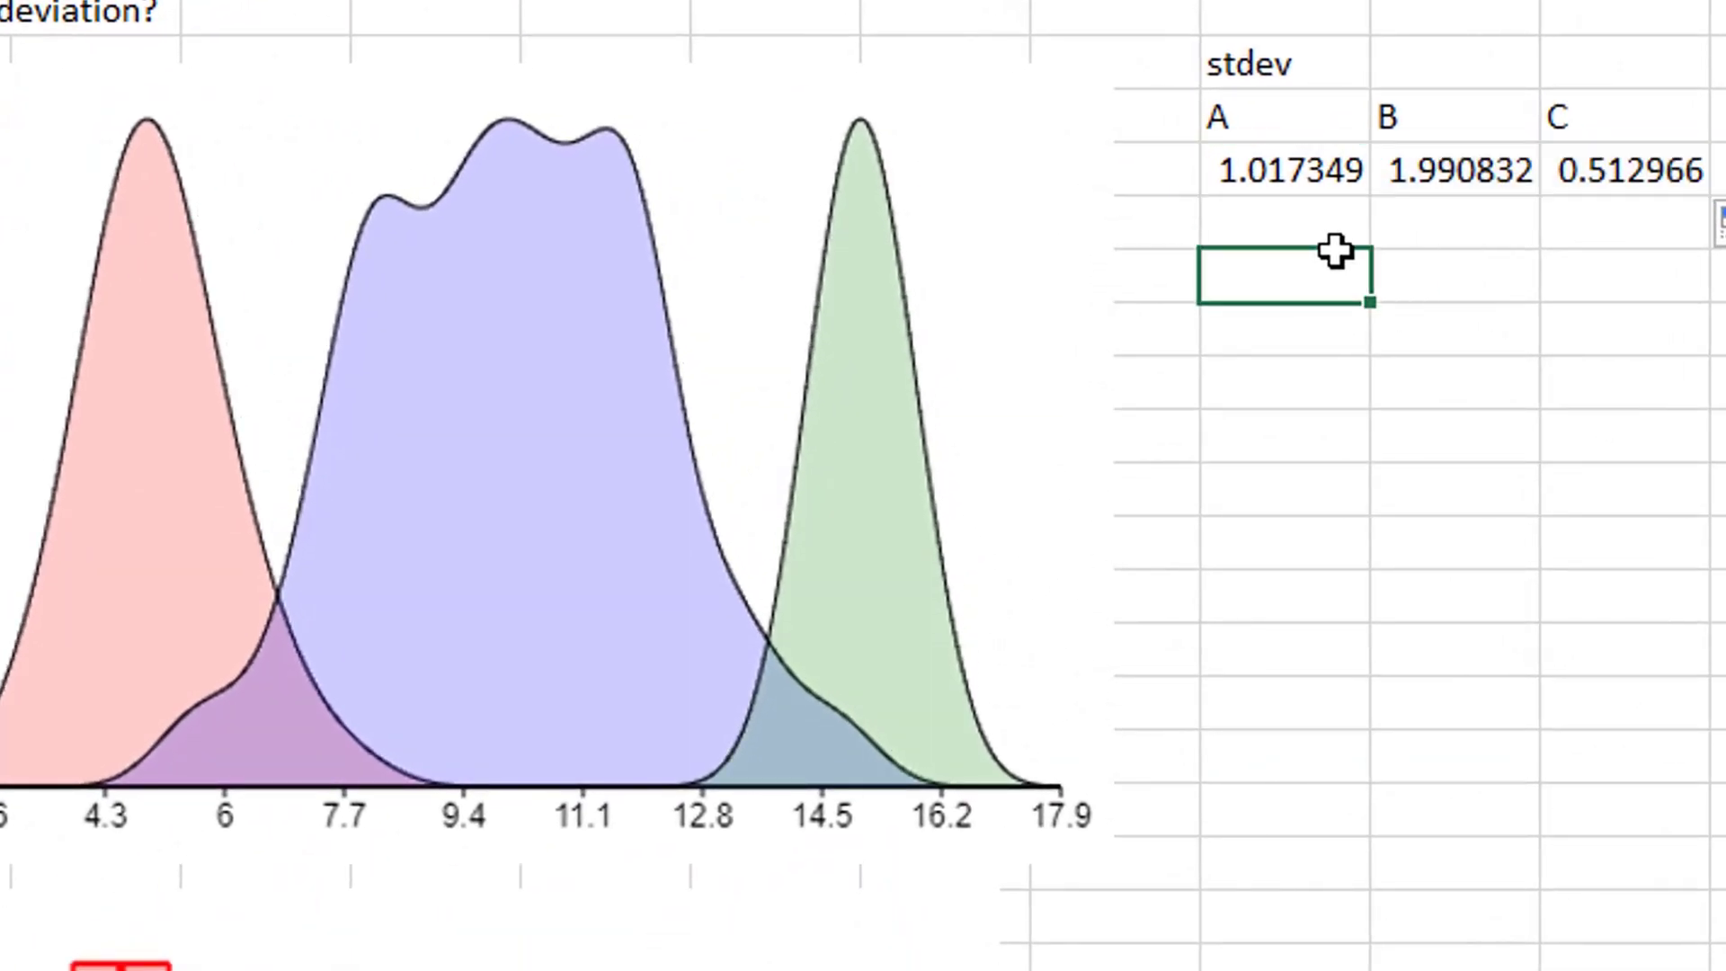
pyautogui.press('Up')
pyautogui.press('Up')
pyautogui.press('Right')
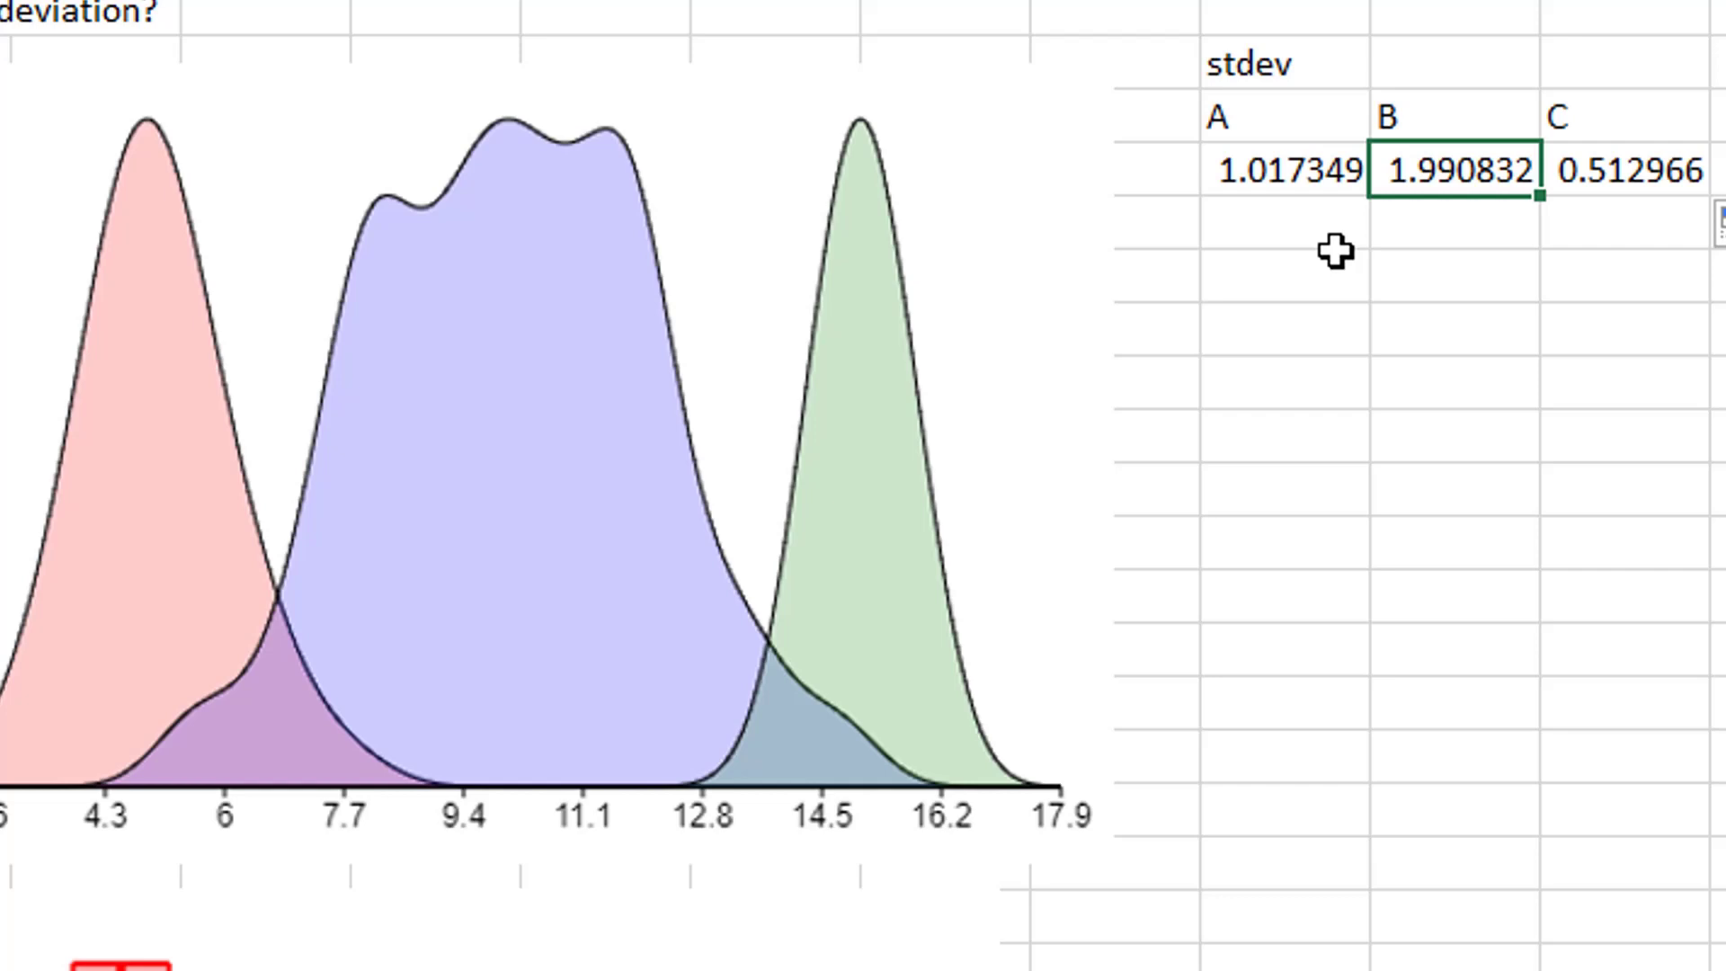
pyautogui.press('Right')
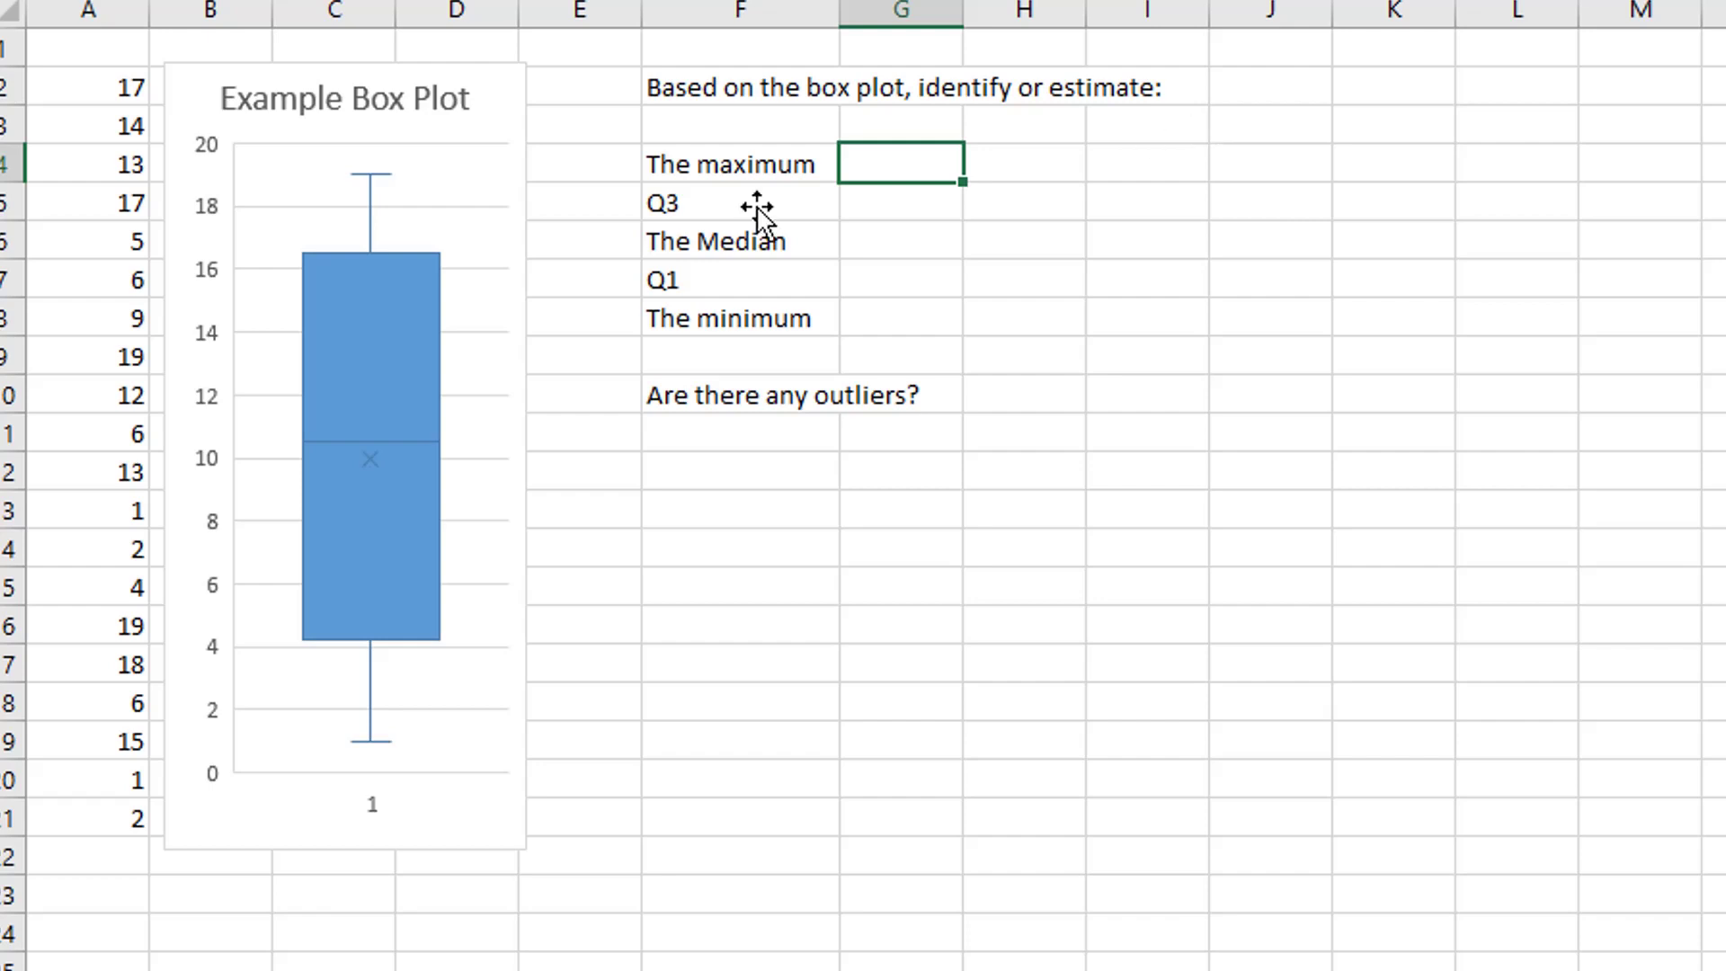
# Enter box-plot estimates in G4:G8: maximum 19, Q3 16.5, median 10.5, Q1 4.5, minimum 1
pyautogui.moveTo(396, 176)
pyautogui.write('19')
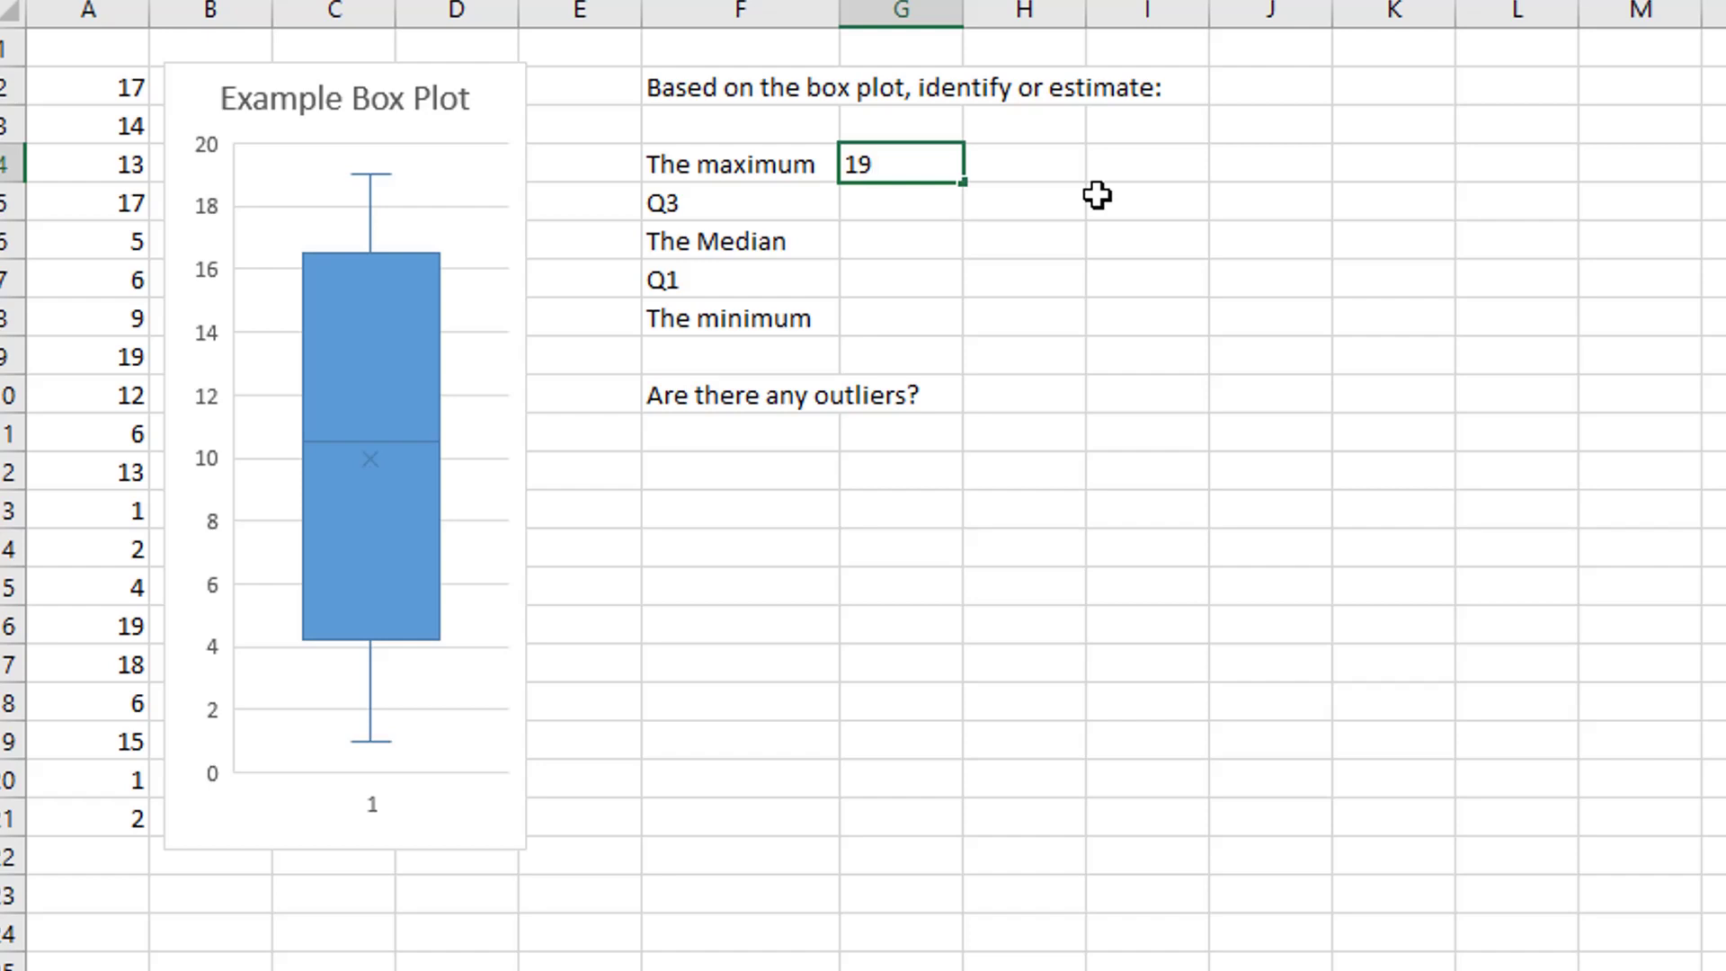
pyautogui.press('Return')
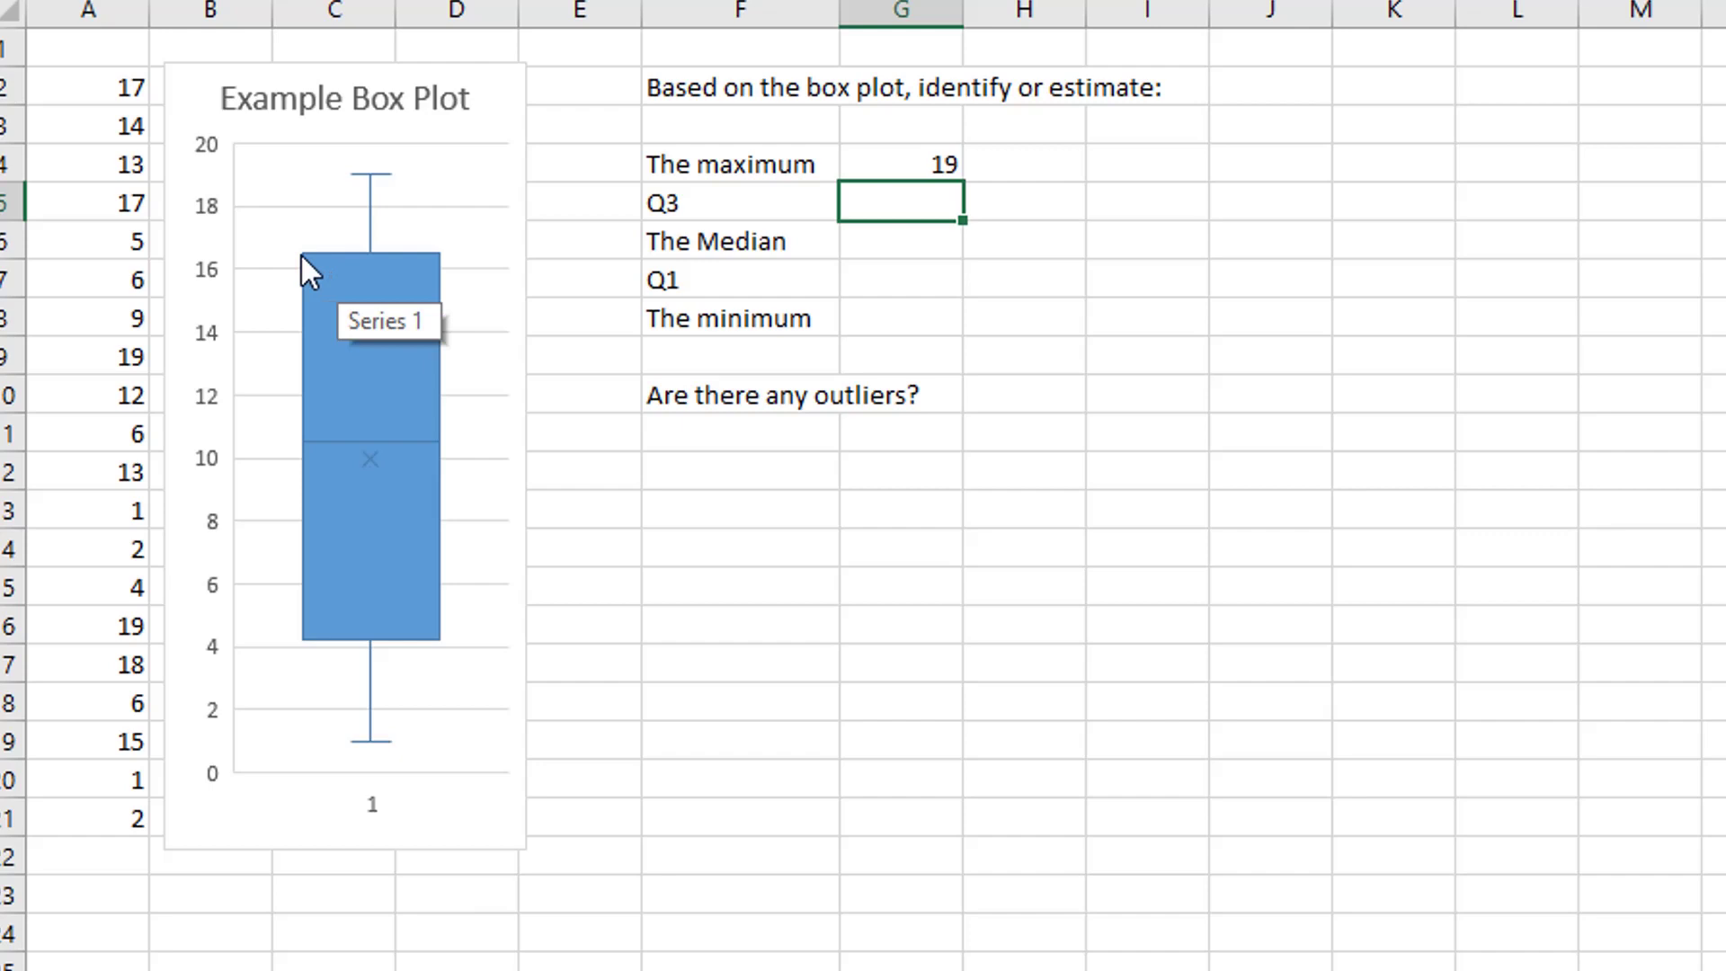
pyautogui.doubleClick(927, 219)
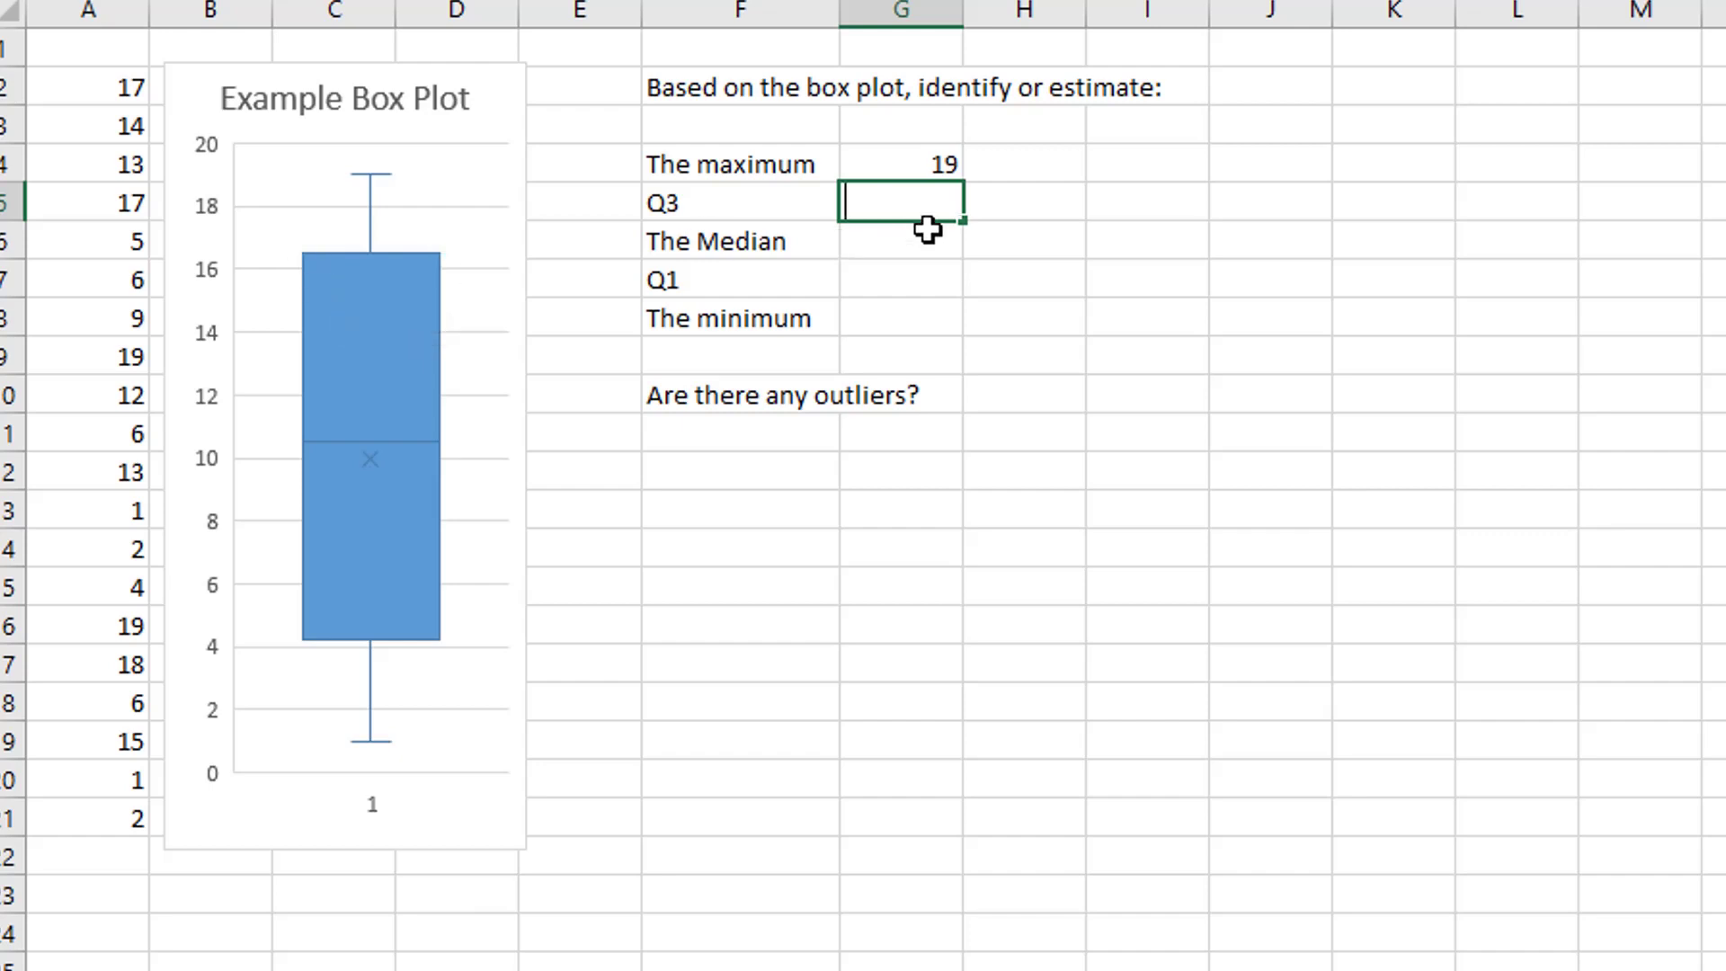
pyautogui.write('16.5')
pyautogui.press('Return')
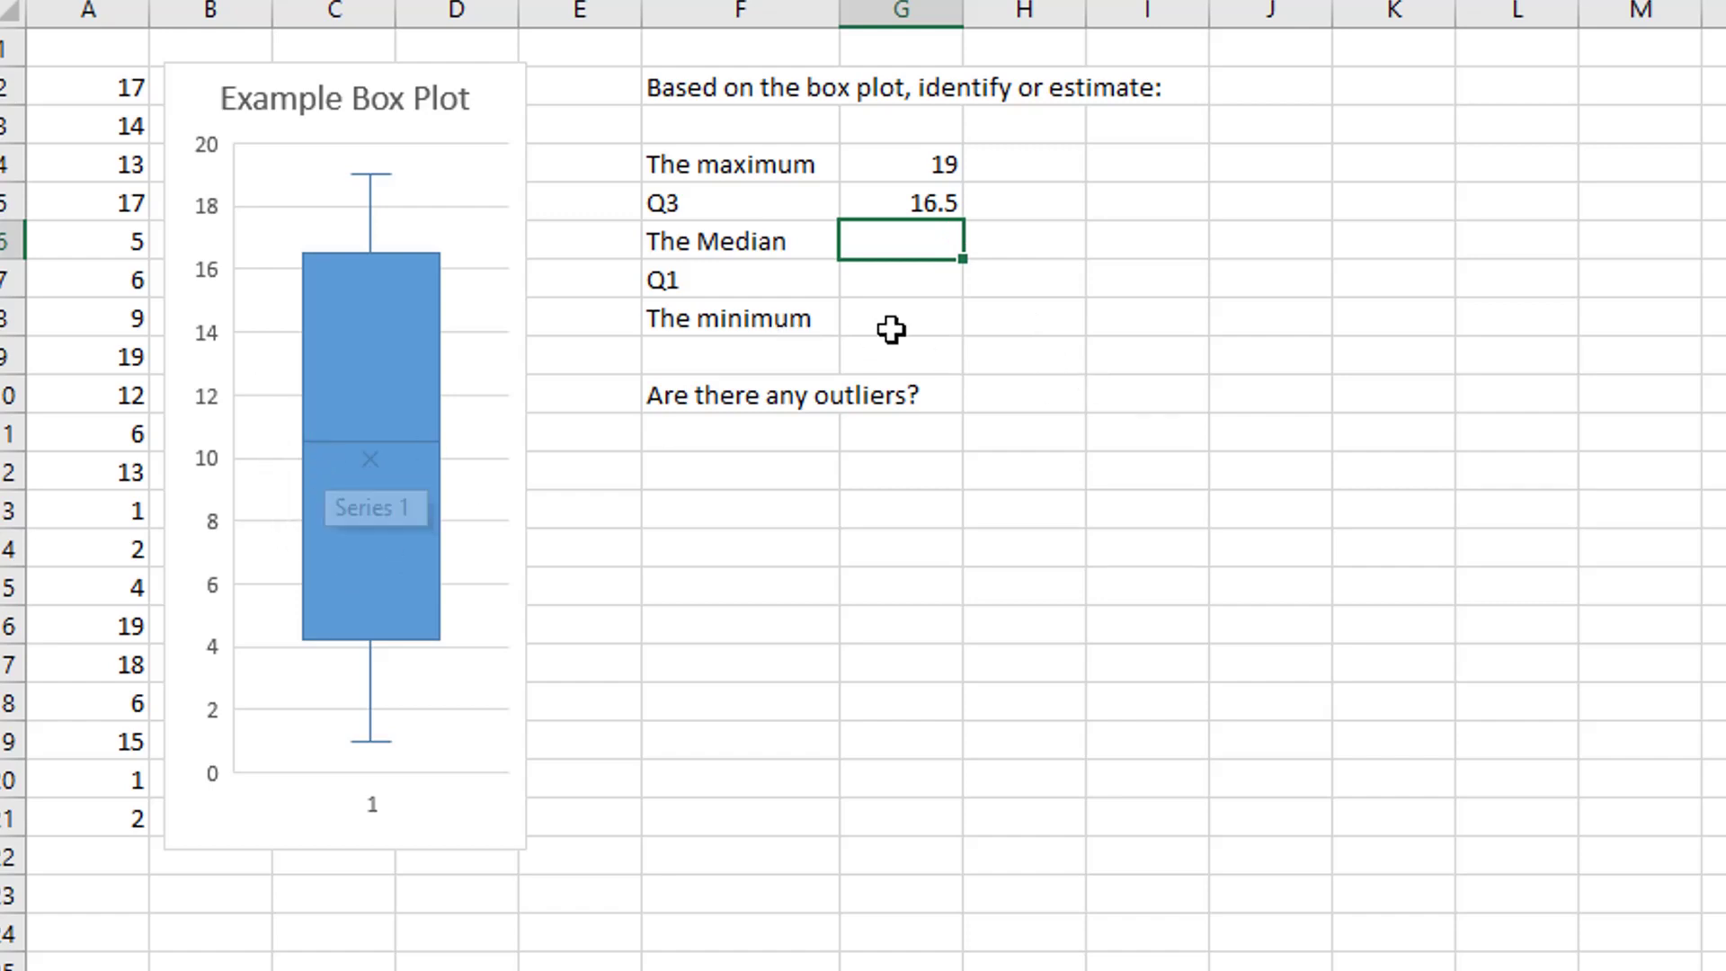
pyautogui.write('10')
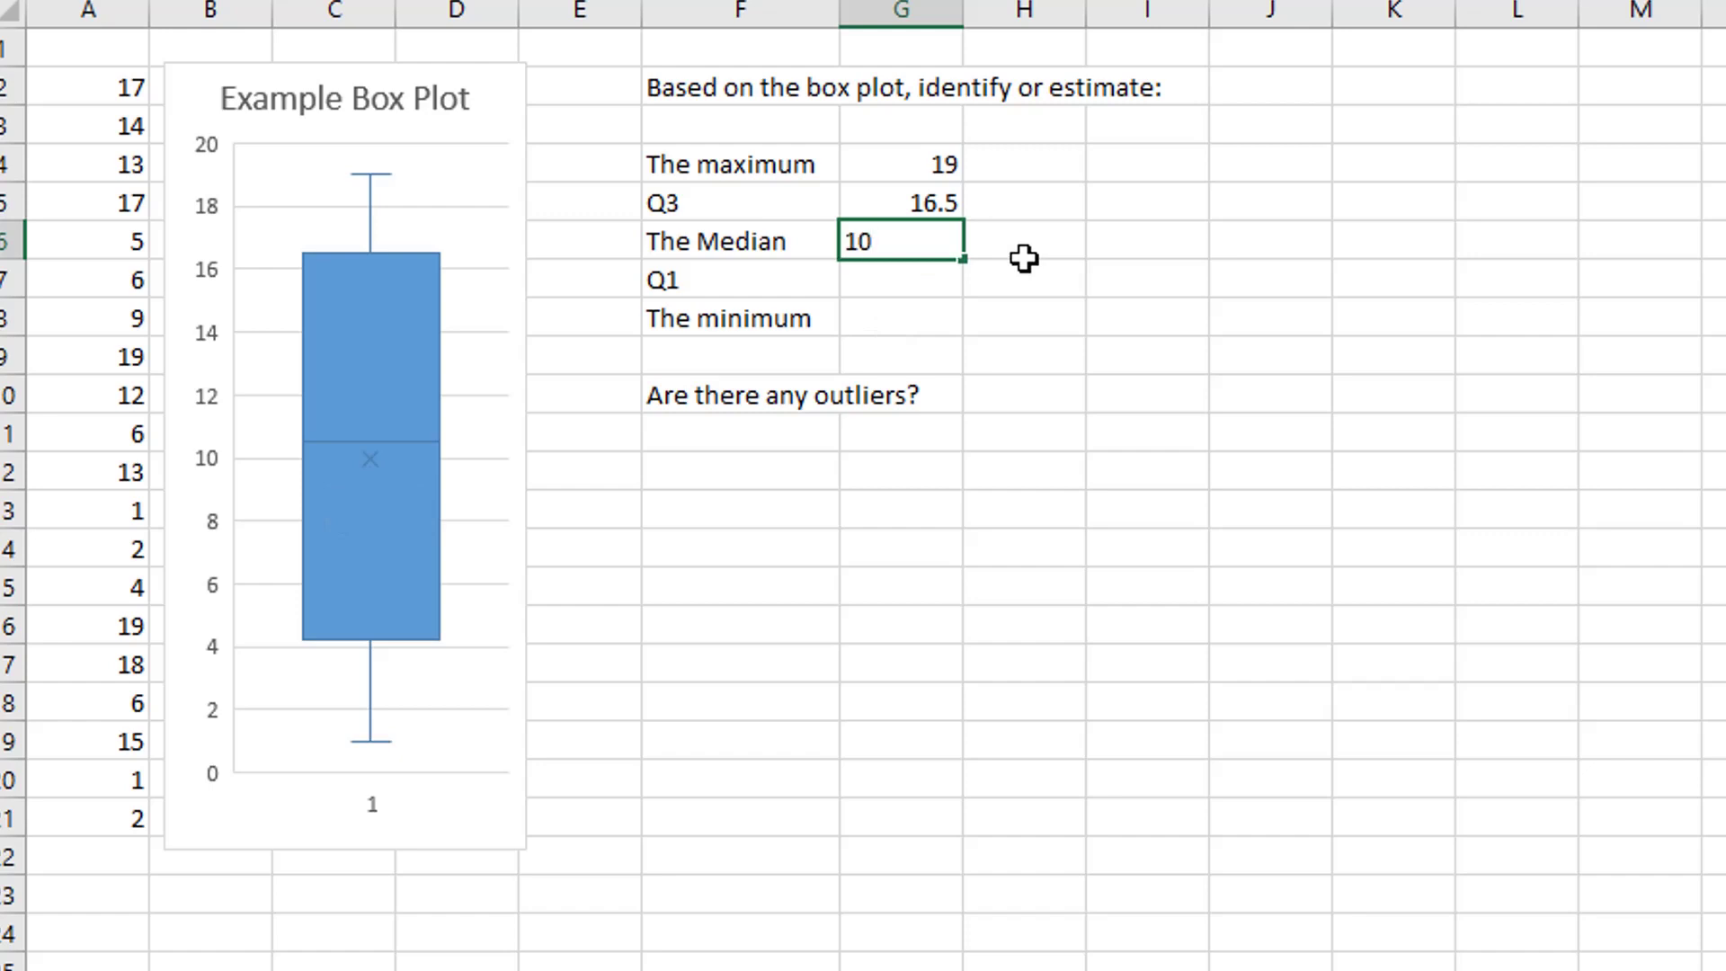
pyautogui.write('.5')
pyautogui.press('Return')
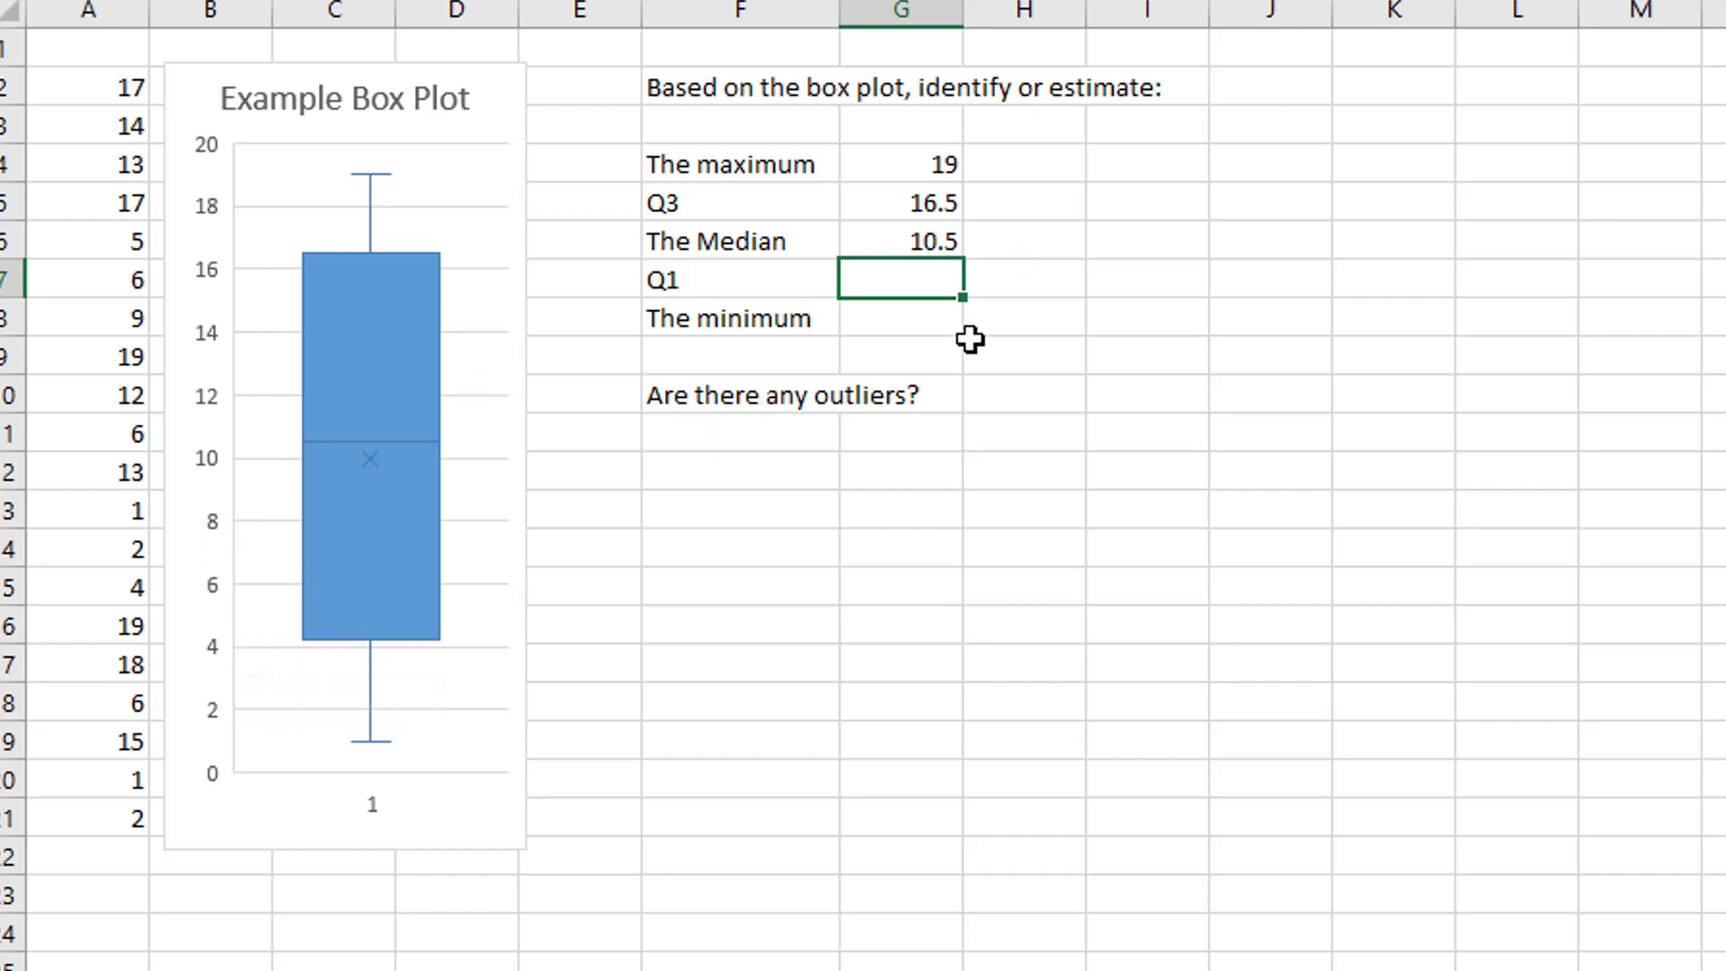
pyautogui.write('4.5')
pyautogui.press('Return')
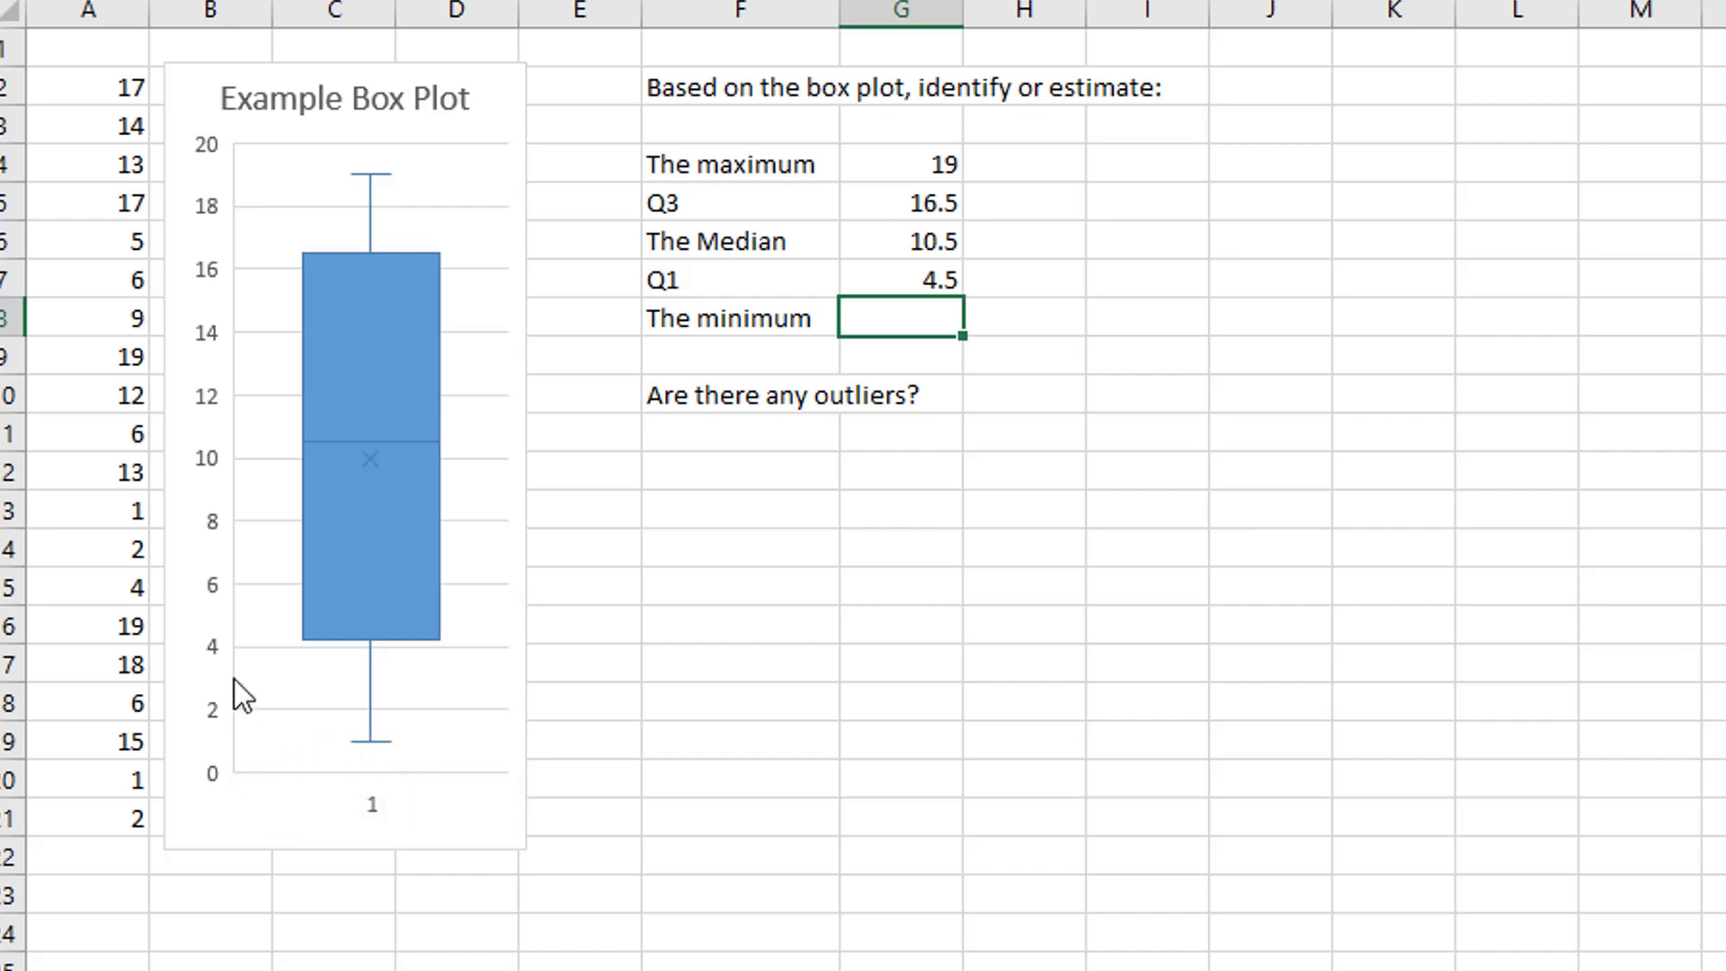
pyautogui.write('1')
pyautogui.press('Return')
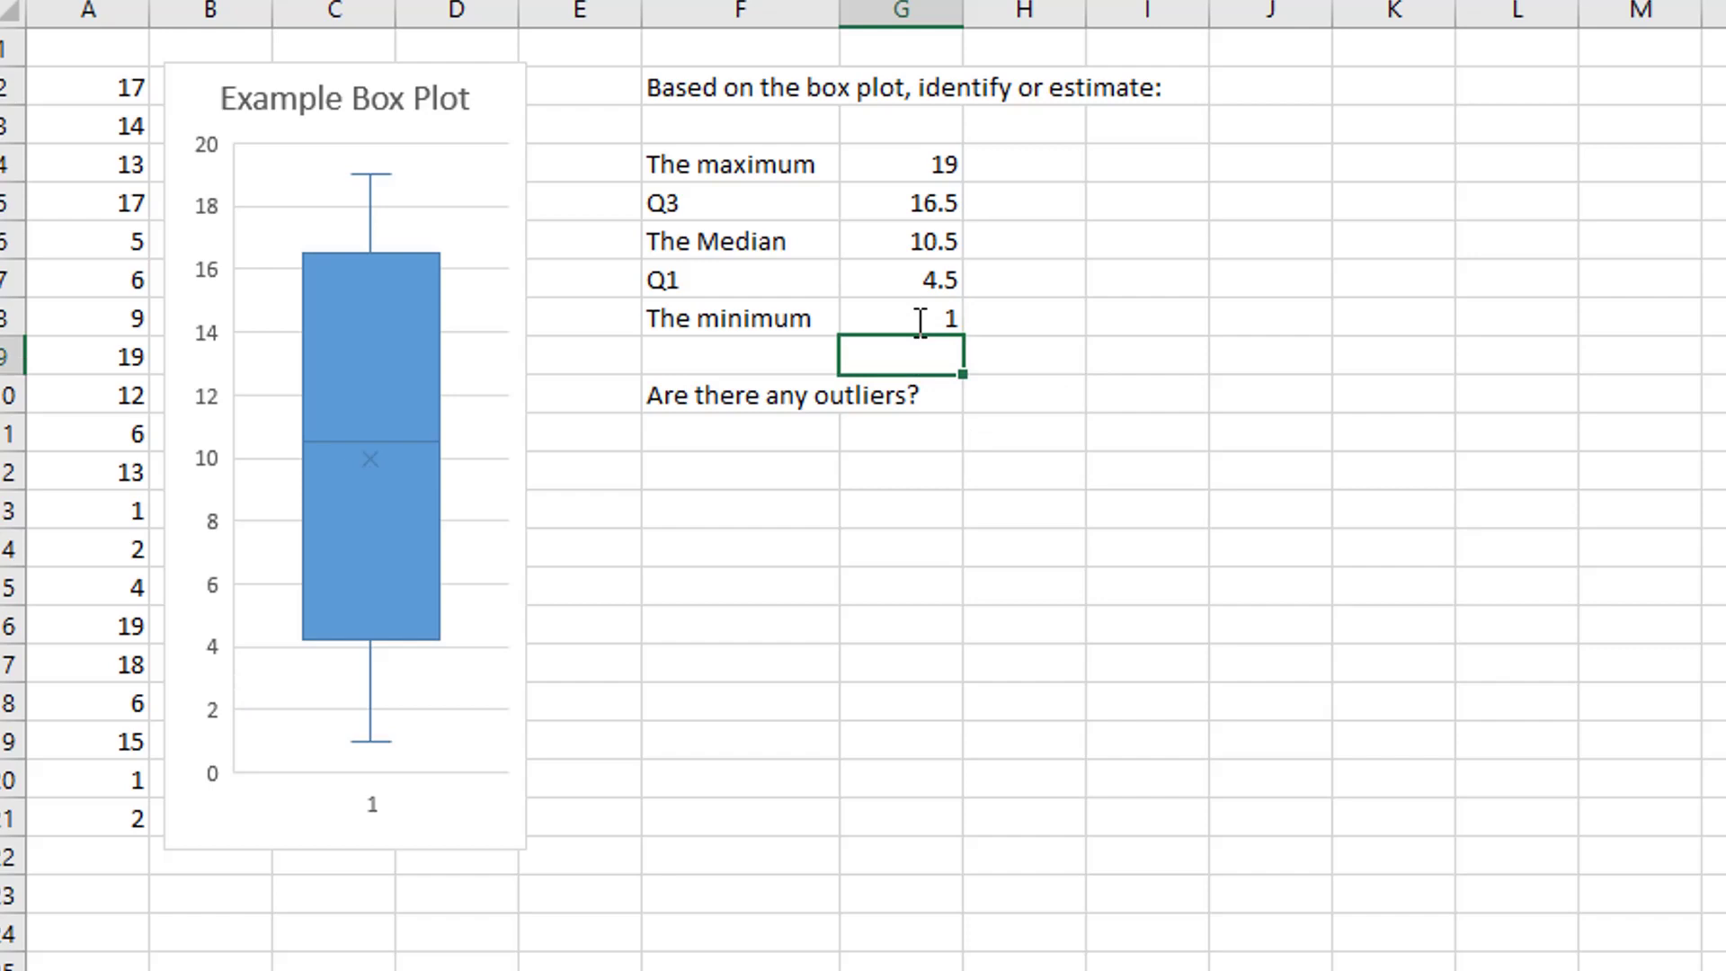
# Enter 'no' in G11 as the answer to whether there are any outliers
pyautogui.click(866, 440)
pyautogui.write('no')
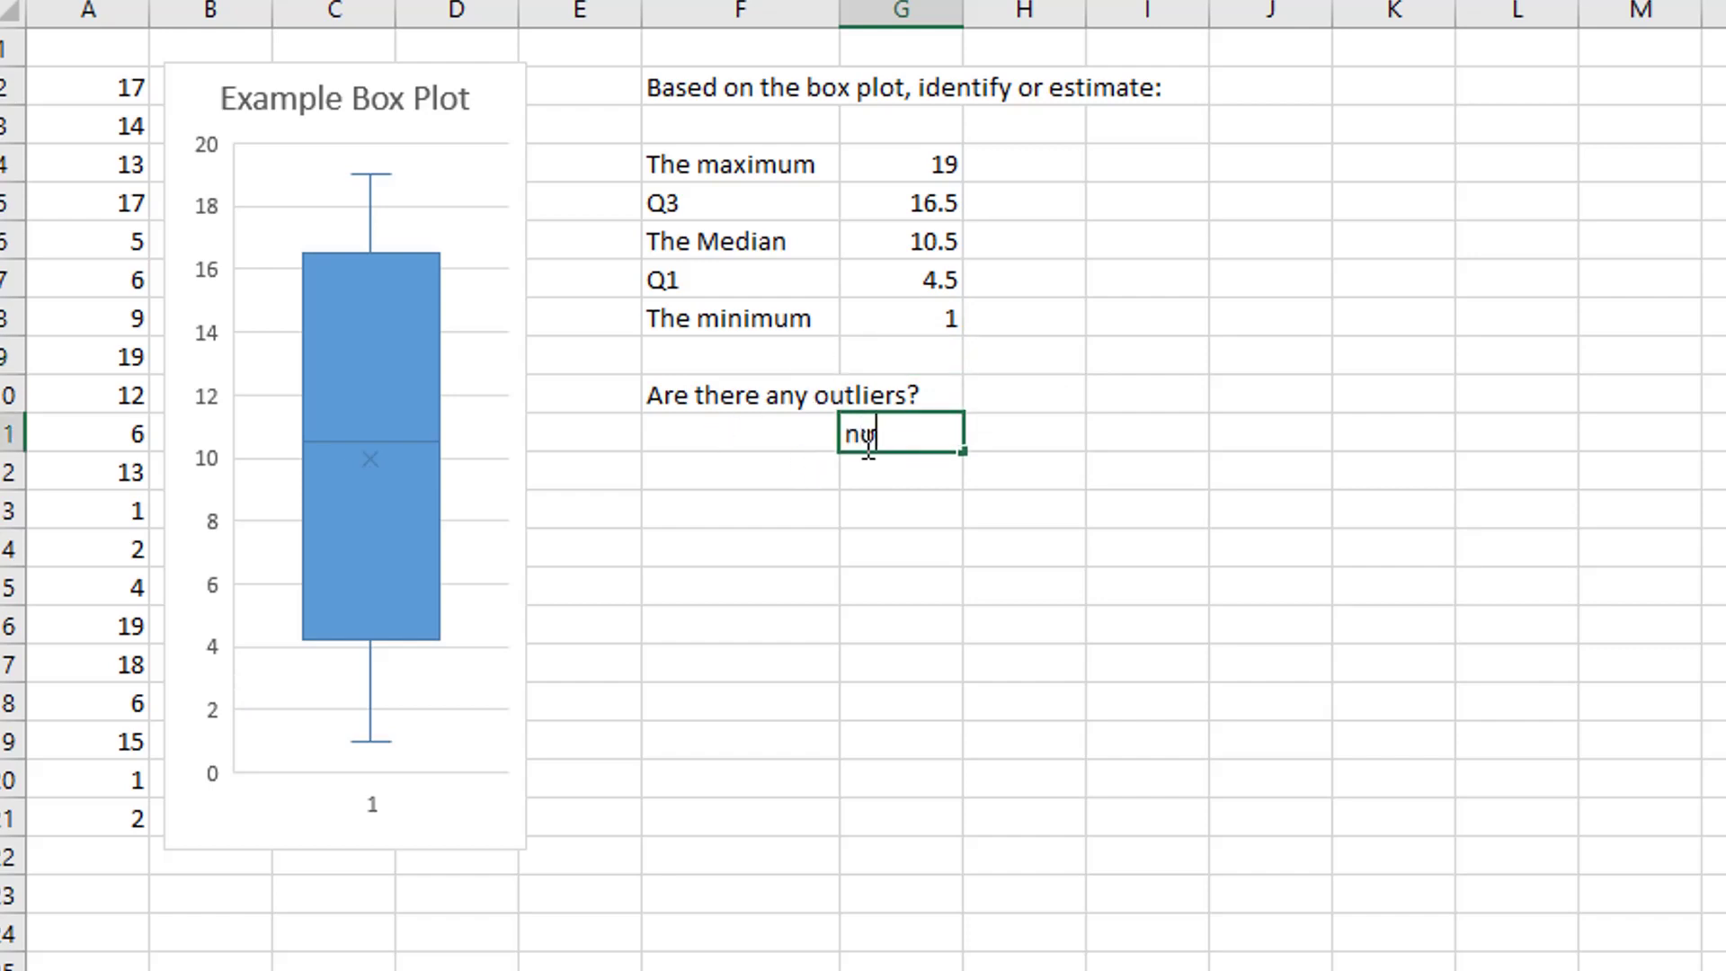
pyautogui.press('Return')
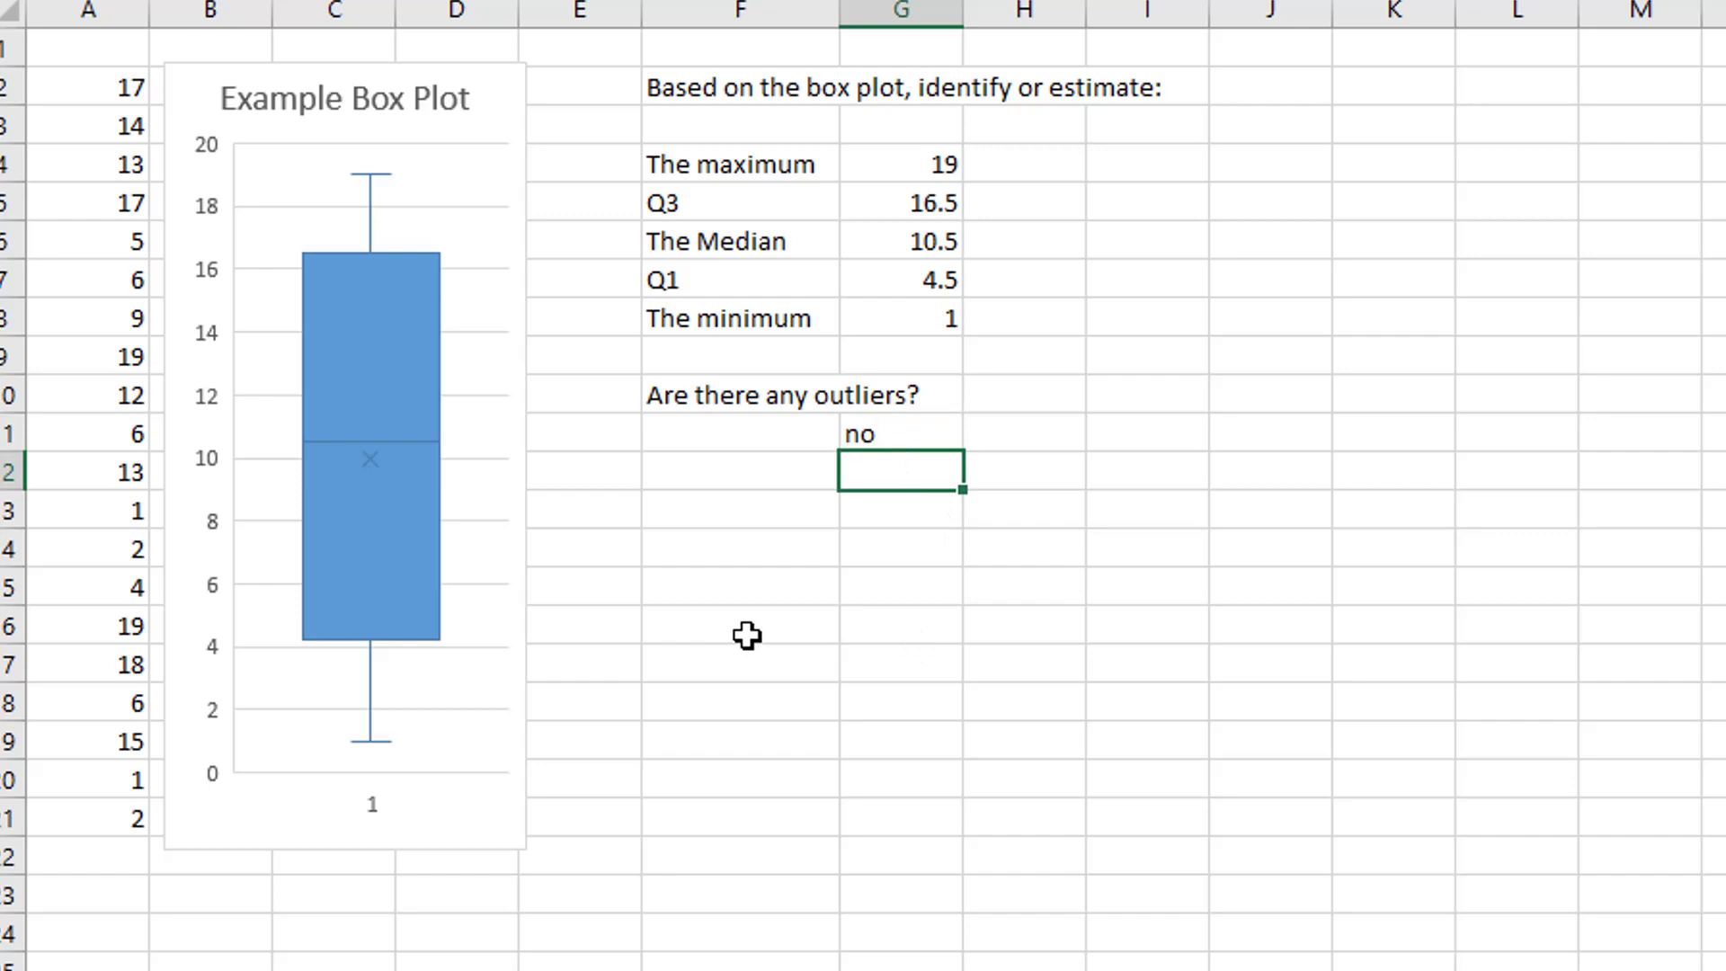